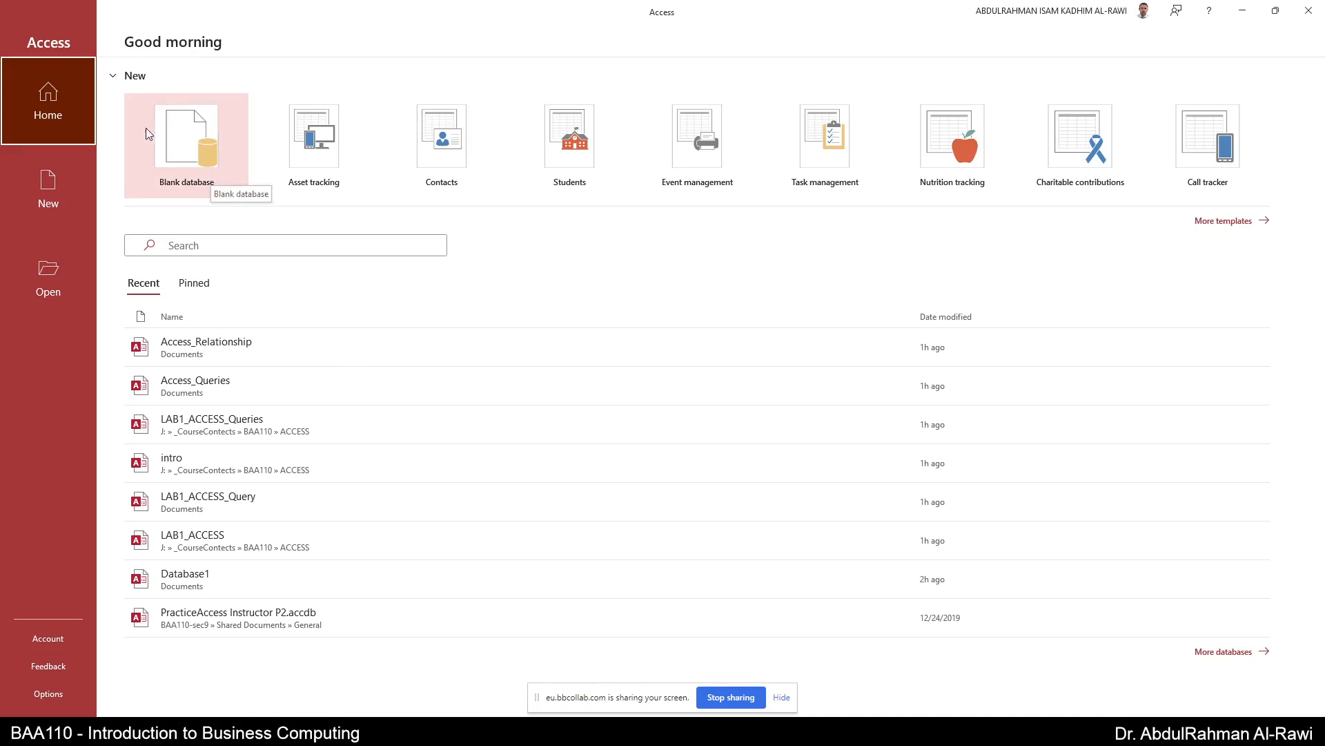
- Start a blank database, name the file DB_Tables, and create it
click(57, 183)
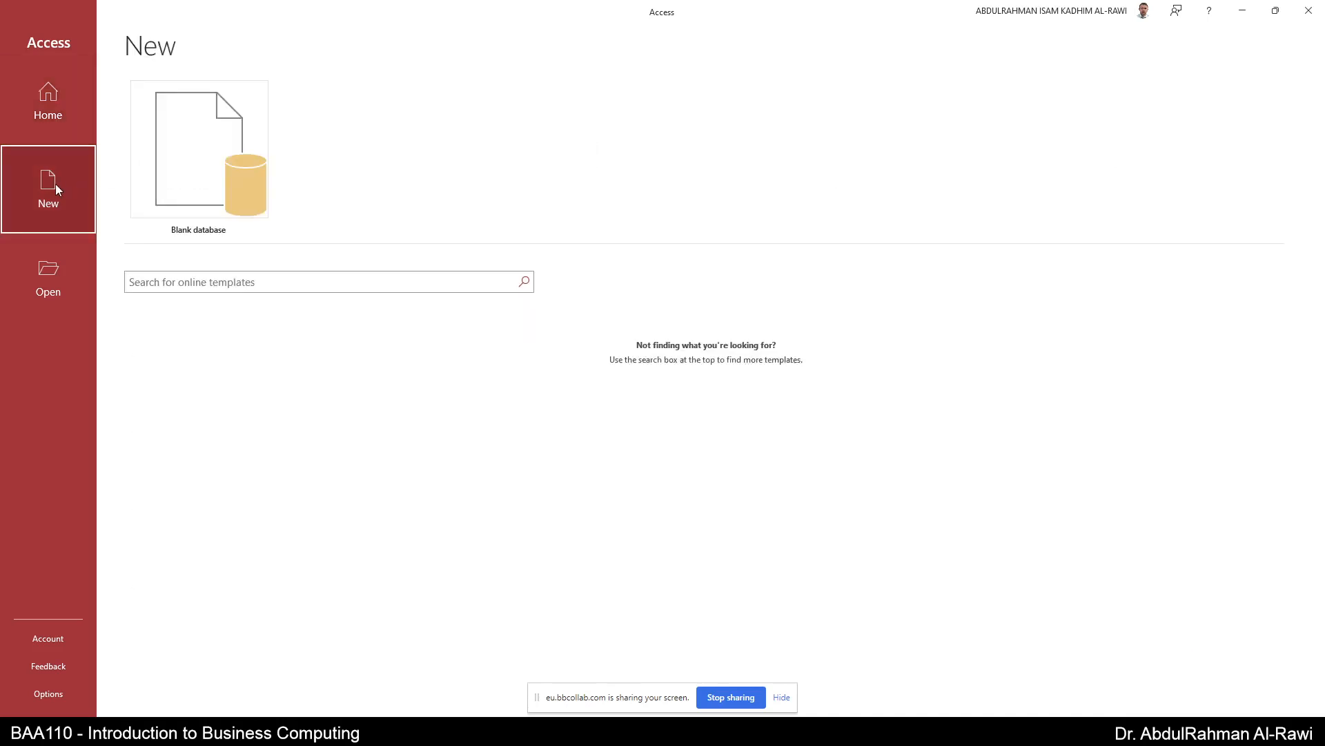
click(194, 176)
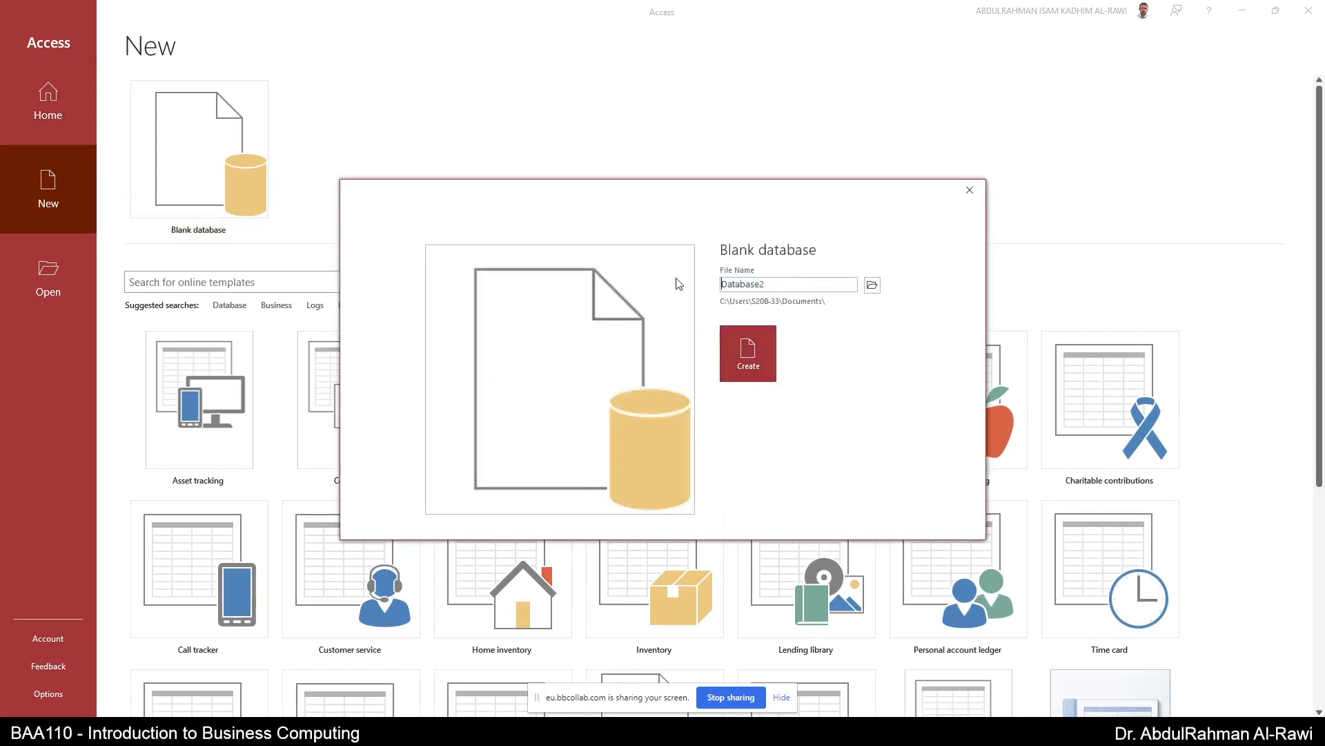
double_click(742, 284)
text(DB_Tbales)
key(BackSpace)
key(BackSpace)
text(ab)
click(749, 354)
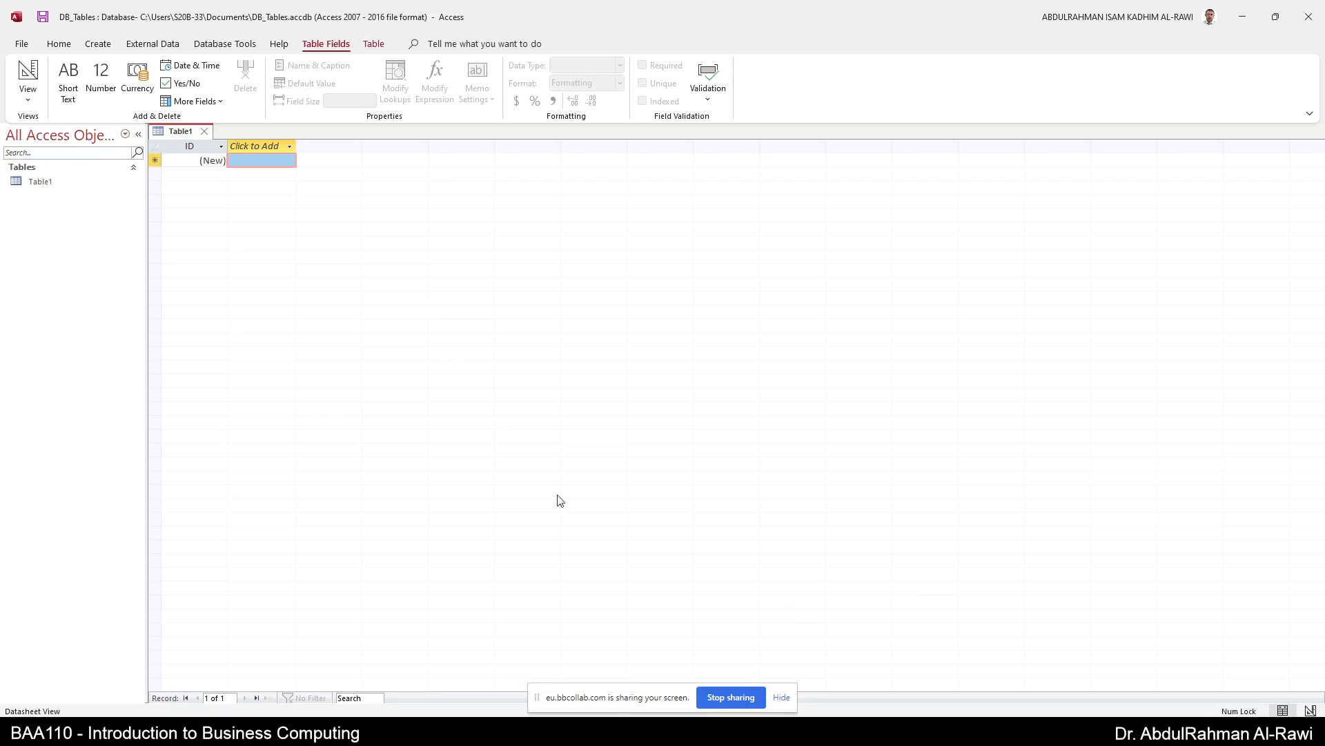
- Show the Create tab and select the ID cell of the blank Table1
click(781, 697)
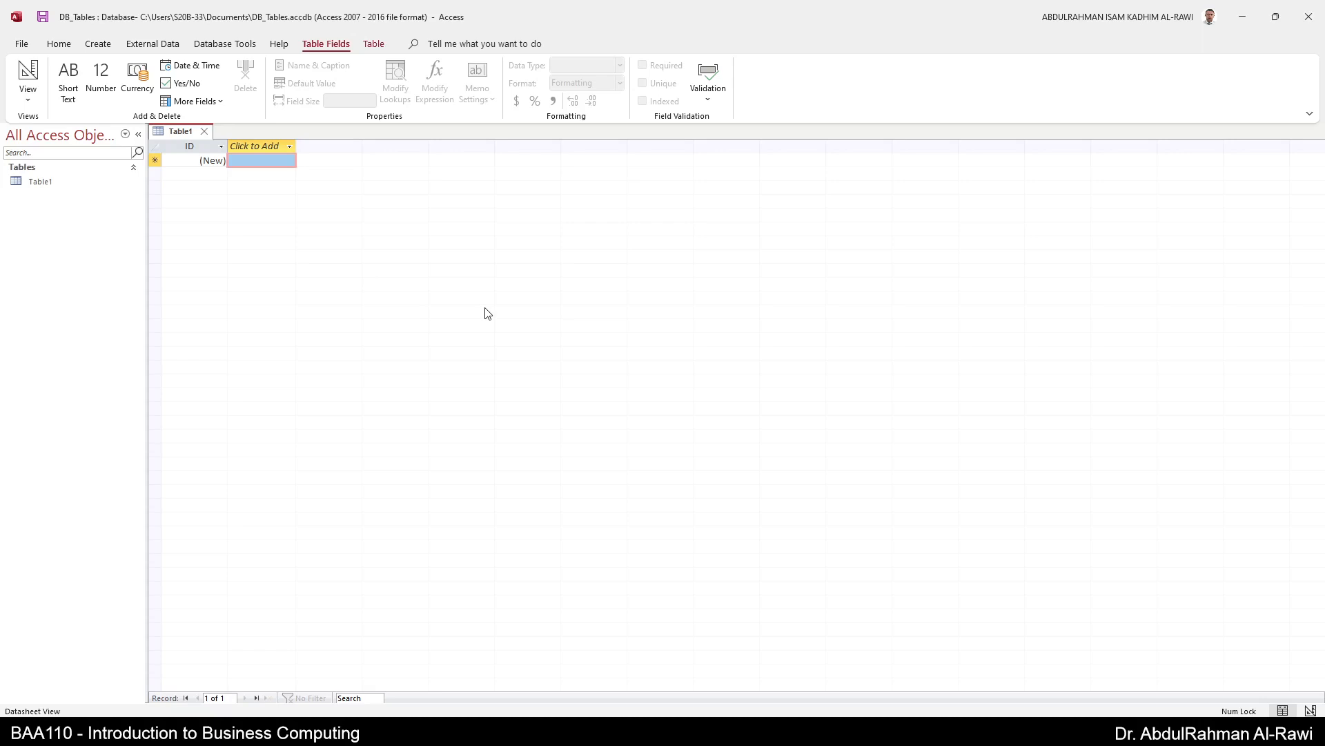
click(98, 46)
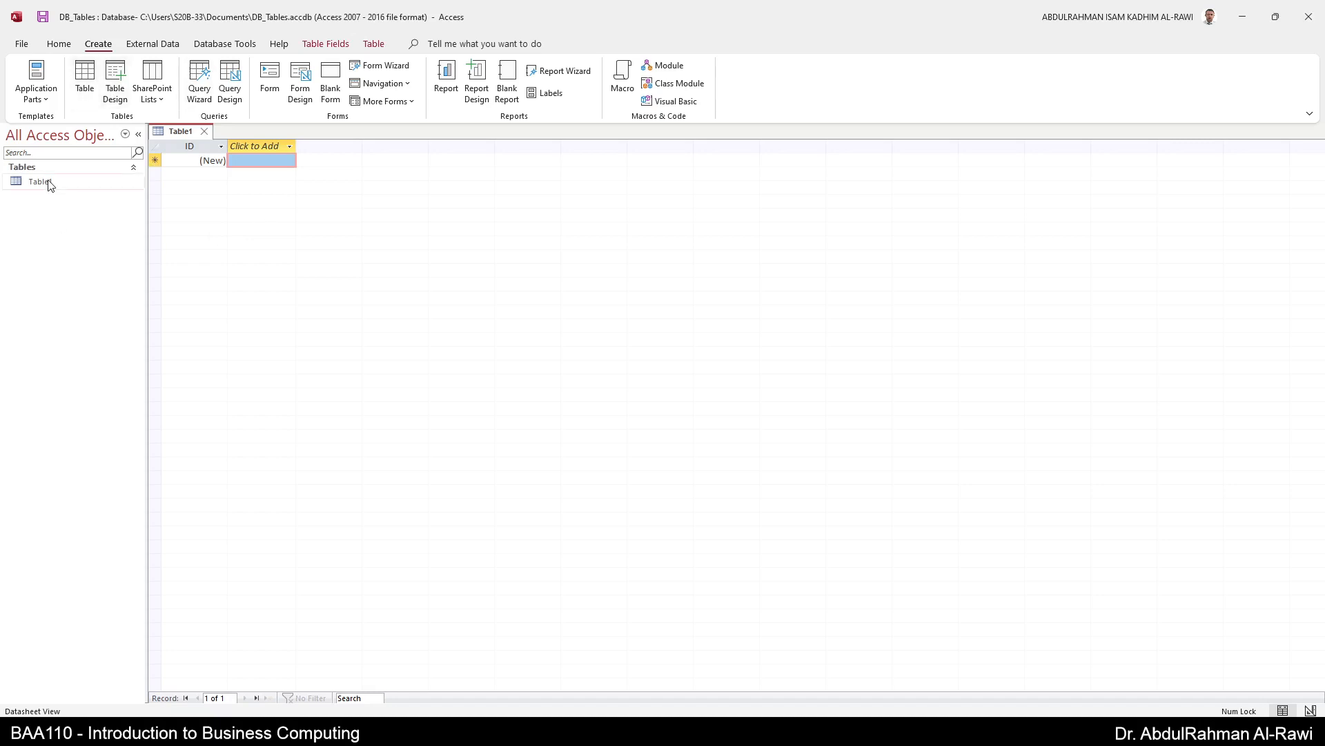
click(189, 160)
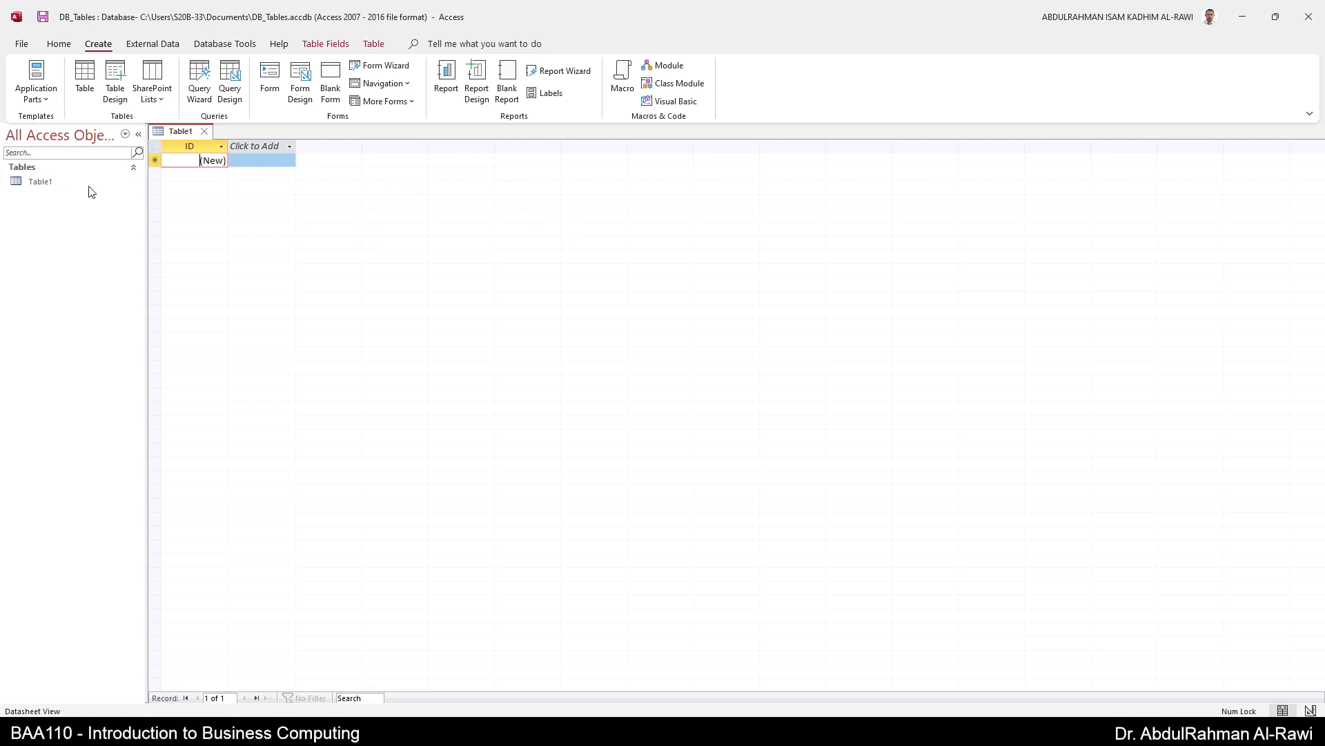
- Select Table1 on the Home tab and switch it to Design View
click(59, 46)
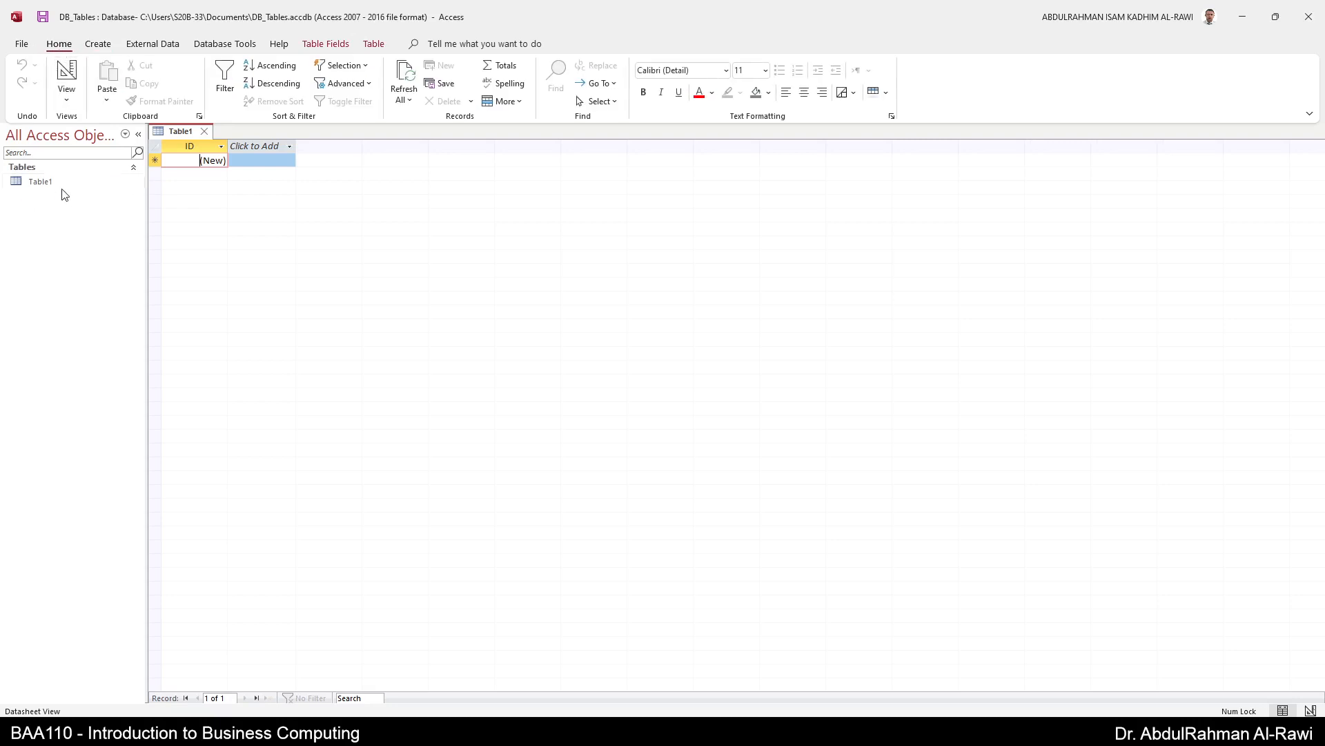
click(43, 185)
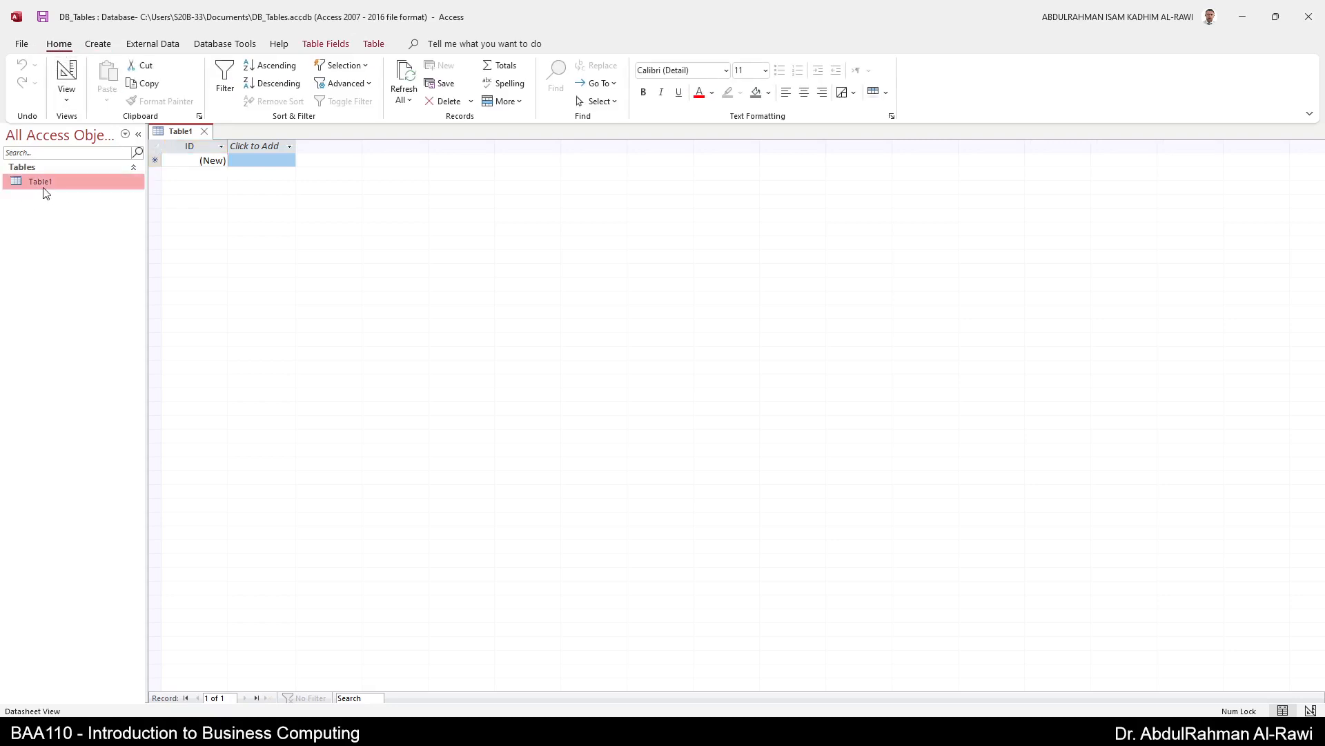
click(67, 97)
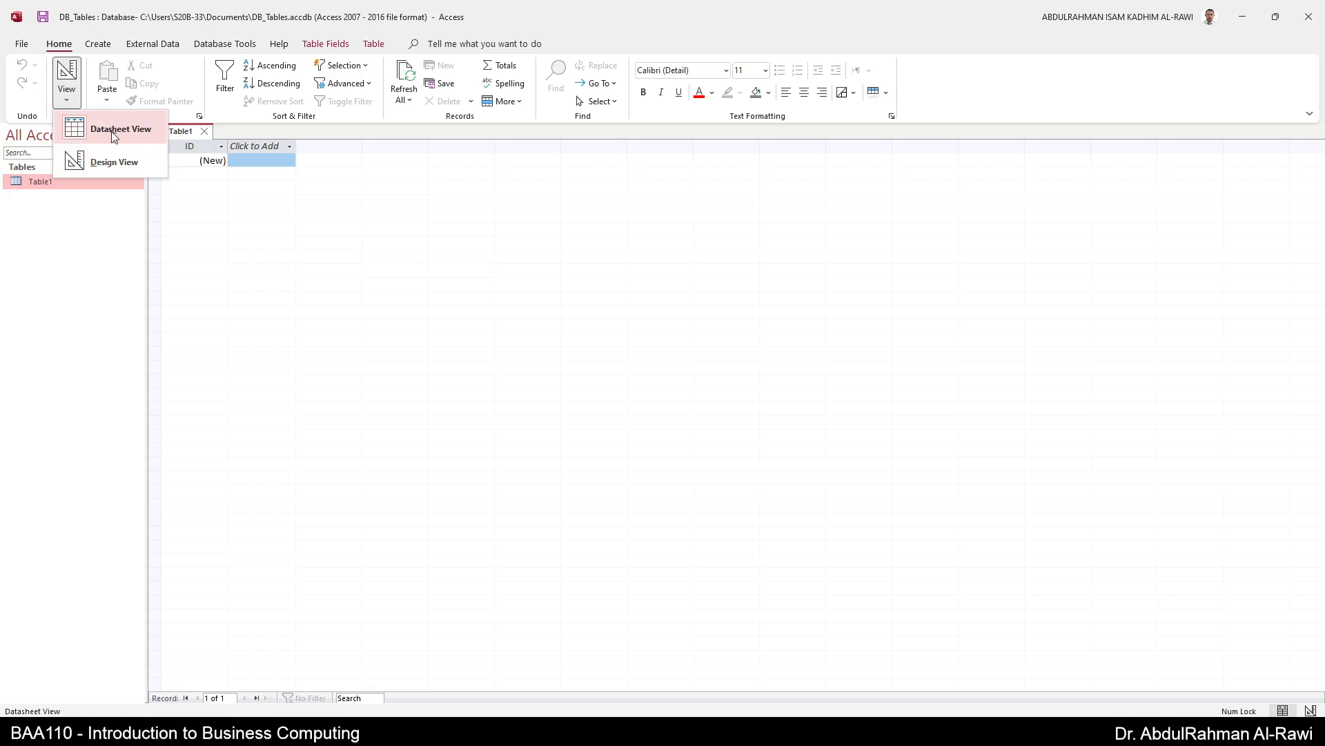
click(204, 215)
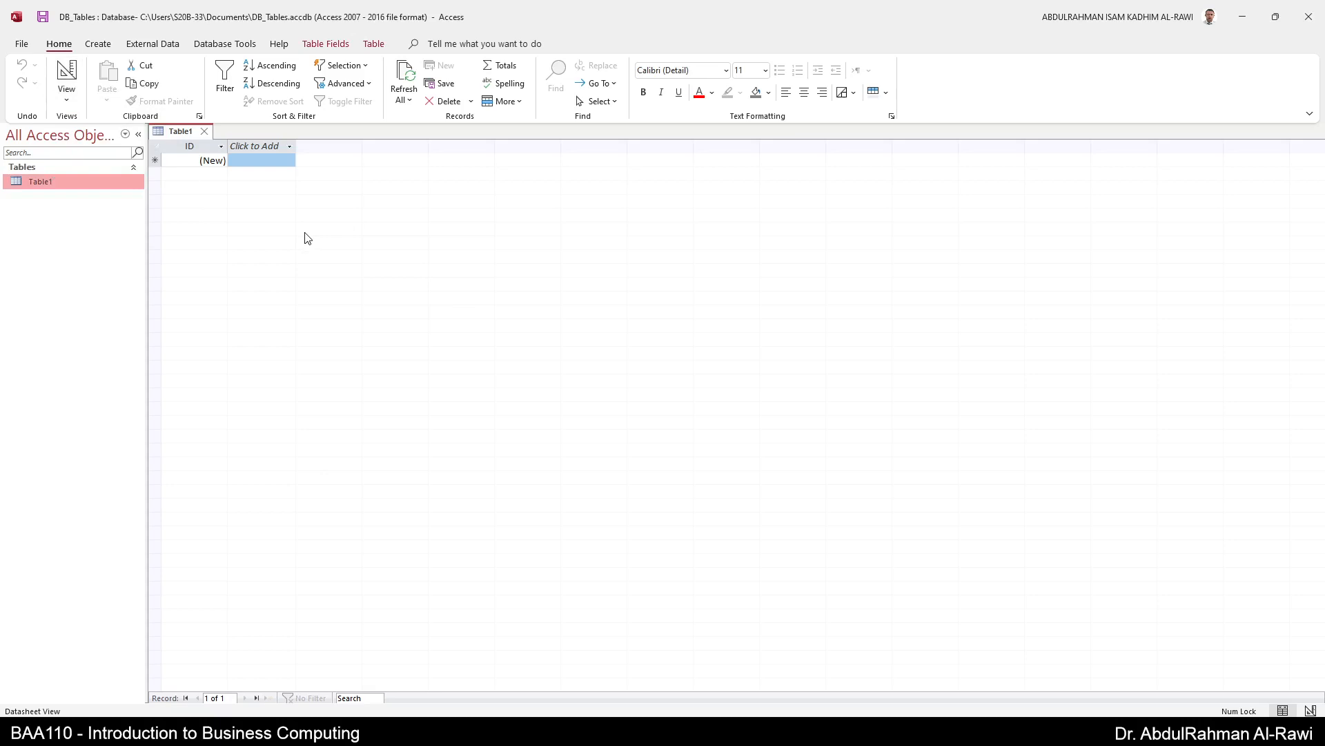
click(66, 74)
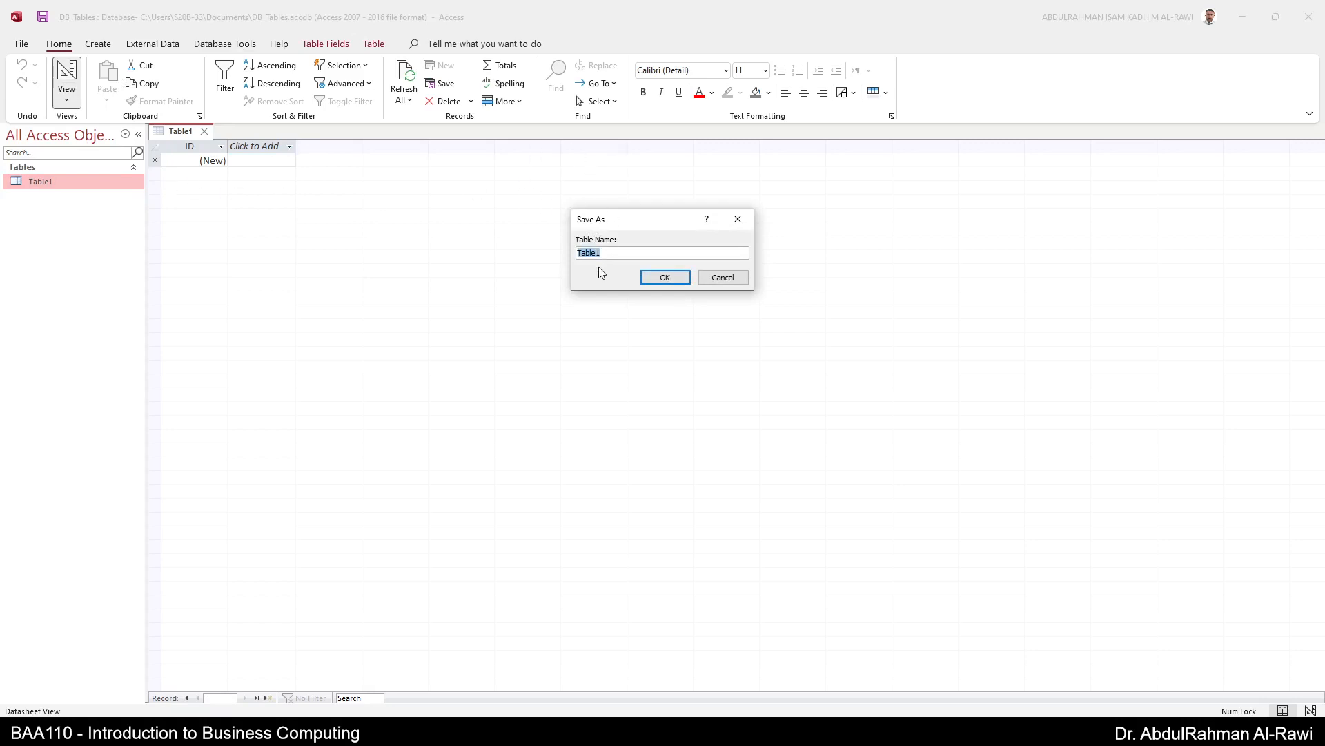
- Save the table under the name Employee
text(Employee)
key(Return)
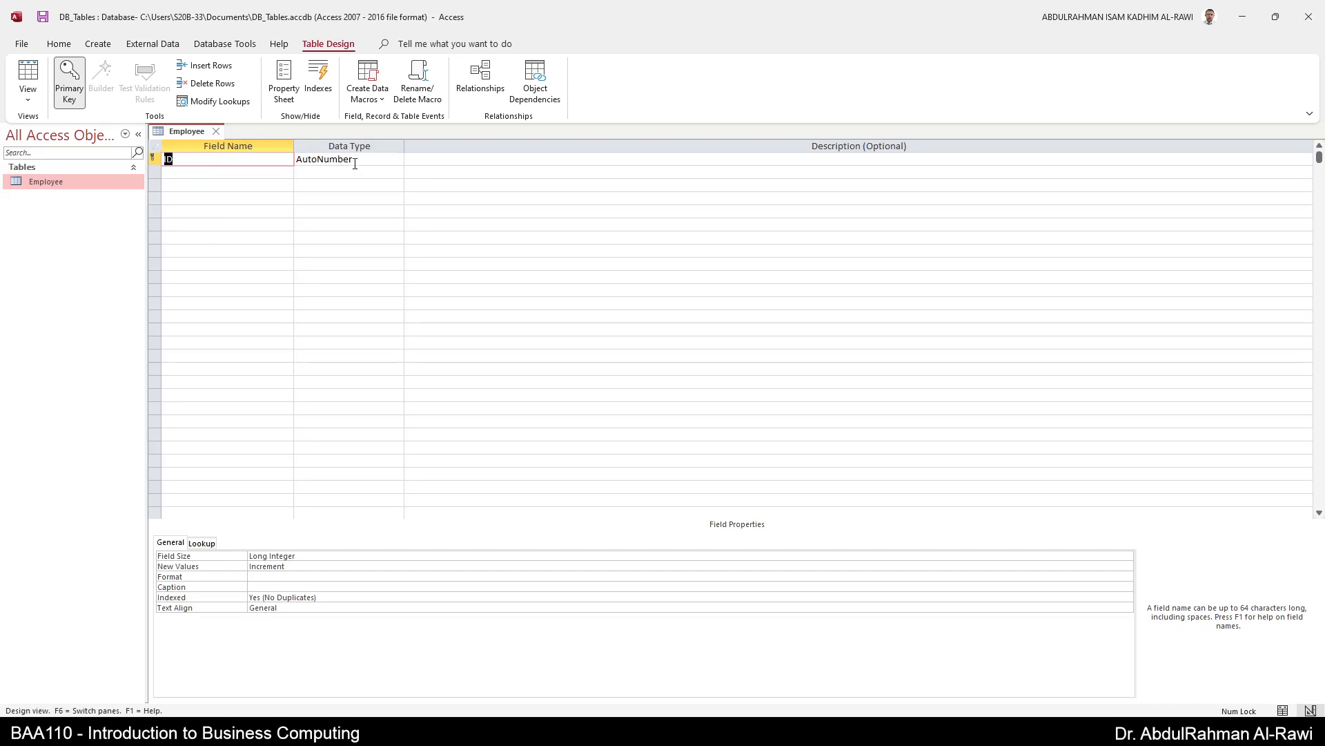
- Rename the ID field to emp_ID, keeping the AutoNumber data type
click(491, 161)
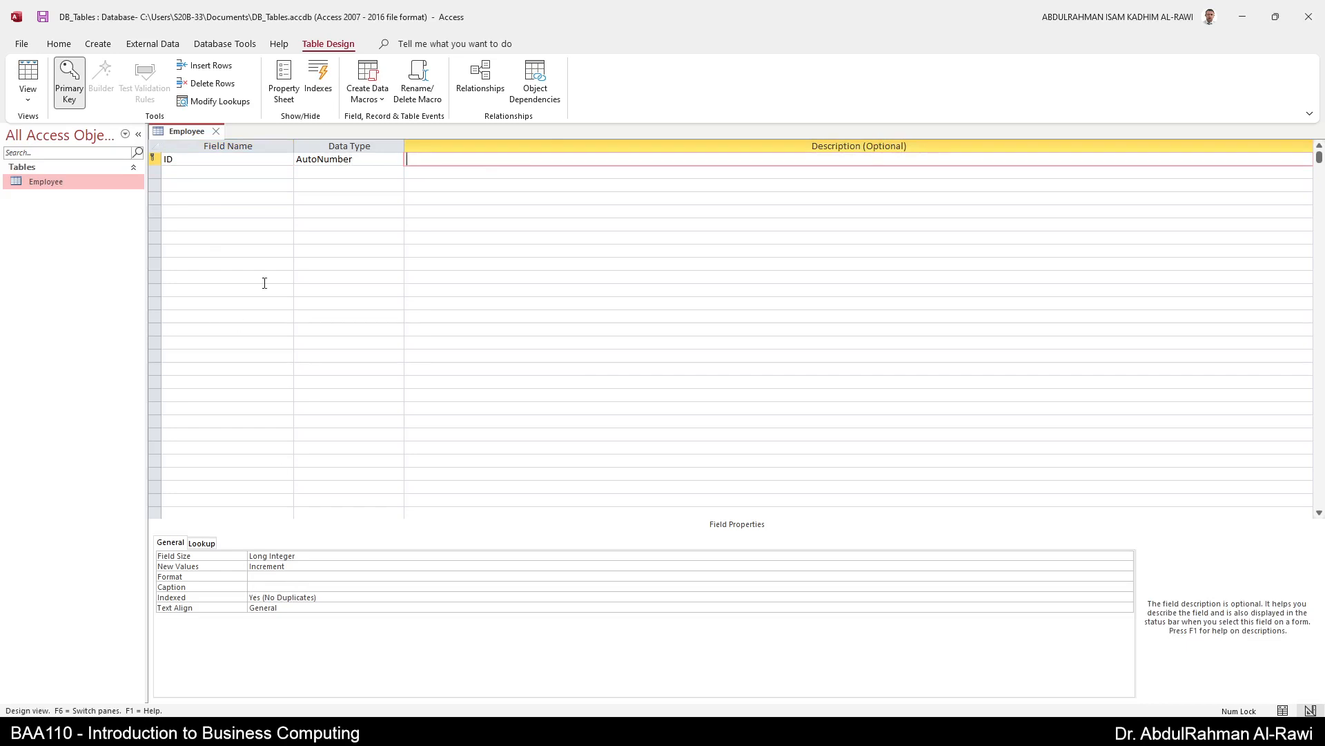
click(237, 161)
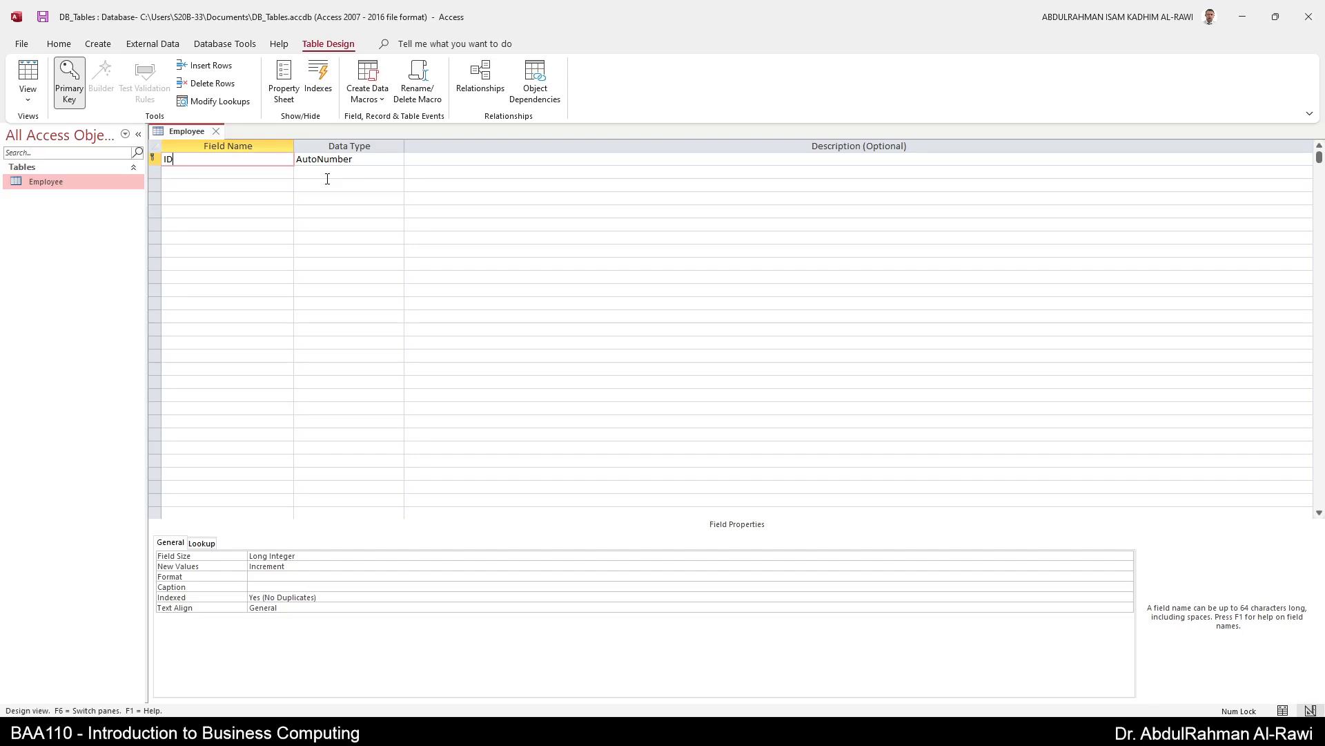
click(373, 160)
click(397, 160)
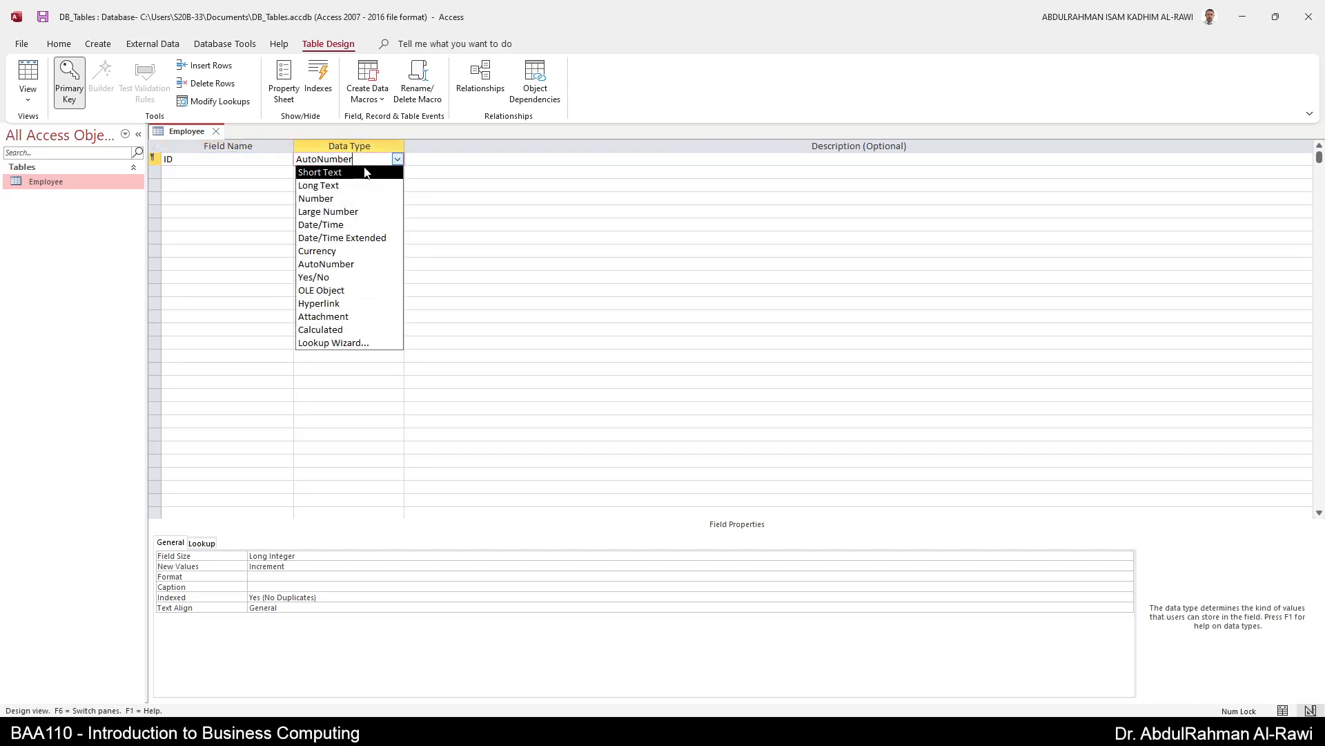
click(217, 162)
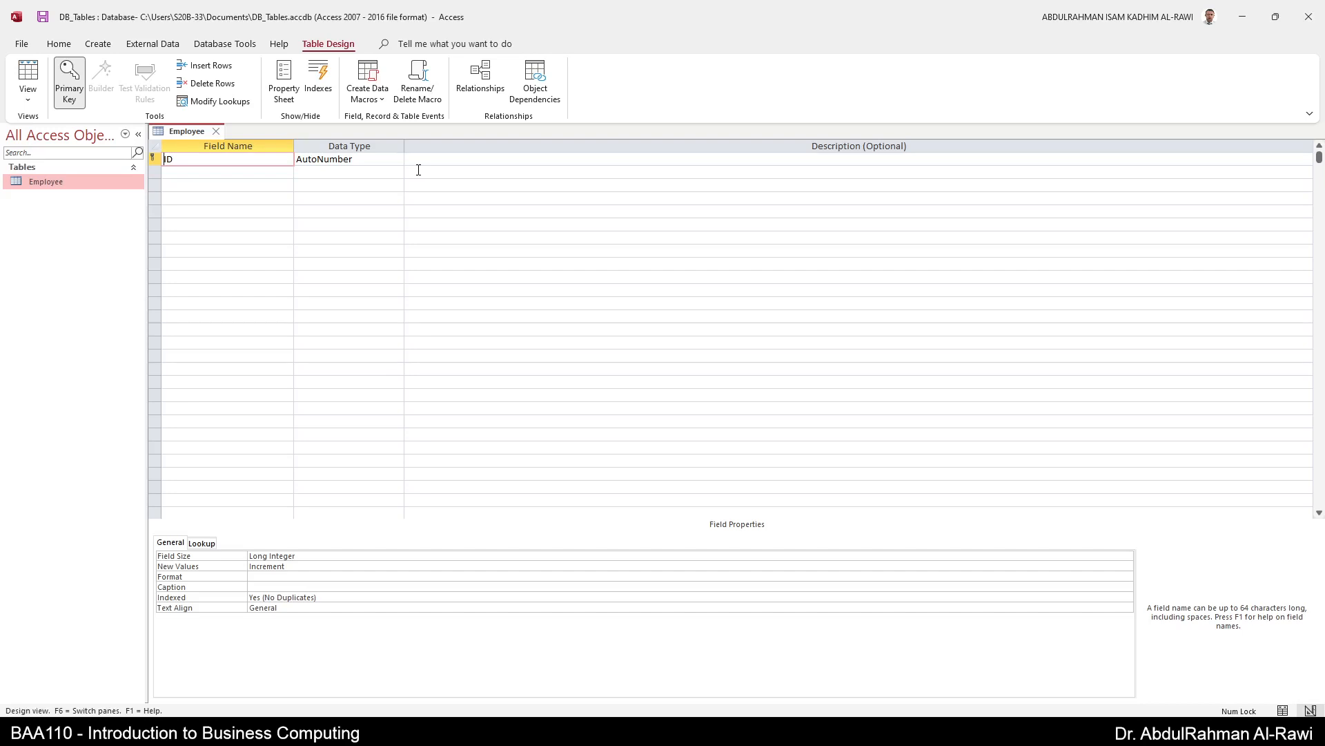
text(mep_)
key(BackSpace)
key(BackSpace)
key(BackSpace)
key(BackSpace)
text(emp_)
click(371, 160)
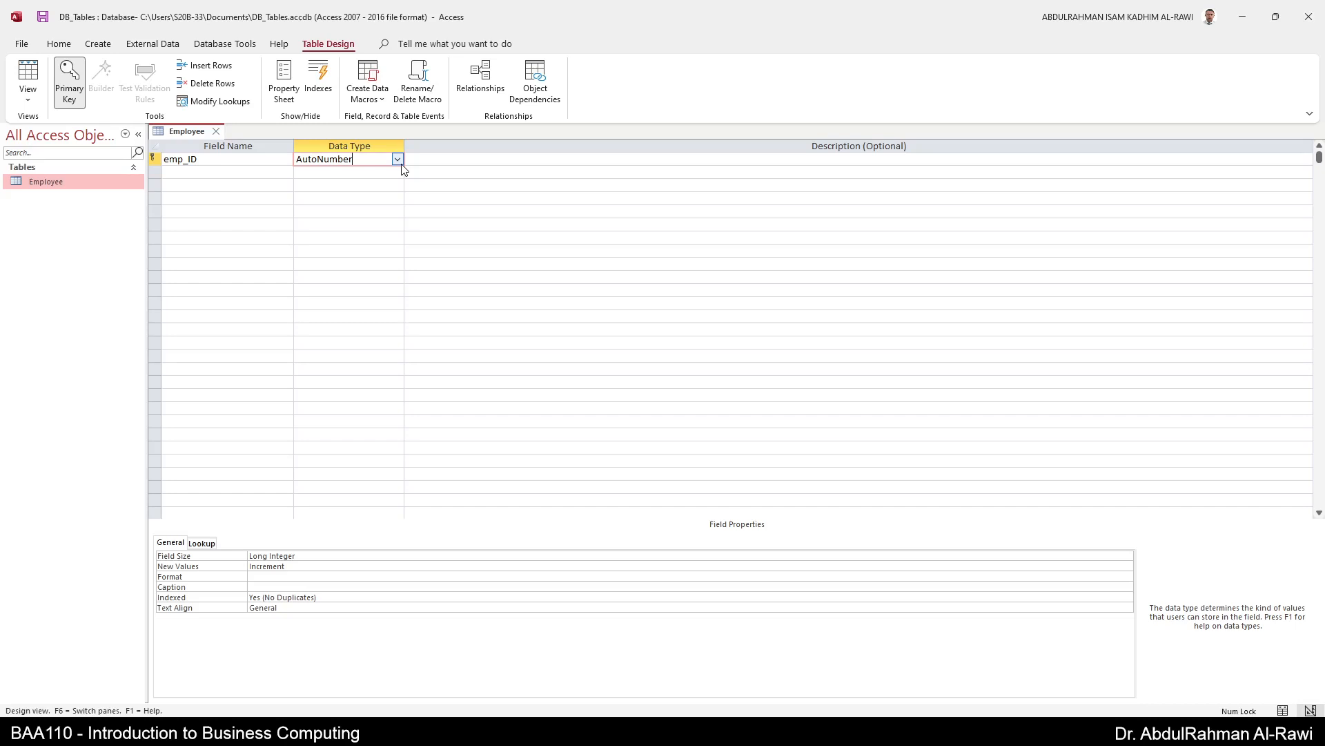
- Give emp_ID the description 'Employee work number'
click(459, 158)
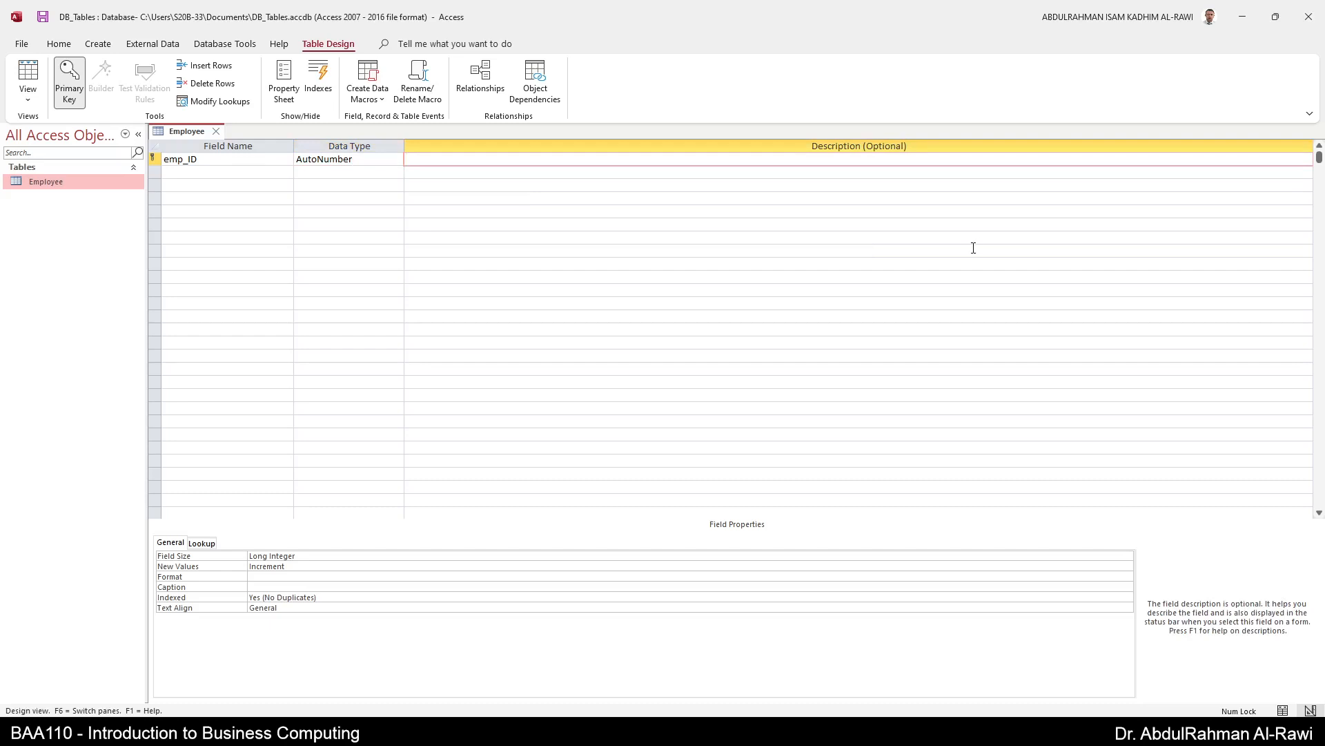
text(Employee)
text( W)
text(ork I)
key(BackSpace)
key(BackSpace)
key(BackSpace)
key(BackSpace)
key(BackSpace)
text(ork number)
key(Return)
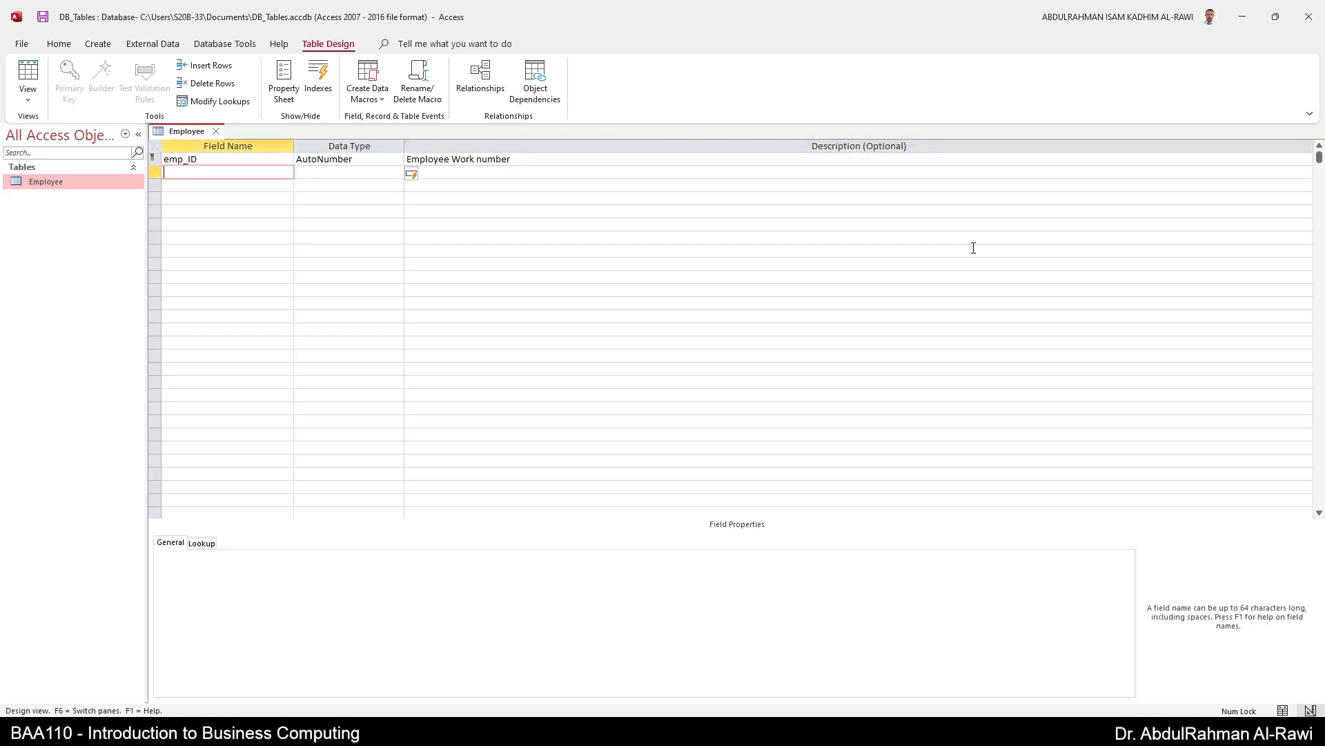
click(461, 161)
key(BackSpace)
text(w)
key(Return)
- Add a second field named emp_fname
text(emp)
text(_fNA)
key(BackSpace)
key(BackSpace)
text(name)
key(Return)
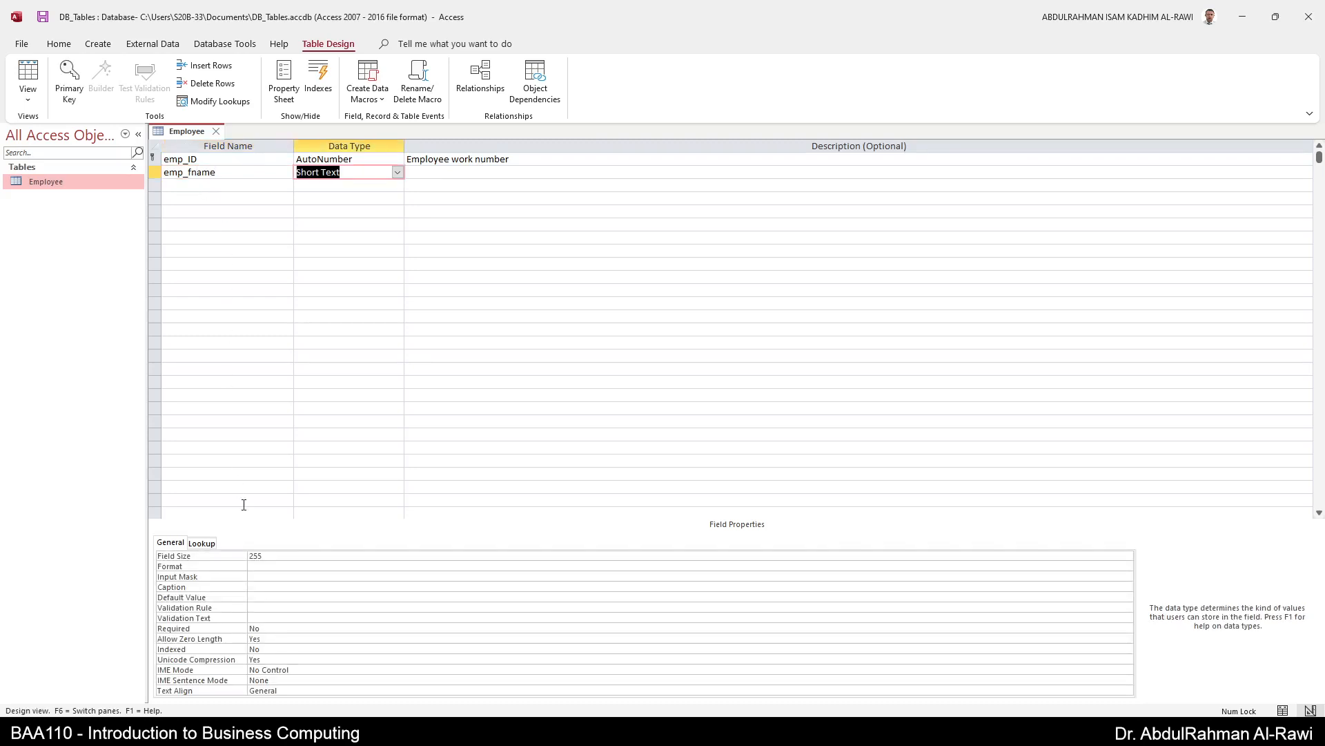
- Enter 'Employee first name' as the emp_fname description
click(444, 174)
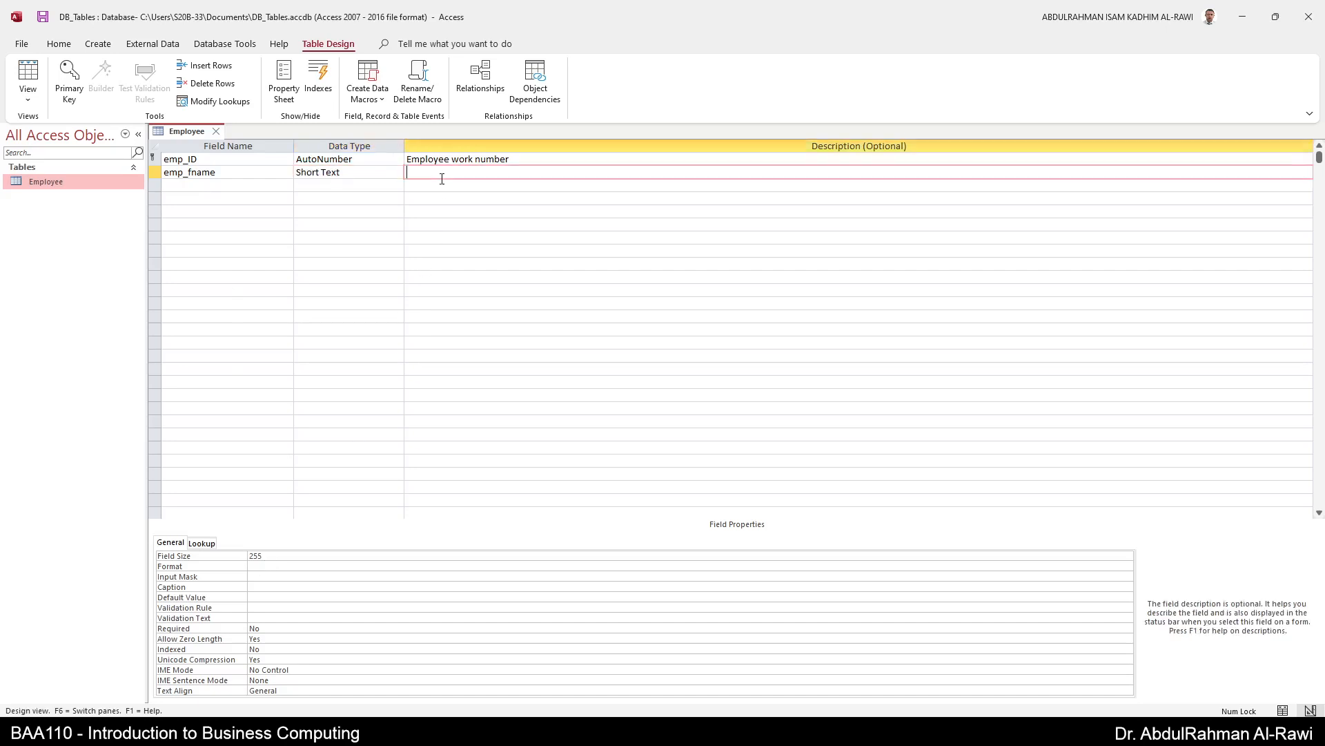
text(Employee First Name)
key(BackSpace)
key(BackSpace)
key(BackSpace)
key(BackSpace)
key(BackSpace)
key(BackSpace)
key(BackSpace)
key(BackSpace)
text(first name)
double_click(442, 178)
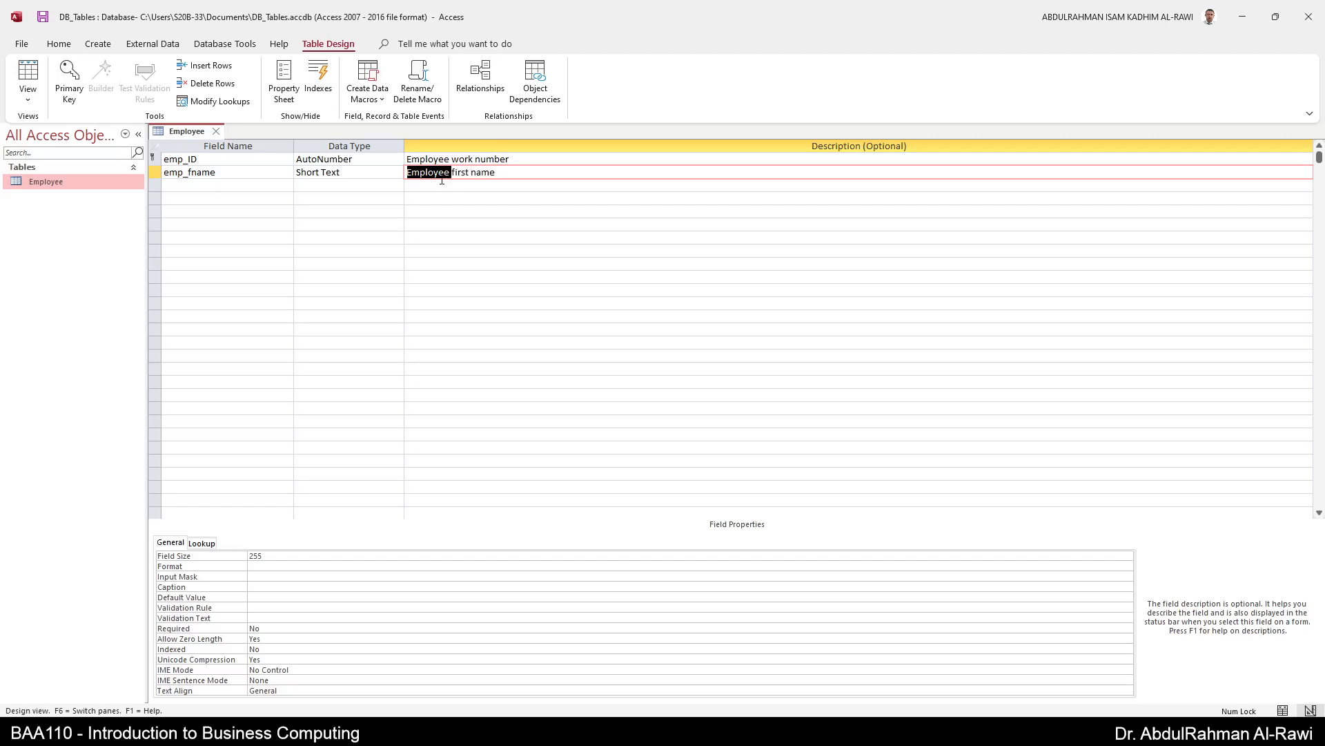
click(388, 178)
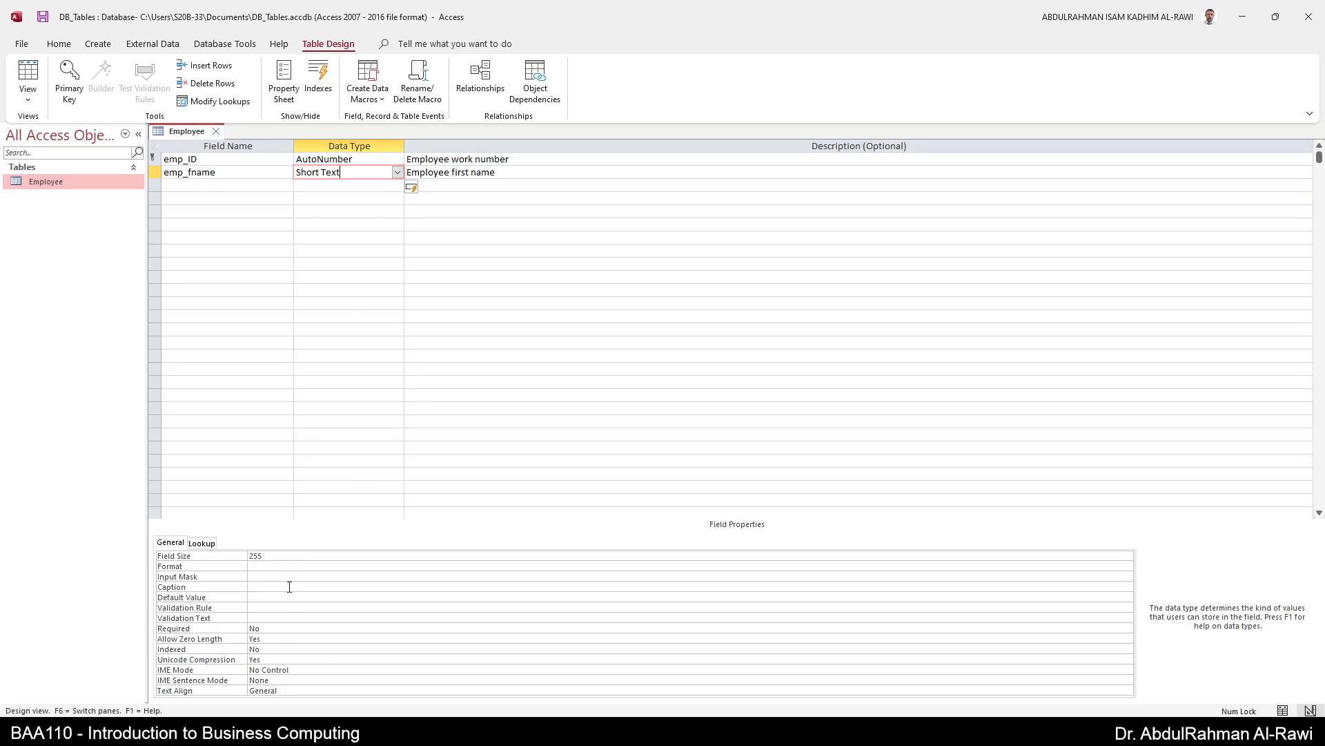
click(281, 557)
- Set the emp_fname field size to 25
double_click(259, 555)
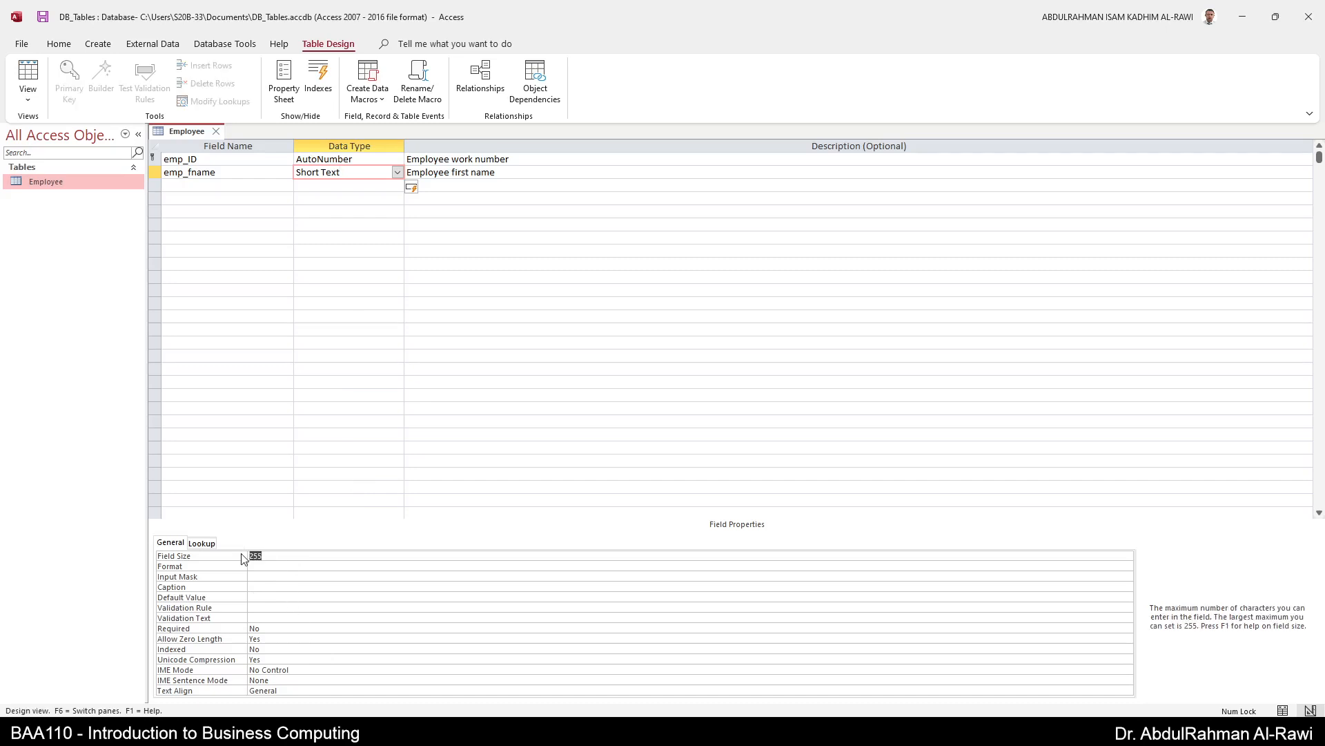
text(50)
key(BackSpace)
key(BackSpace)
text(25)
key(Return)
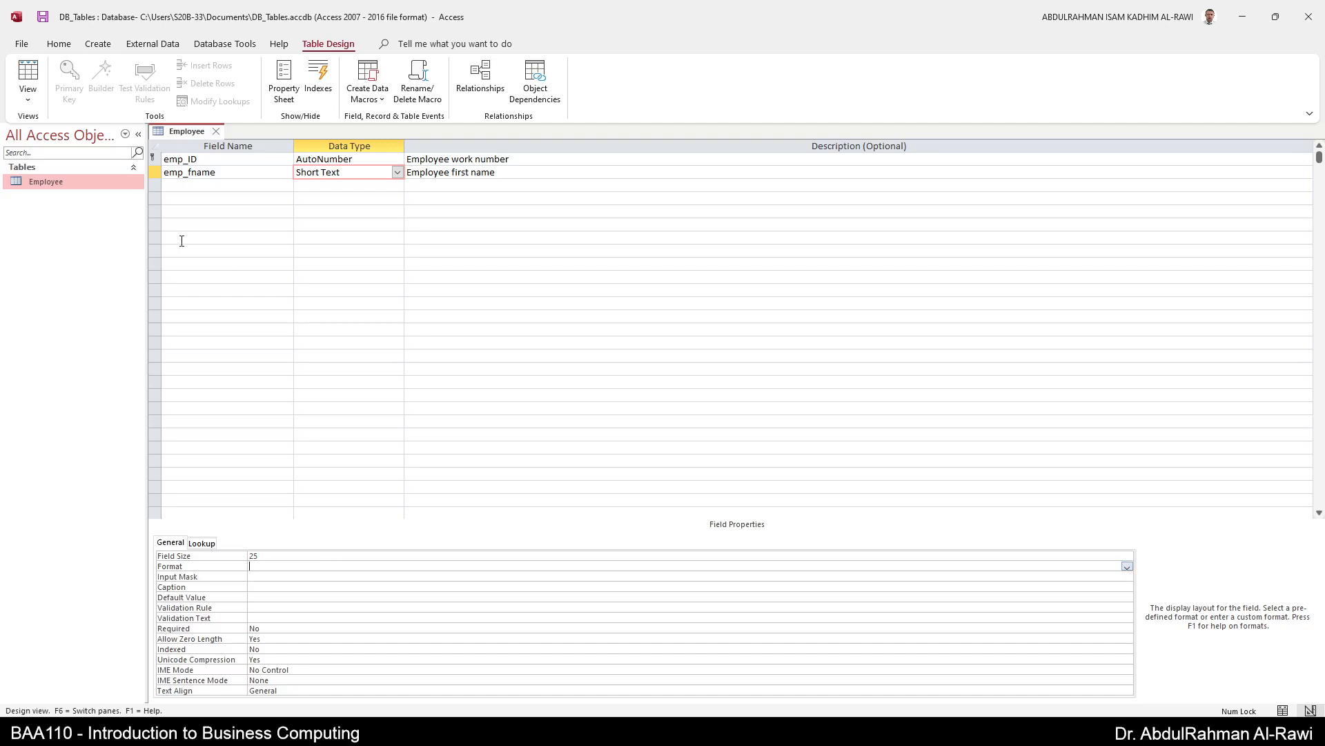
- Set emp_fname's Required property to Yes
click(279, 576)
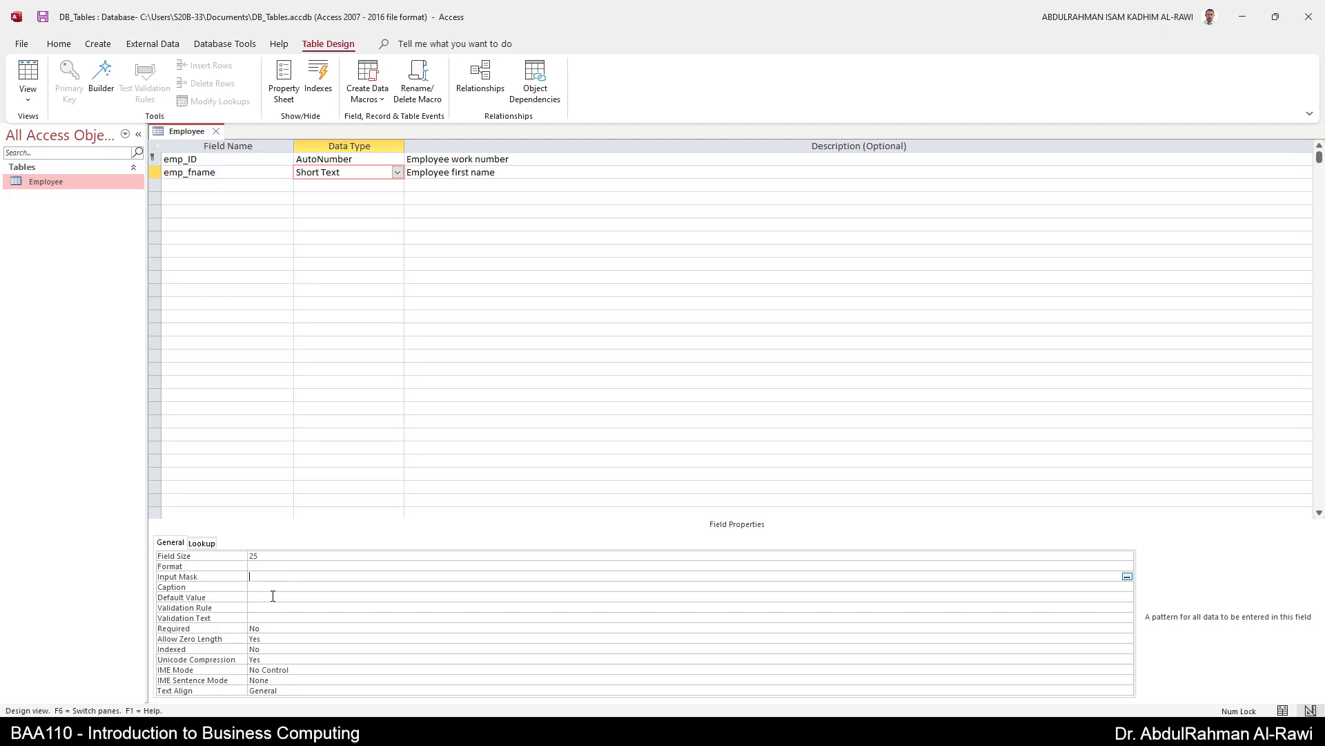
click(273, 595)
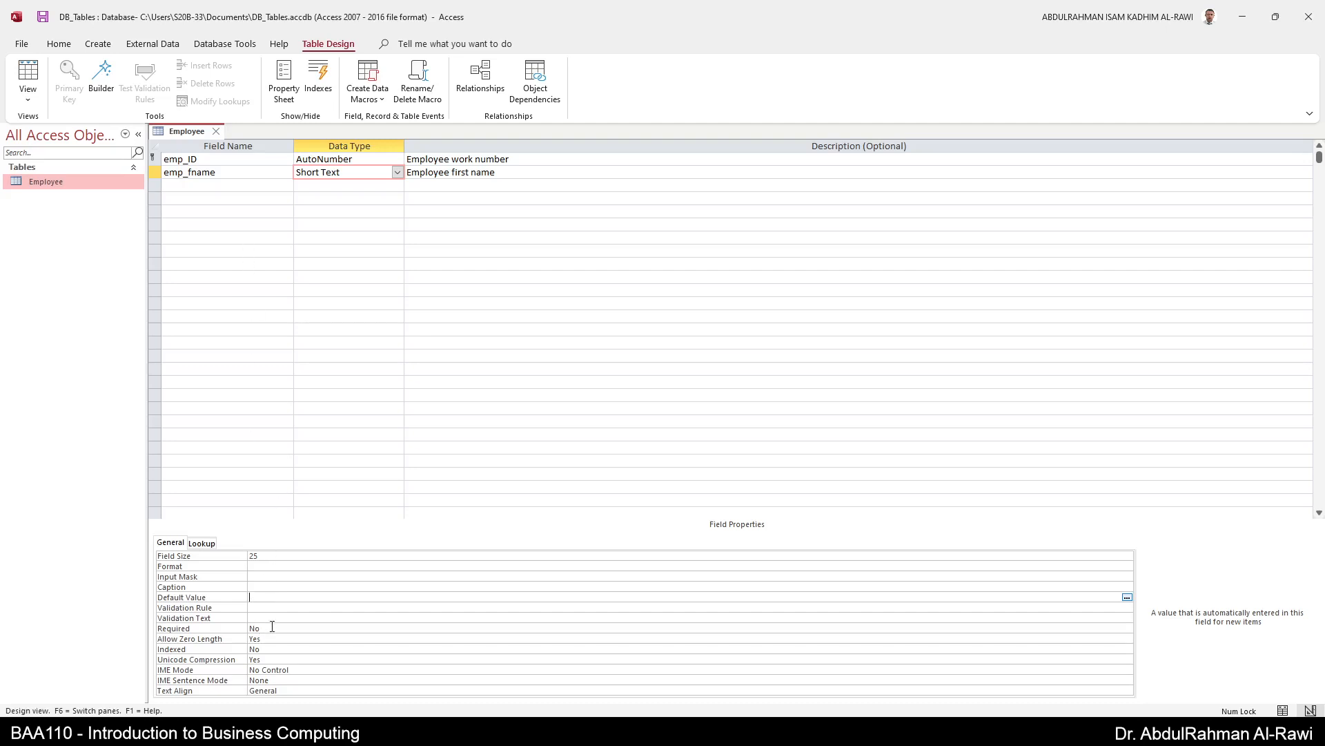
double_click(256, 628)
- Add a third field emp_lname with field size 25 and Required set to Yes
click(238, 184)
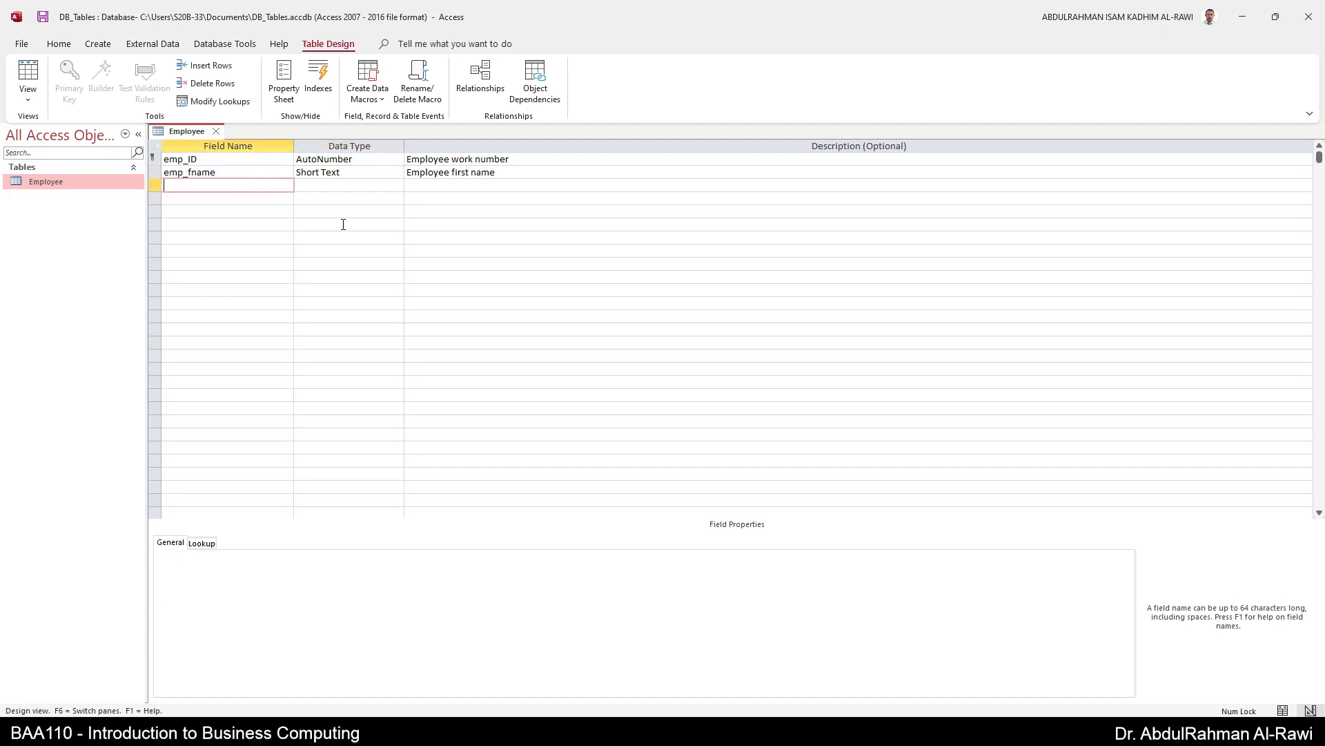
text(emp_lname)
key(Tab)
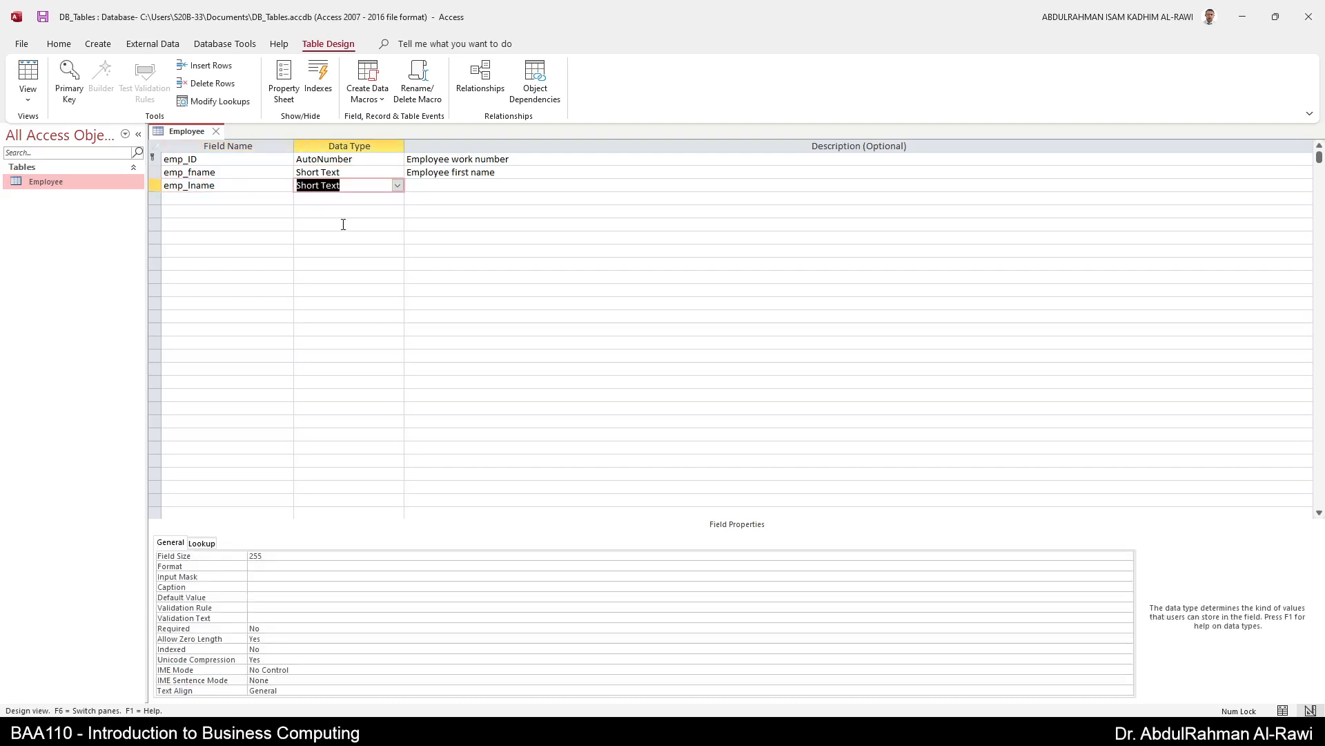
click(262, 556)
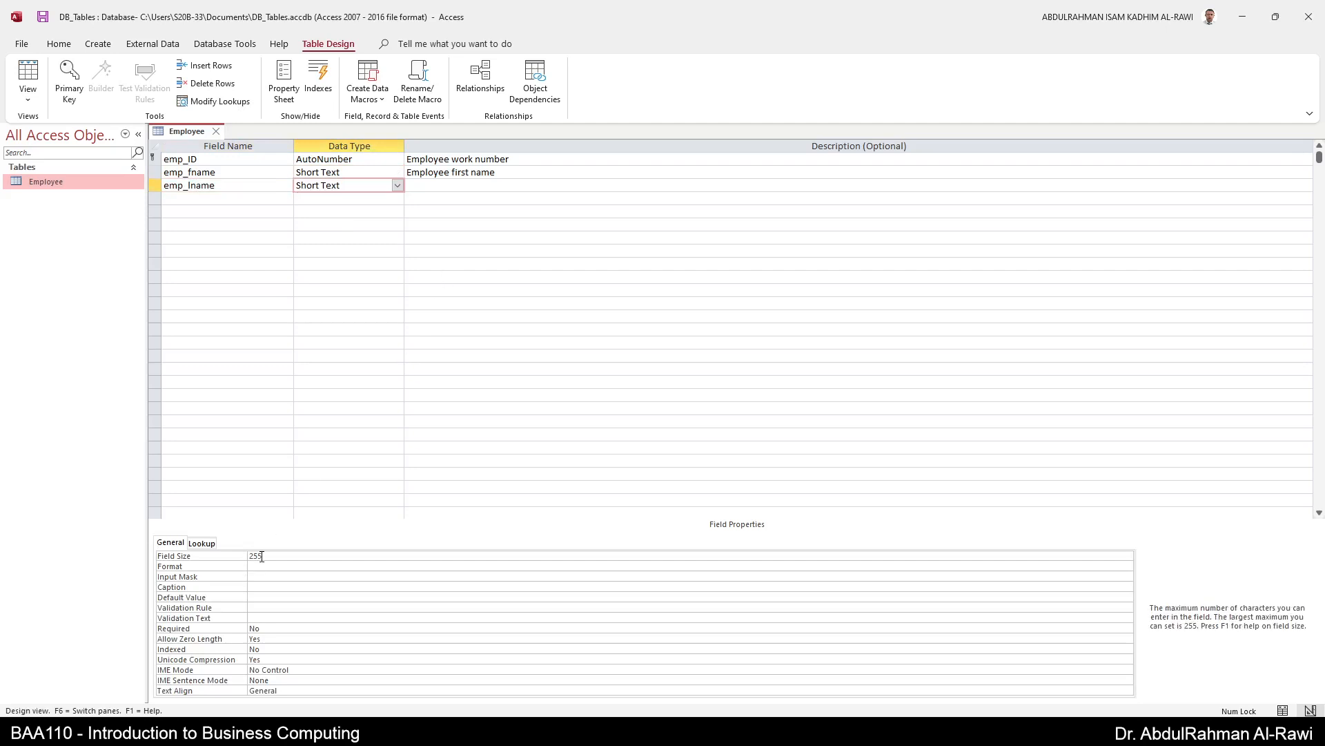
text(25)
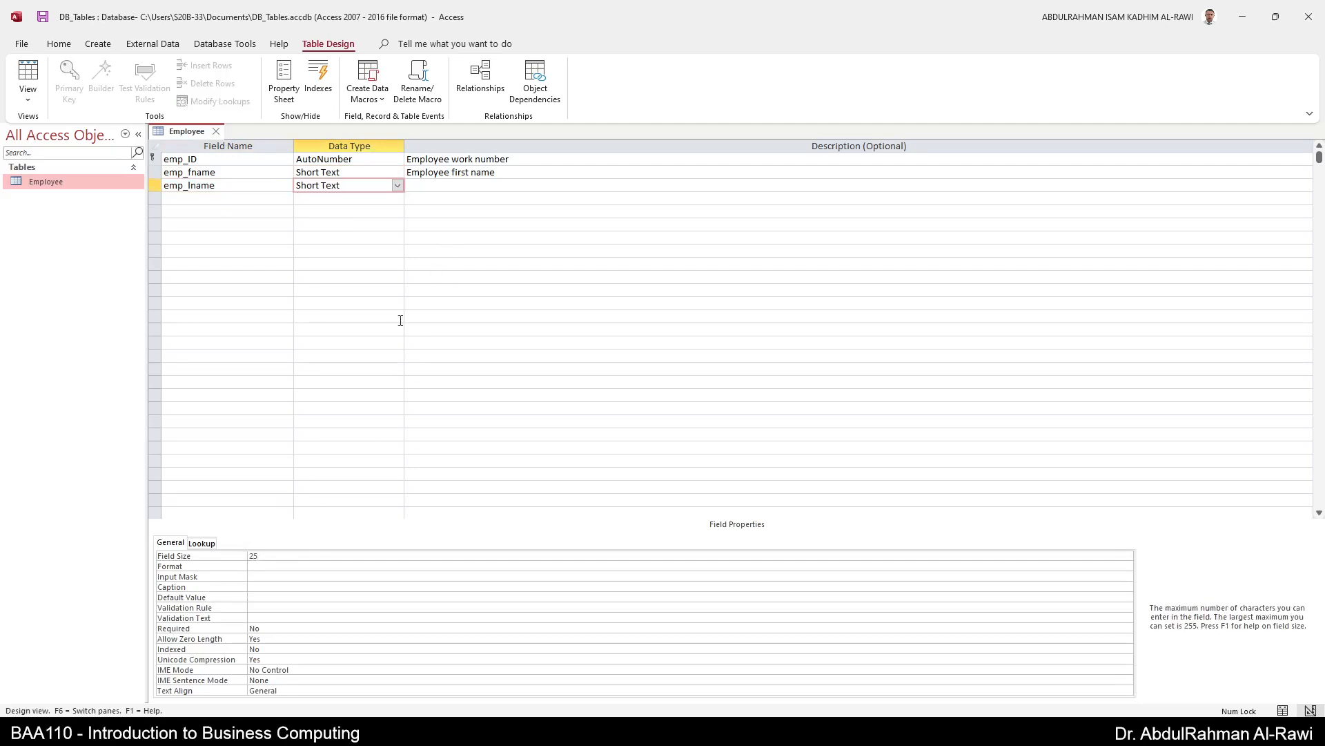
double_click(253, 628)
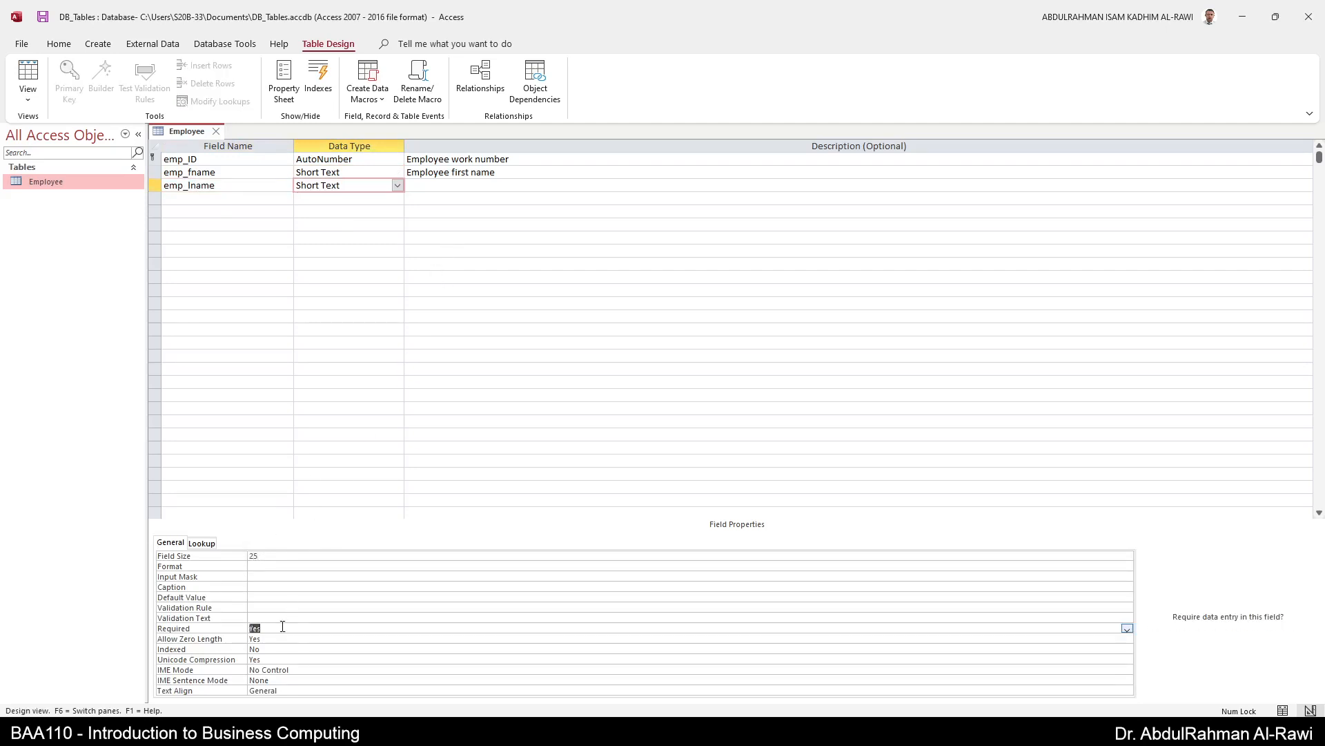
- Describe emp_lname as 'Employee last name'
click(440, 185)
text(Employee )
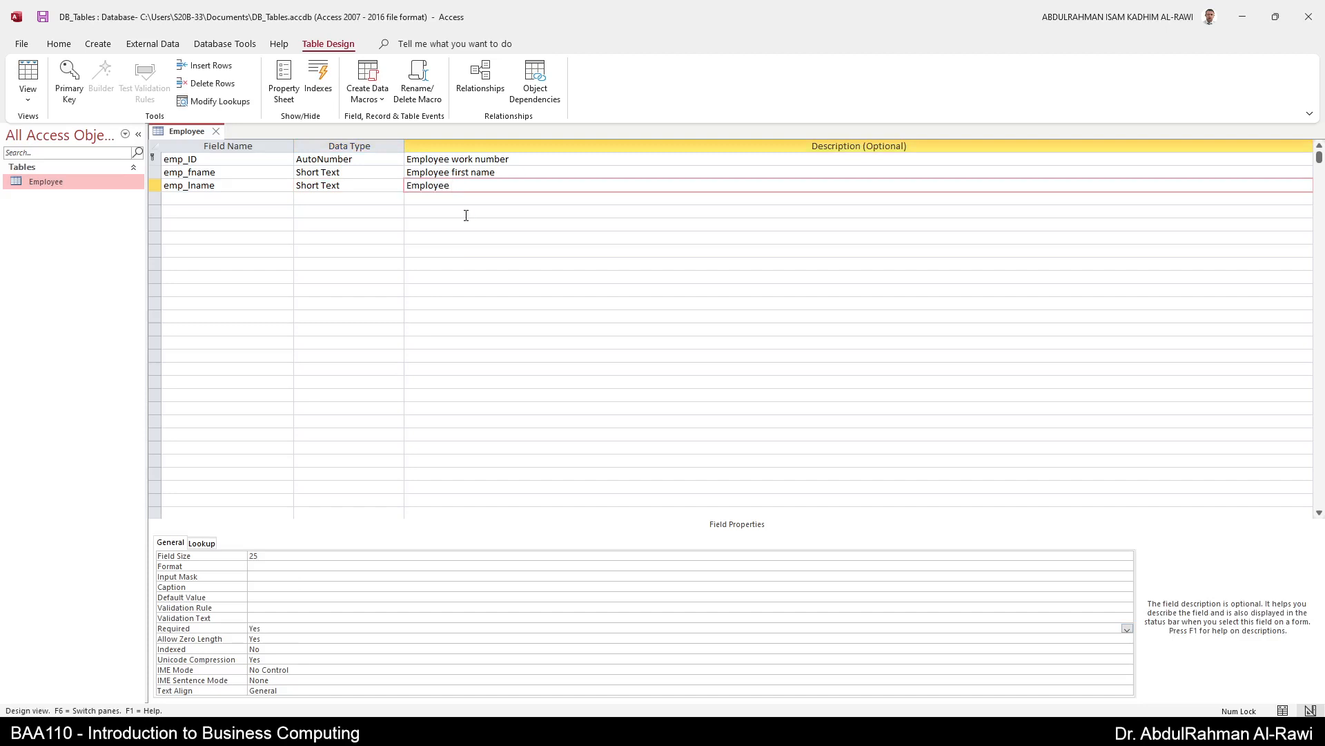
text(last name)
key(Return)
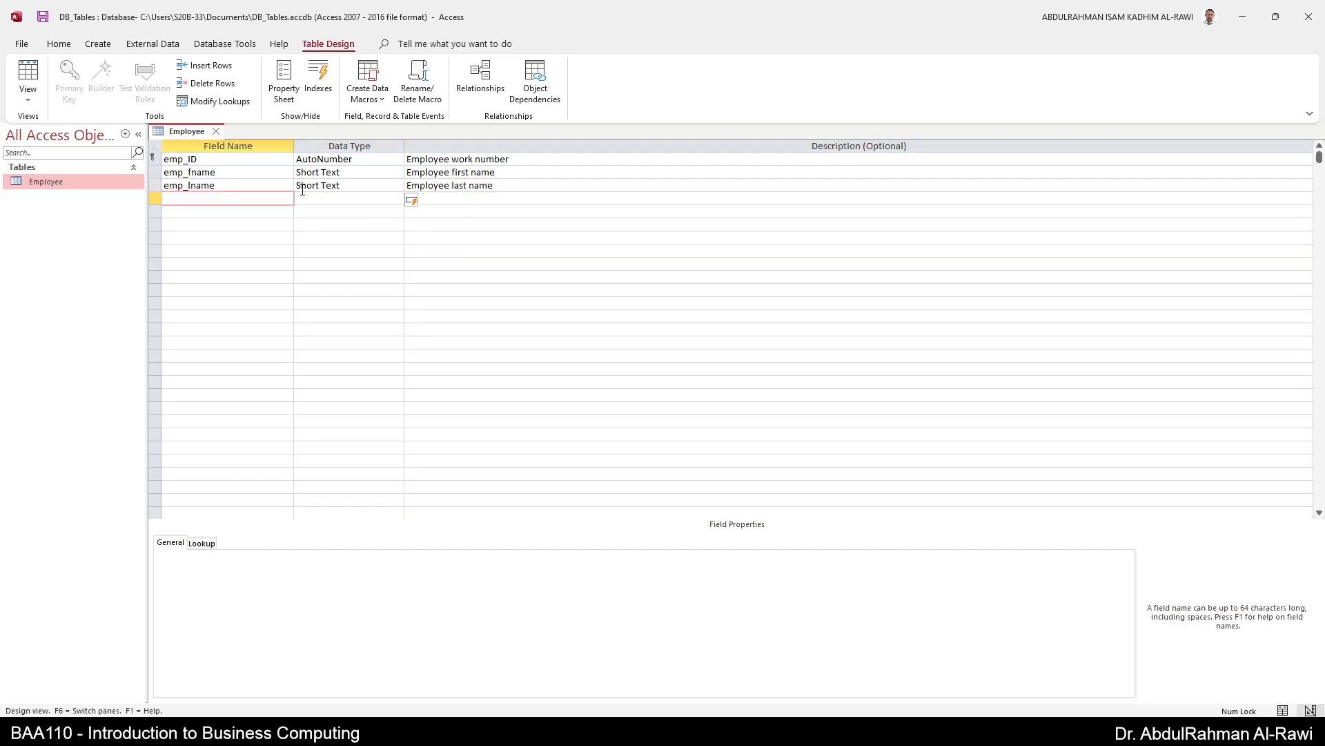
- Add a field named emp_DOB with the Date/Time data type
text(emp_DOB)
key(Tab)
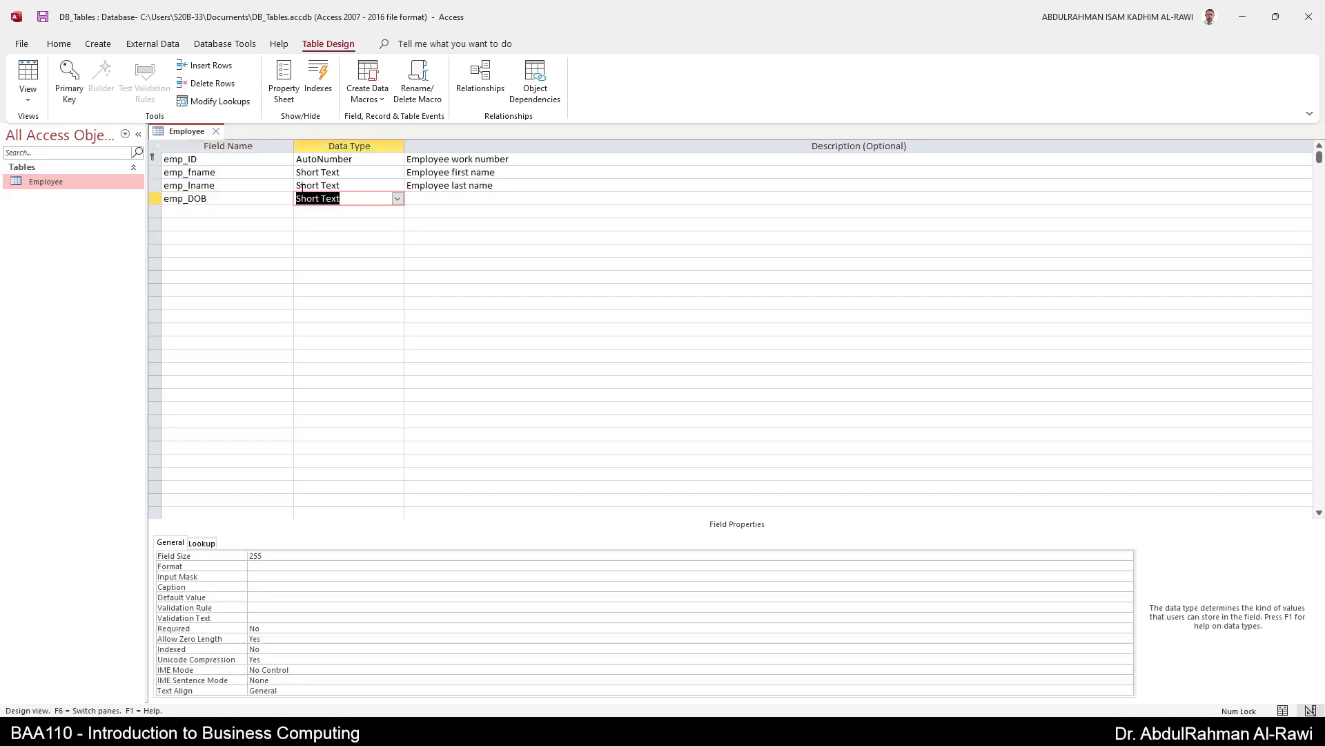
click(398, 199)
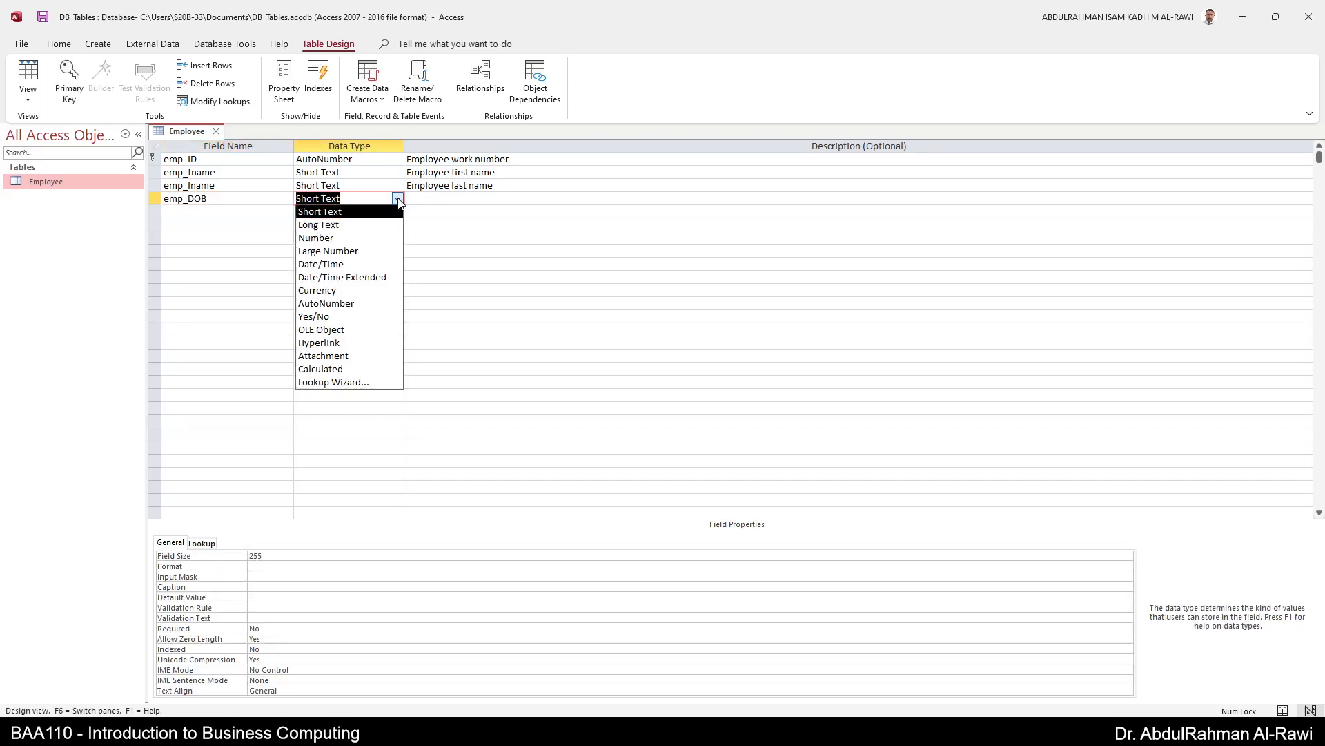
click(339, 265)
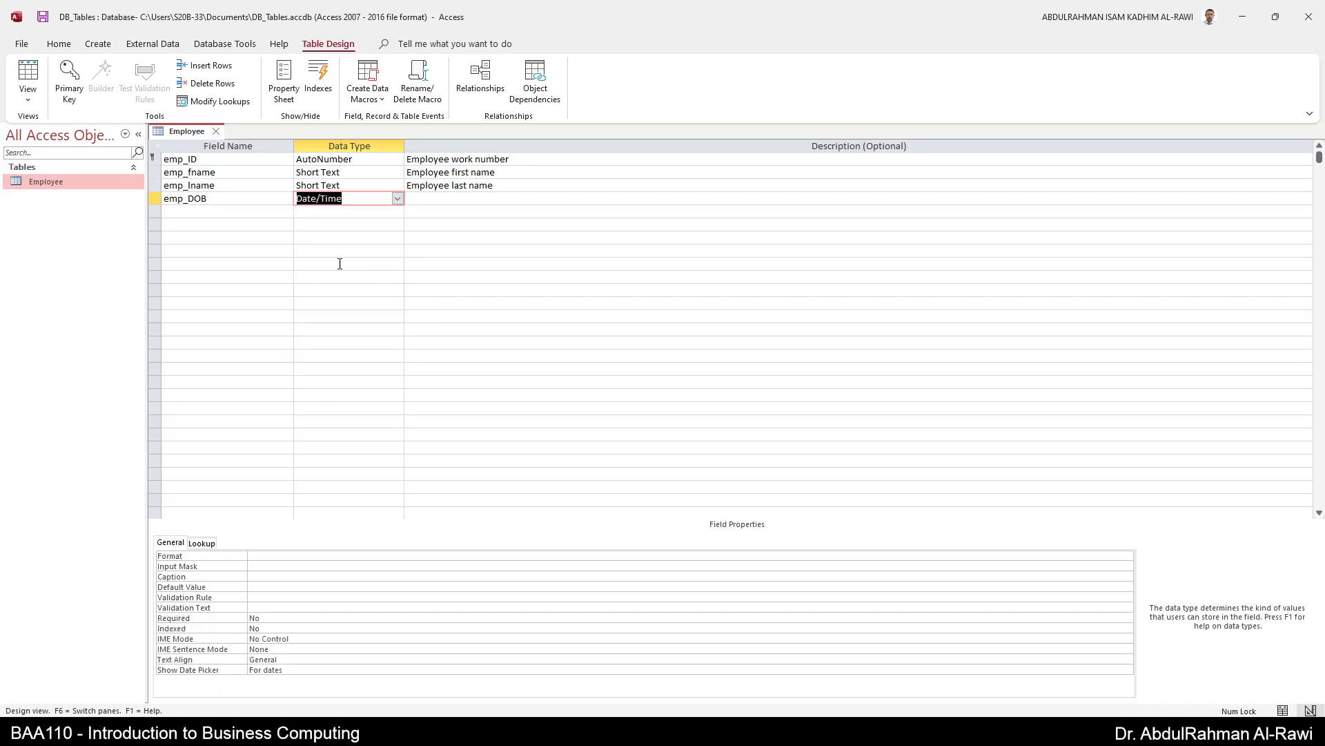
- Give emp_DOB the Medium Date format and the caption 'Date of Birth'
click(314, 556)
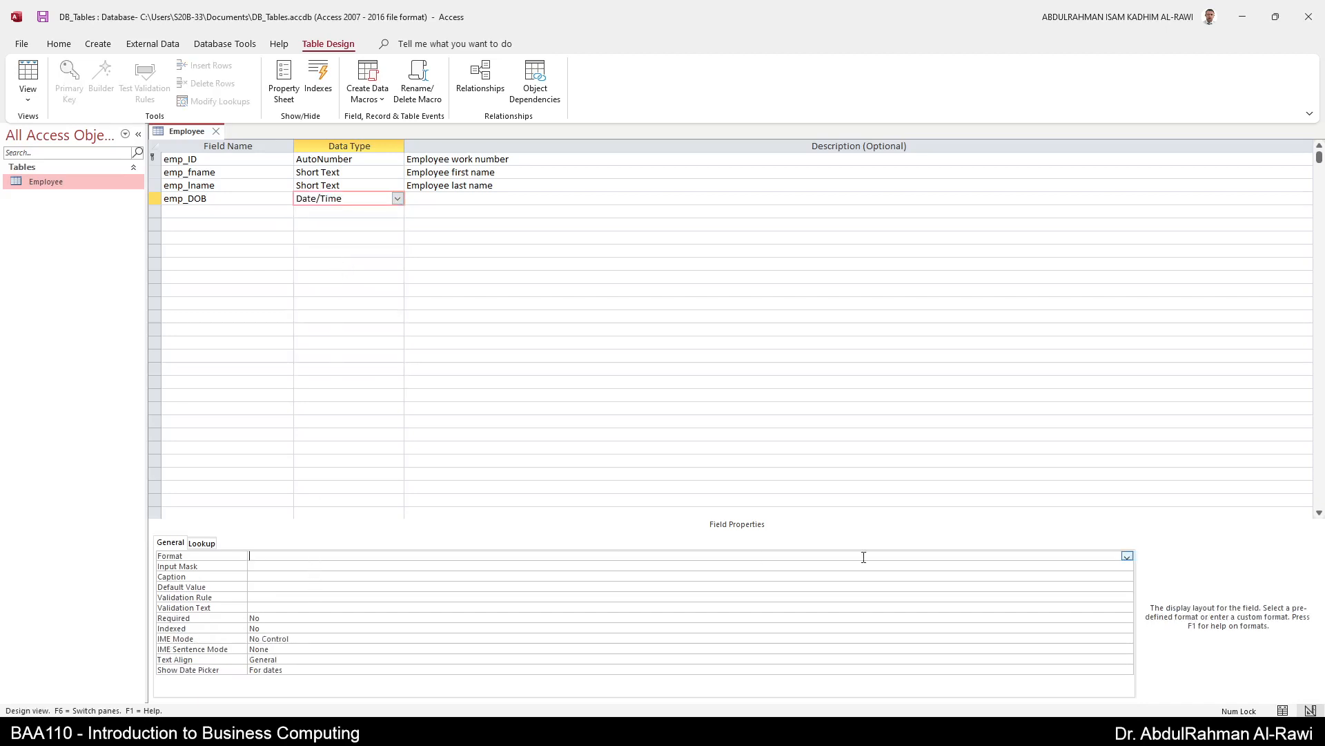
click(1126, 557)
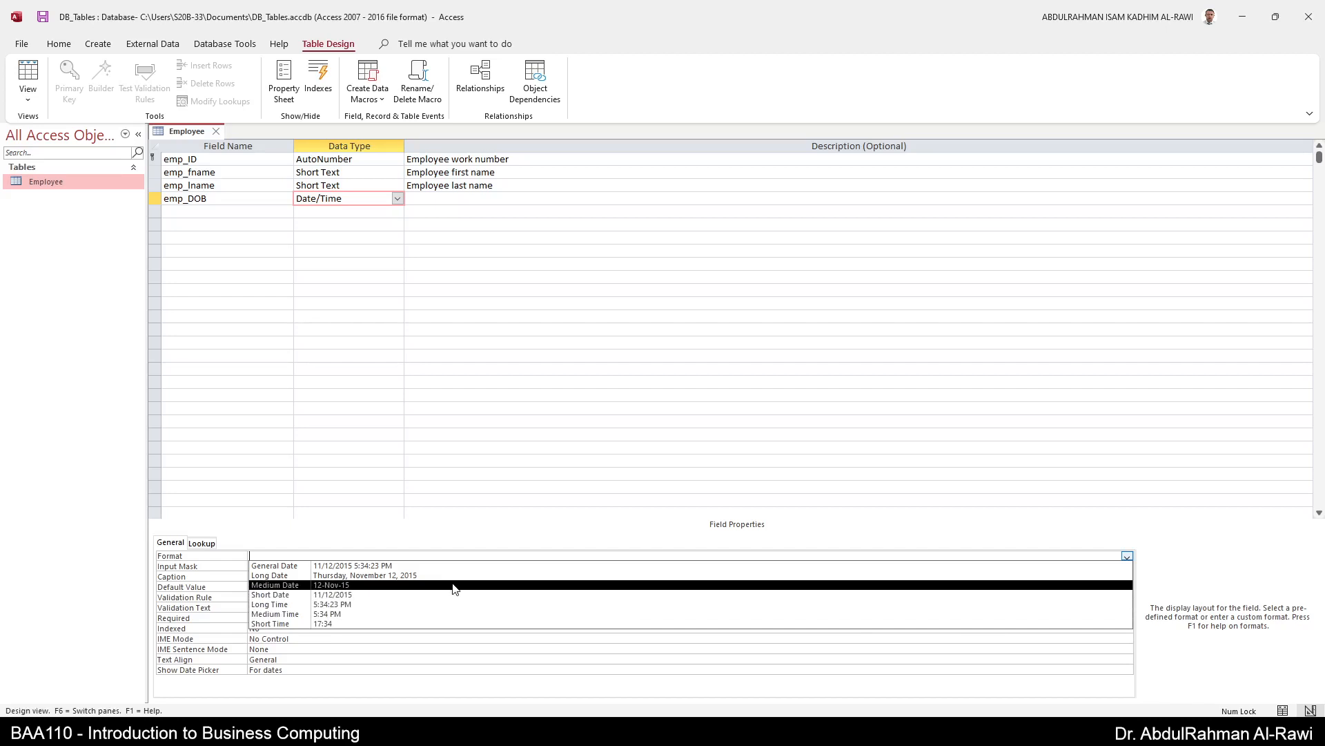
click(453, 585)
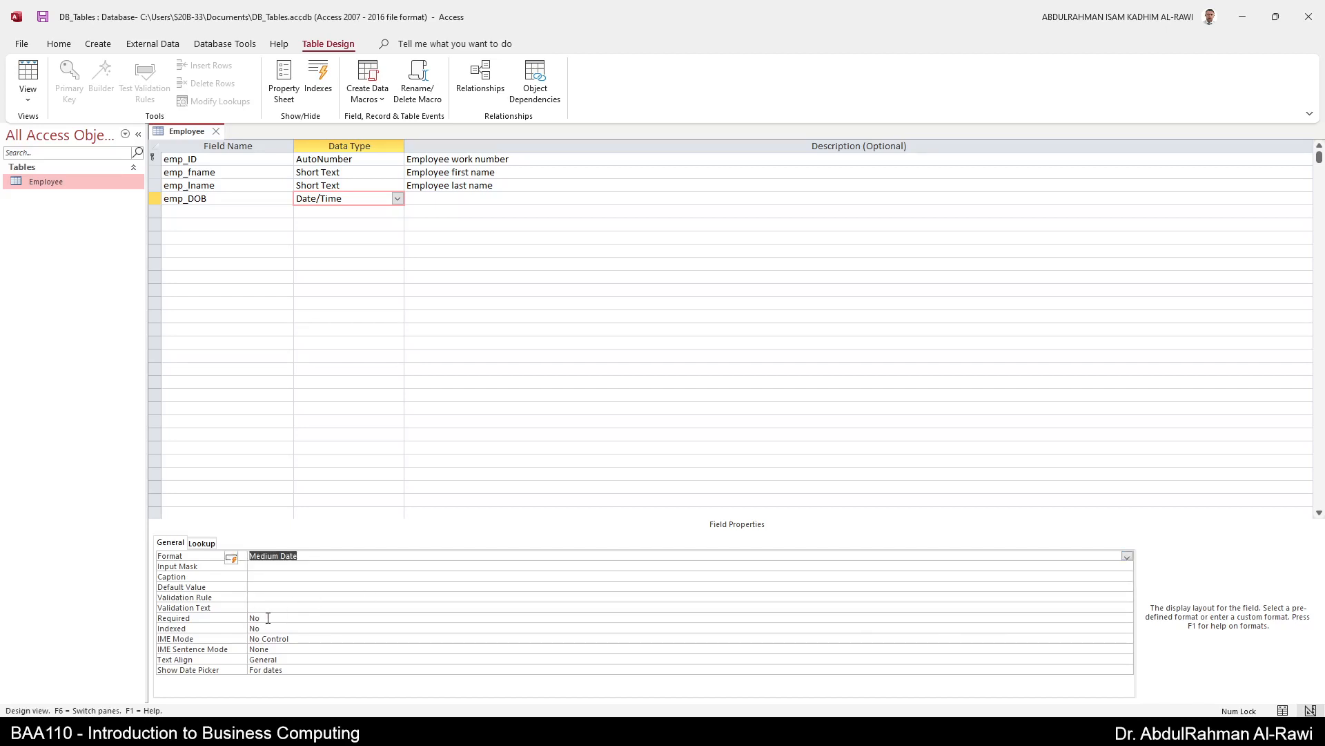
click(254, 577)
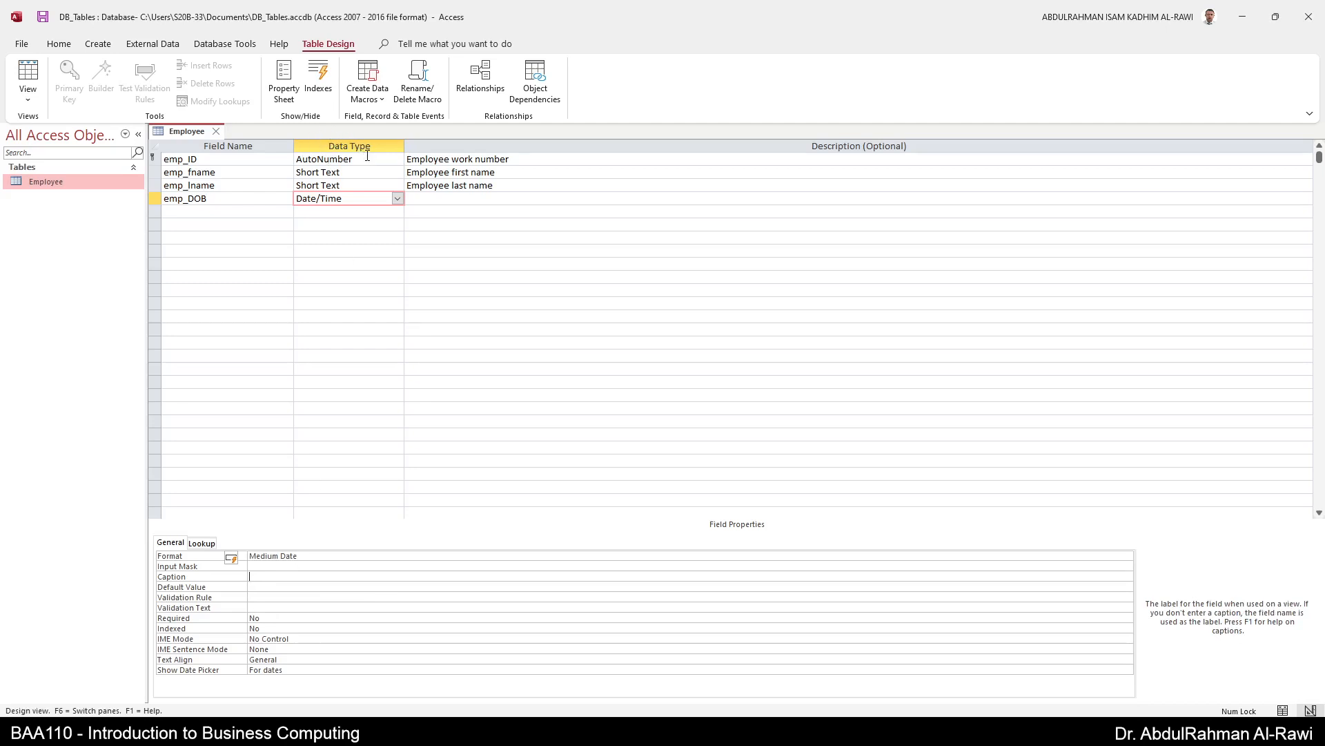
text(Date of Birth)
key(Return)
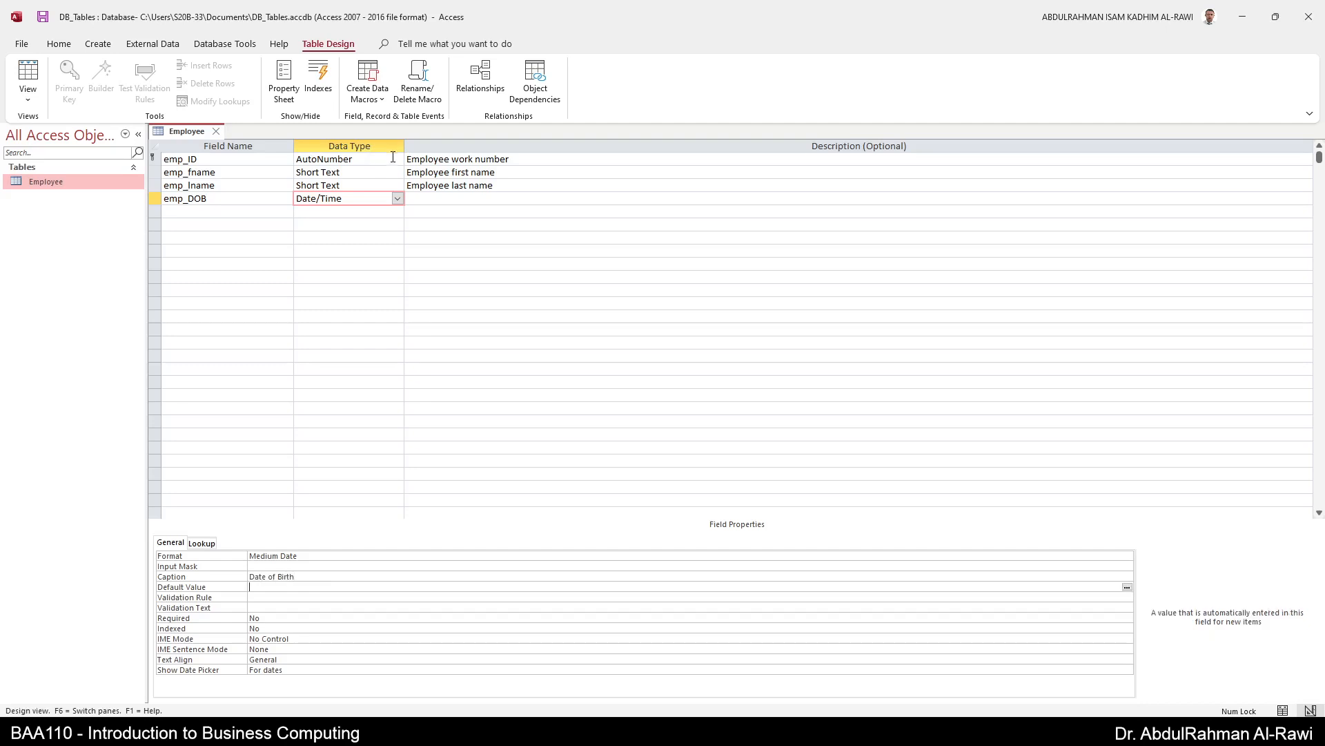
click(229, 212)
- Add an emp_salary field of type Currency, formatted as Currency with 2 decimal places
text(emp_)
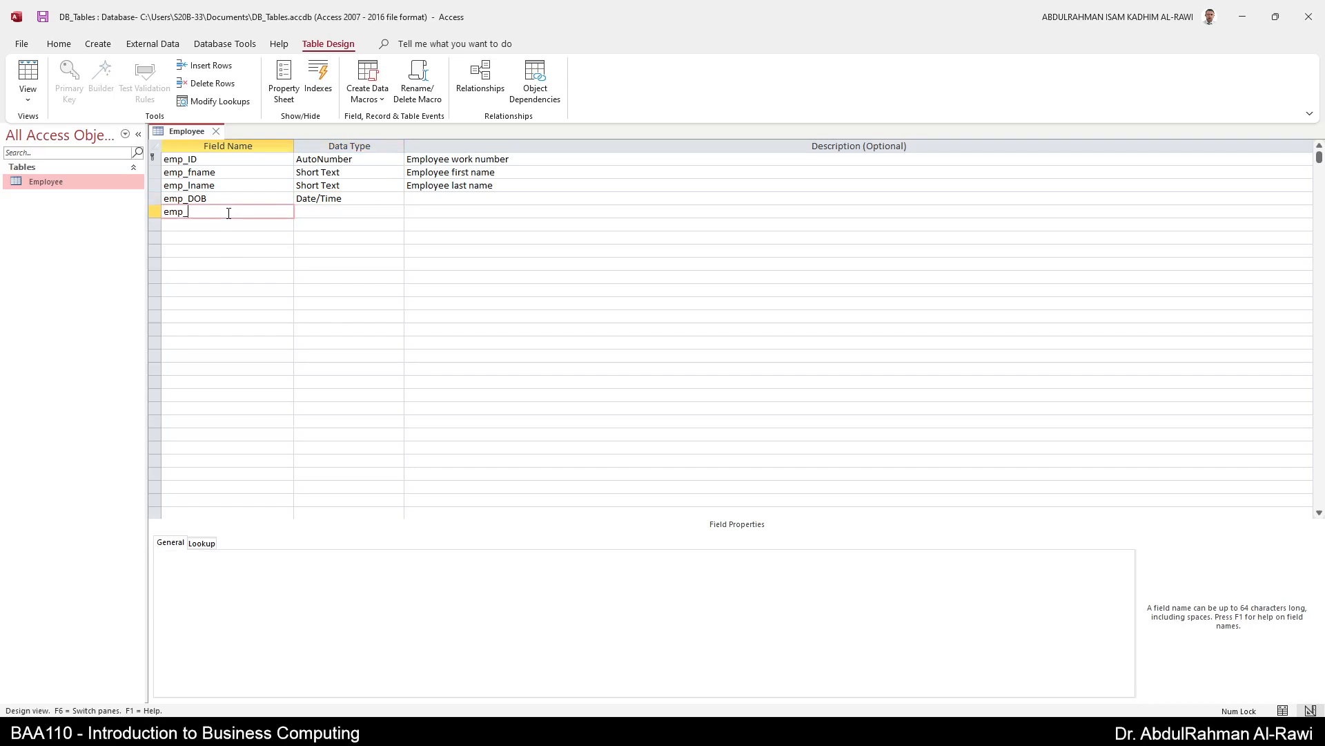
text(salary)
key(Tab)
click(397, 212)
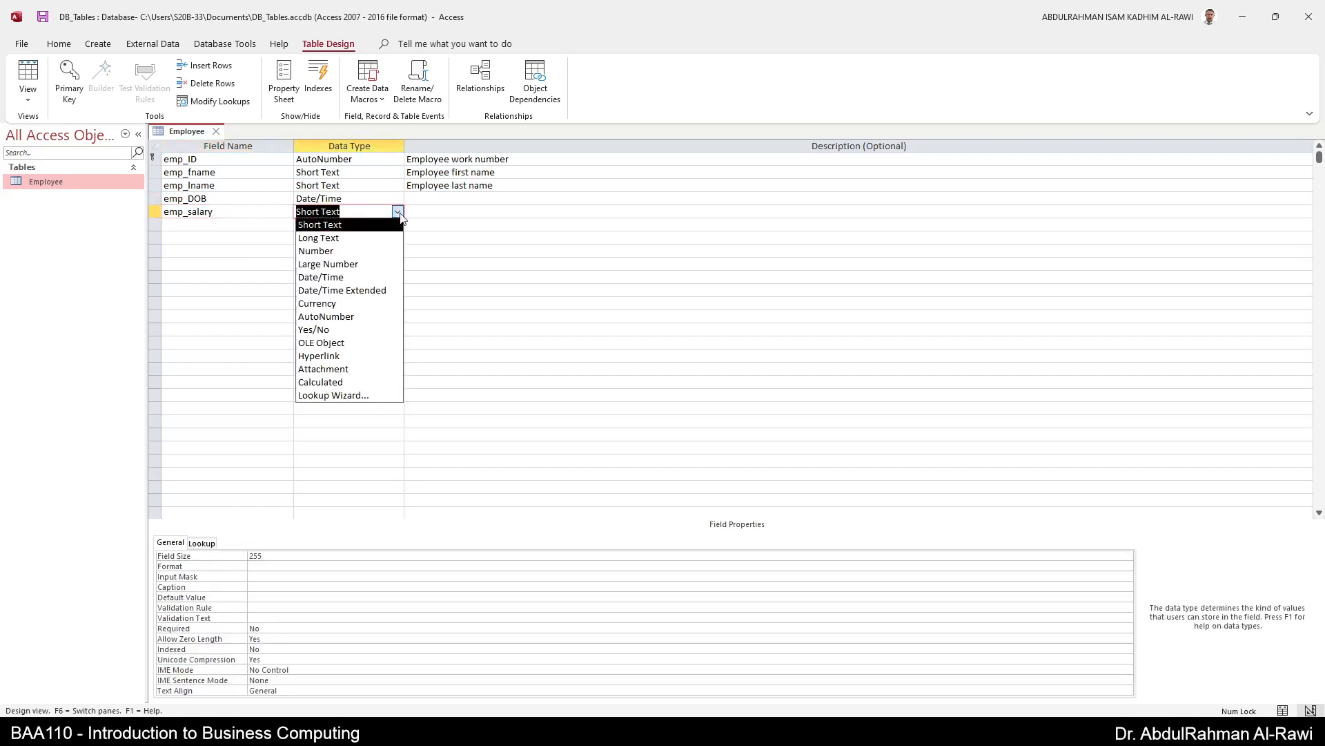
click(370, 307)
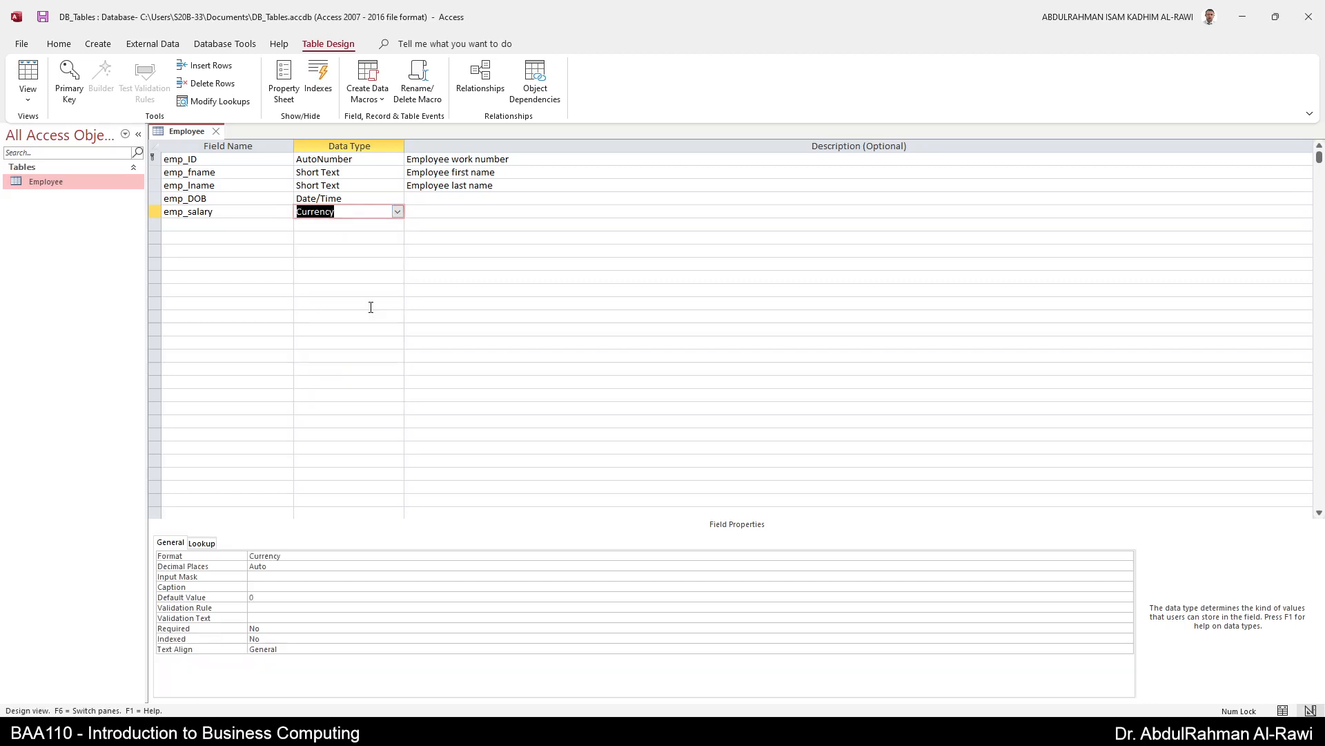
click(355, 558)
click(1128, 556)
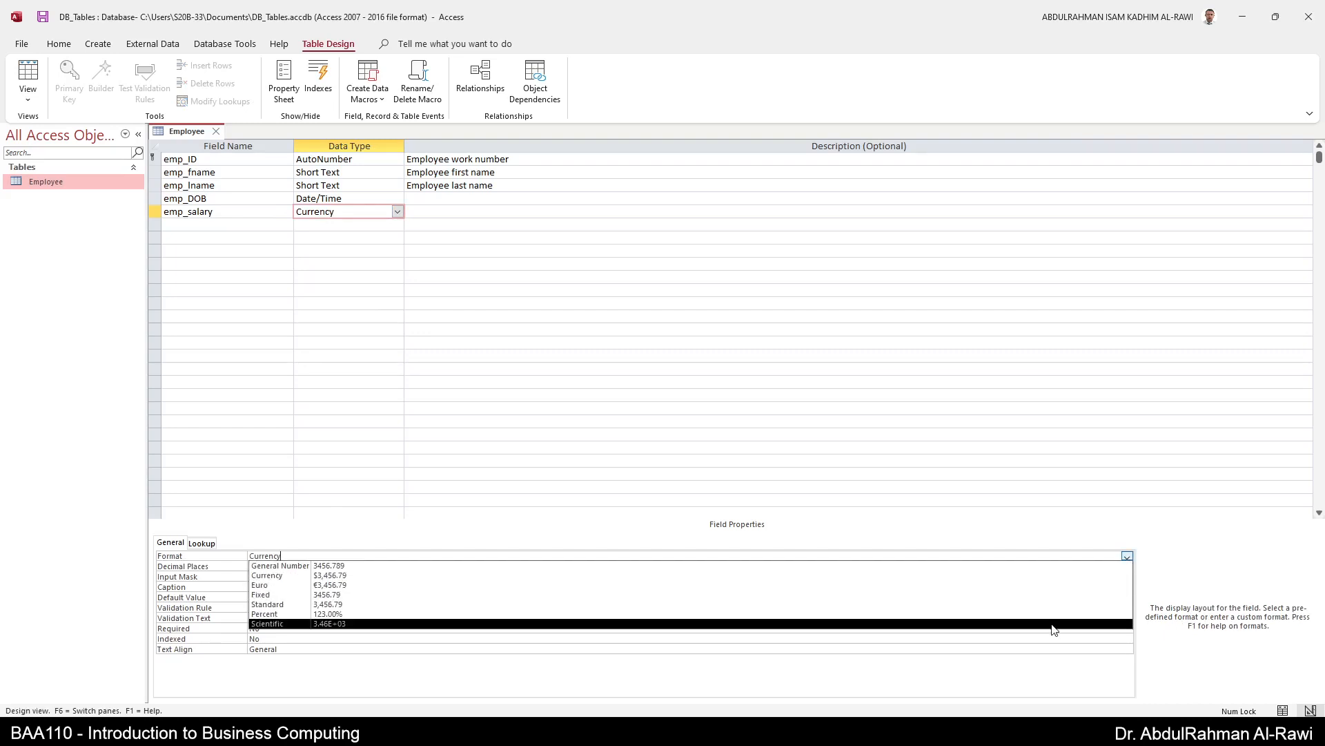
click(846, 576)
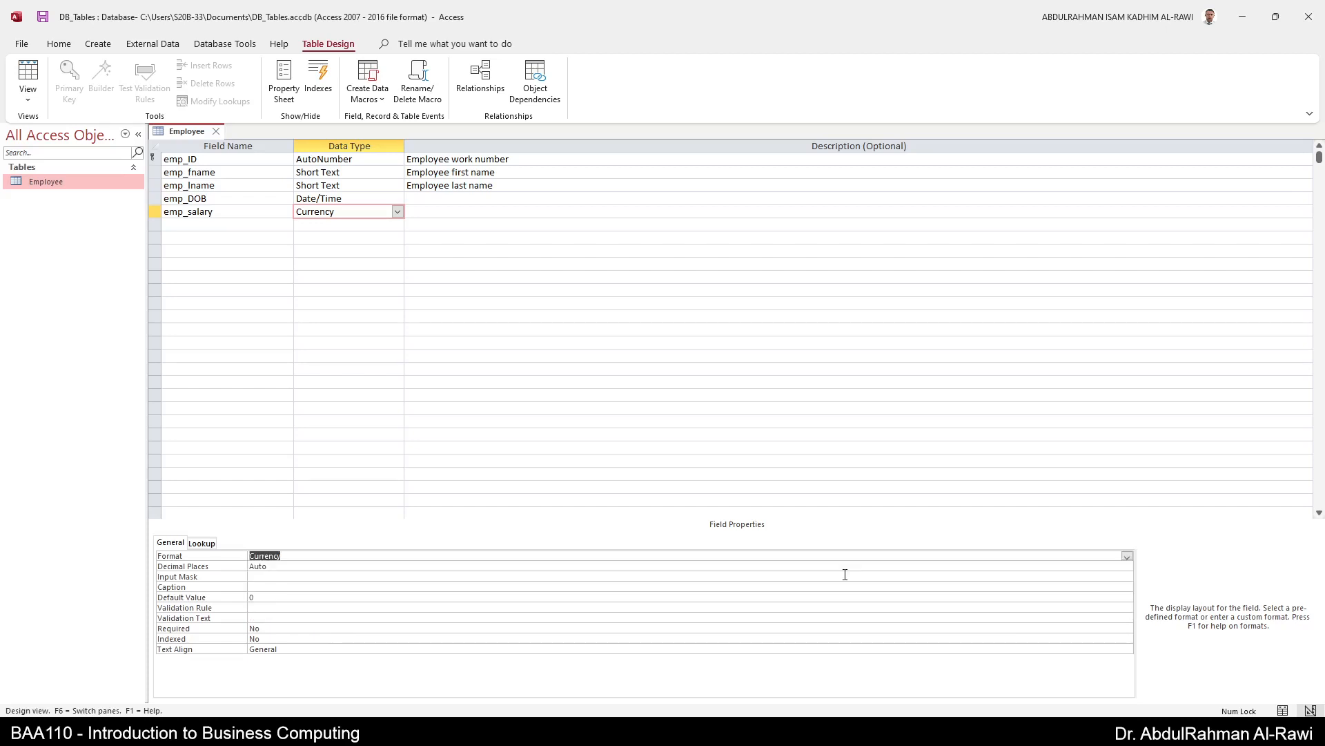
click(1127, 566)
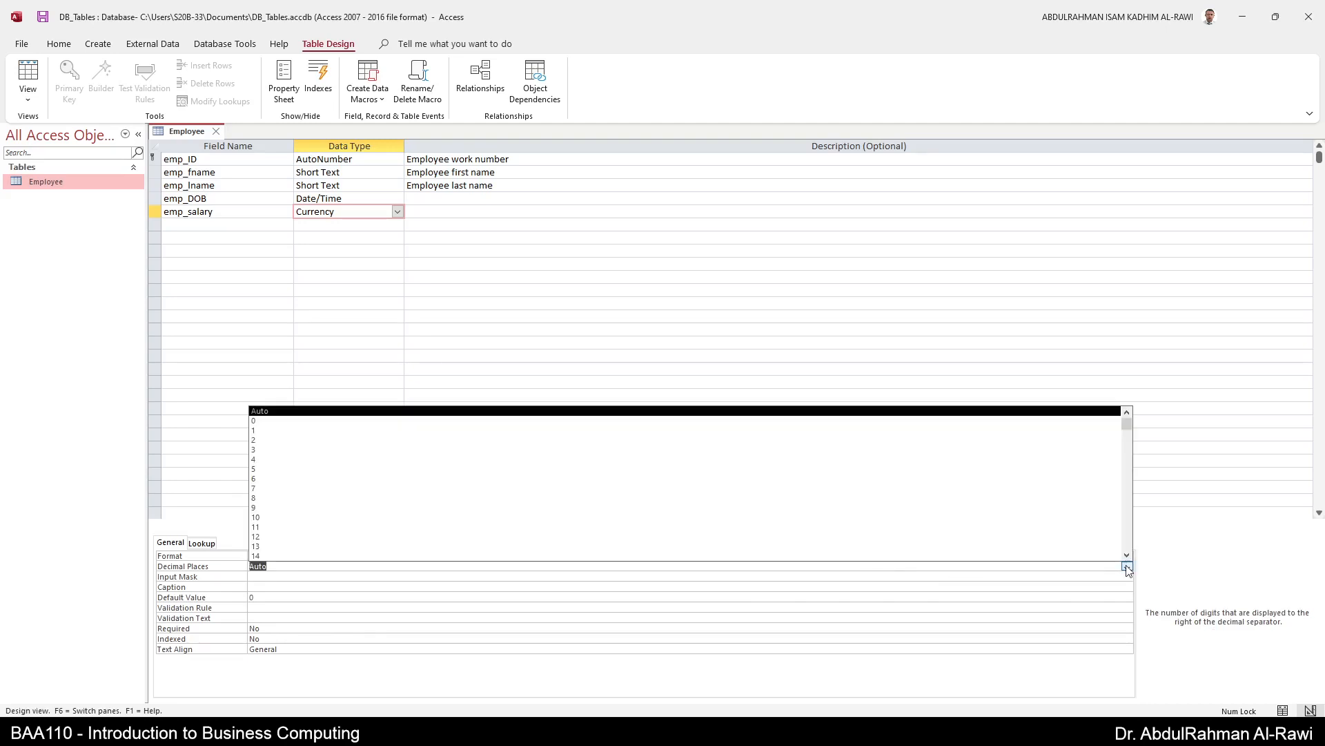
click(1053, 440)
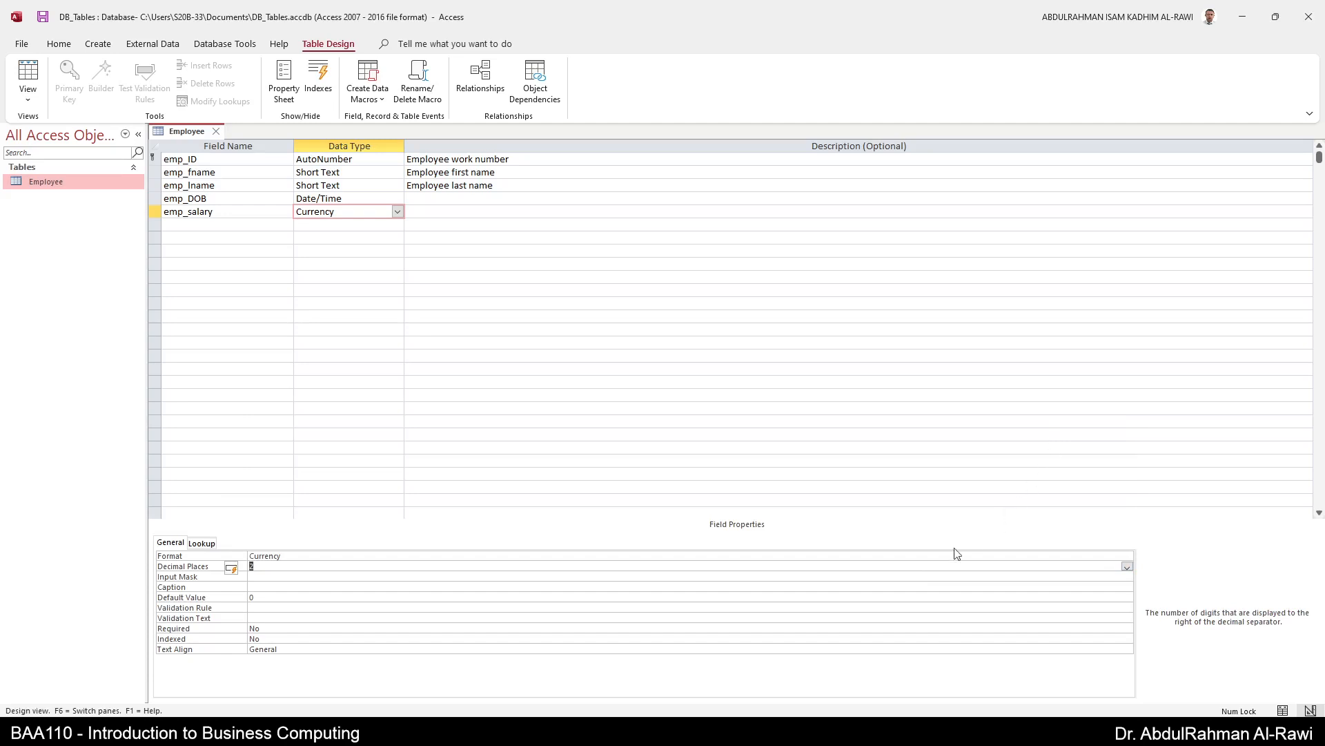
- Give emp_salary the caption 'Salary'
click(375, 586)
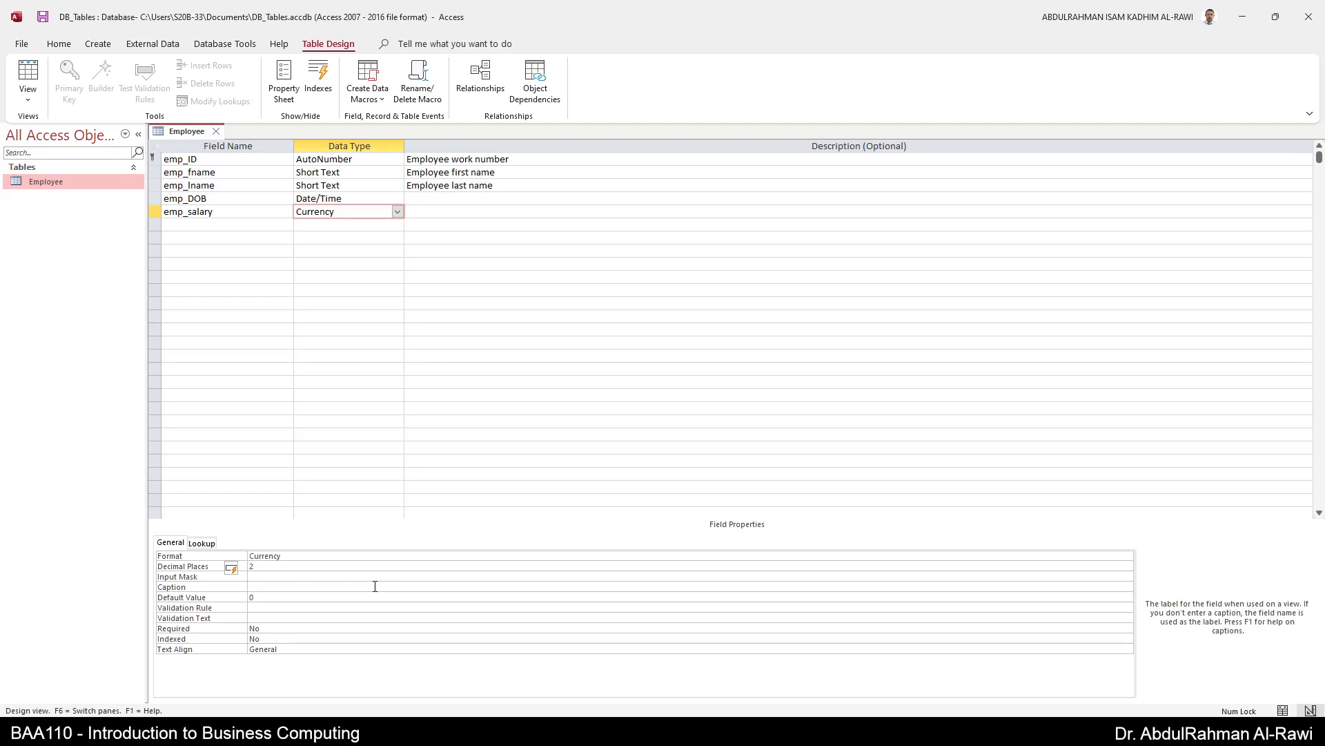
key(Caps_Lock)
text(SALARY)
key(Caps_Lock)
key(BackSpace)
key(BackSpace)
key(BackSpace)
key(BackSpace)
key(BackSpace)
text(alar)
key(Return)
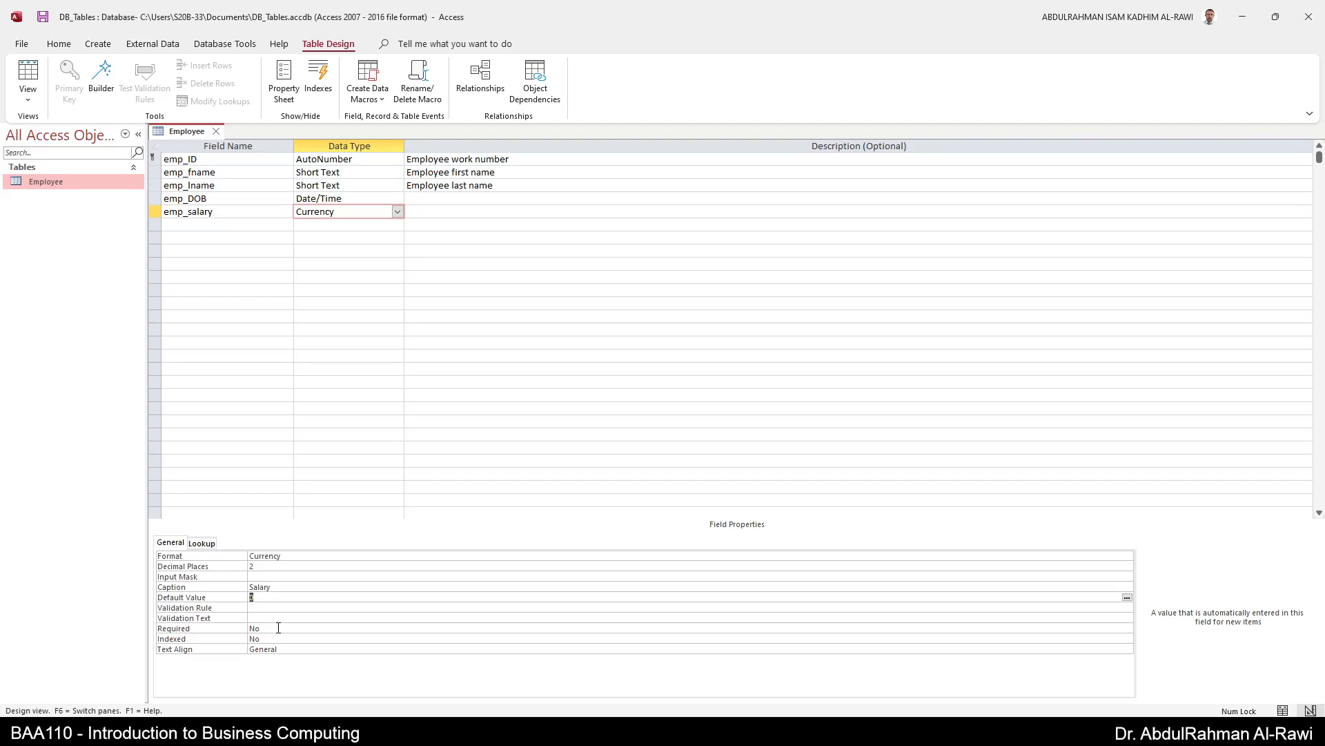
click(241, 226)
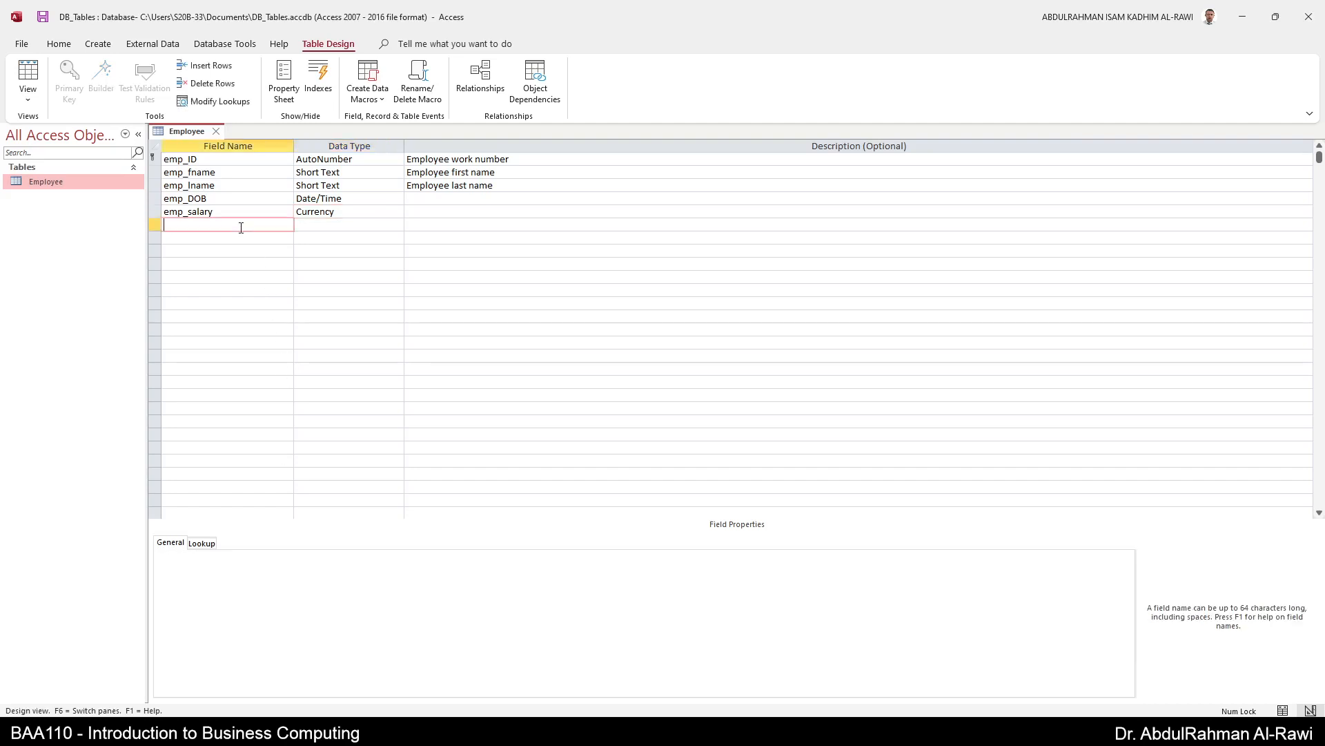
- Add emp_phone as a Short Text field of size 50 and launch the Input Mask Wizard
text(emp_phone)
key(Tab)
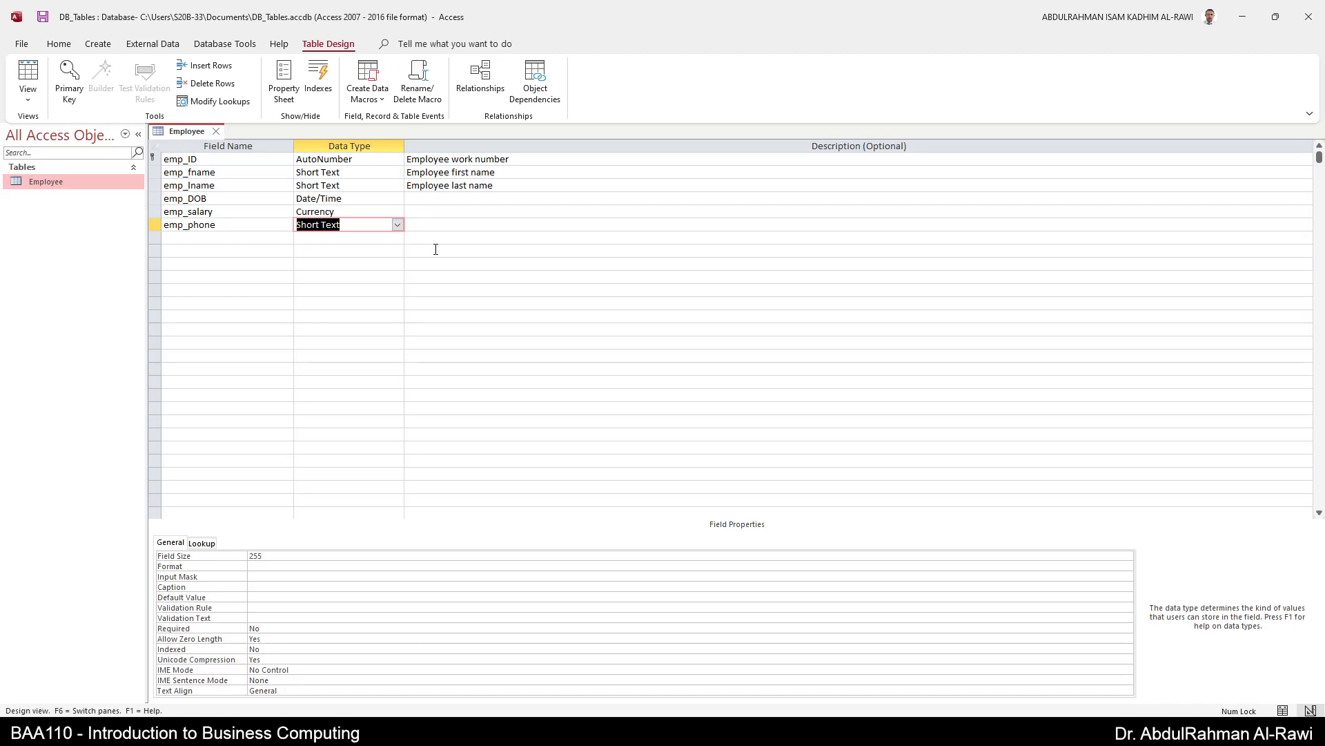
click(284, 557)
drag(285, 557, 180, 550)
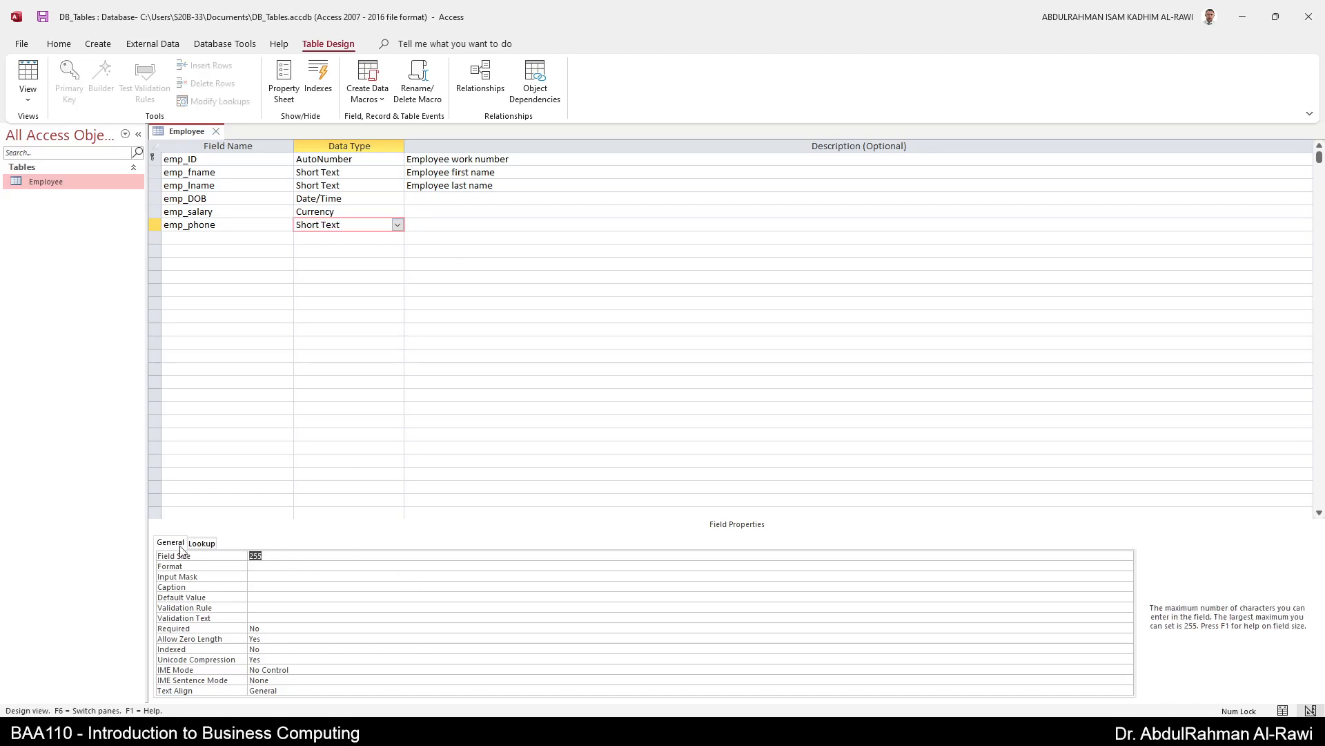
text(50)
click(292, 577)
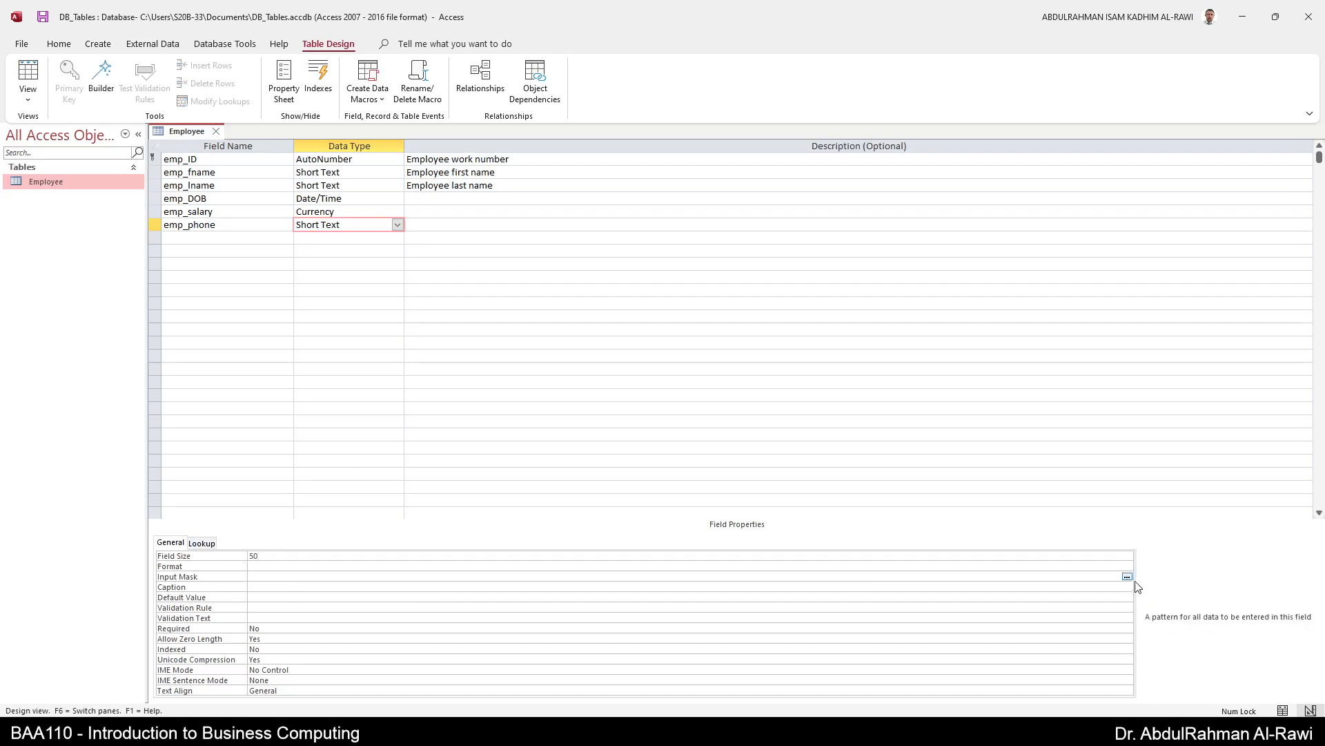
click(1127, 577)
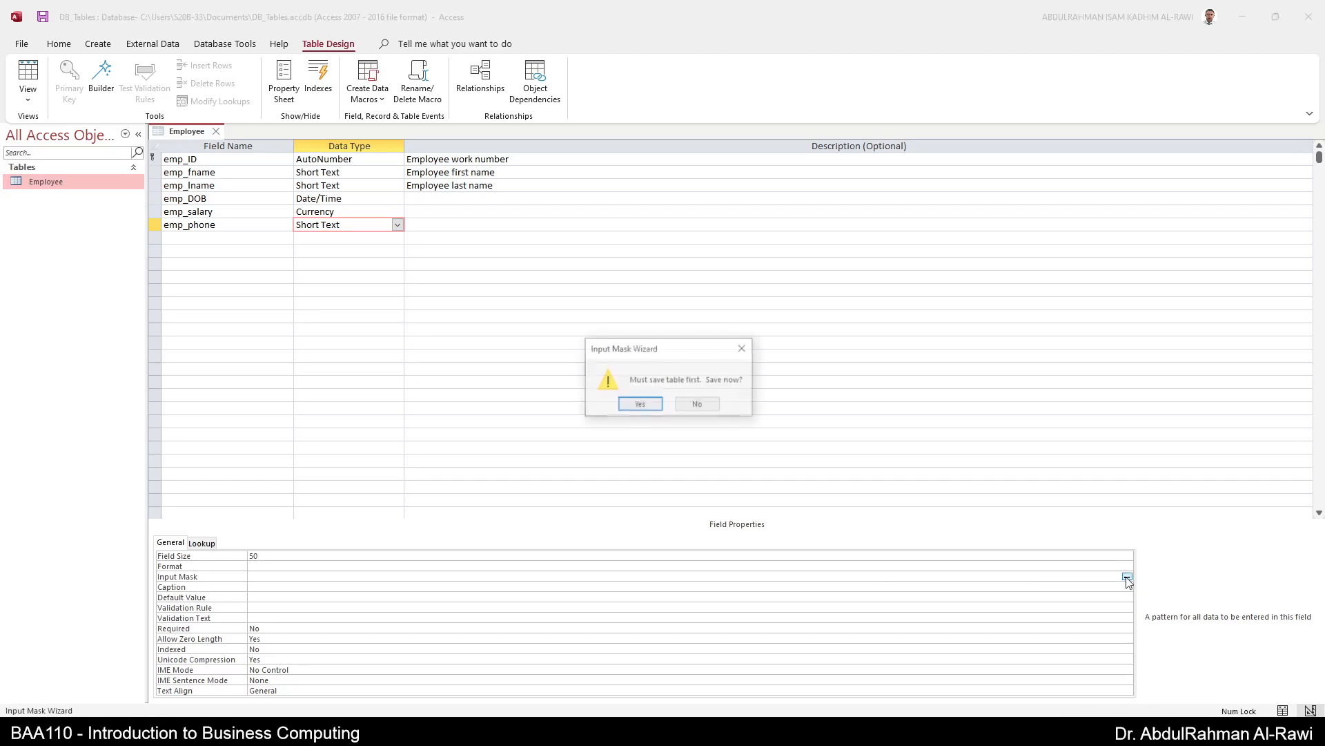
- Save the table, compare the available masks, then select Phone Number and test it in Try It
click(647, 406)
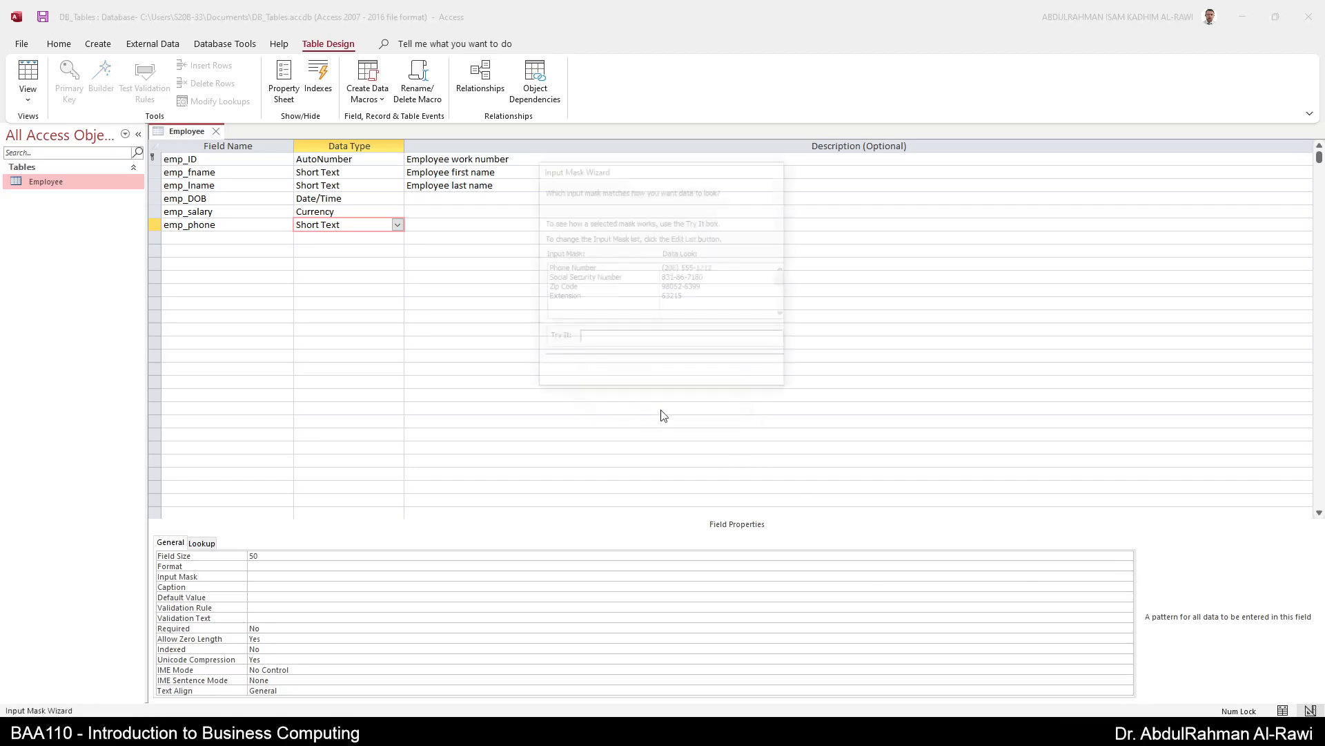
drag(623, 174, 555, 250)
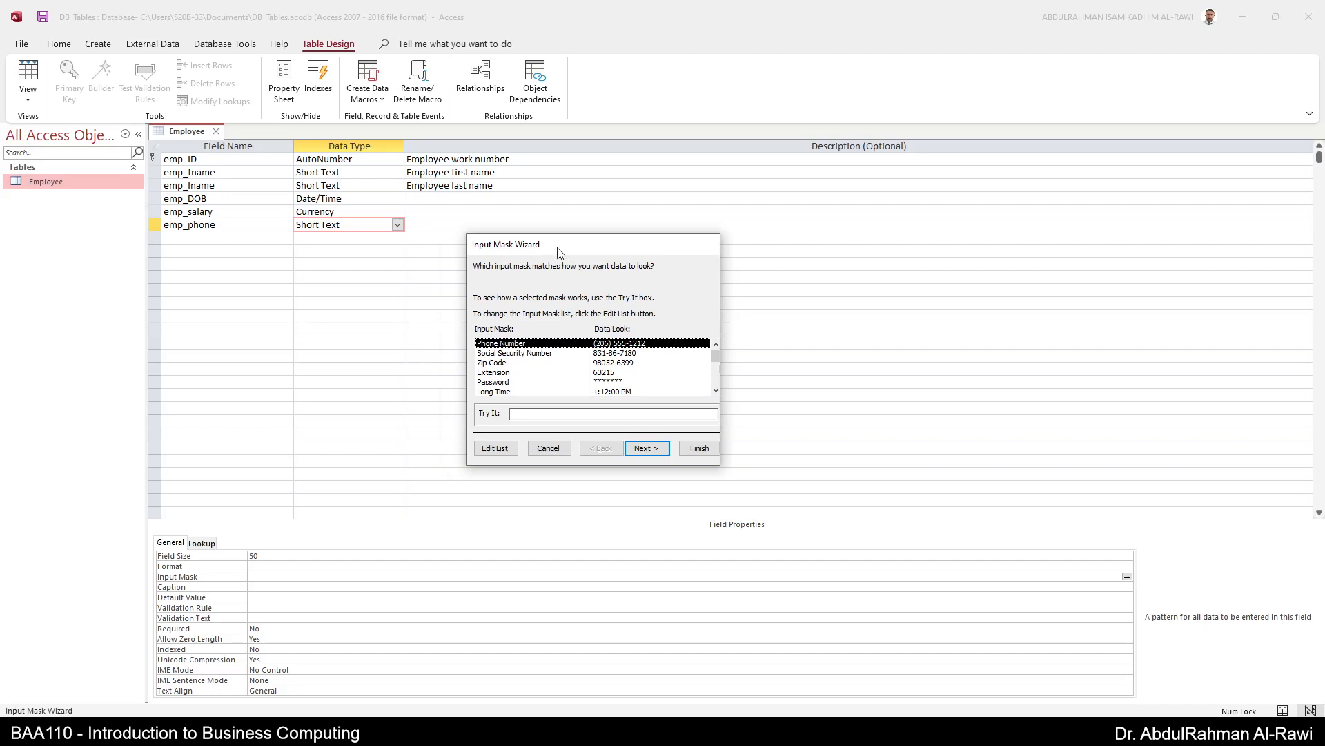
click(509, 355)
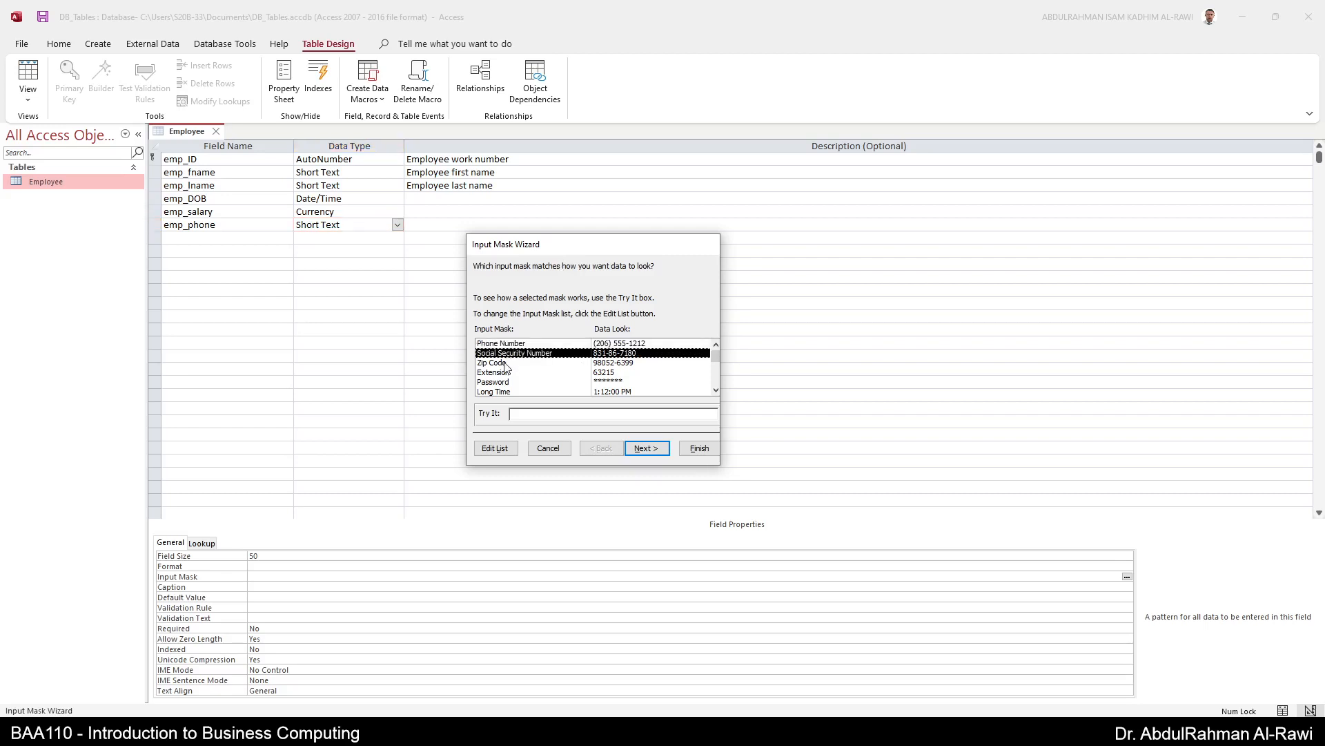
click(508, 364)
click(502, 375)
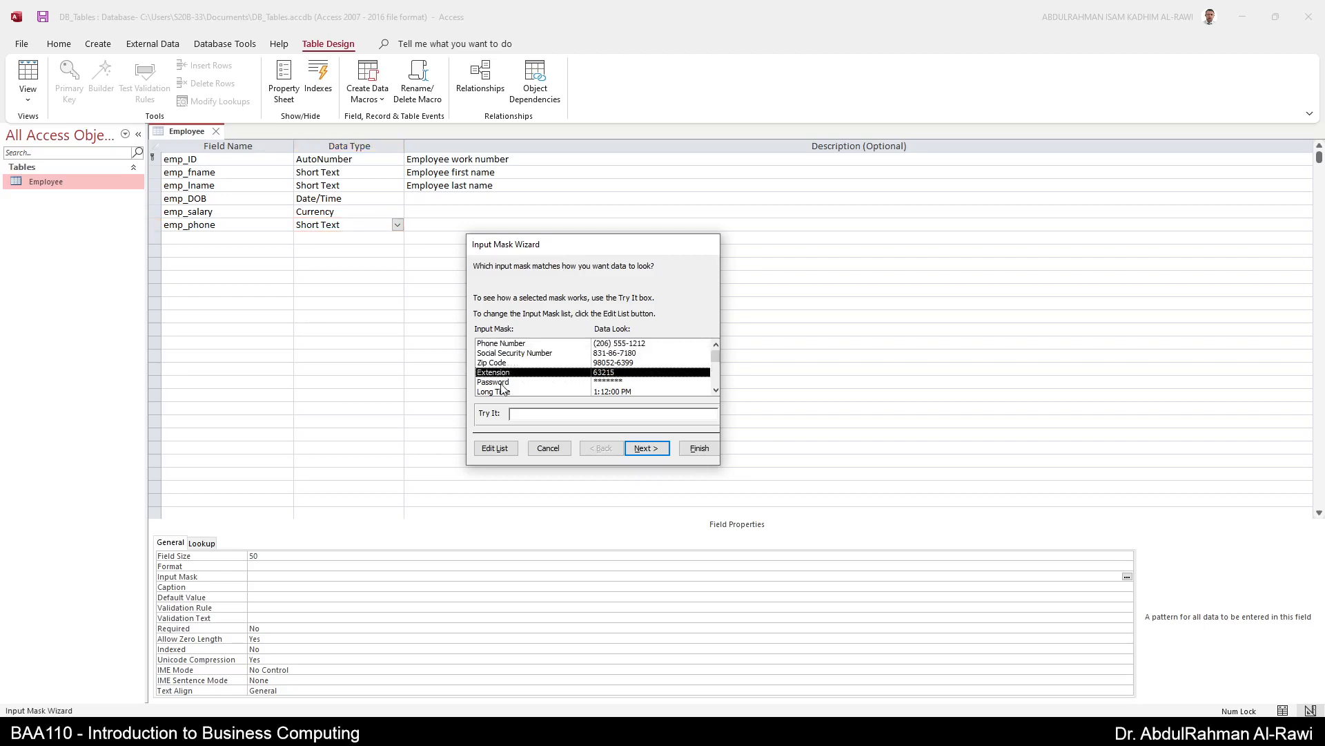
click(504, 382)
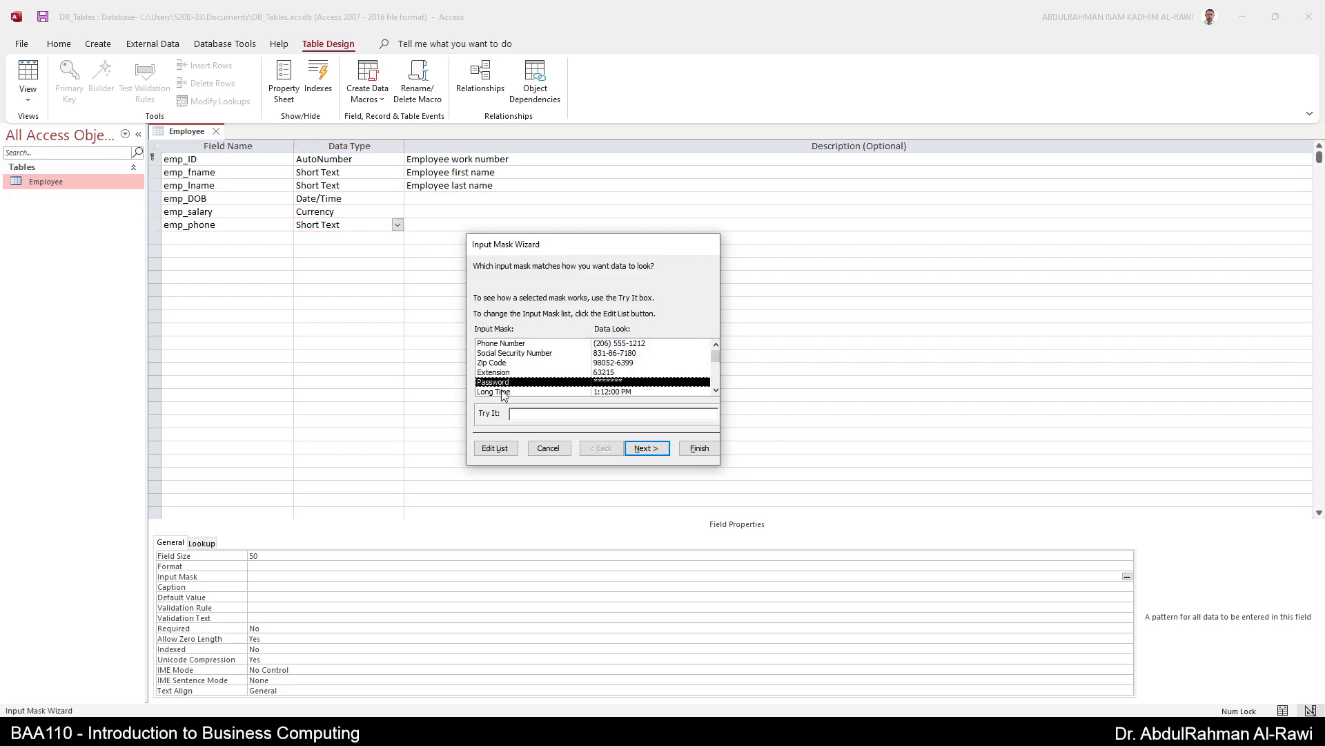
click(493, 344)
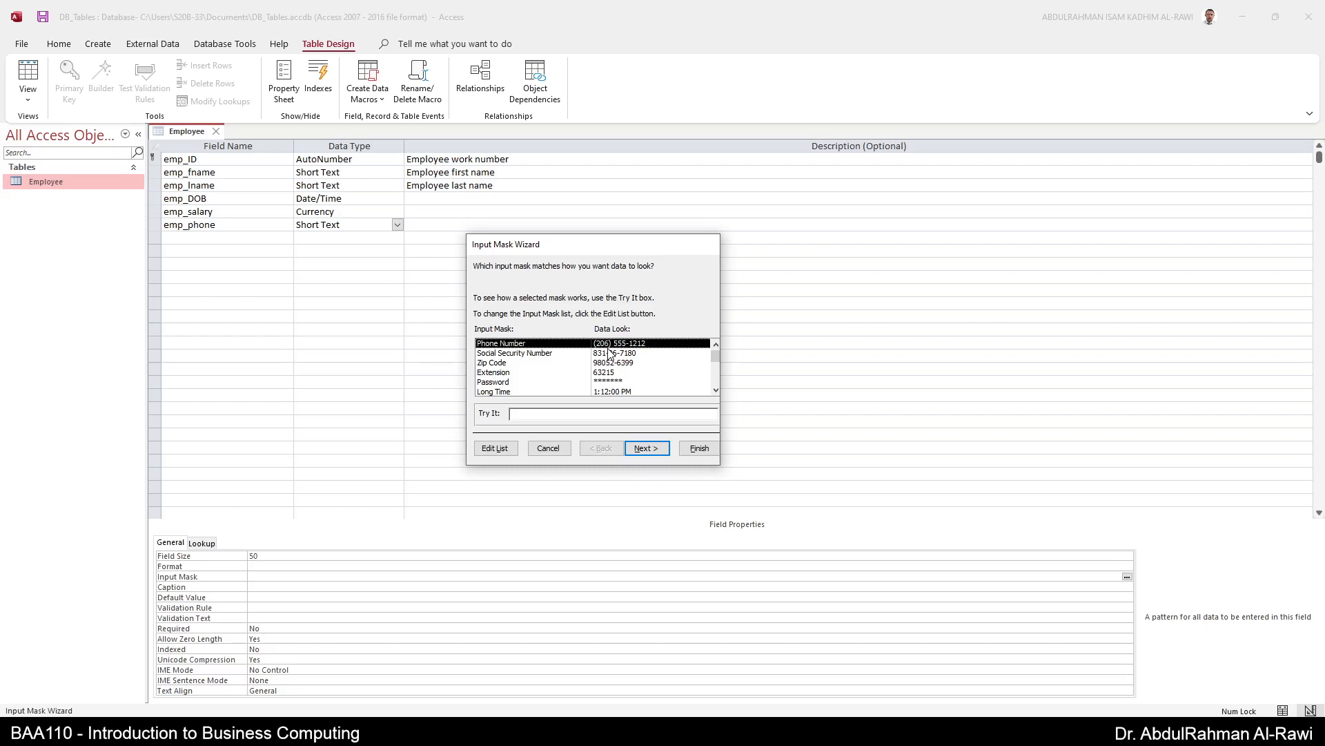
click(539, 413)
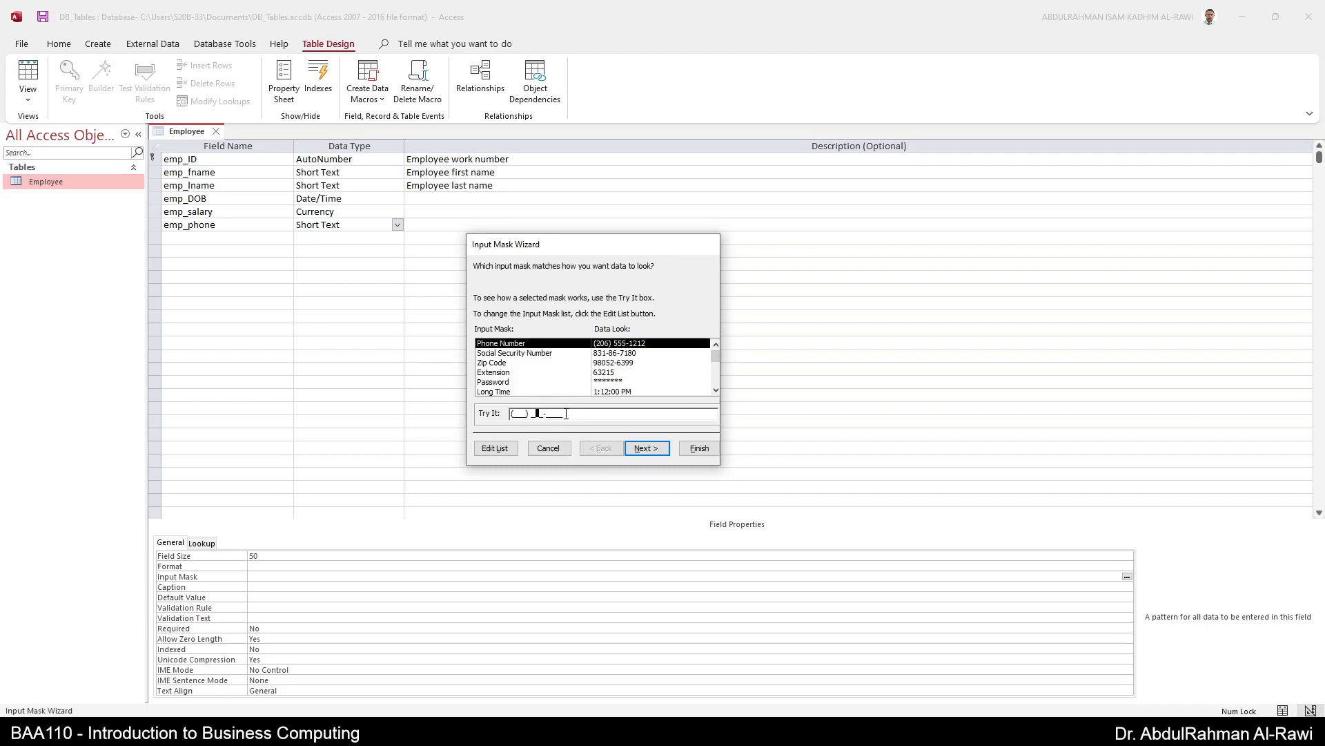
click(641, 457)
click(654, 456)
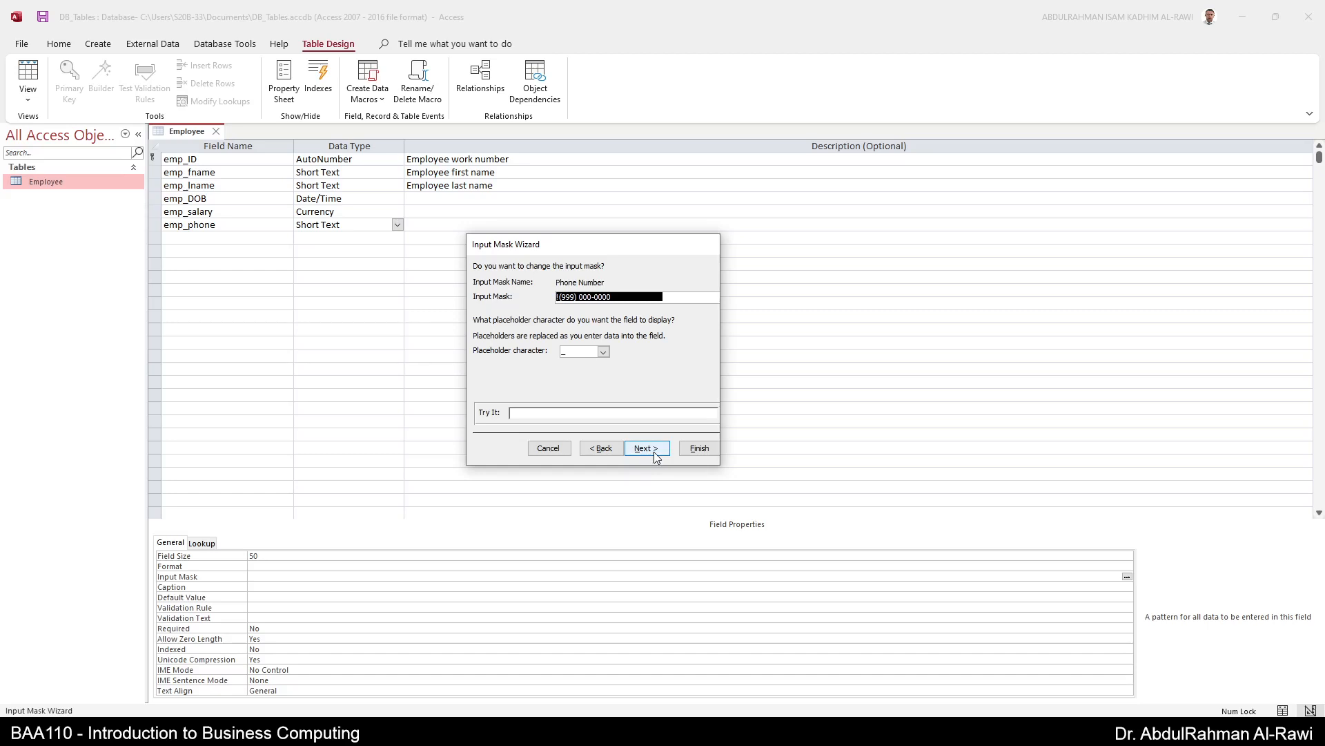
click(564, 296)
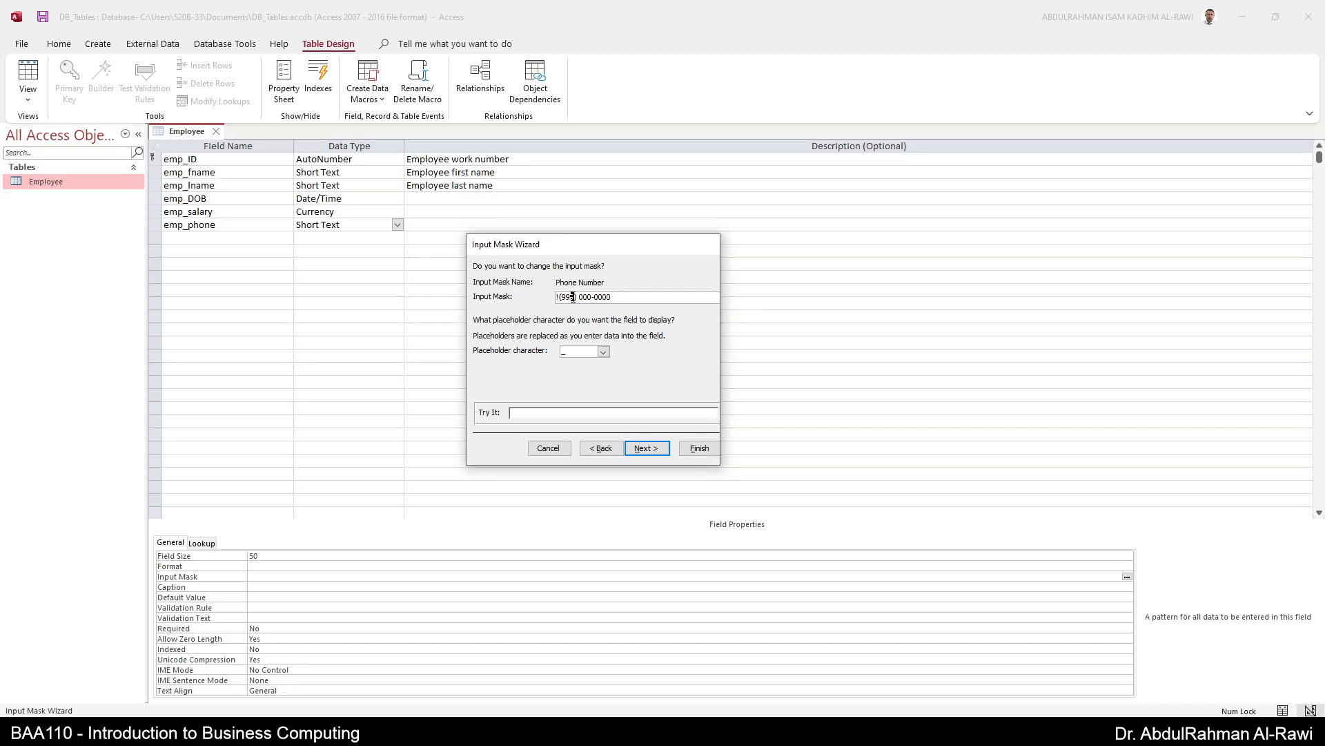
click(650, 448)
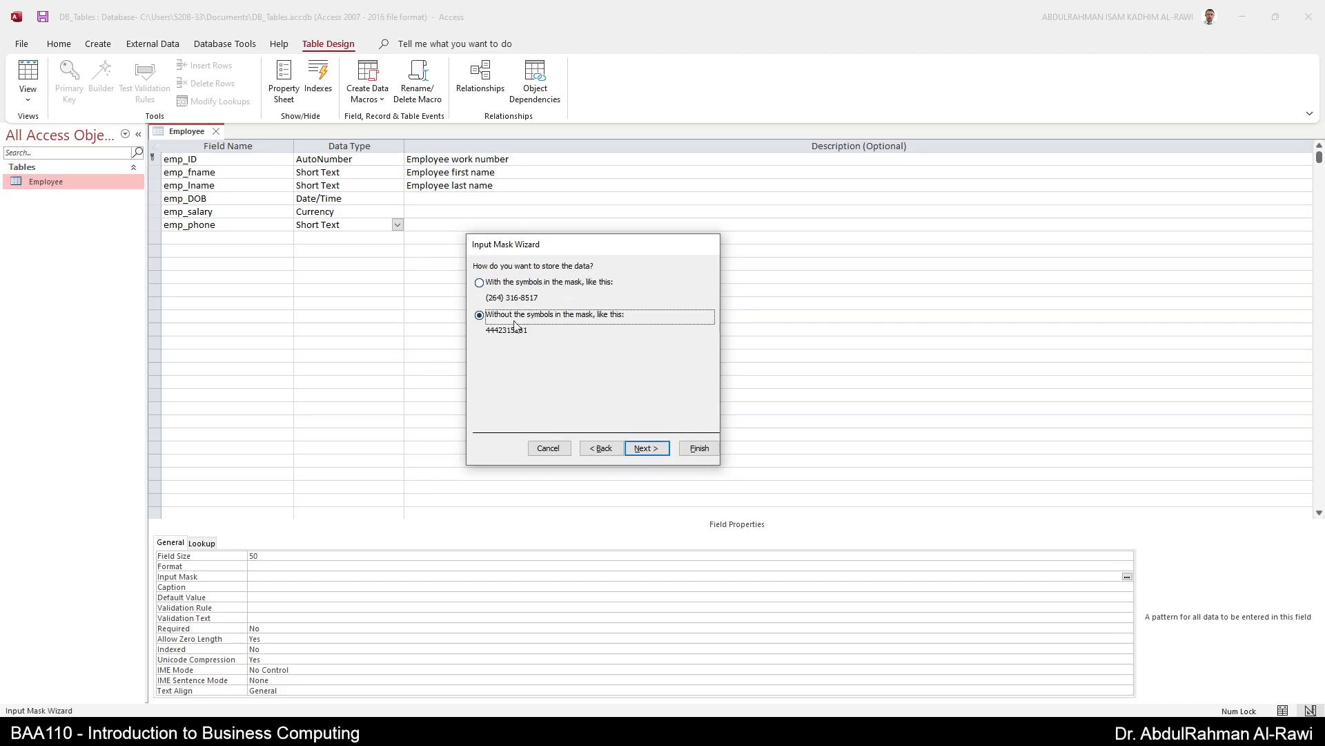
click(494, 285)
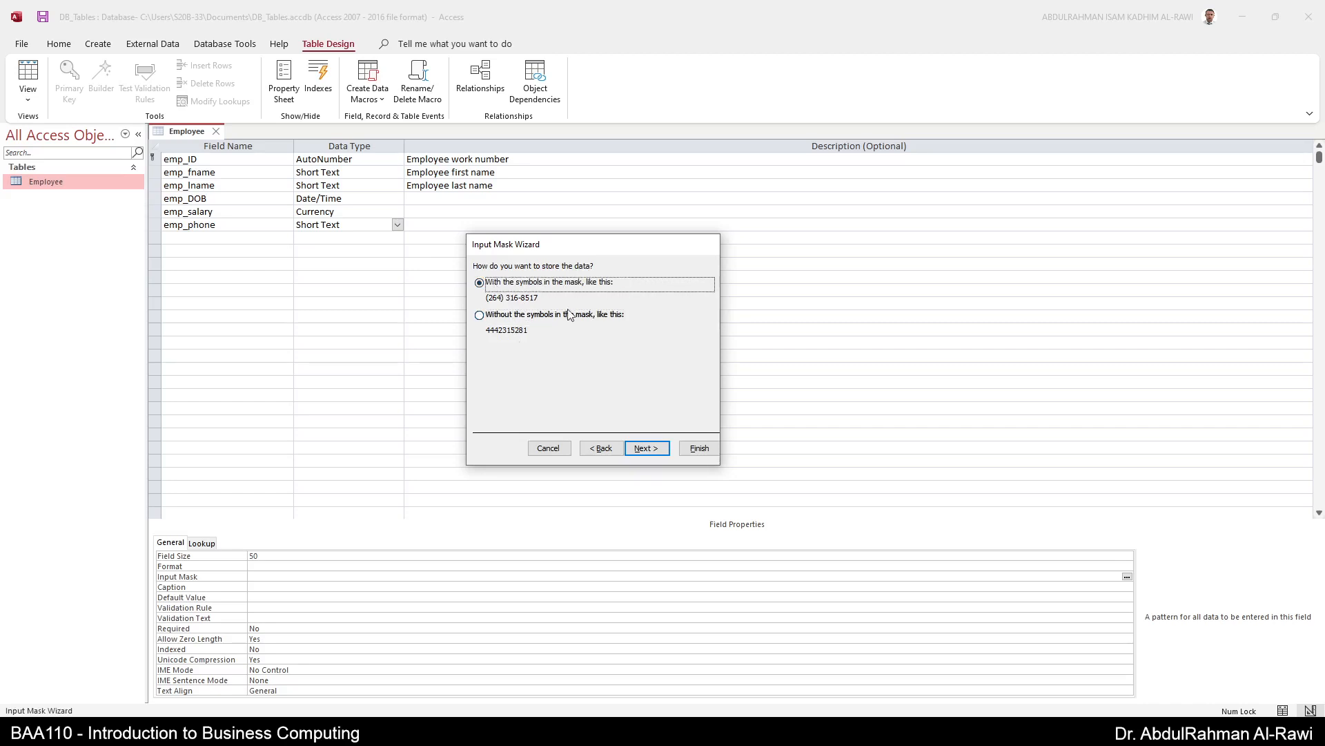
click(645, 447)
click(694, 450)
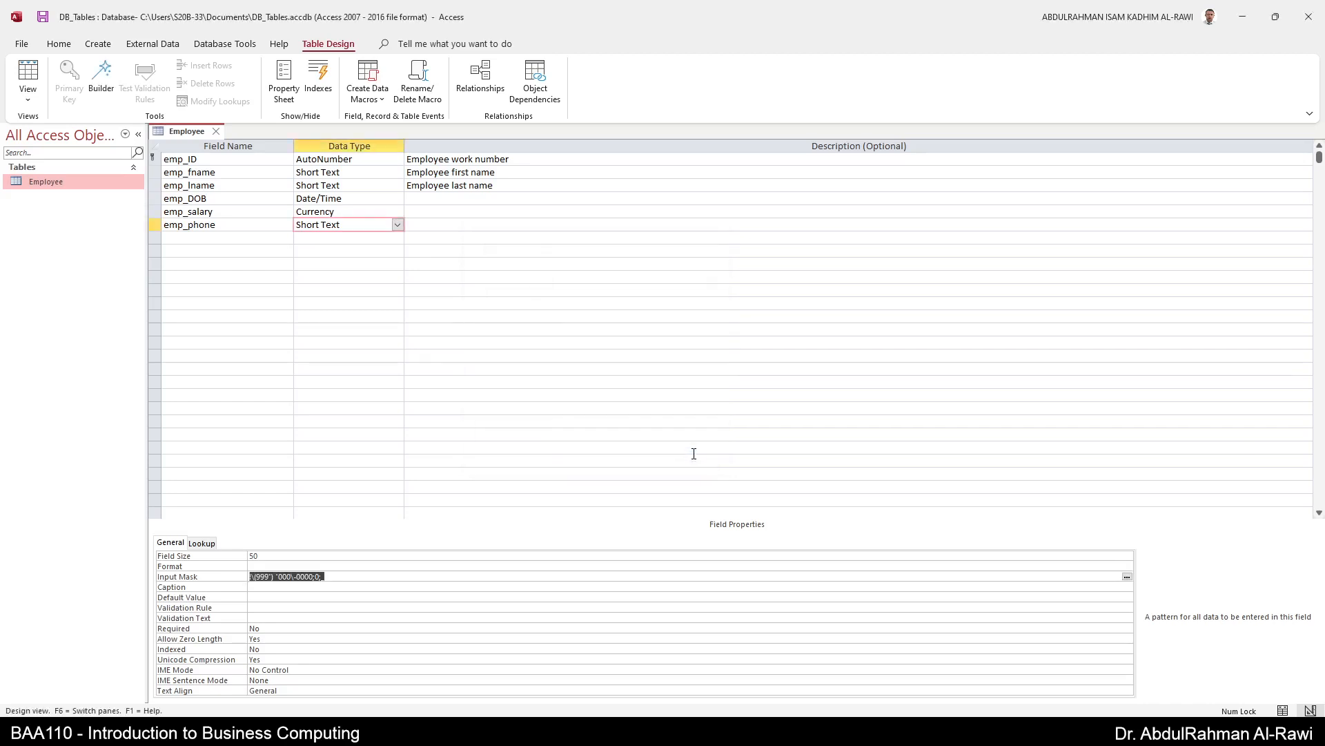
click(482, 223)
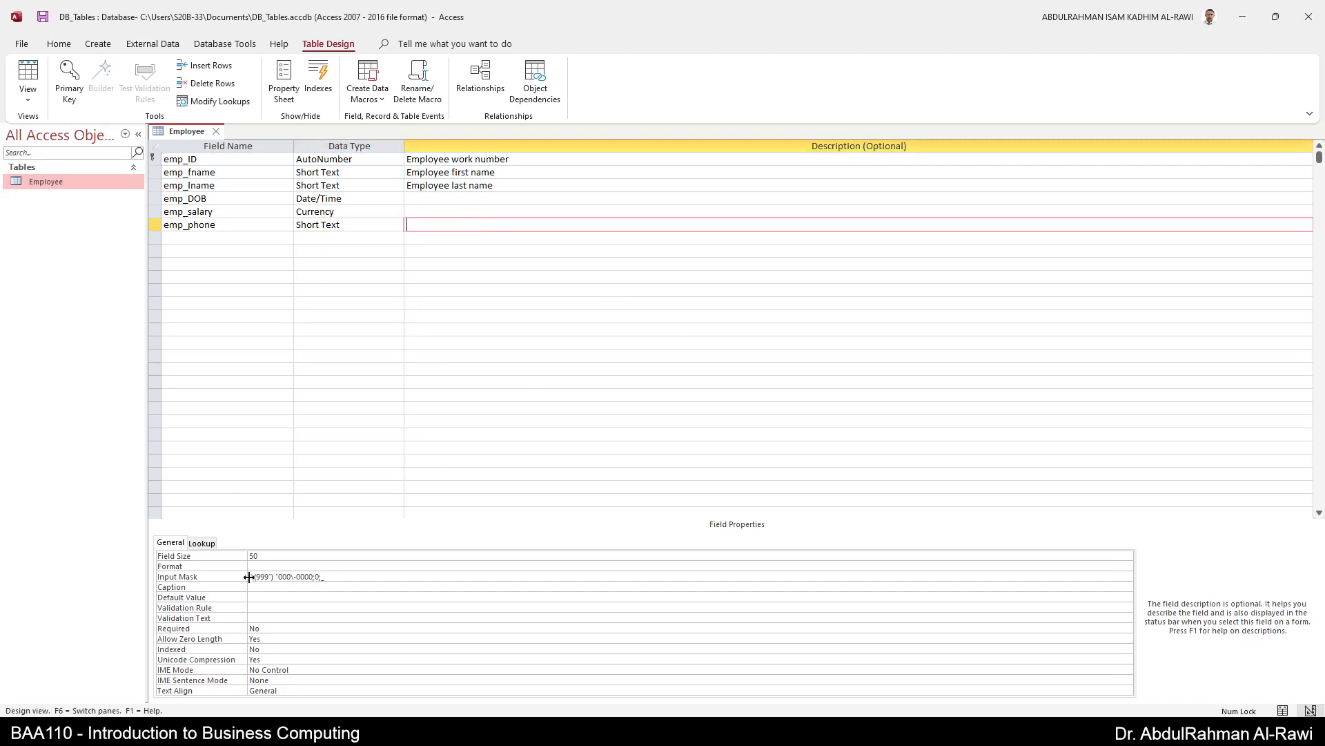
click(338, 577)
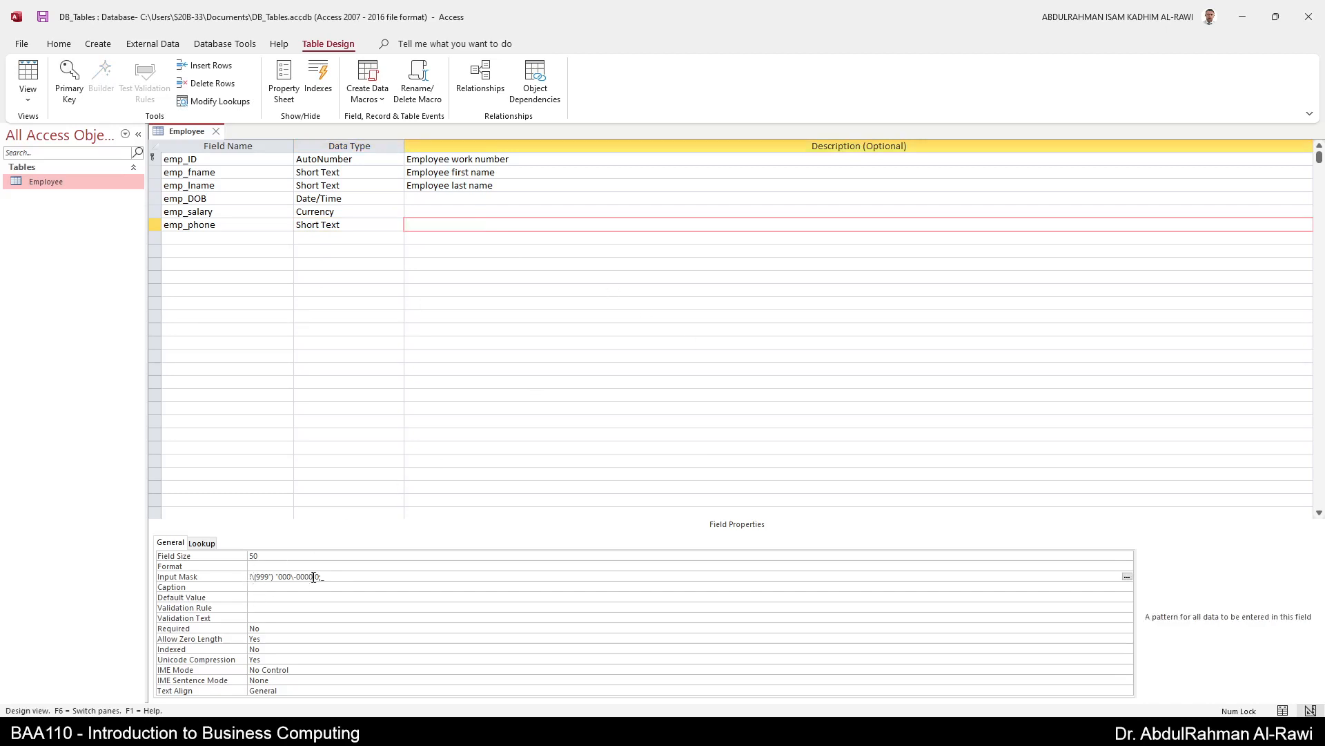
drag(338, 577, 221, 576)
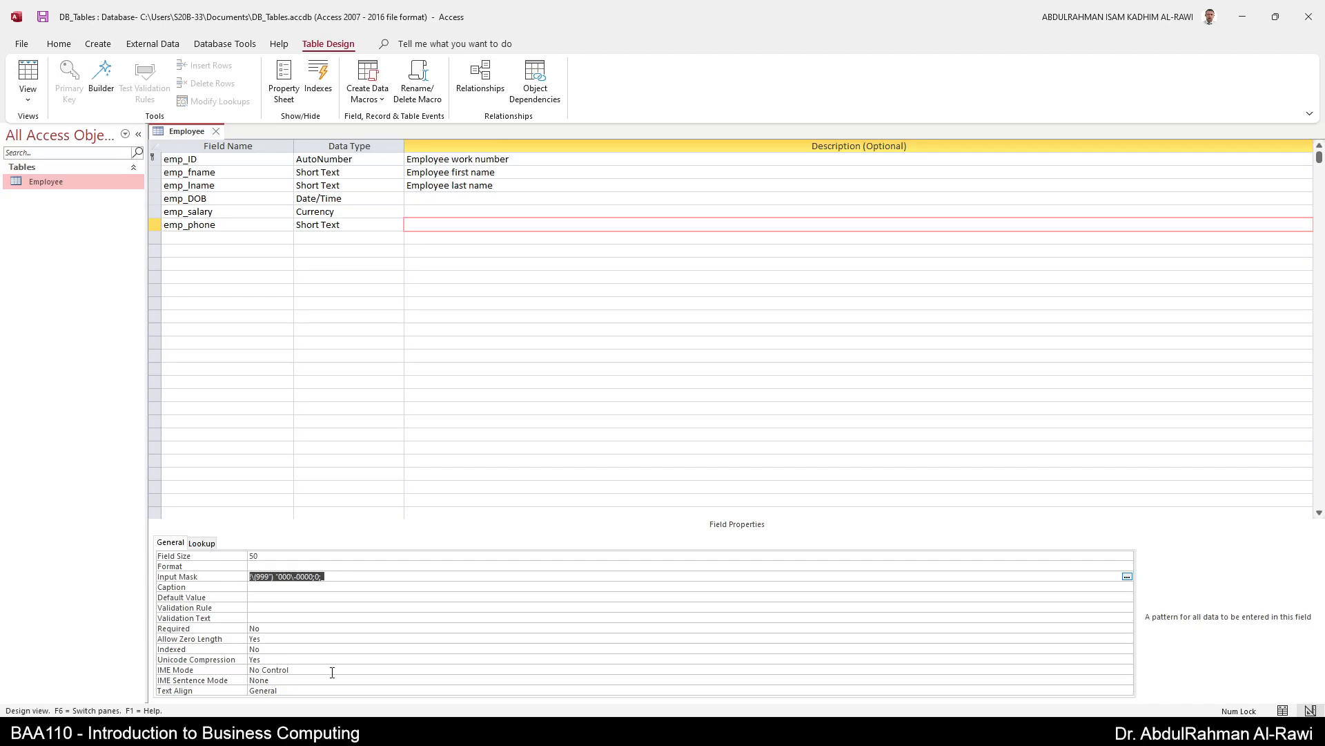
click(333, 620)
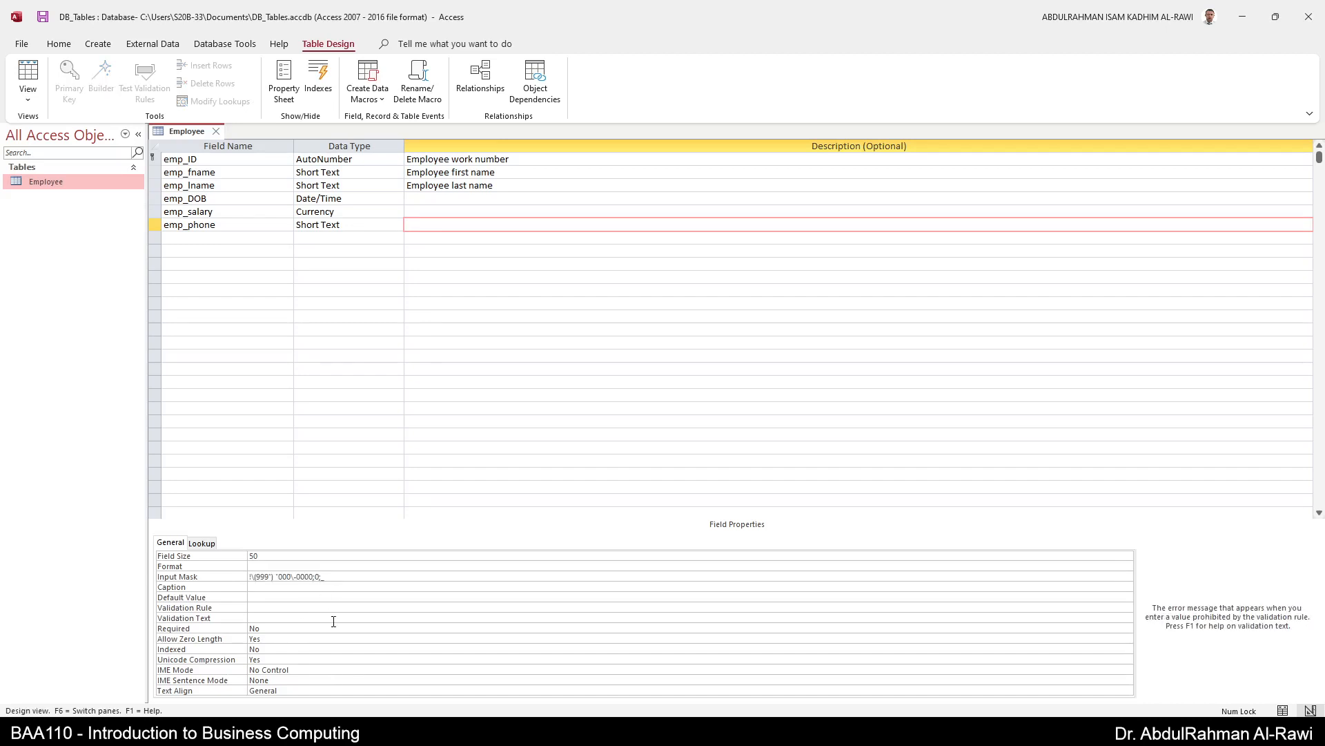
click(204, 238)
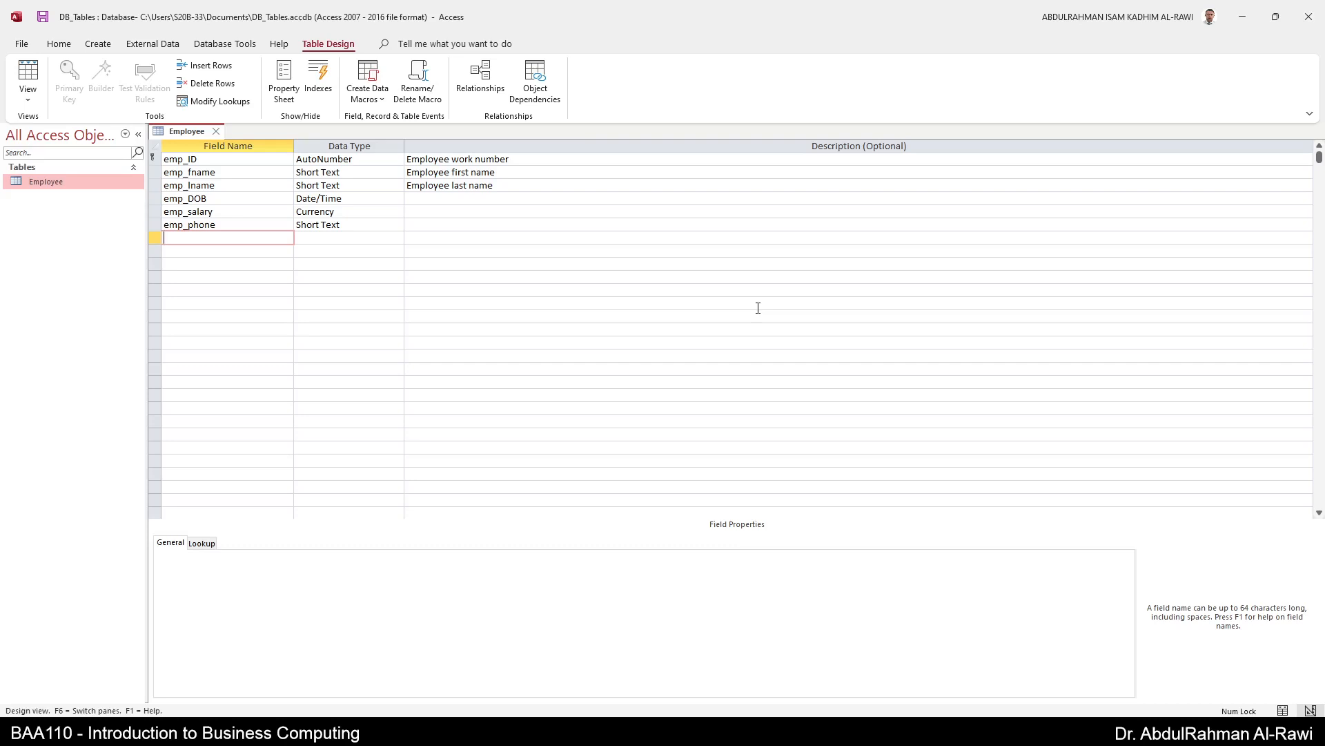
- Name the seventh field emp_Address and choose Lookup Wizard as its data type
text(emp_Address)
click(399, 238)
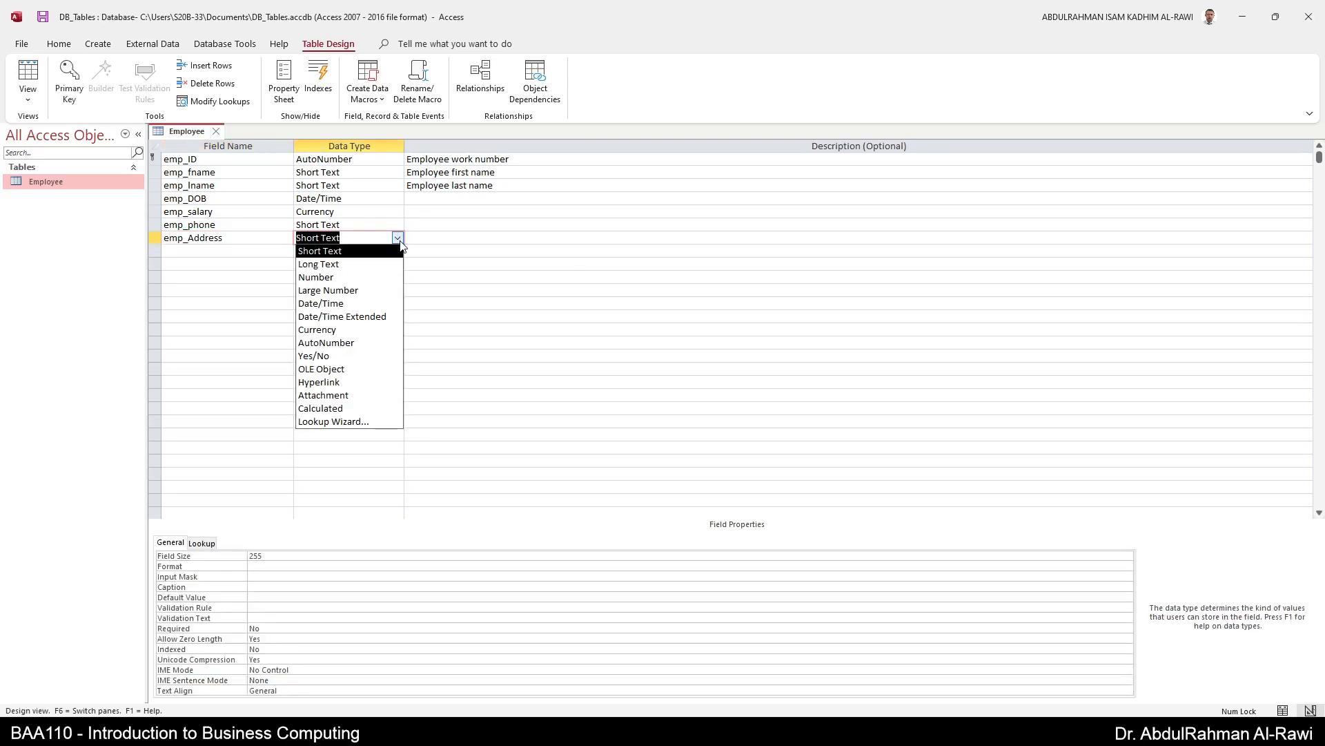
click(350, 423)
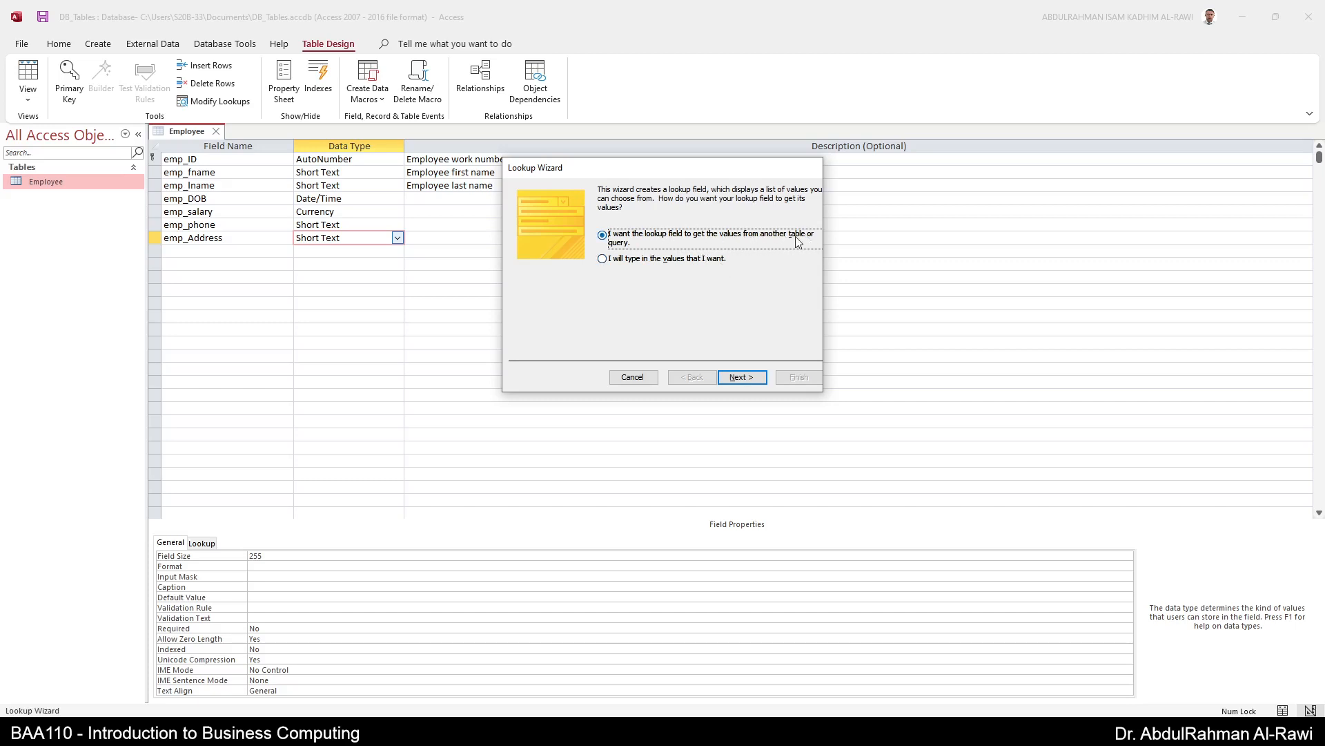
- Choose typed-in lookup values and enter Bahrain, UAE, KSA, Kuwait, Qatar and Oman
click(620, 263)
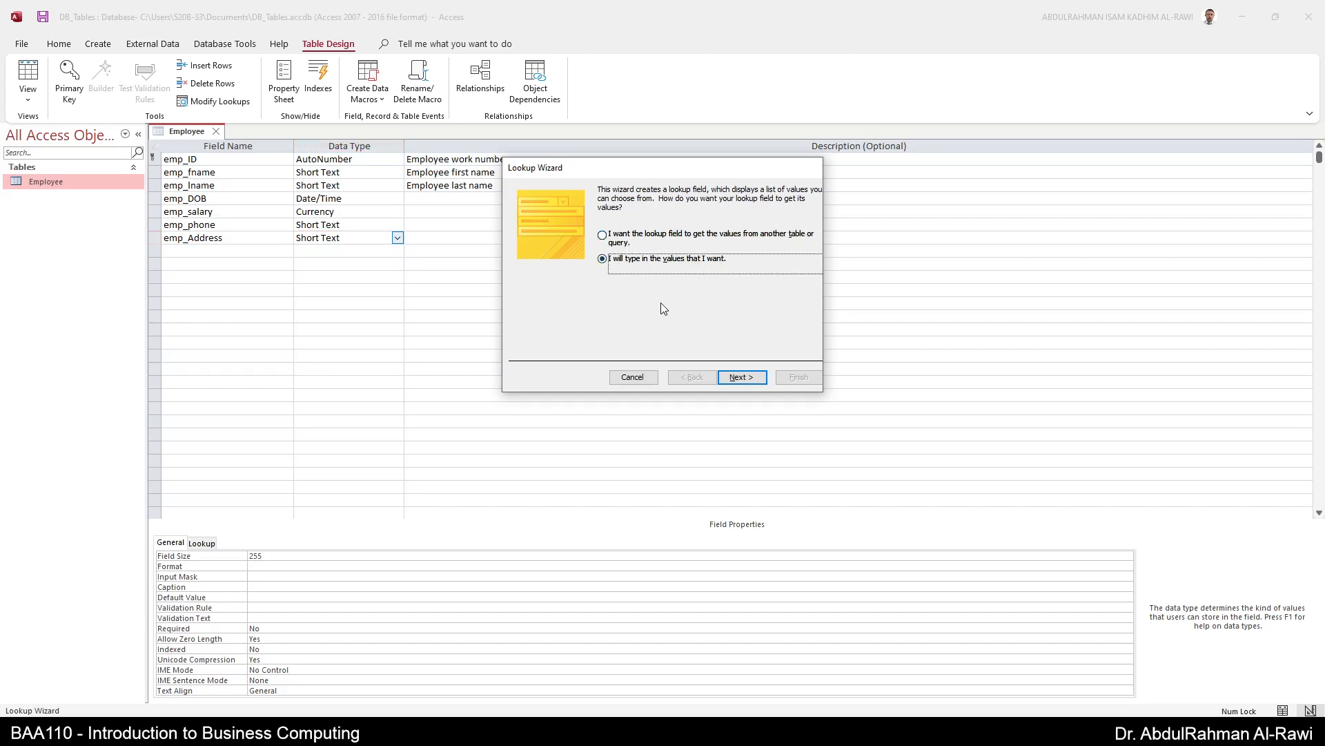
click(742, 377)
click(543, 272)
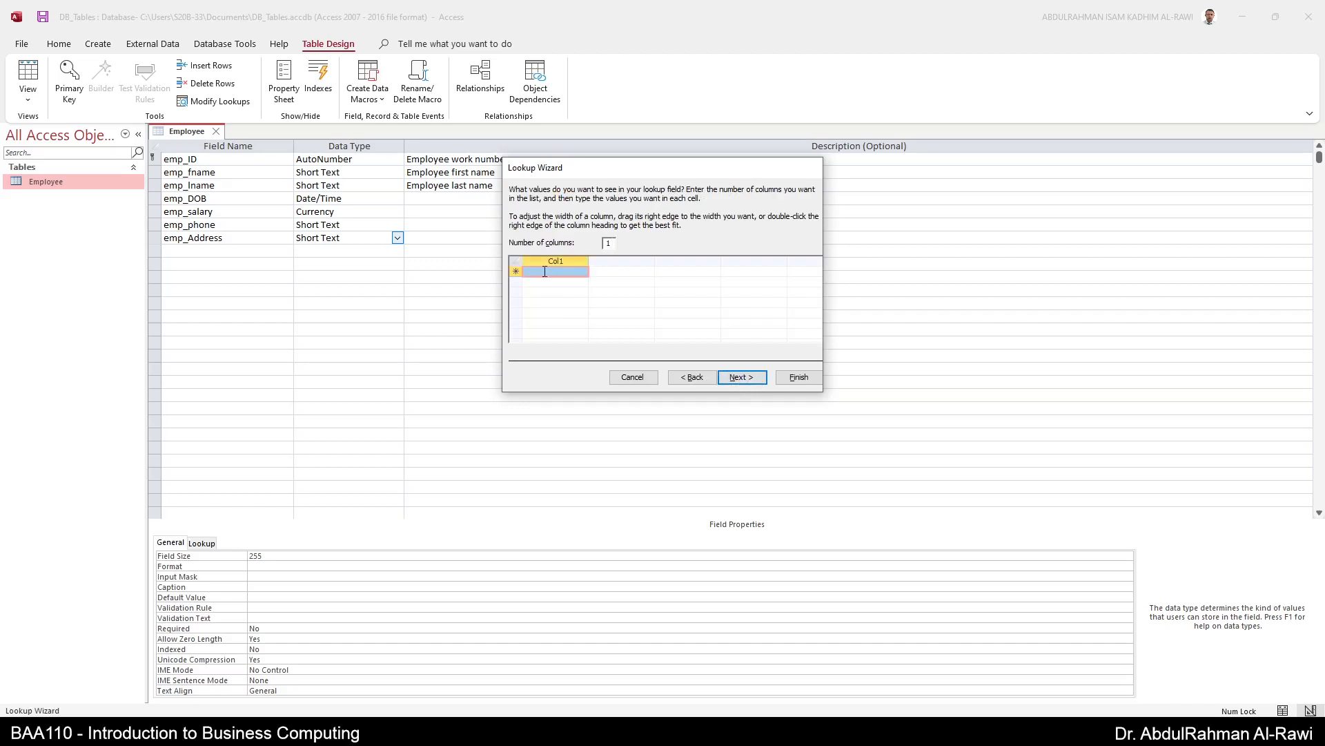
text(B)
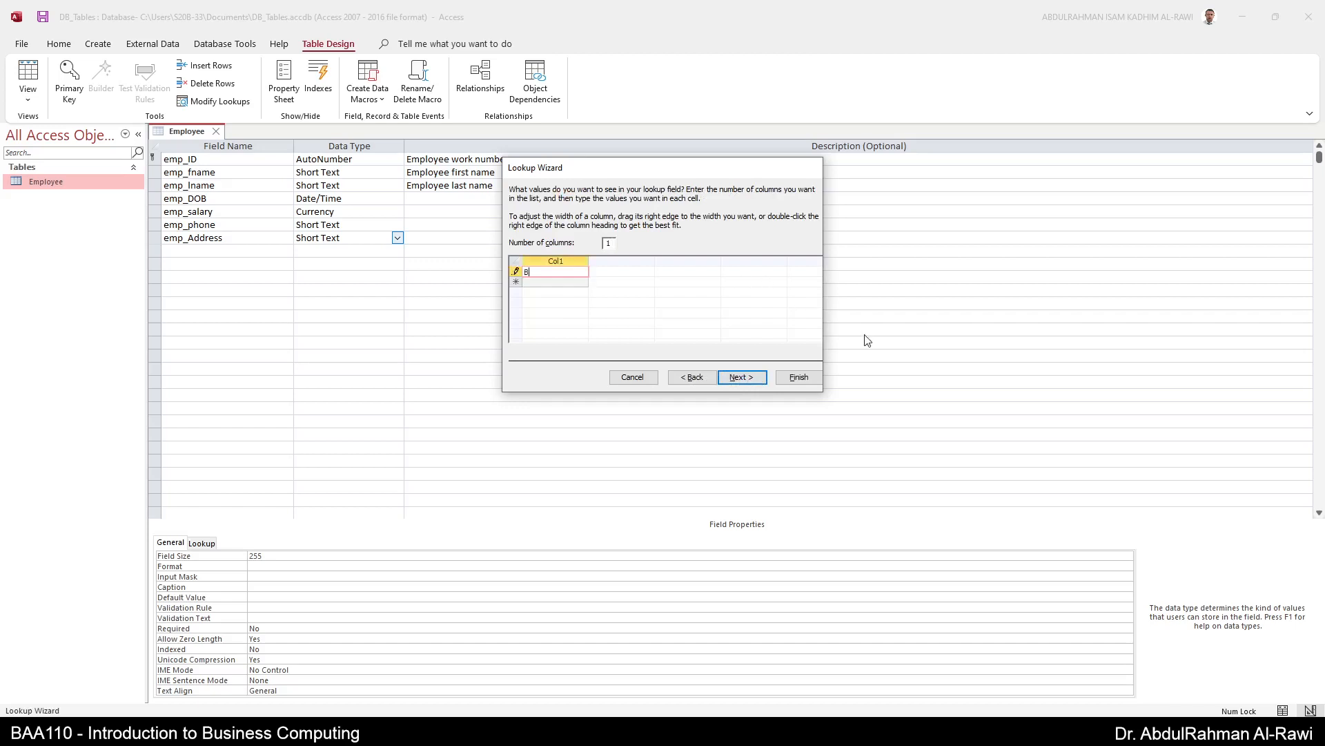
text(ahrain)
key(Return)
text(UAE)
key(Return)
text(KSA)
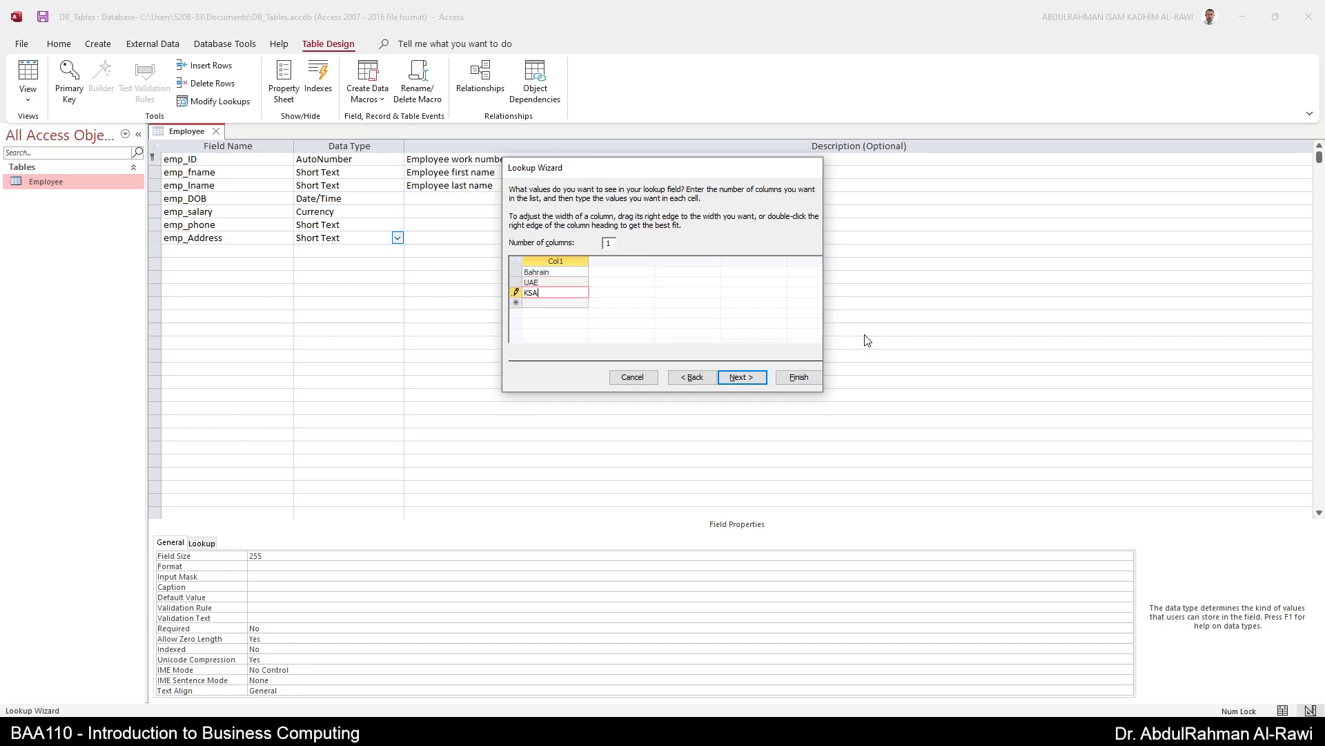
key(Return)
text(Kuwait)
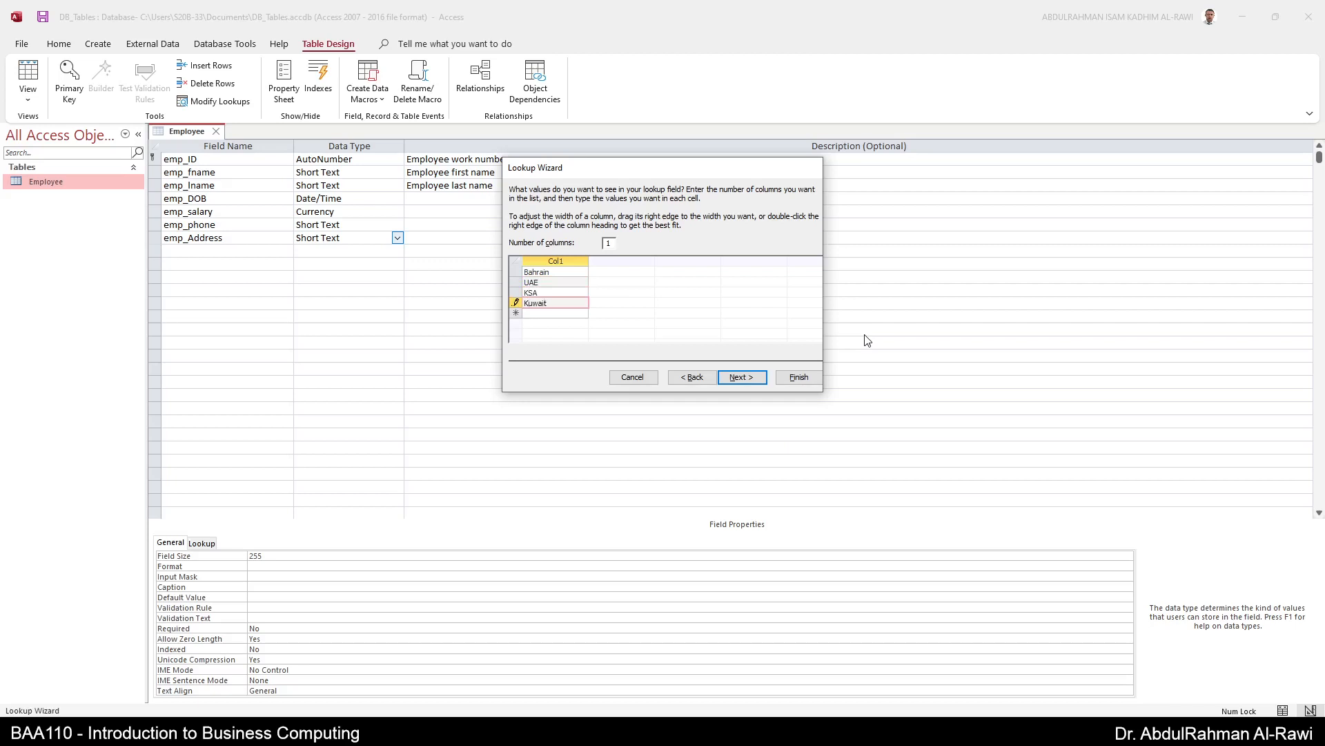
key(Return)
text(Qatar)
key(Return)
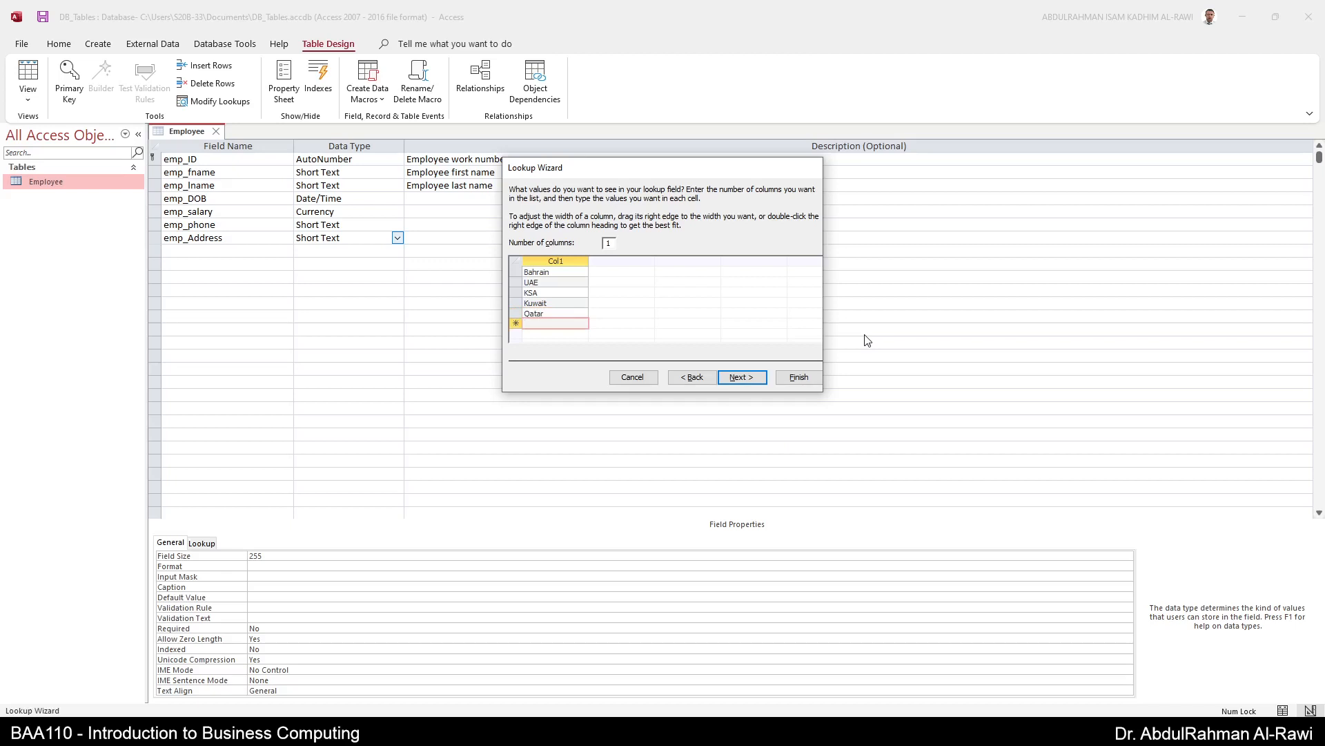
text(Oman)
- Keep the lookup label emp_Address and toggle the Limit To List checkbox
click(748, 378)
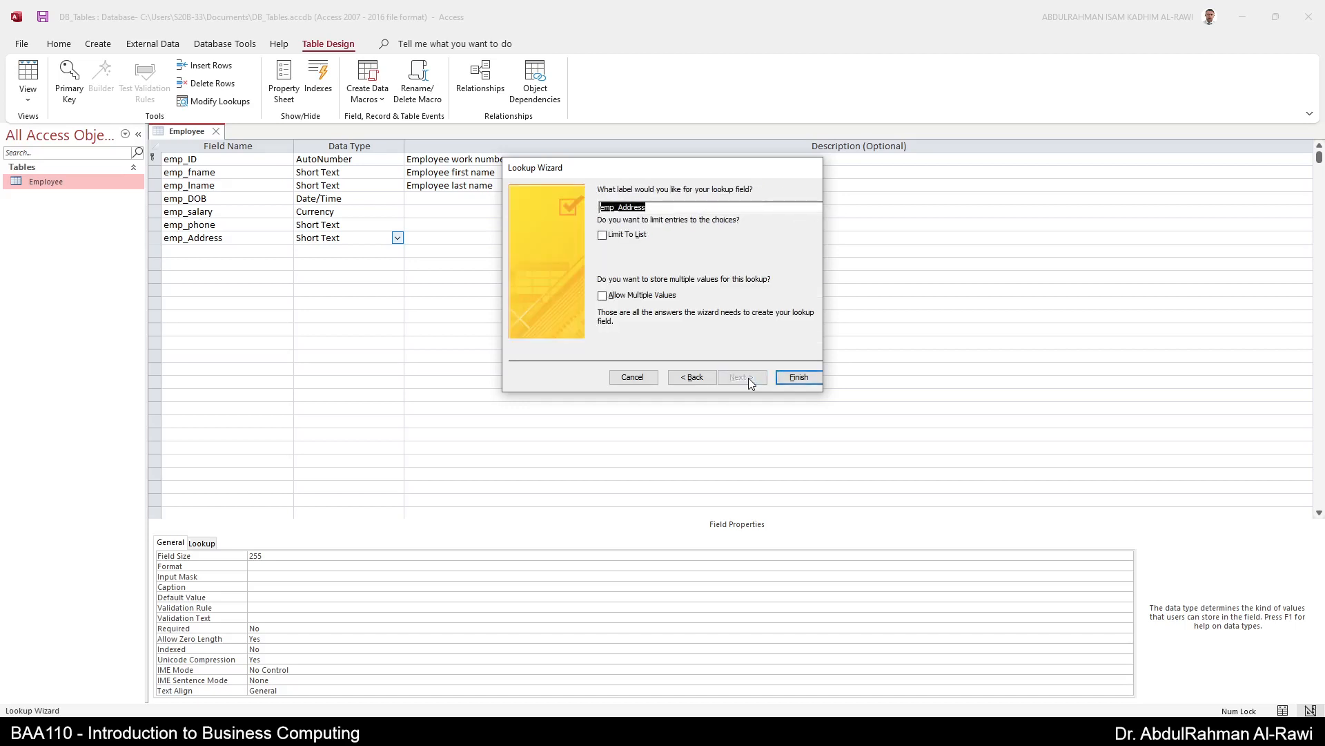
click(608, 240)
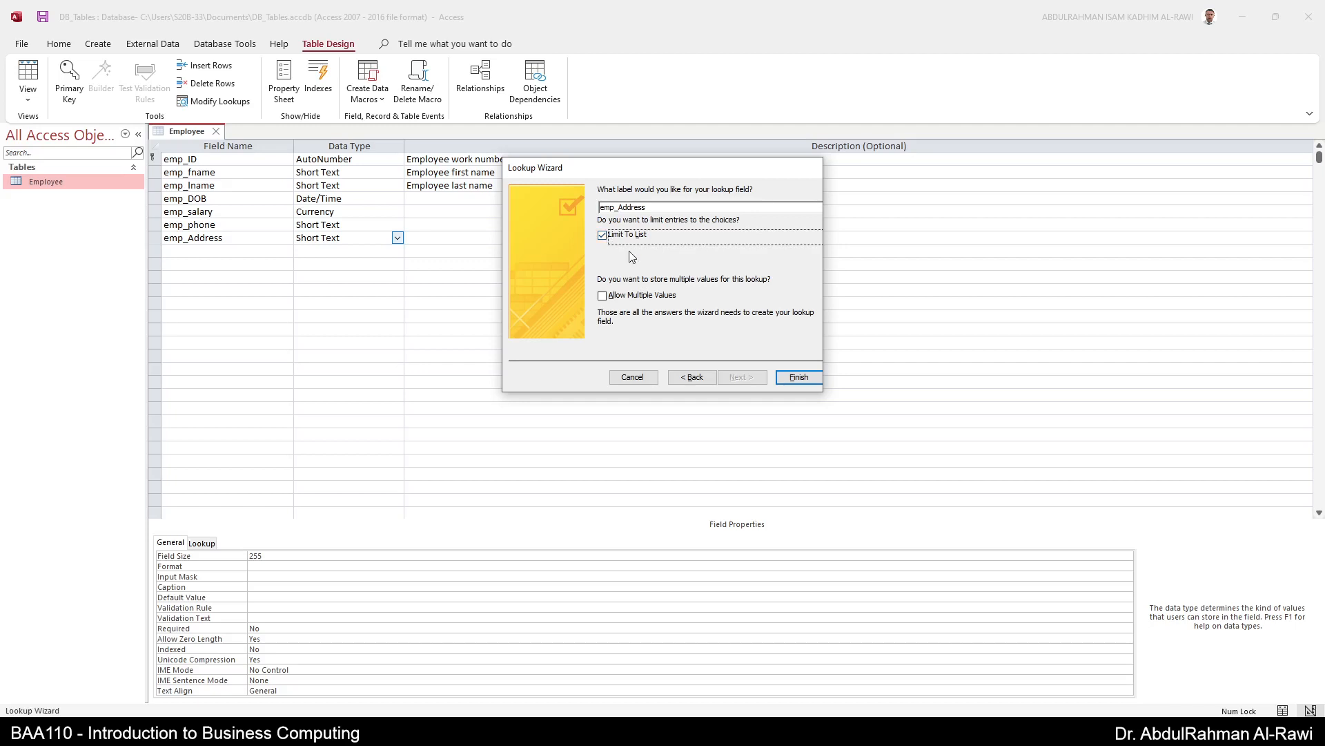
click(611, 238)
click(623, 236)
- Finish the emp_Address lookup and look through emp_ID's data type list without changing it
click(798, 375)
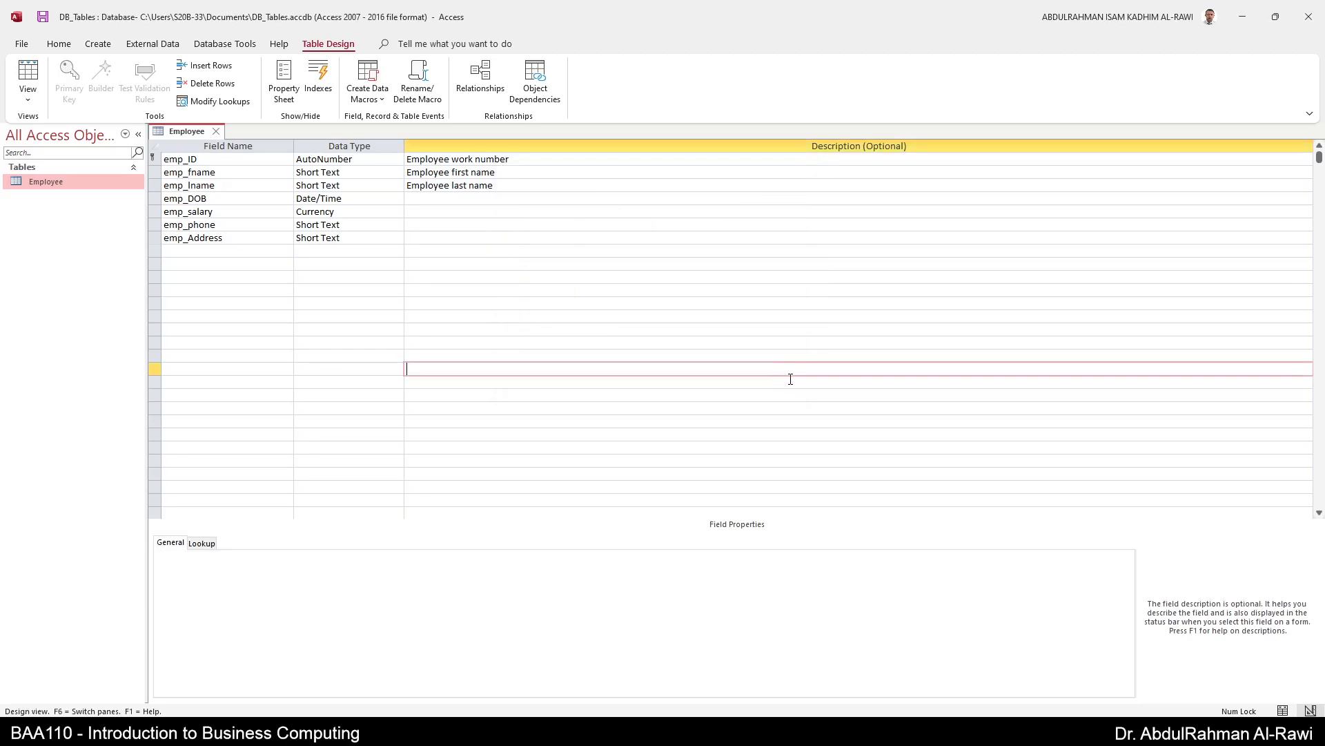
click(301, 264)
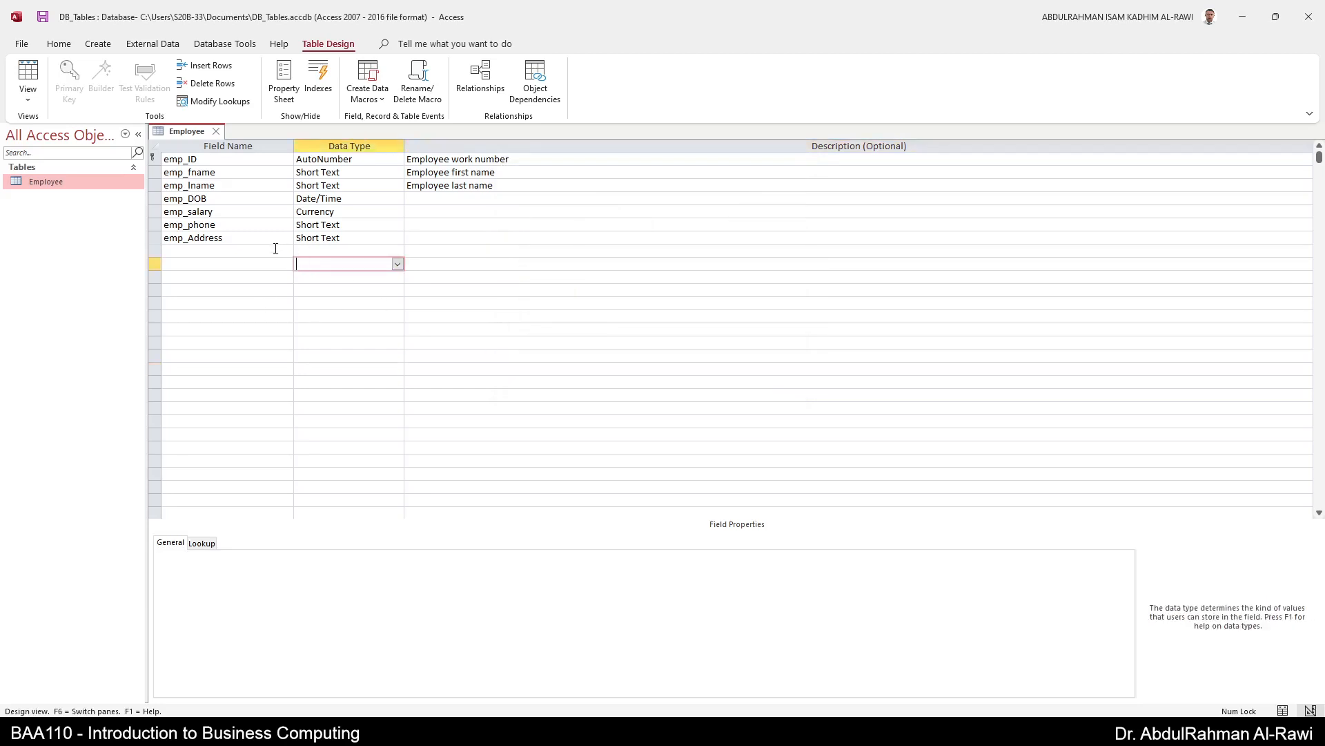
click(251, 237)
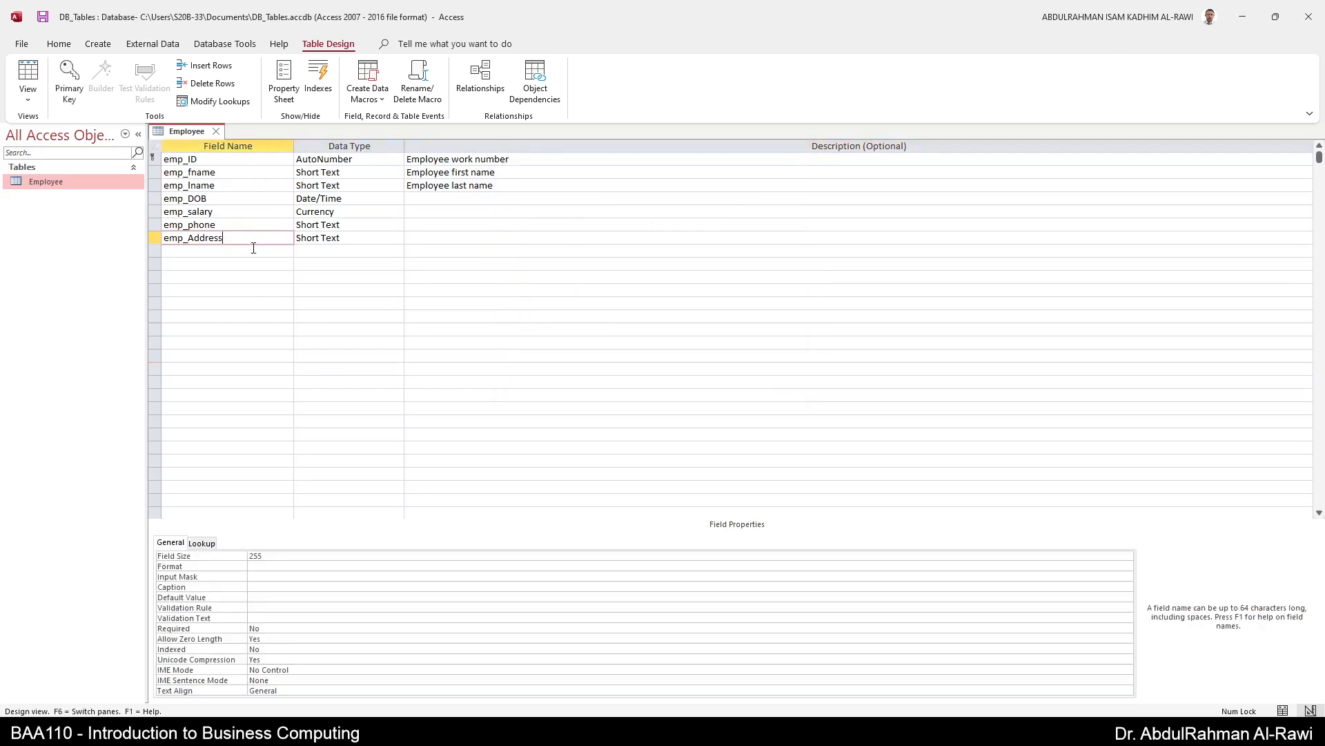
click(341, 159)
click(398, 158)
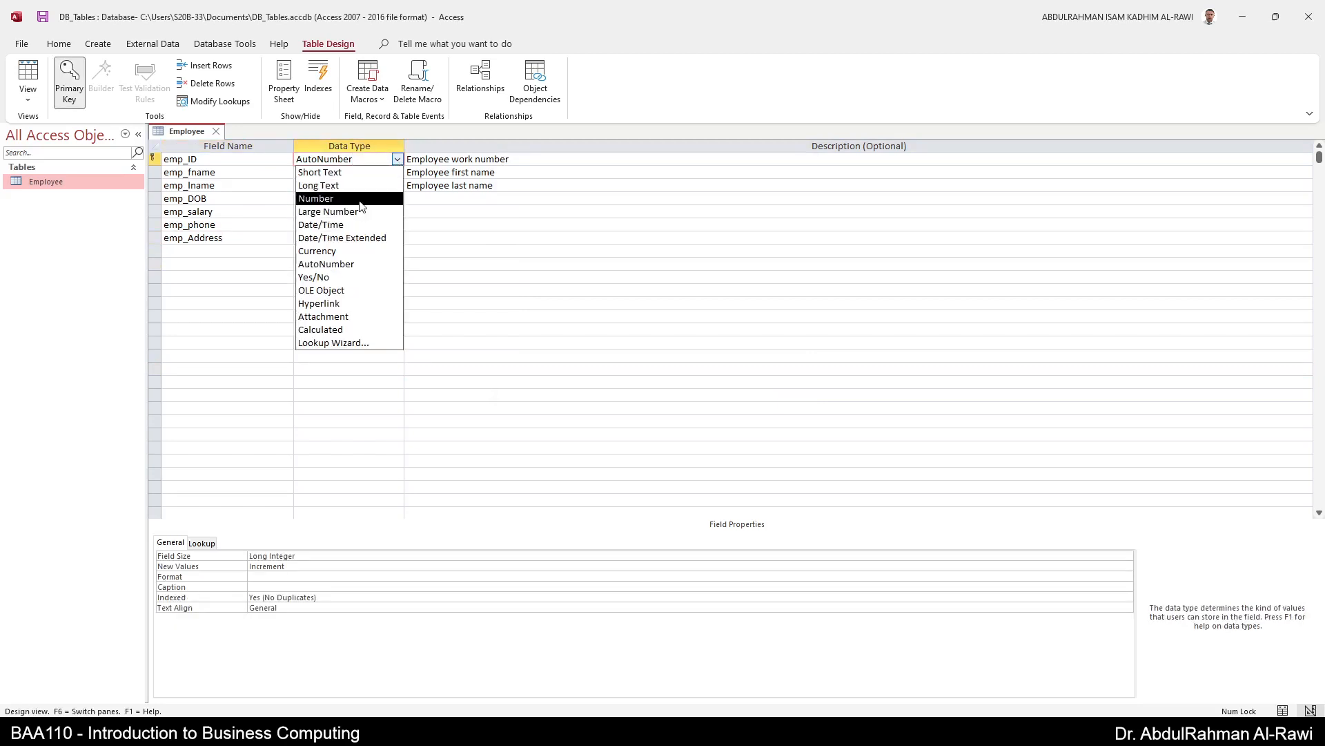
click(435, 285)
click(397, 160)
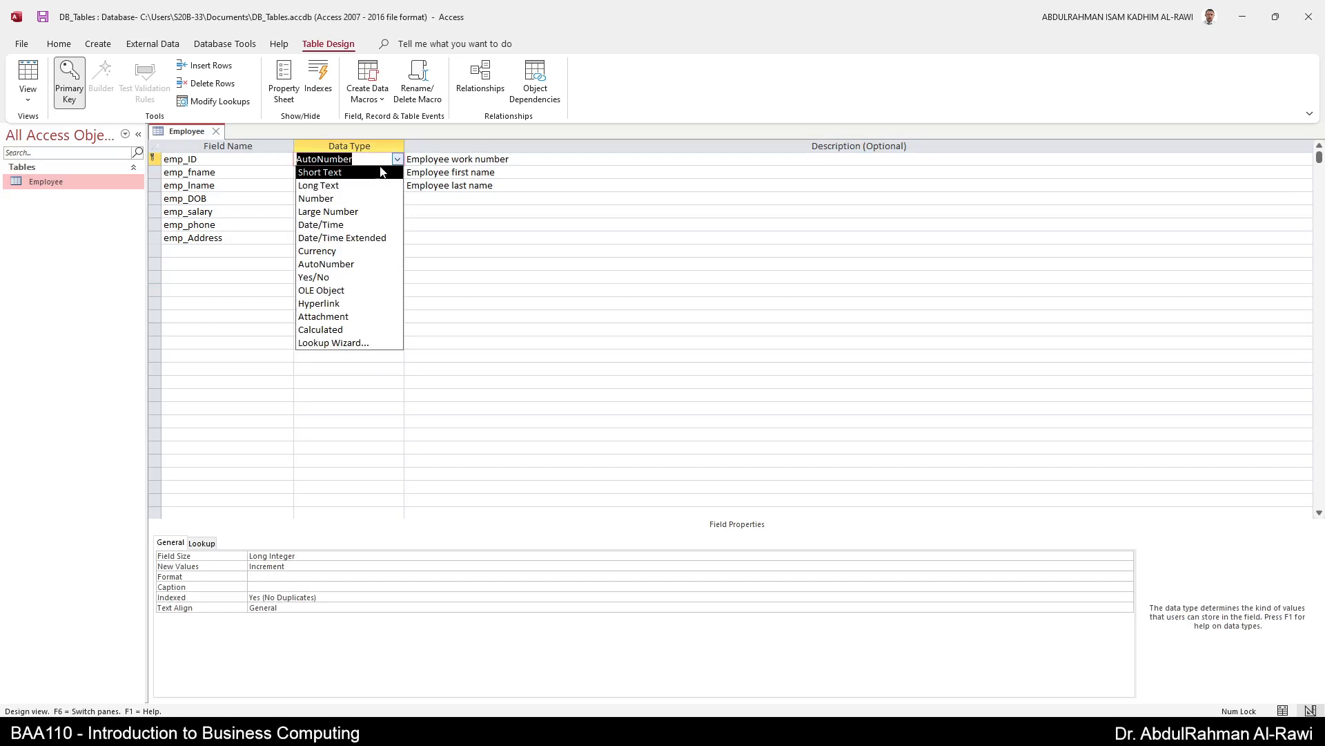
click(246, 394)
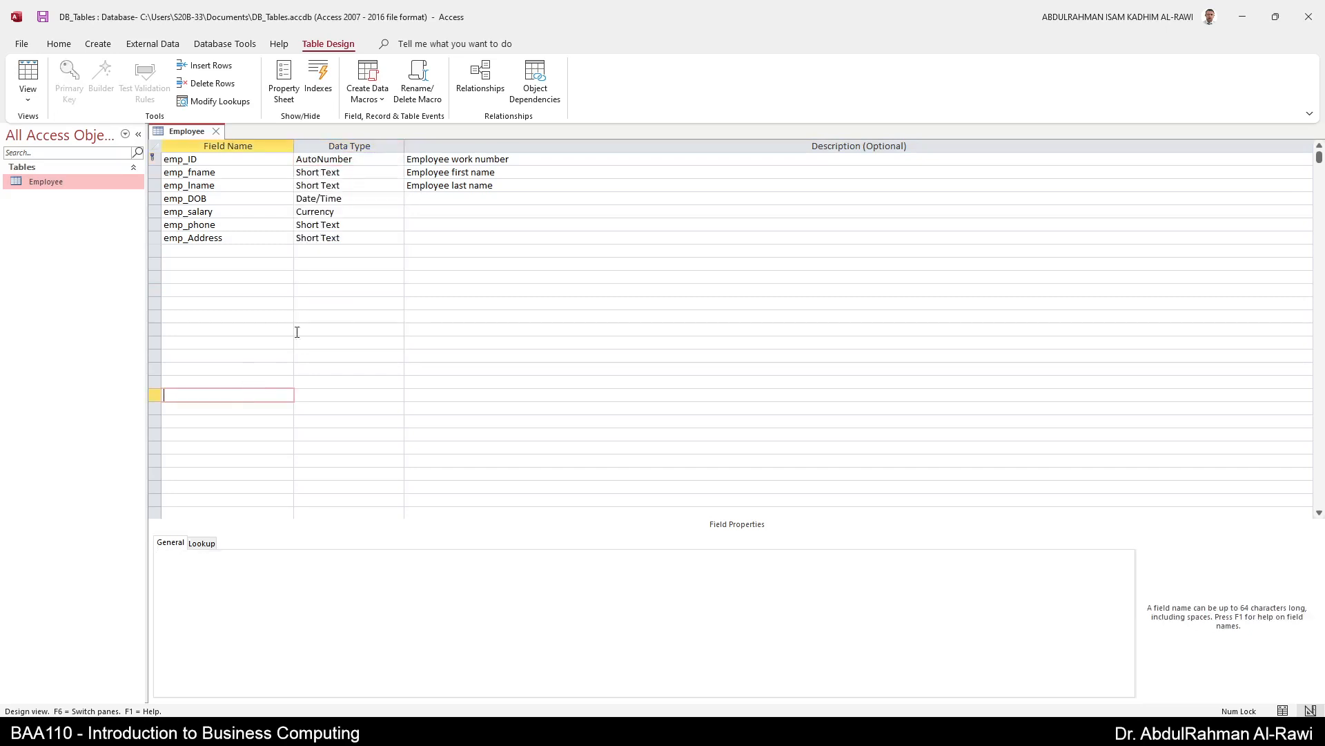
- Review each field's properties from emp_ID to emp_Address, then switch to Datasheet view
click(357, 160)
click(357, 173)
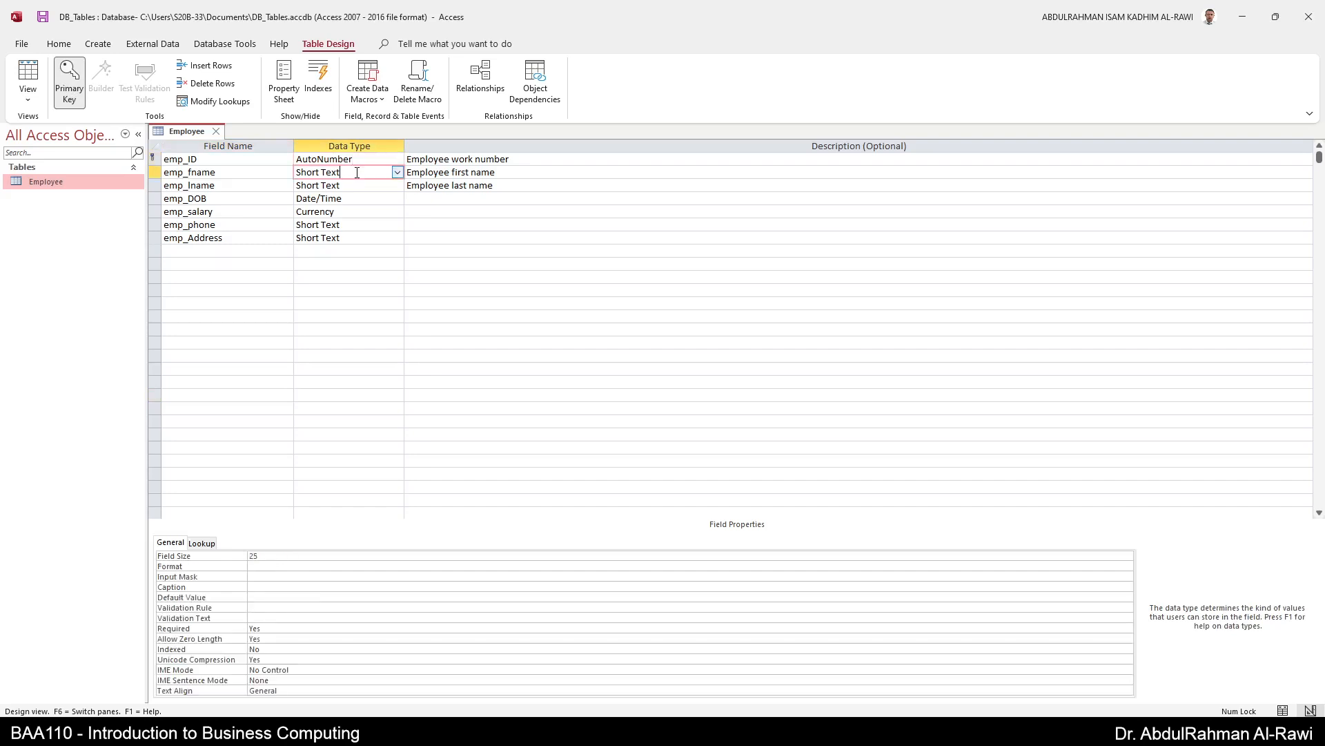
click(358, 185)
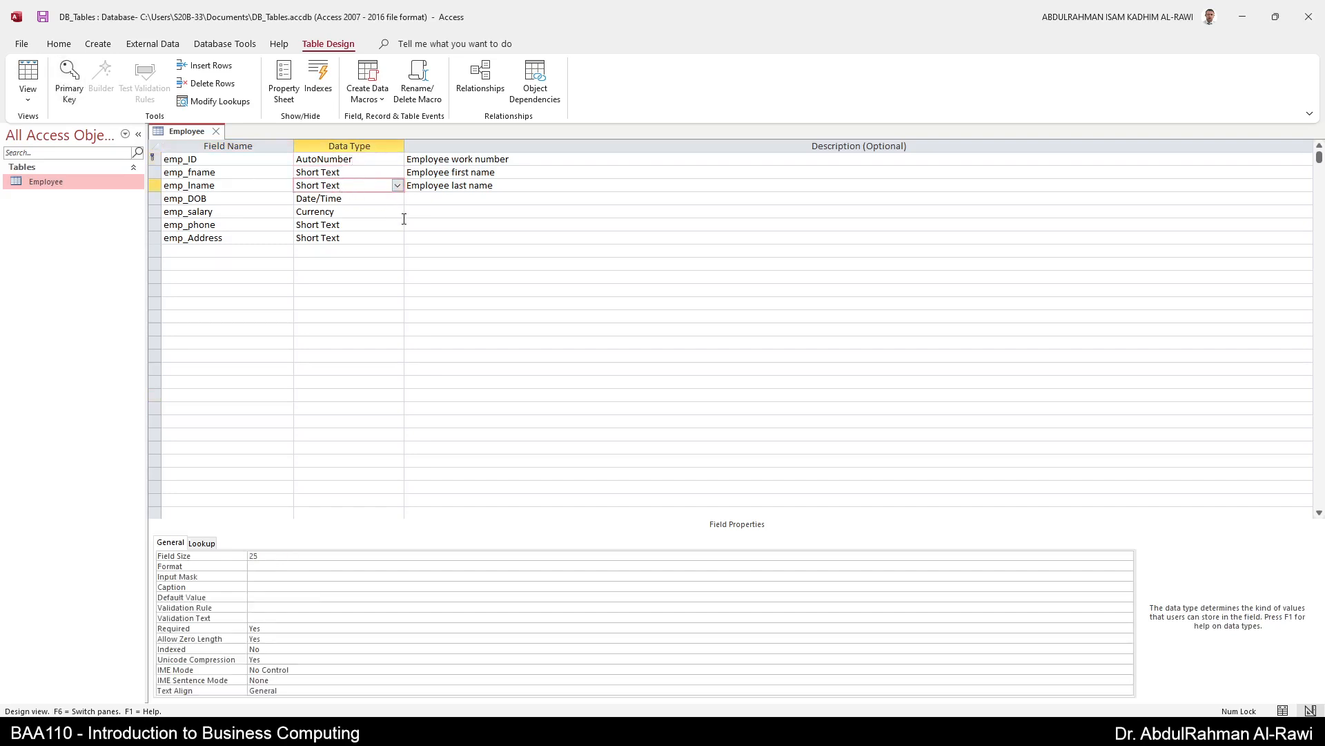
click(379, 199)
click(377, 216)
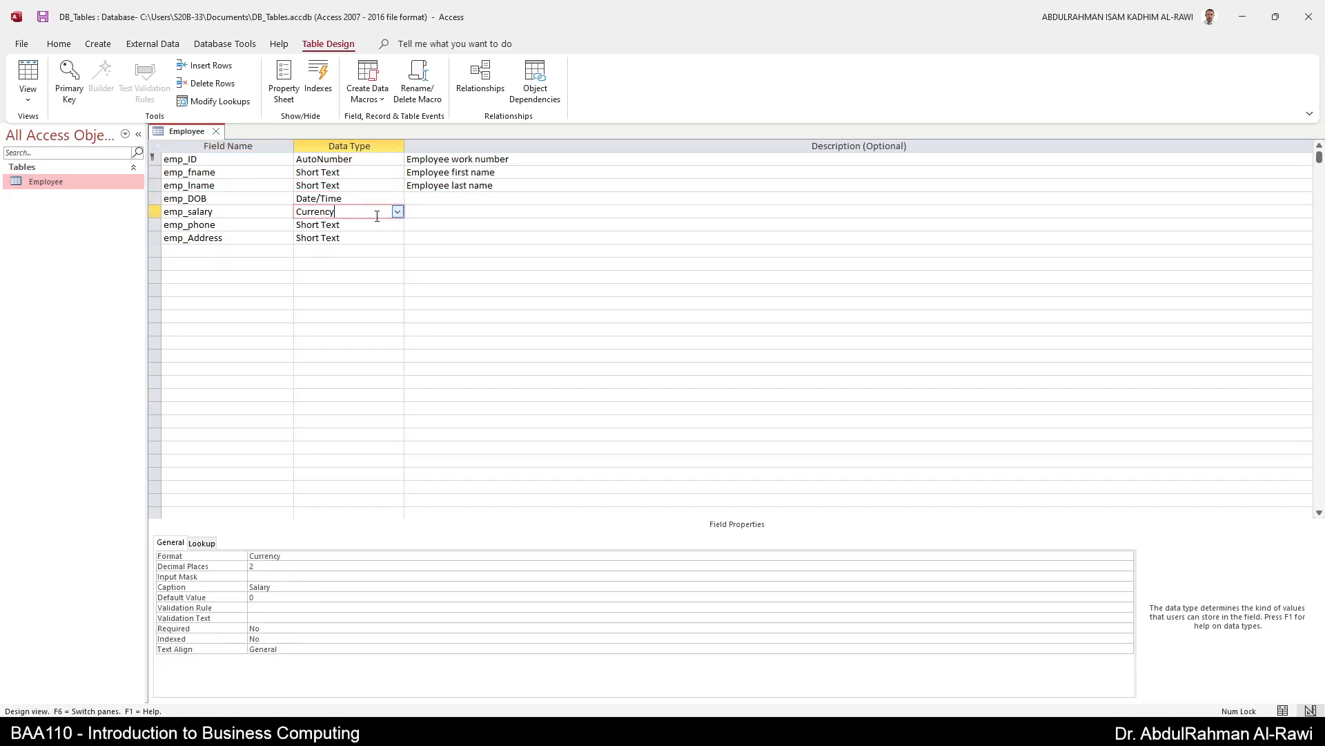
click(376, 224)
click(376, 238)
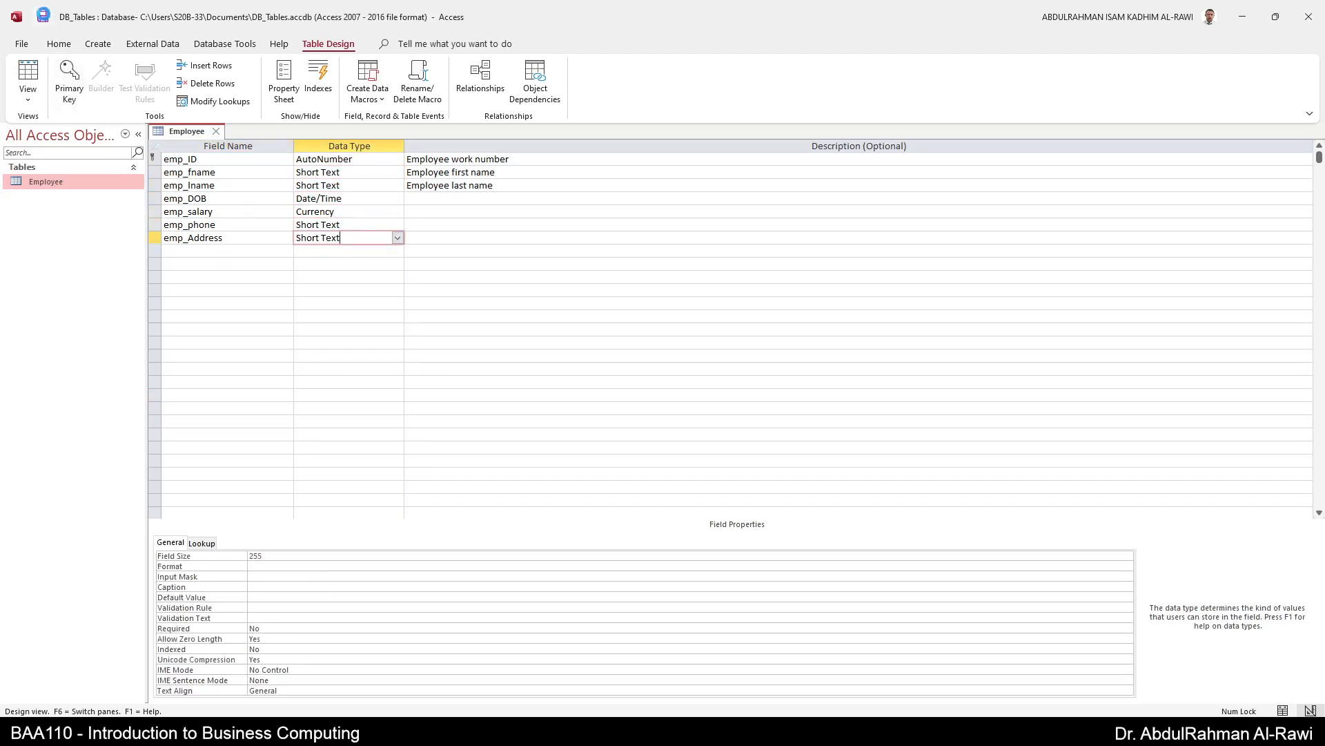
click(32, 76)
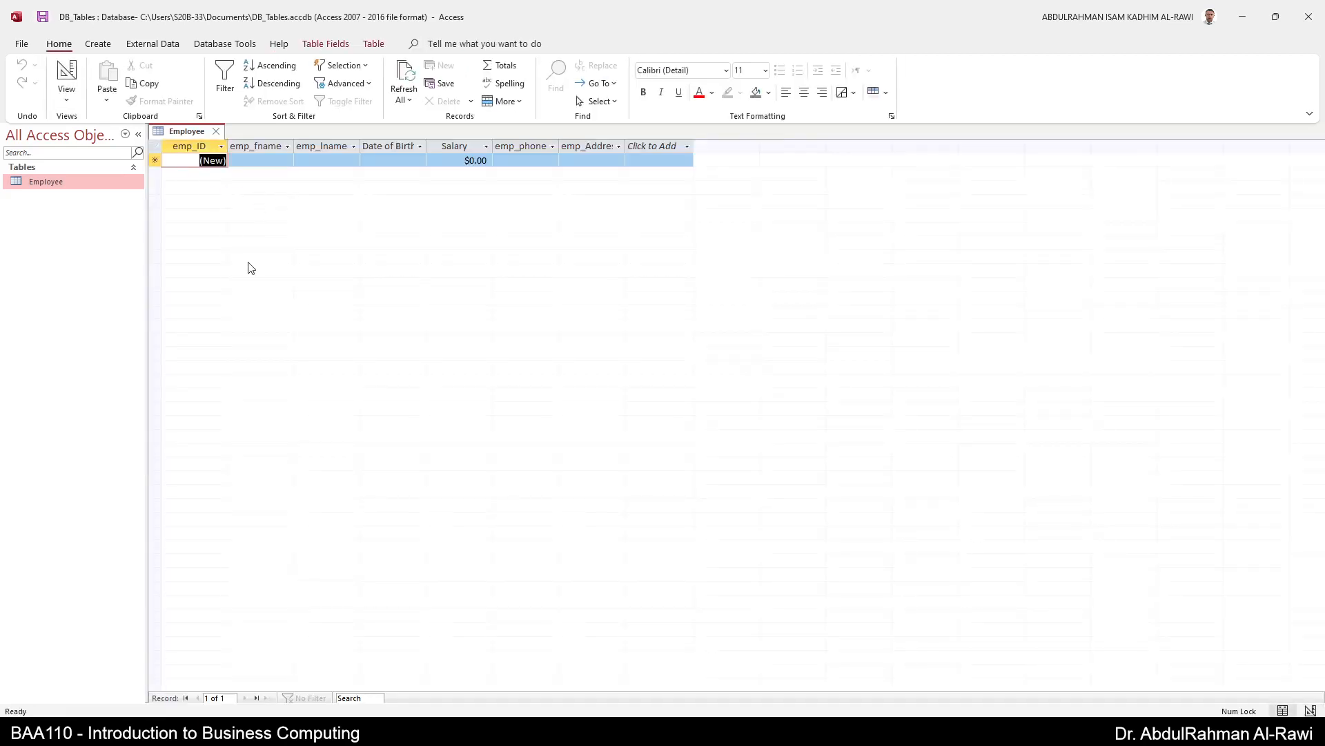
- AutoFit the Date of Birth, Salary, emp_phone, emp_Address, emp_lname and emp_fname columns
double_click(426, 146)
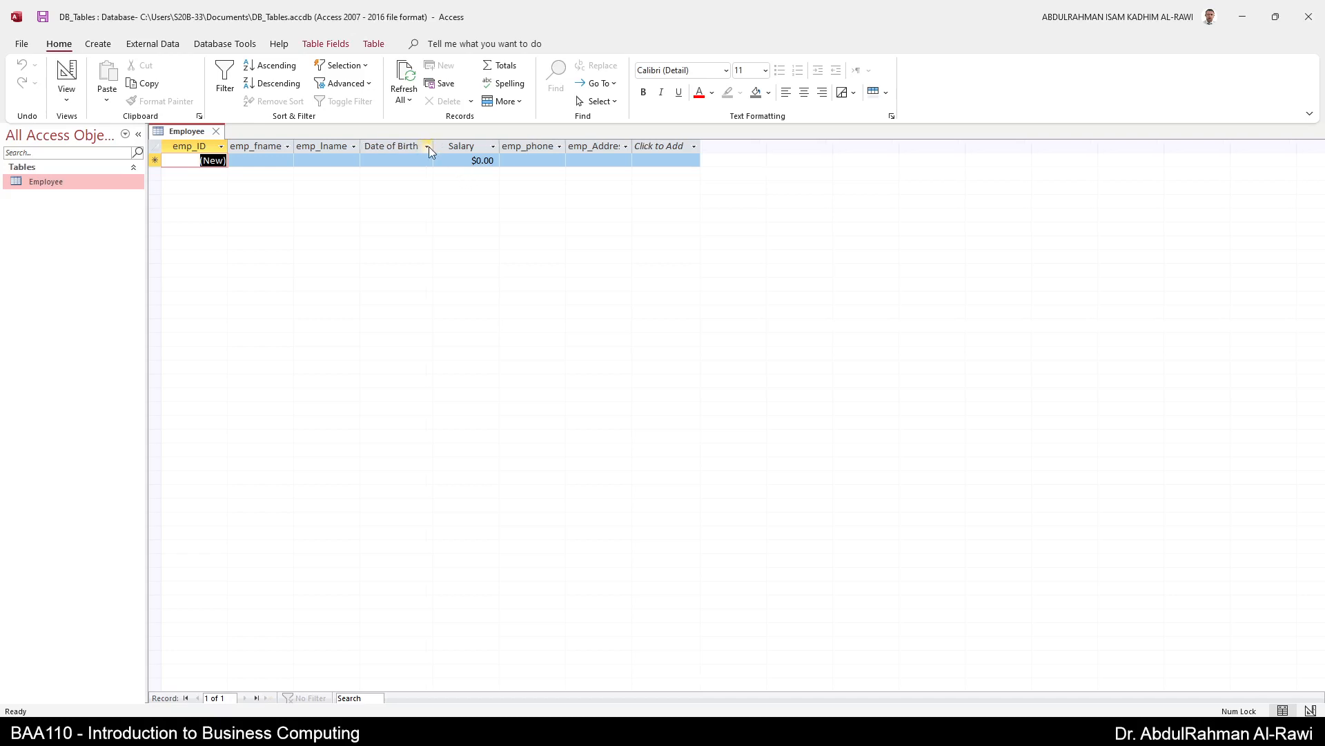
double_click(500, 146)
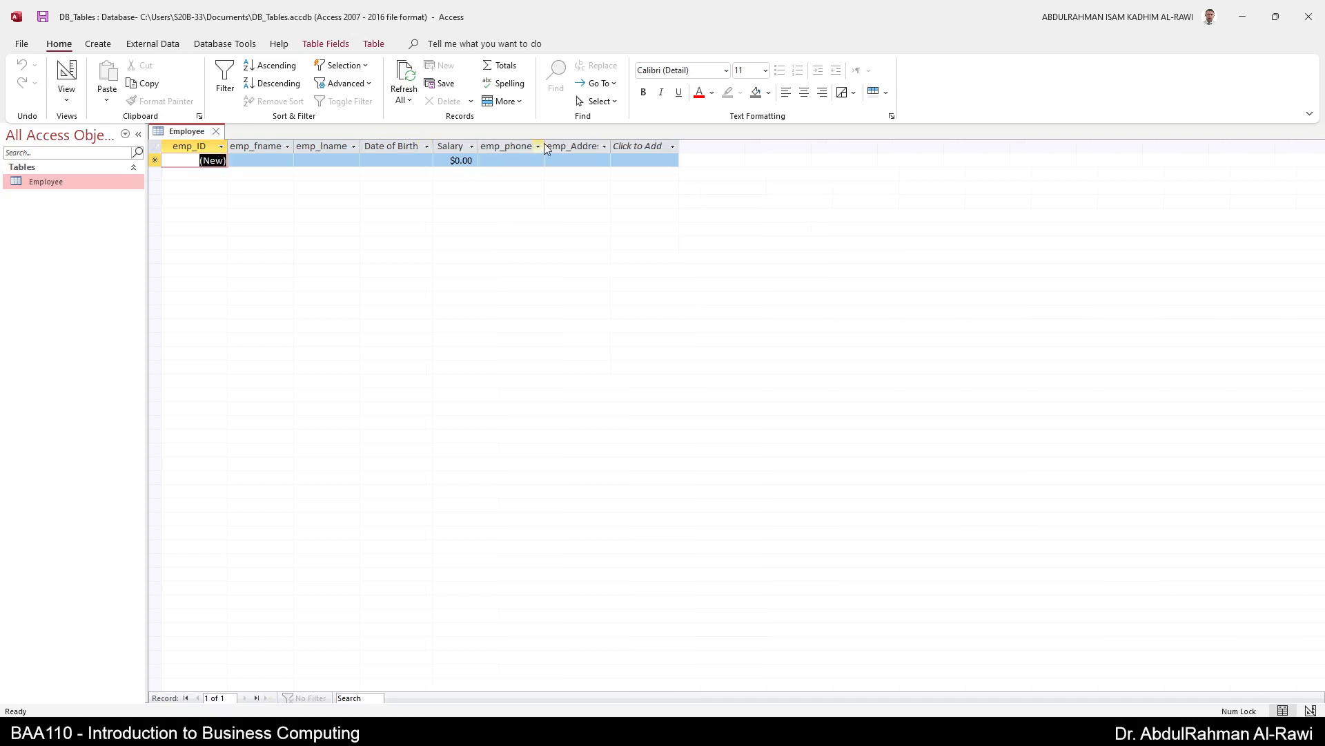
double_click(545, 146)
double_click(618, 145)
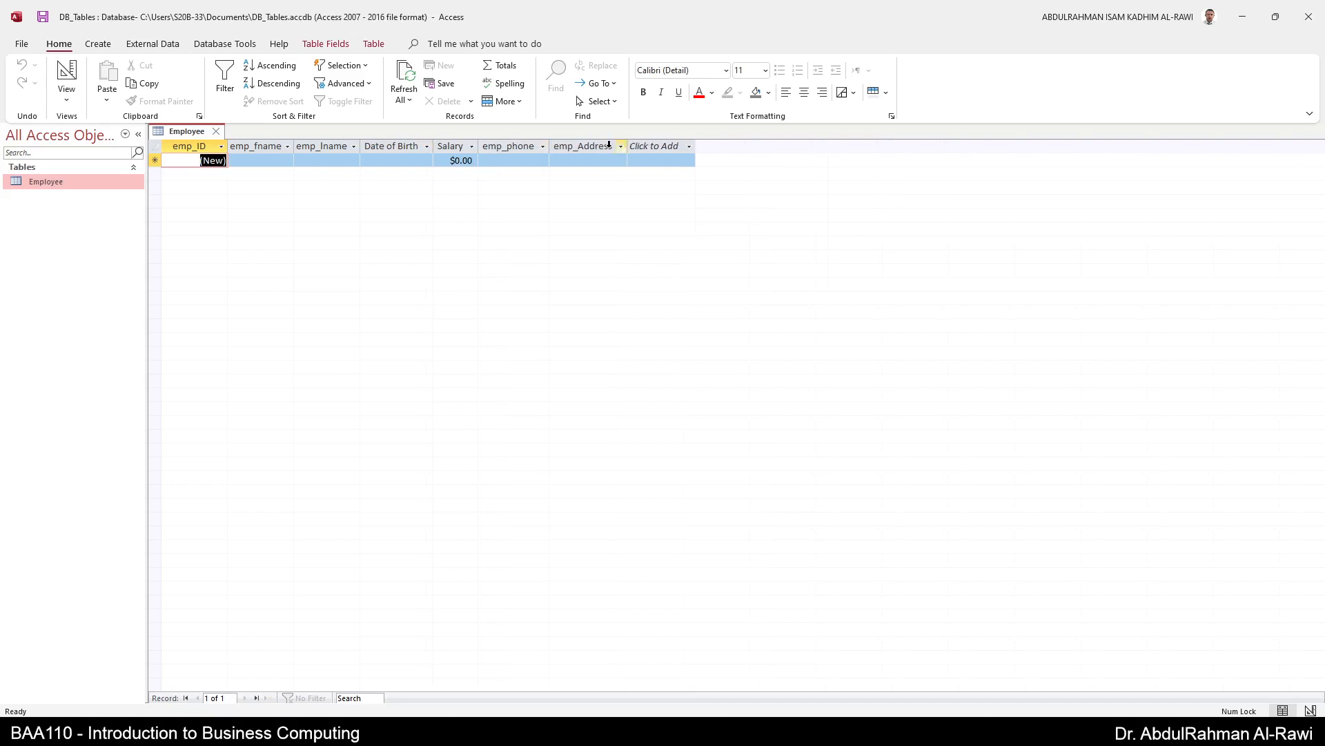
double_click(360, 146)
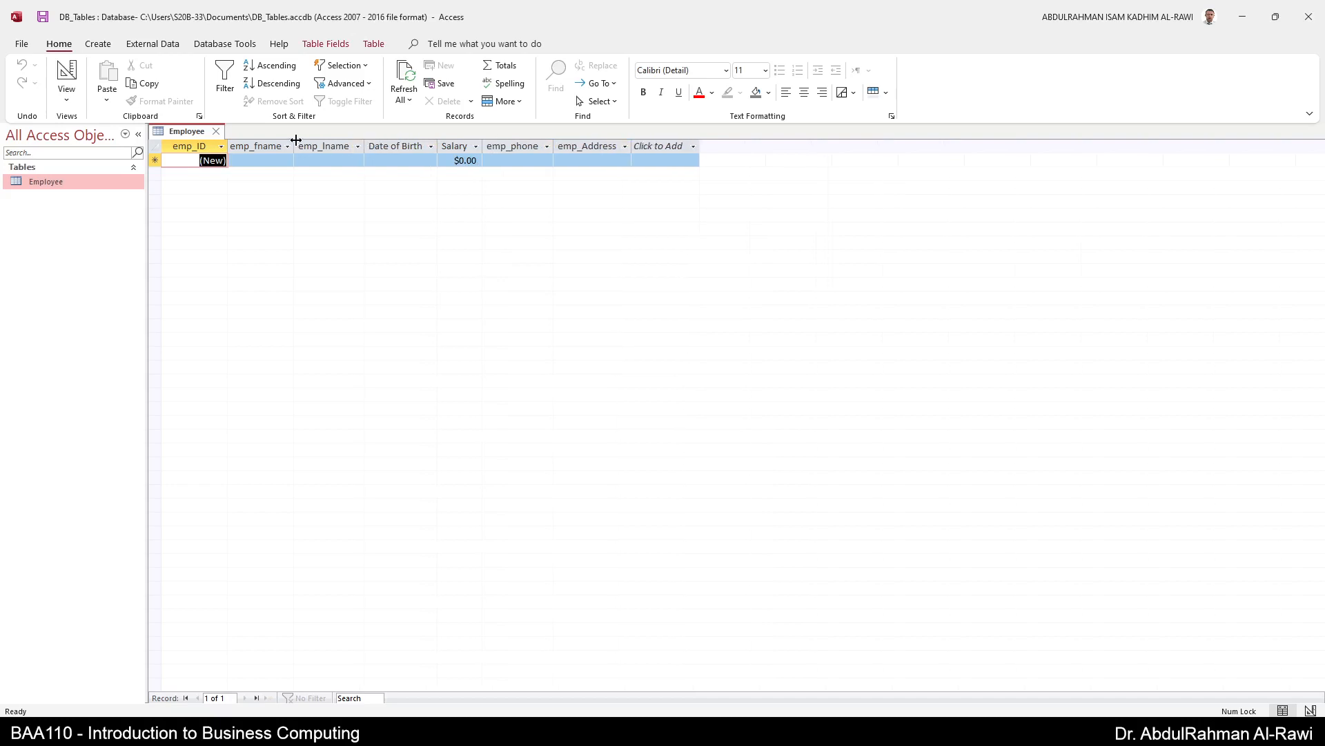
double_click(295, 146)
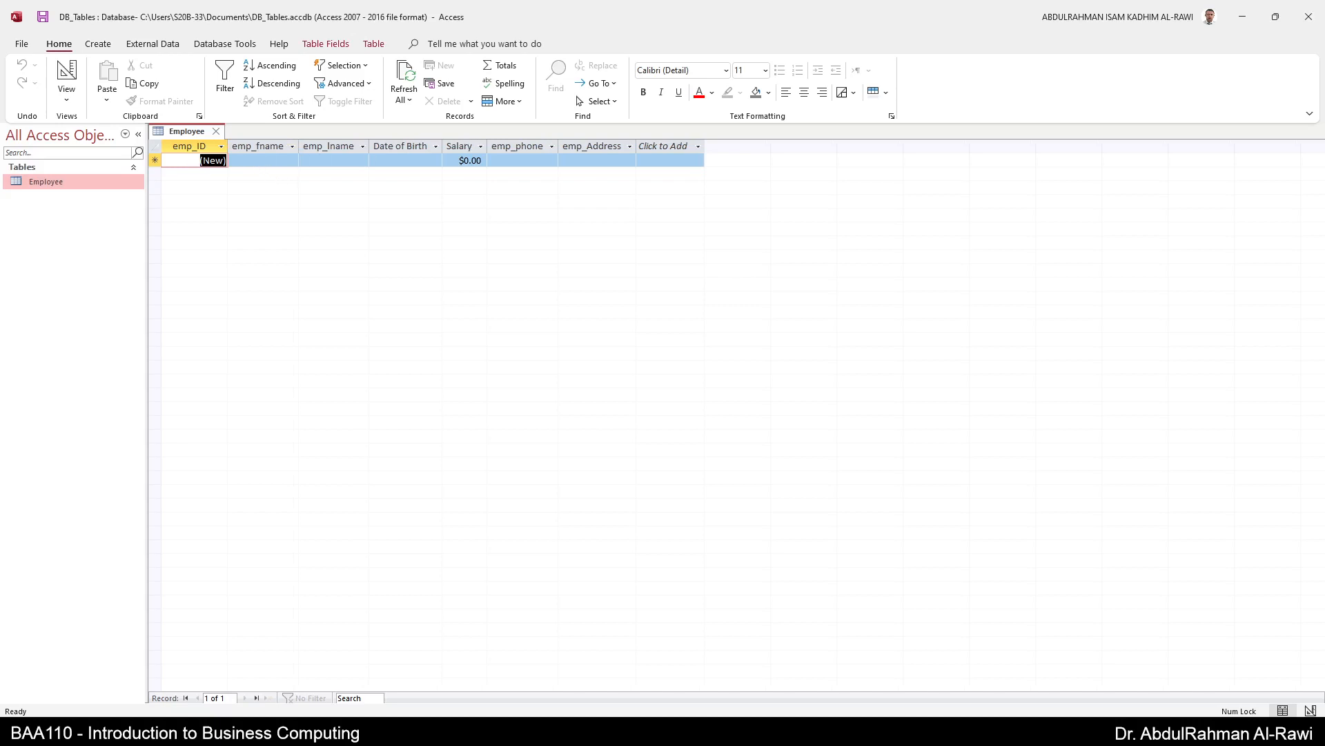
- Enter the employee's first and last name in the new record row
click(207, 160)
click(259, 161)
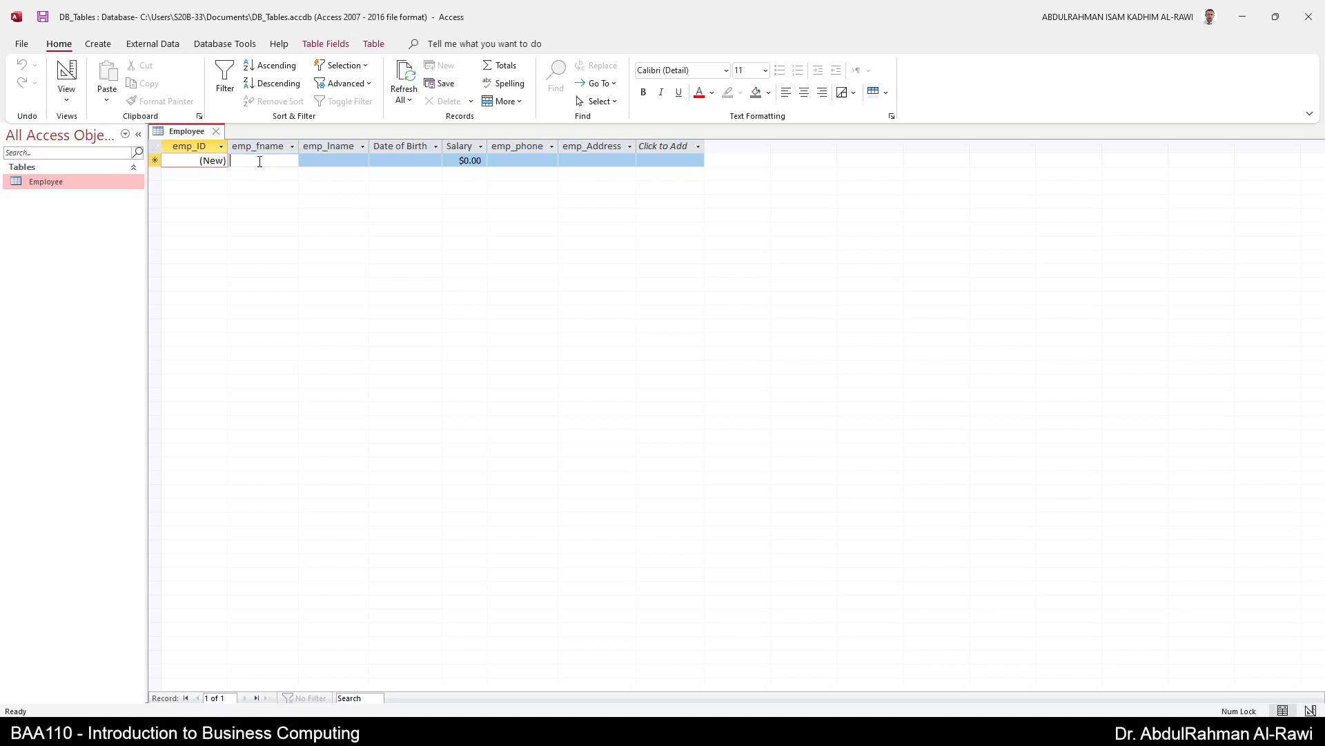
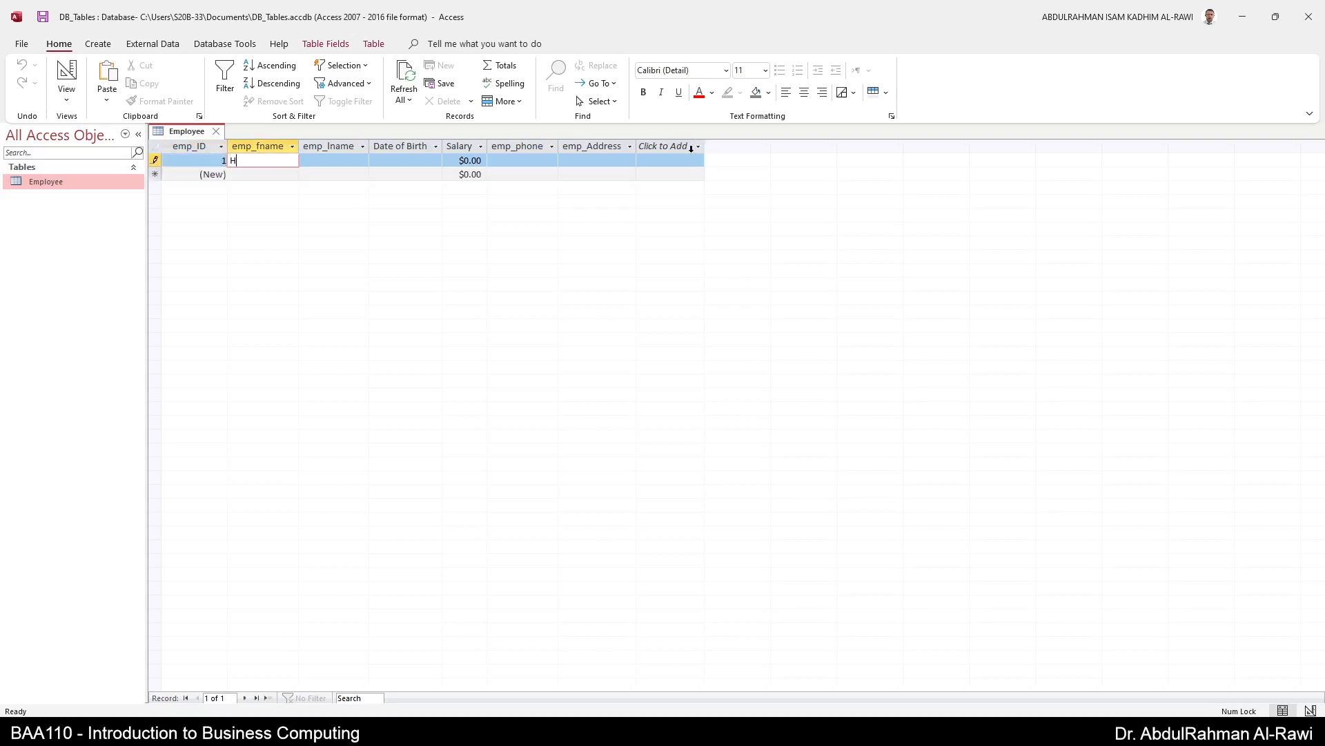
key(Tab)
key(Tab)
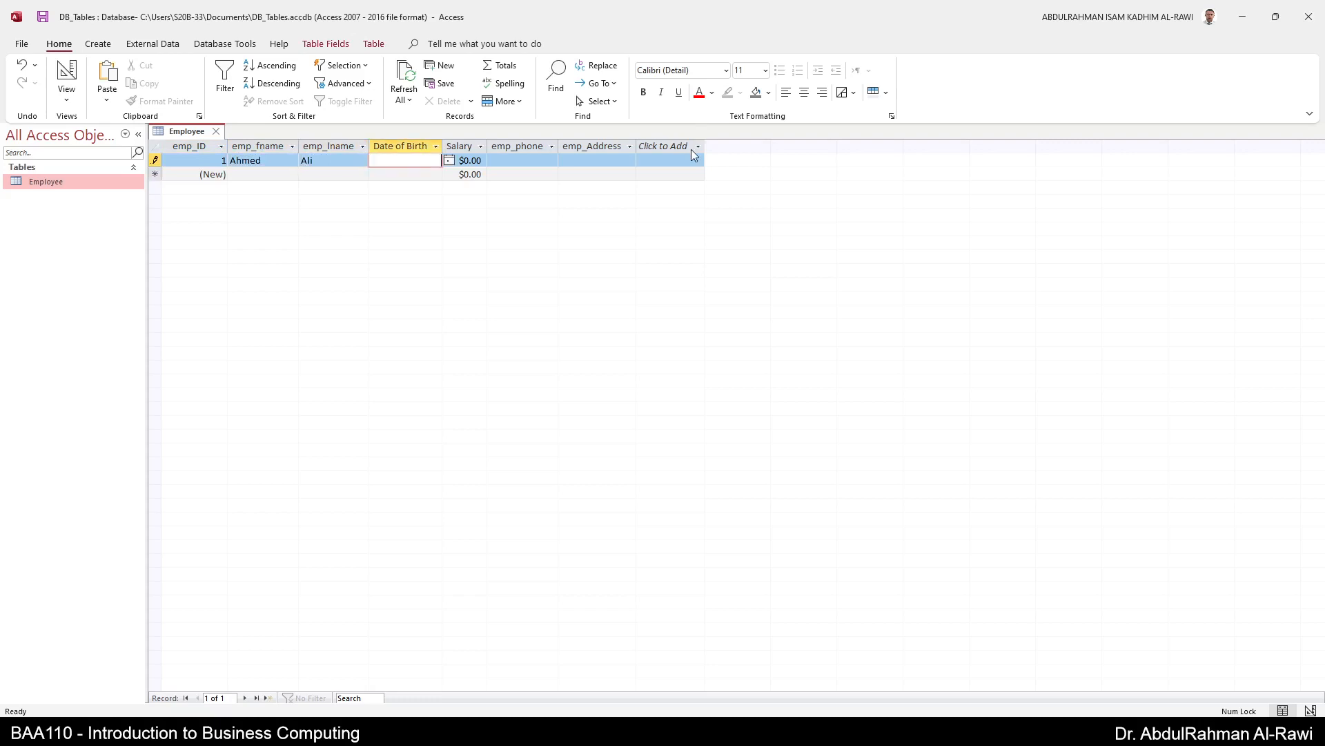
- Fill in birth date 12-Feb-12, salary 1000, the phone number, and address Oman
click(449, 160)
click(402, 160)
text(12-Feb-12)
key(Tab)
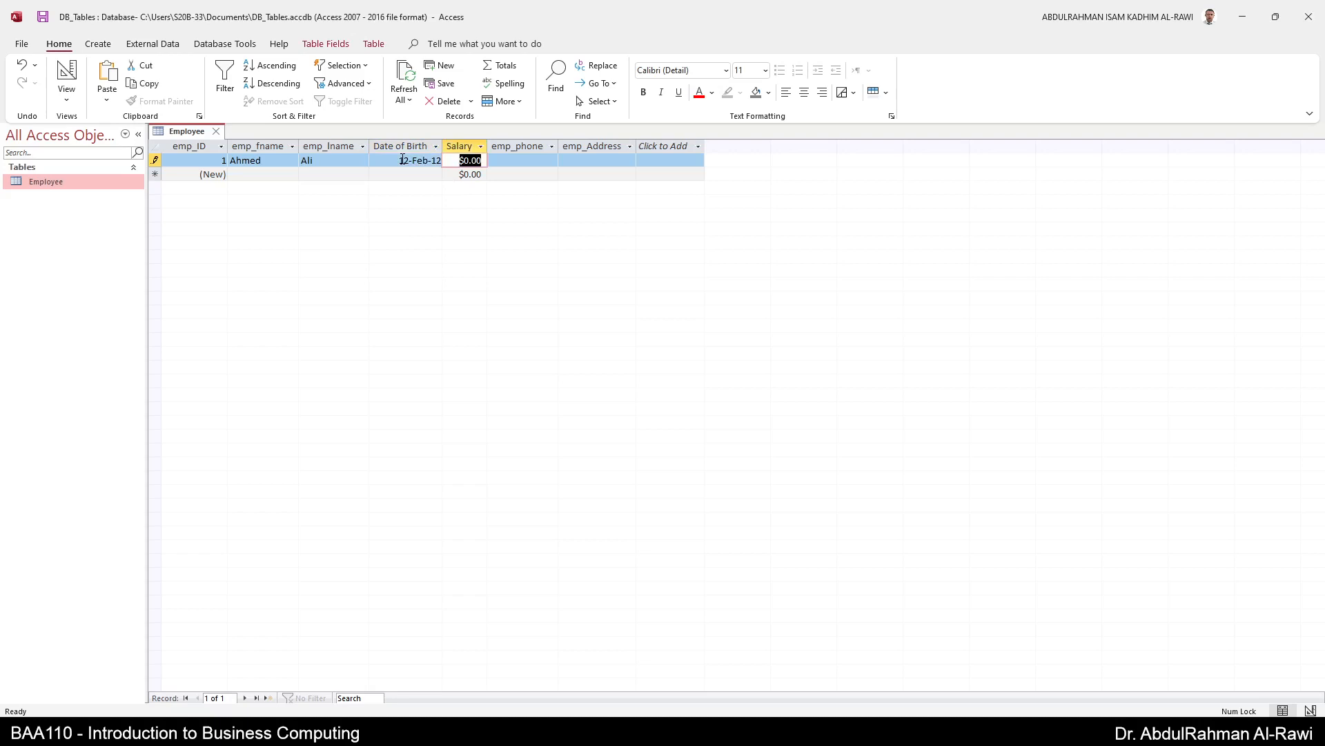
text(1000)
key(Tab)
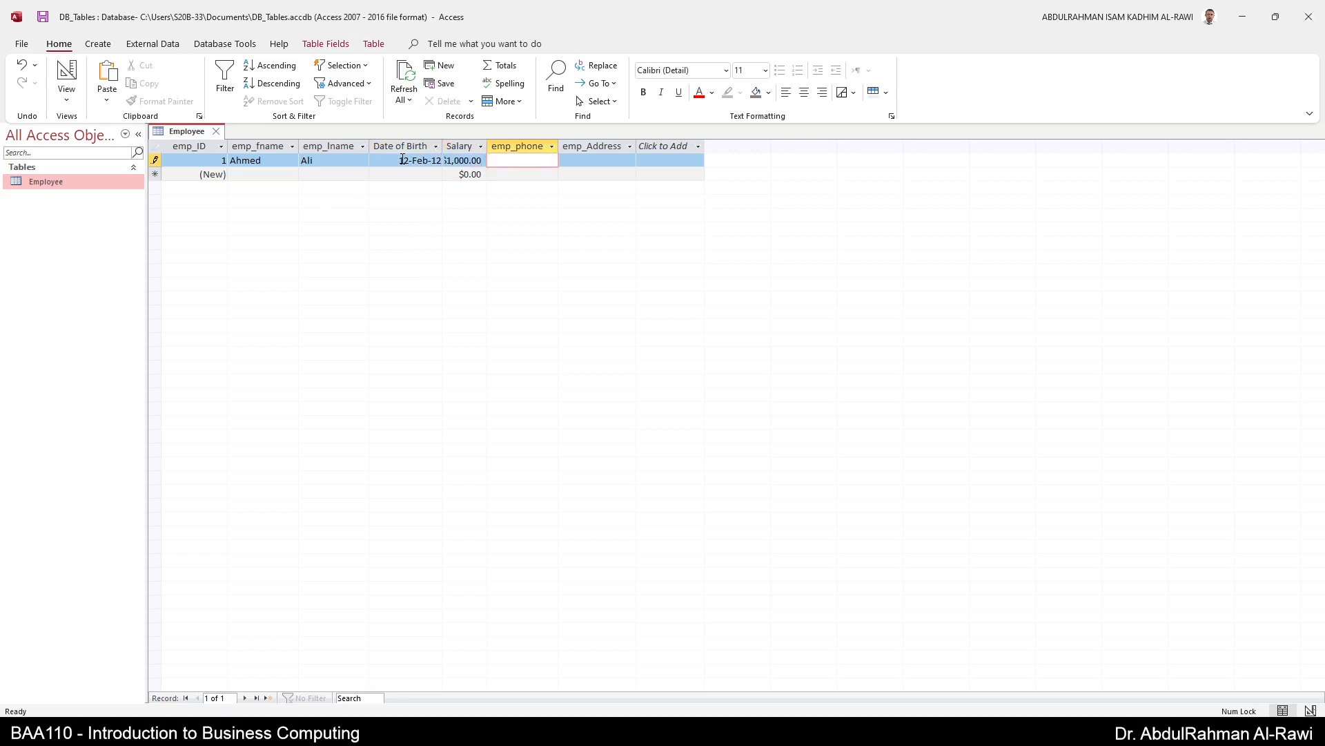
text(123) 111-2222)
key(Tab)
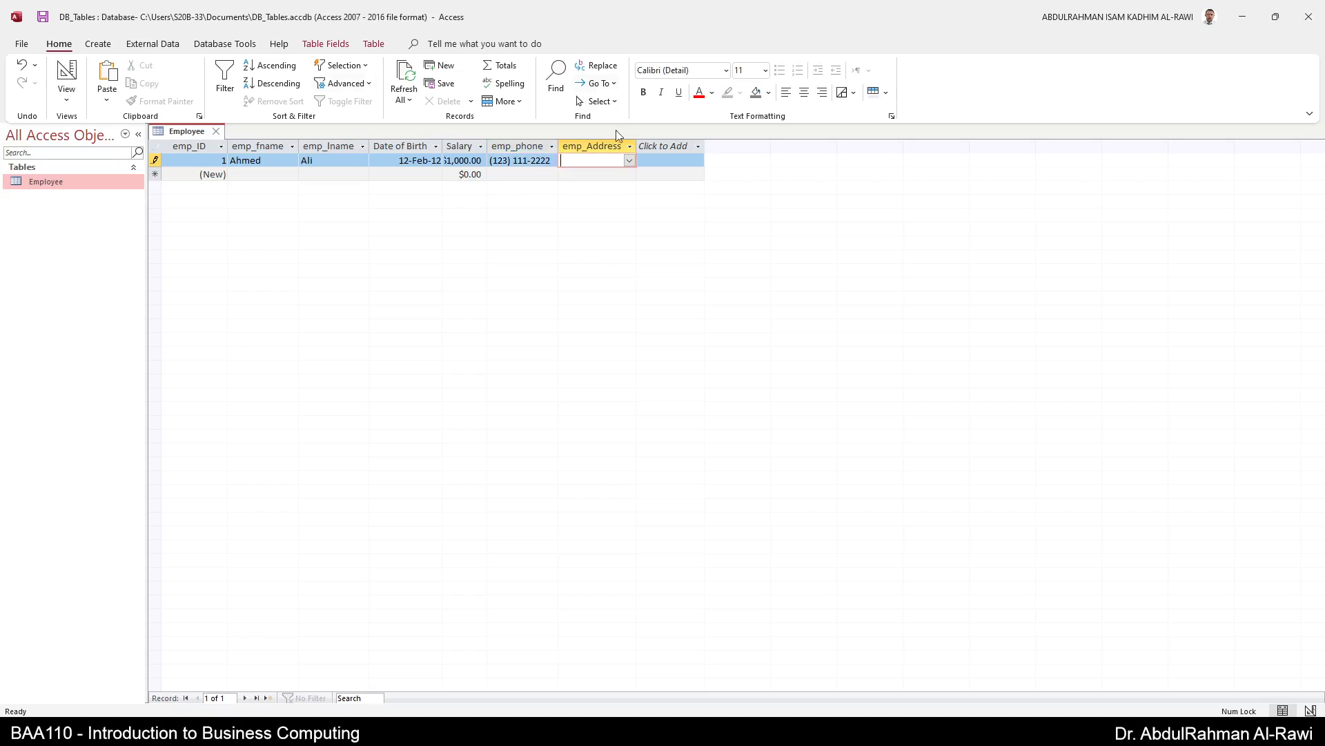
click(629, 160)
click(608, 239)
- Start a new record with the employee's first and last name, birth date 15-Jun-11 and salary 1500
click(267, 175)
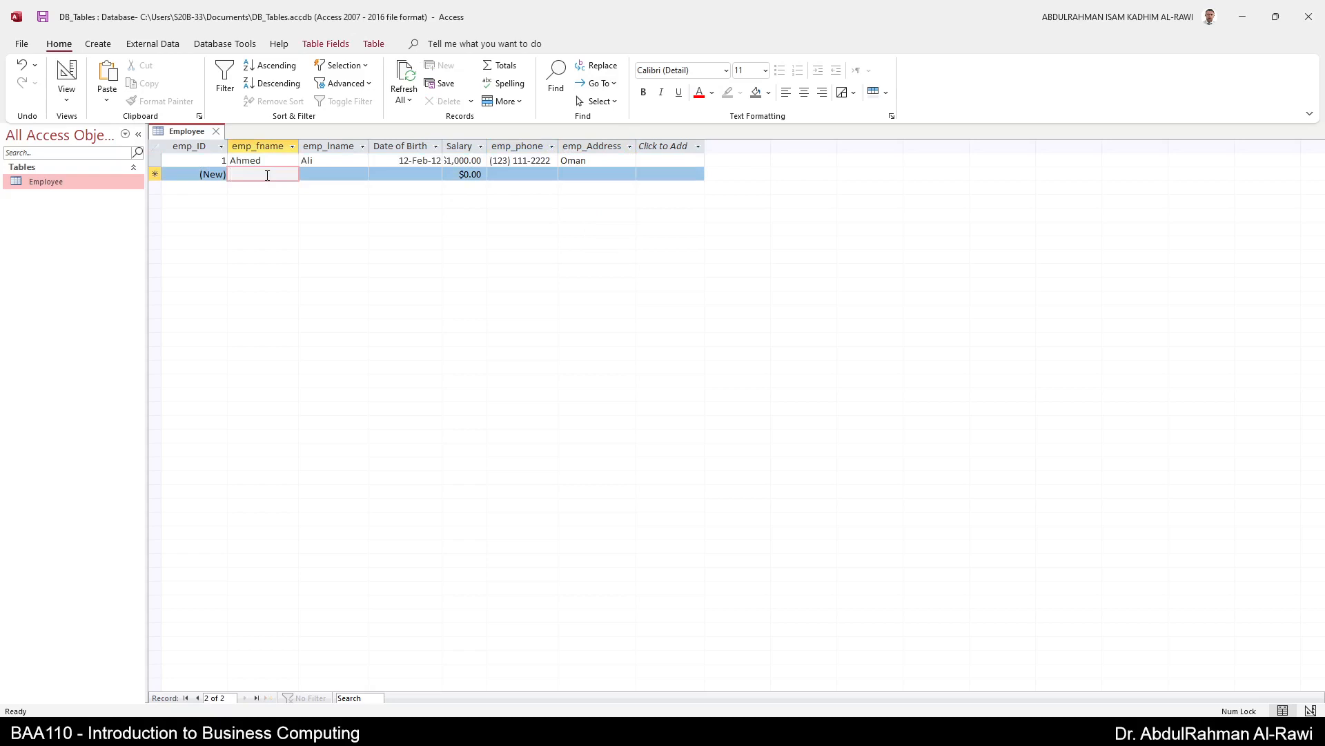
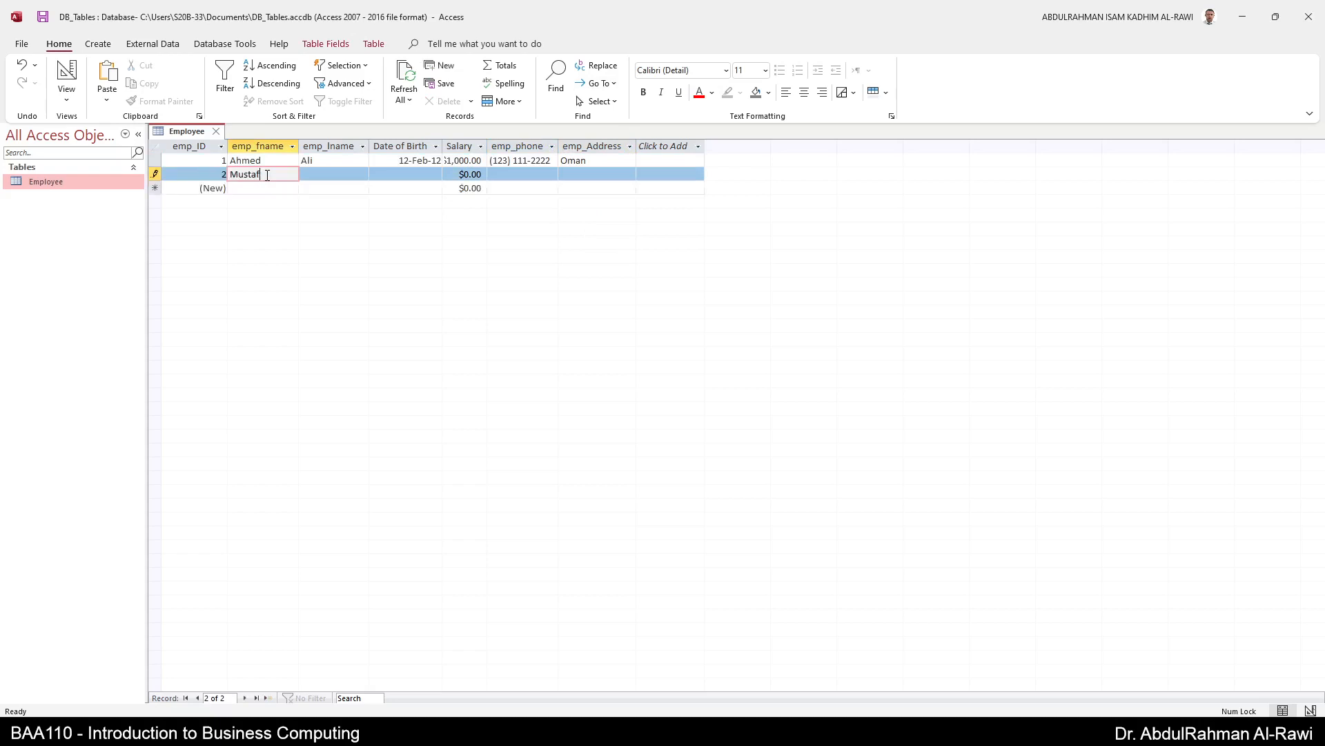
key(Tab)
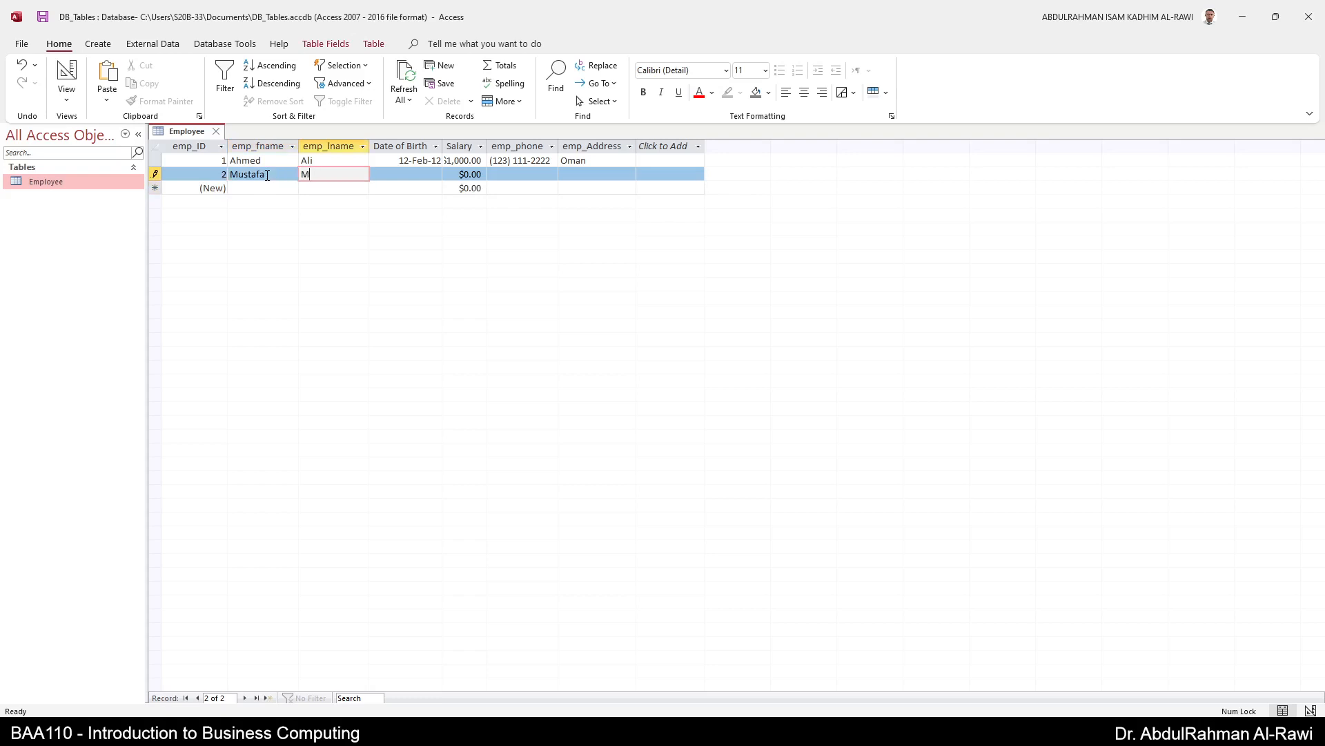
key(Tab)
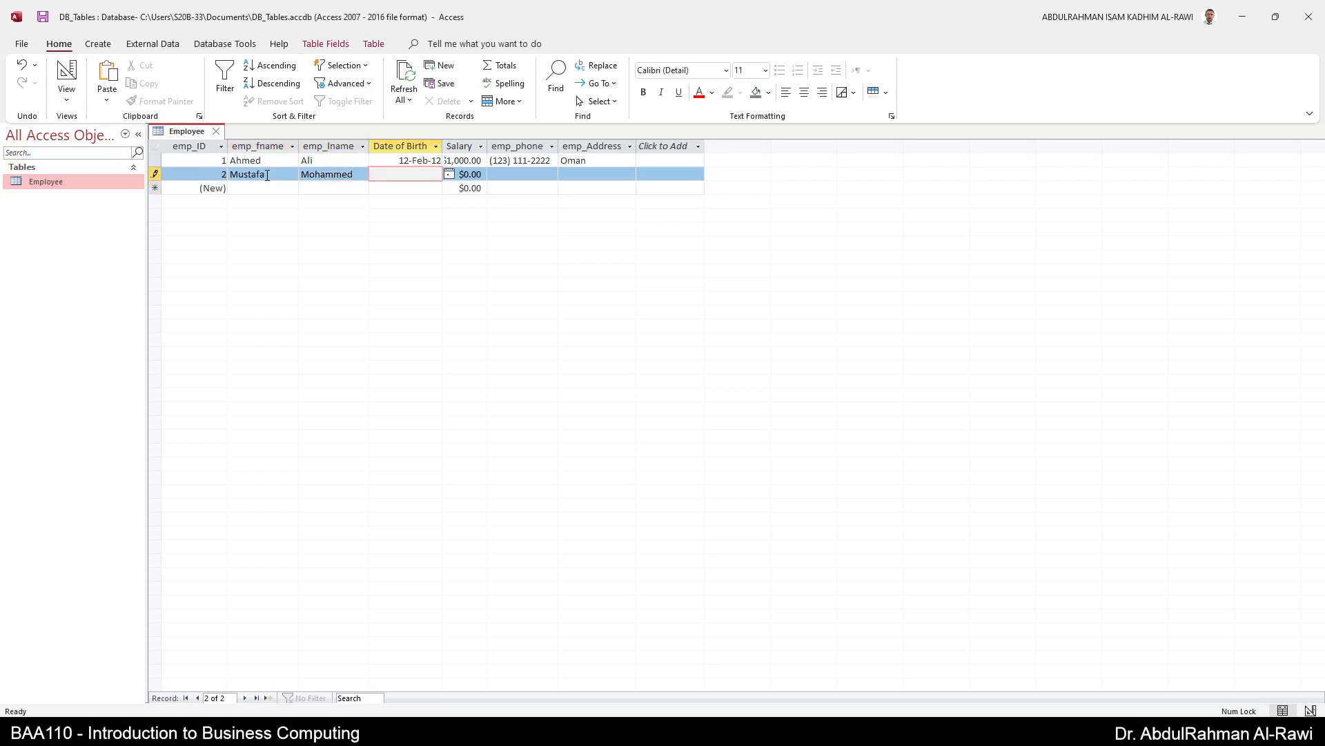
text(15-Jun-11)
key(Tab)
text(1500)
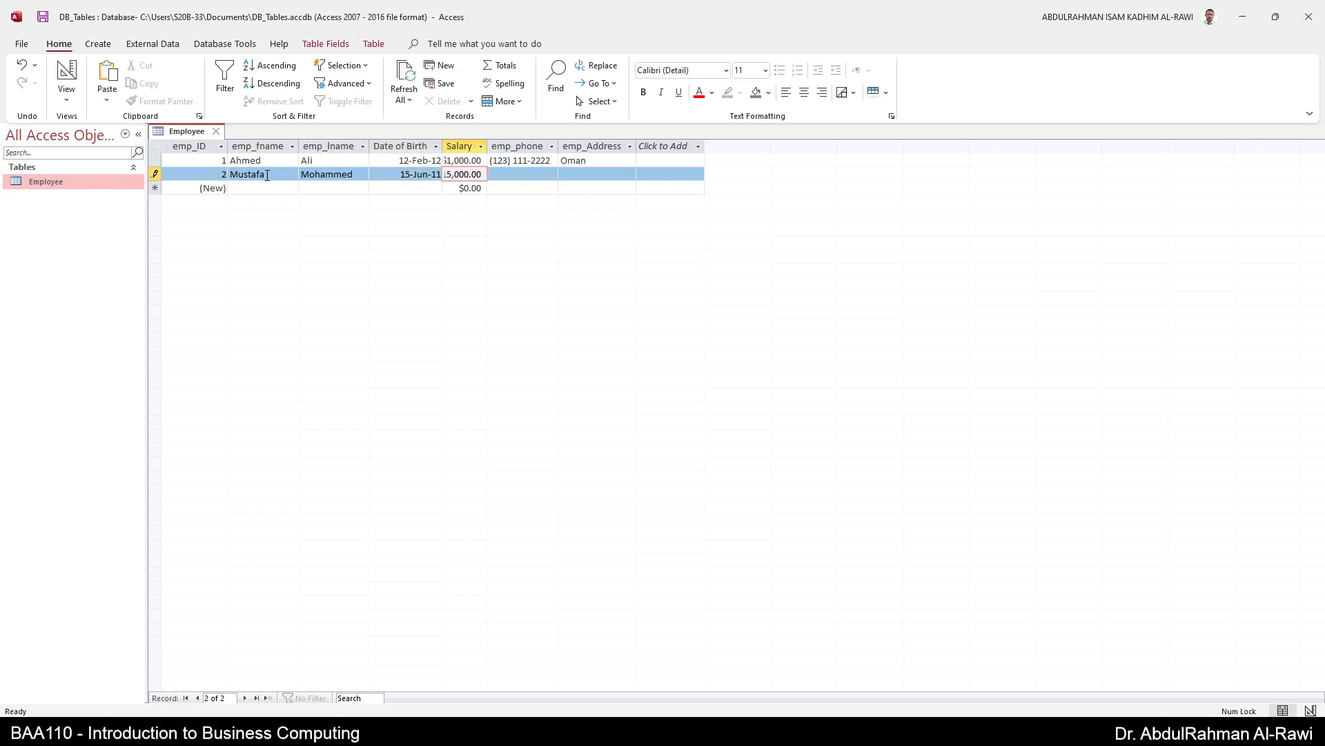
key(Tab)
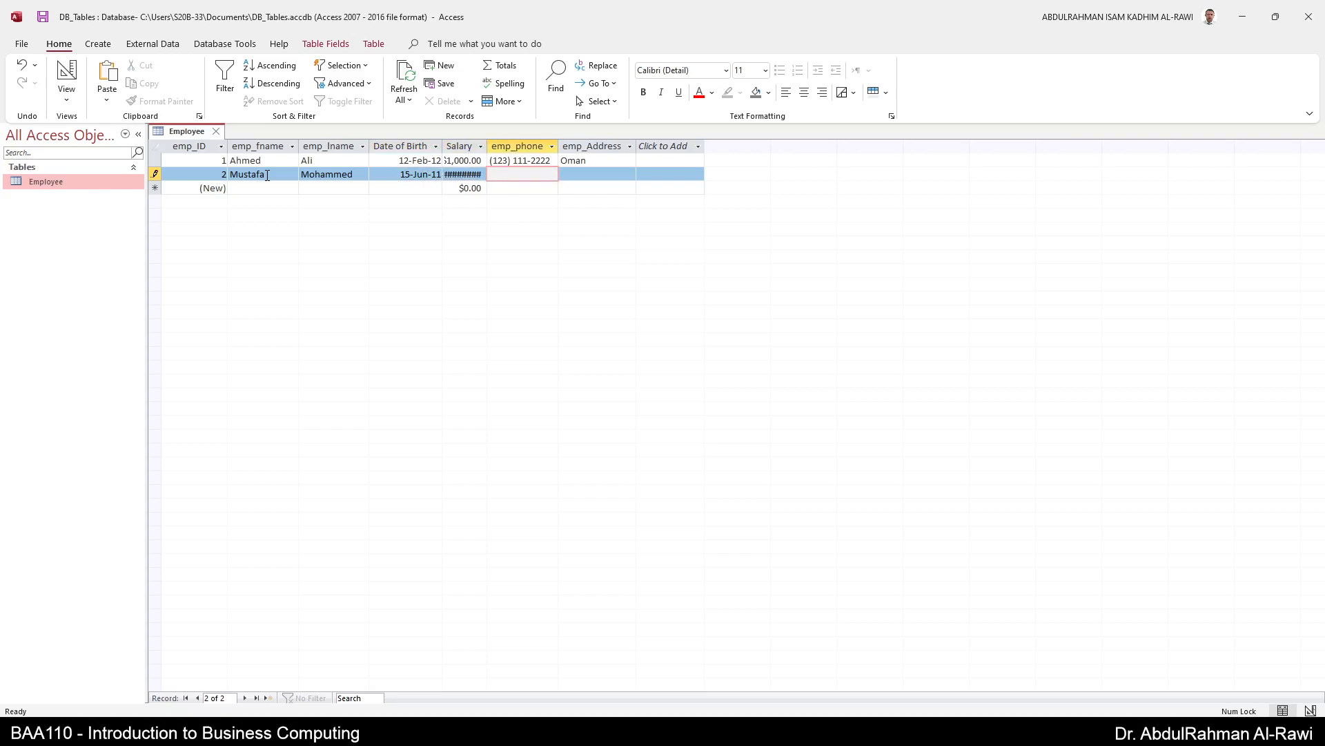
- Enter an incomplete phone number, which the input mask rejects
key(Tab)
key(shift+Tab)
click(515, 174)
text(2223333)
key(Tab)
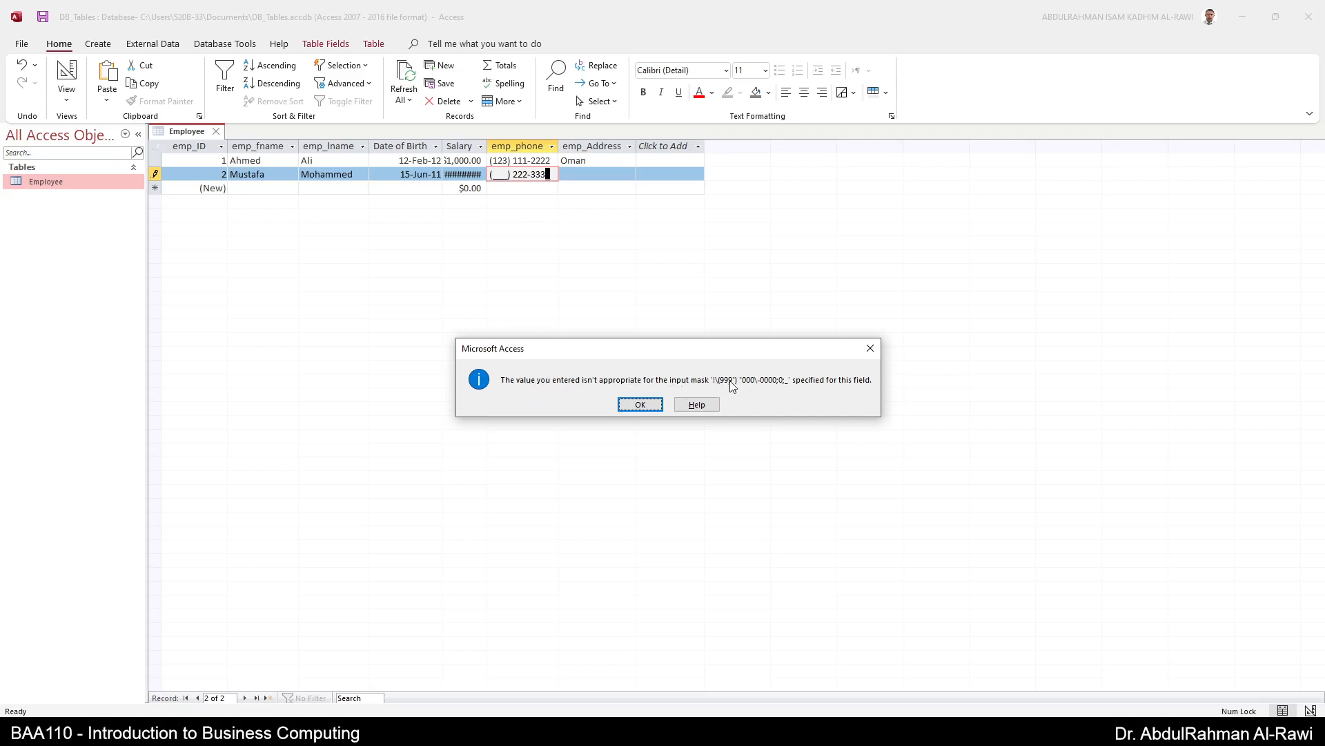
- Dismiss the input-mask errors and try adding area code 546 and extra digits to the phone
click(640, 404)
click(632, 404)
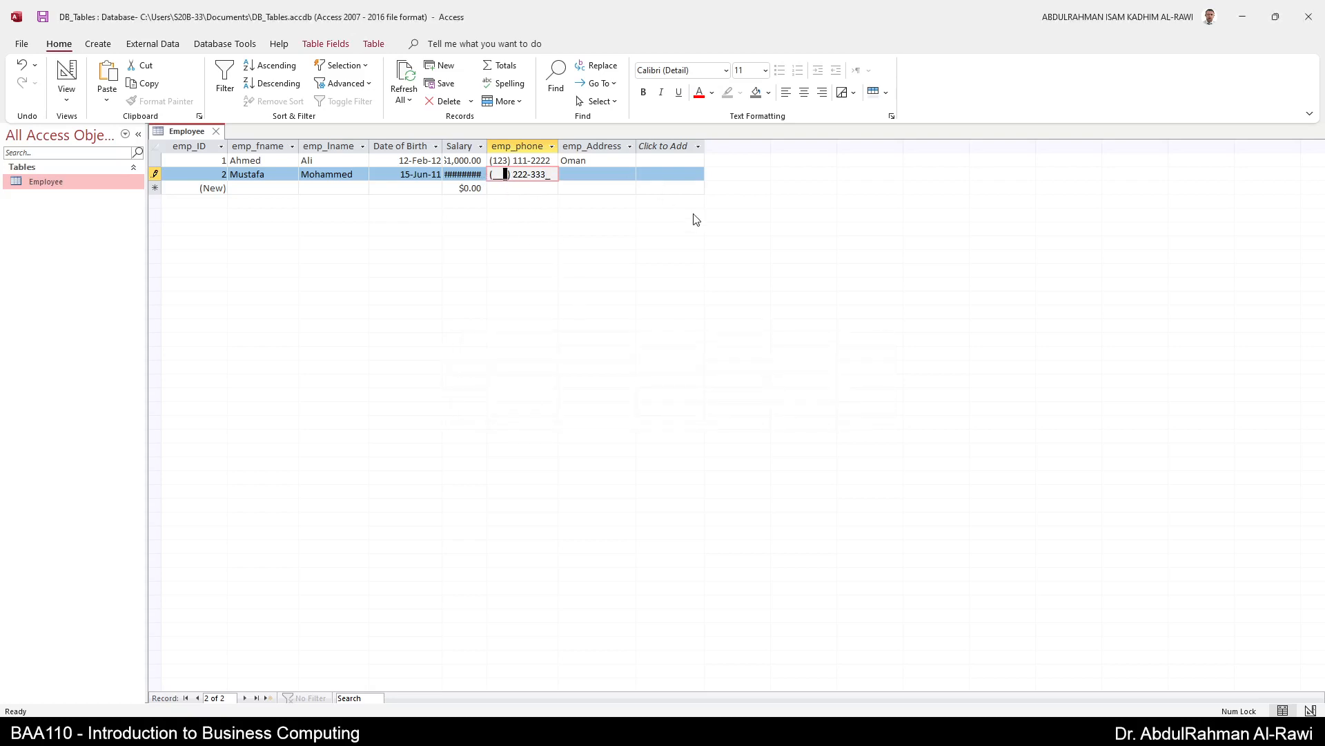
key(Left)
key(Left)
text(546)
key(Return)
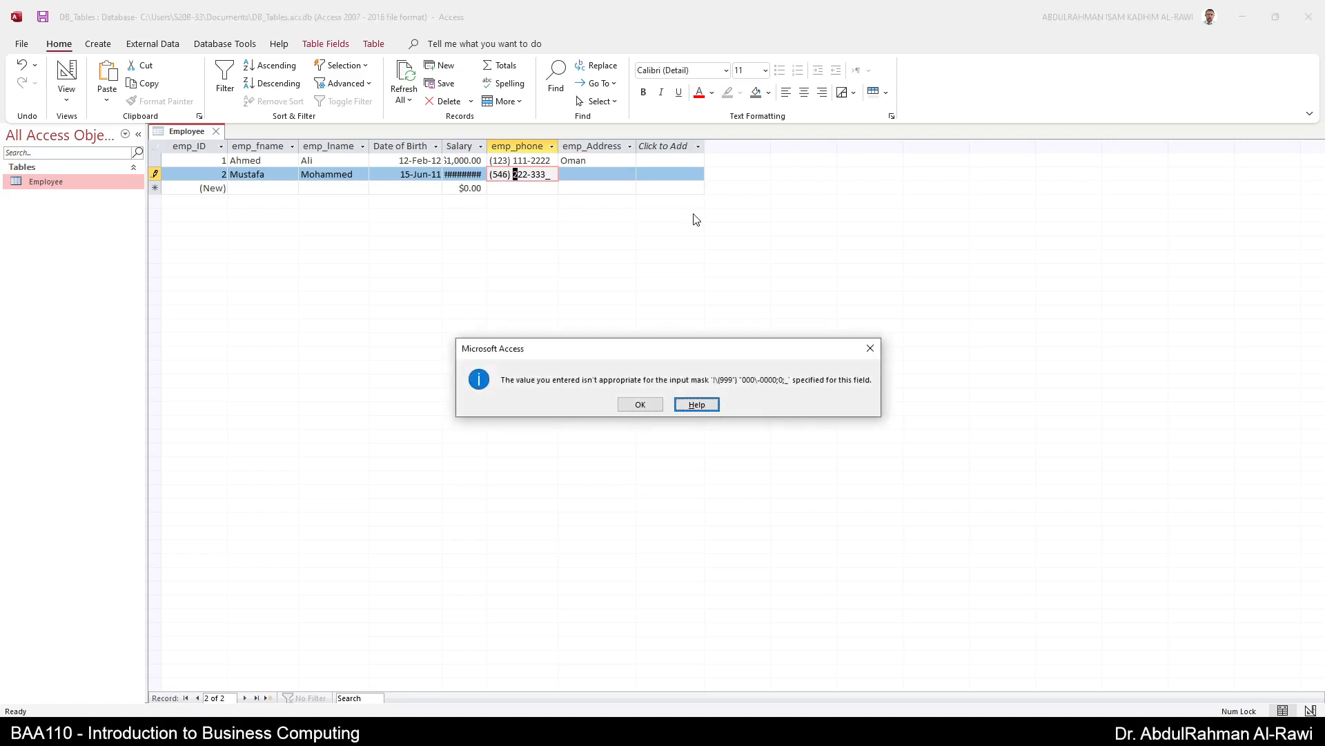
key(Tab)
key(Return)
key(Right)
key(Right)
key(Right)
key(Right)
key(Right)
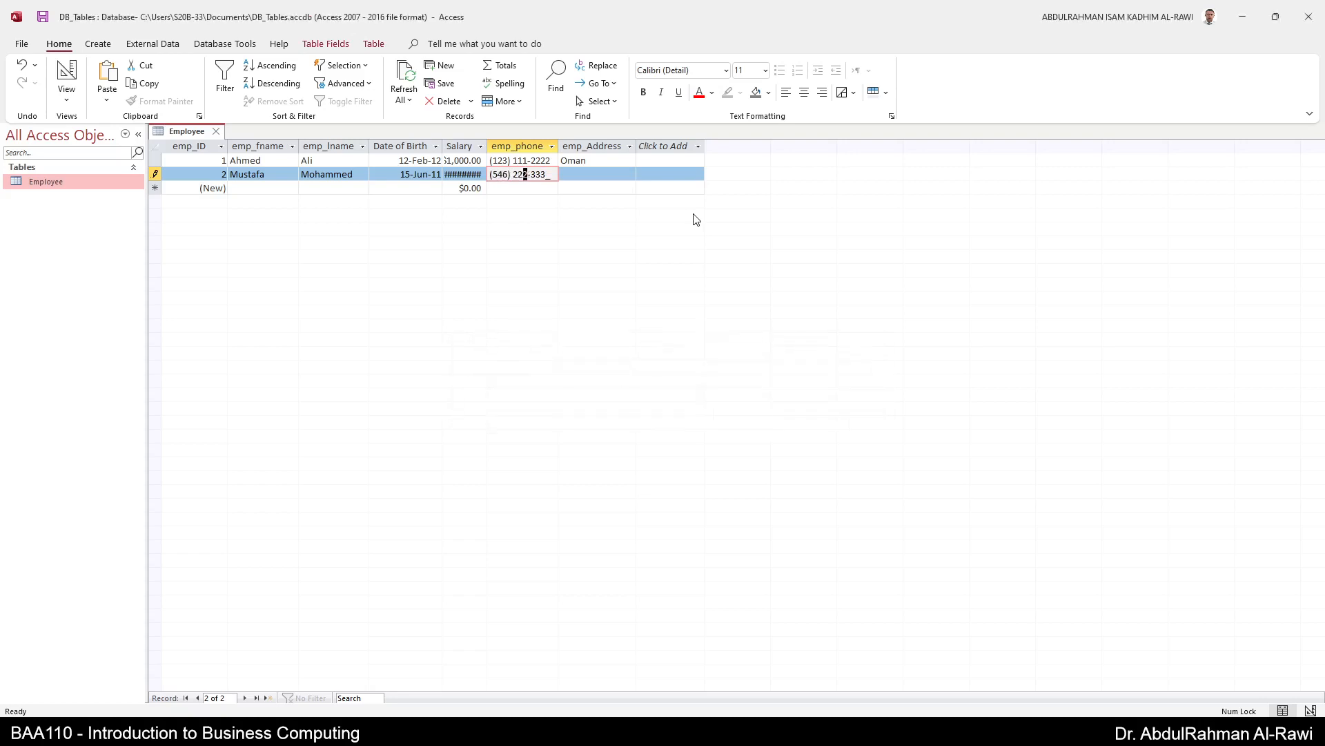
text(22)
- Replace the phone's area code with 123
click(606, 179)
double_click(500, 174)
key(BackSpace)
click(607, 176)
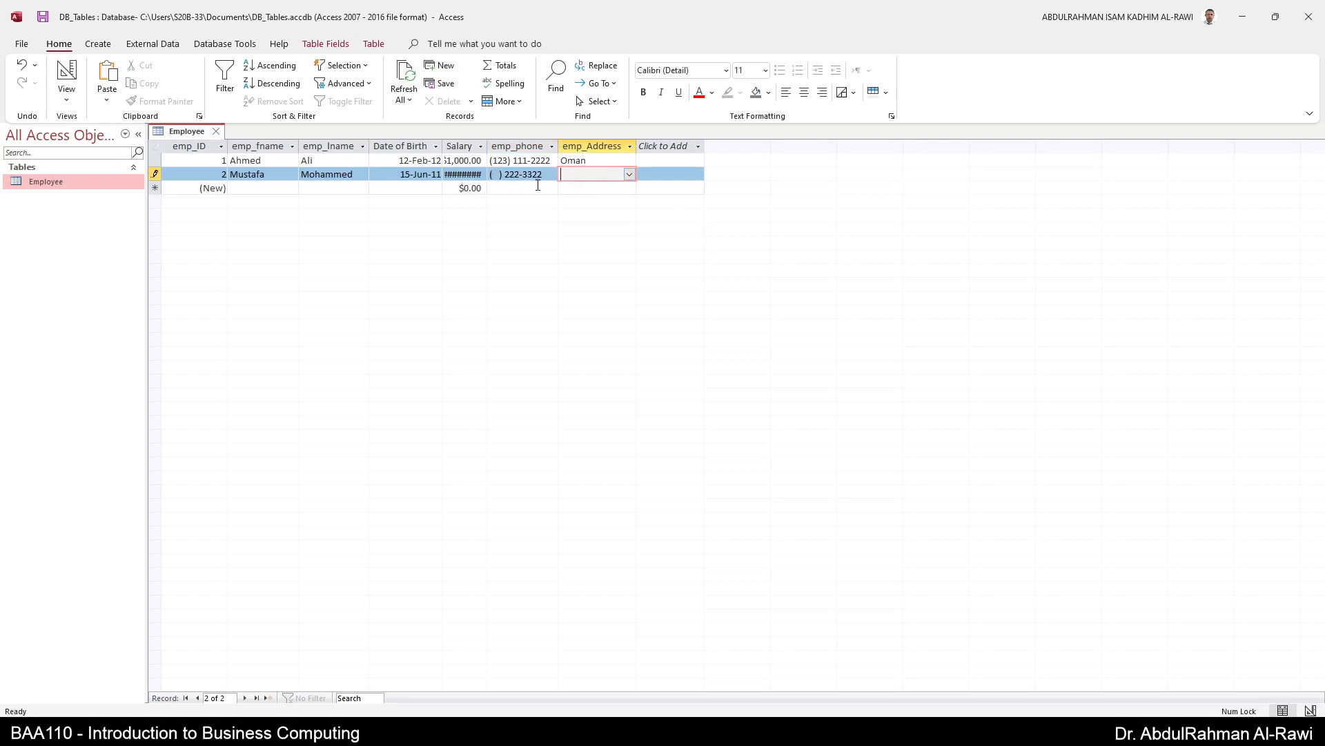
click(496, 174)
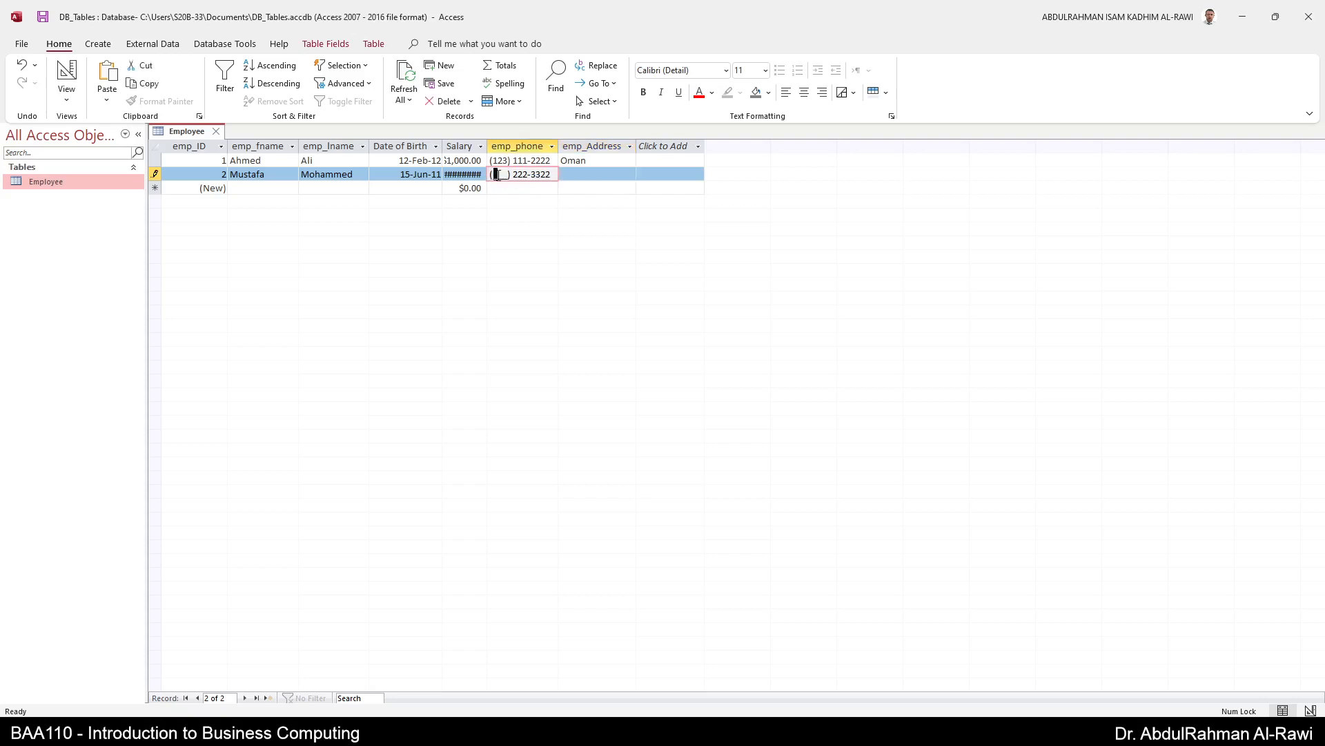
text(123)
- Set the second employee's address to Bahrain and save the record
click(594, 172)
click(630, 174)
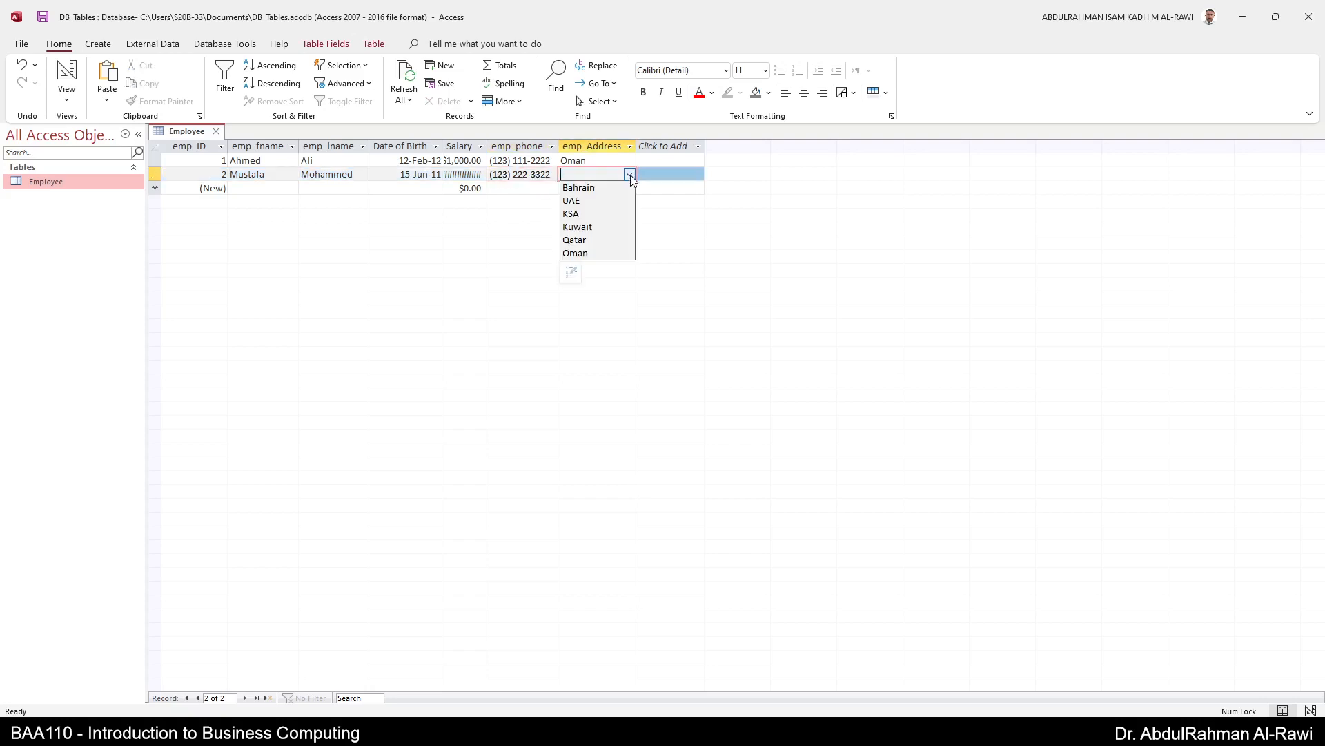
click(612, 189)
click(530, 177)
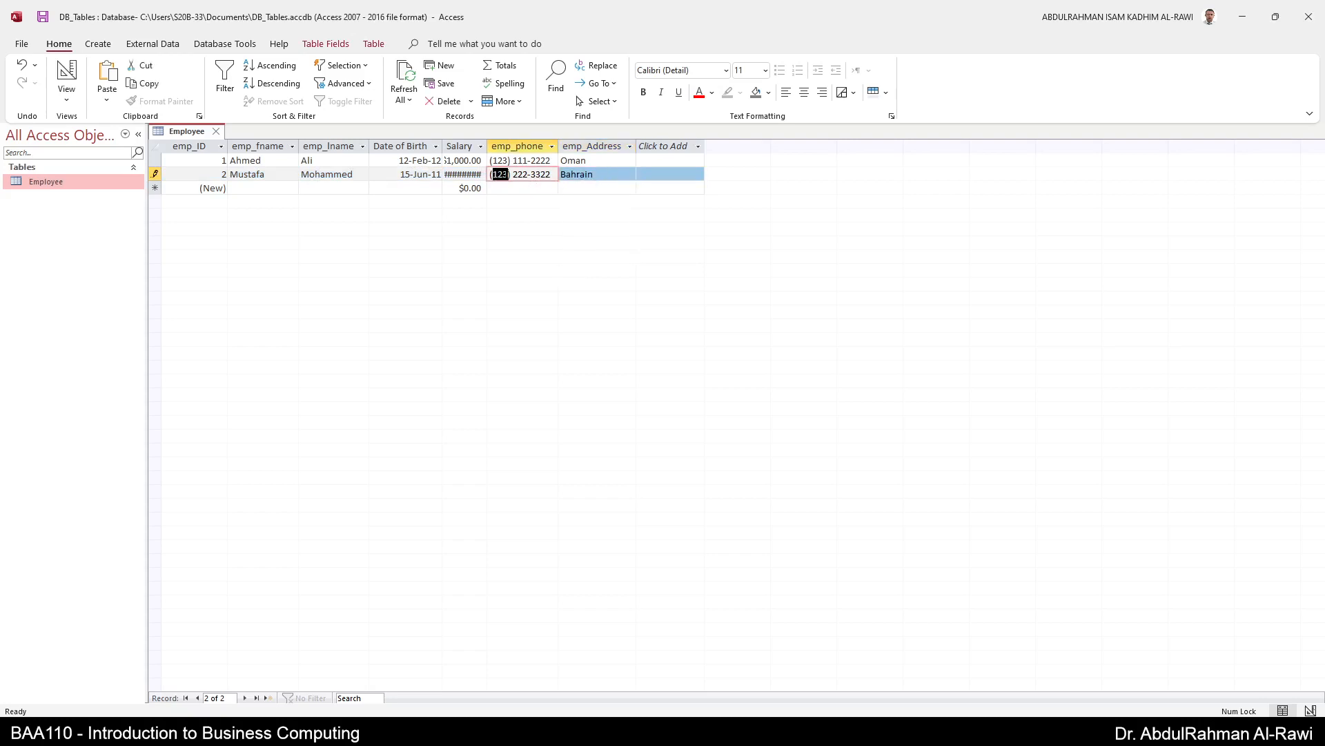
click(243, 187)
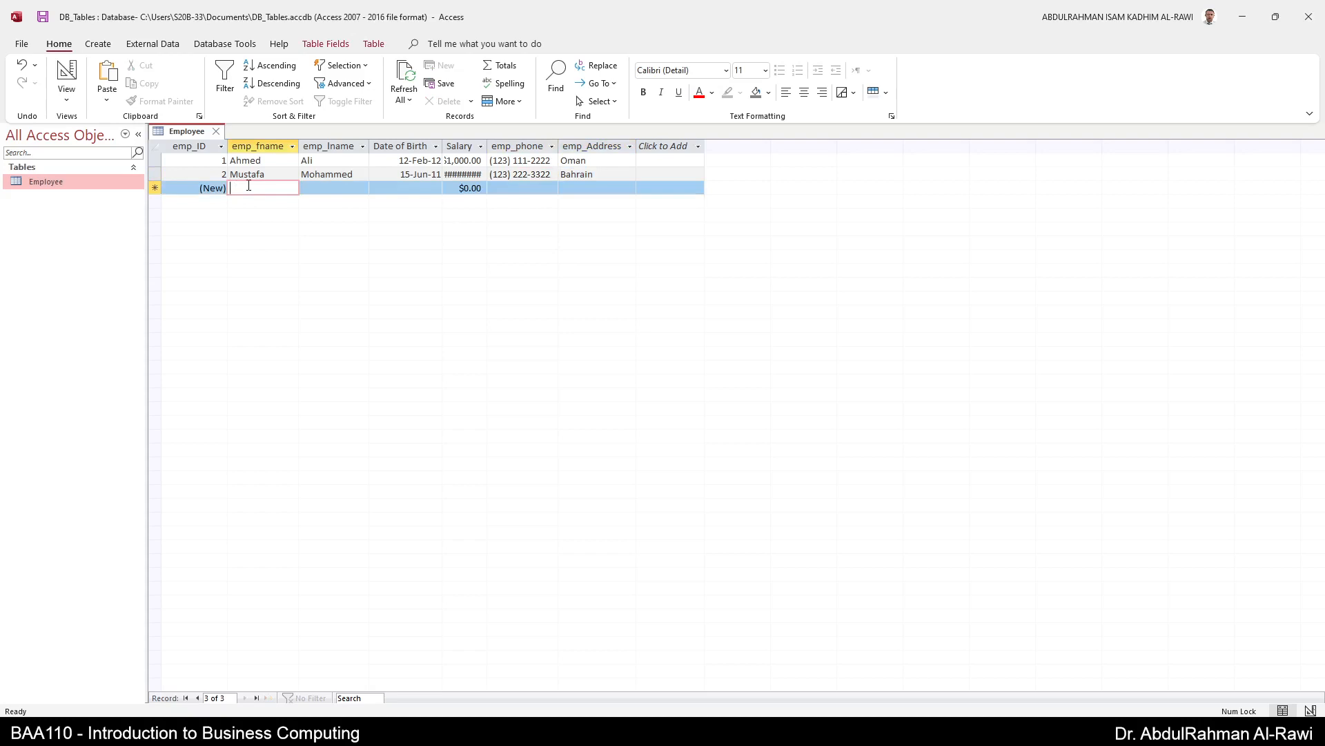
- Enter the third employee's first and last name with birth date 13-Jul-10
text(Sara)
key(BackSpace)
key(BackSpace)
key(BackSpace)
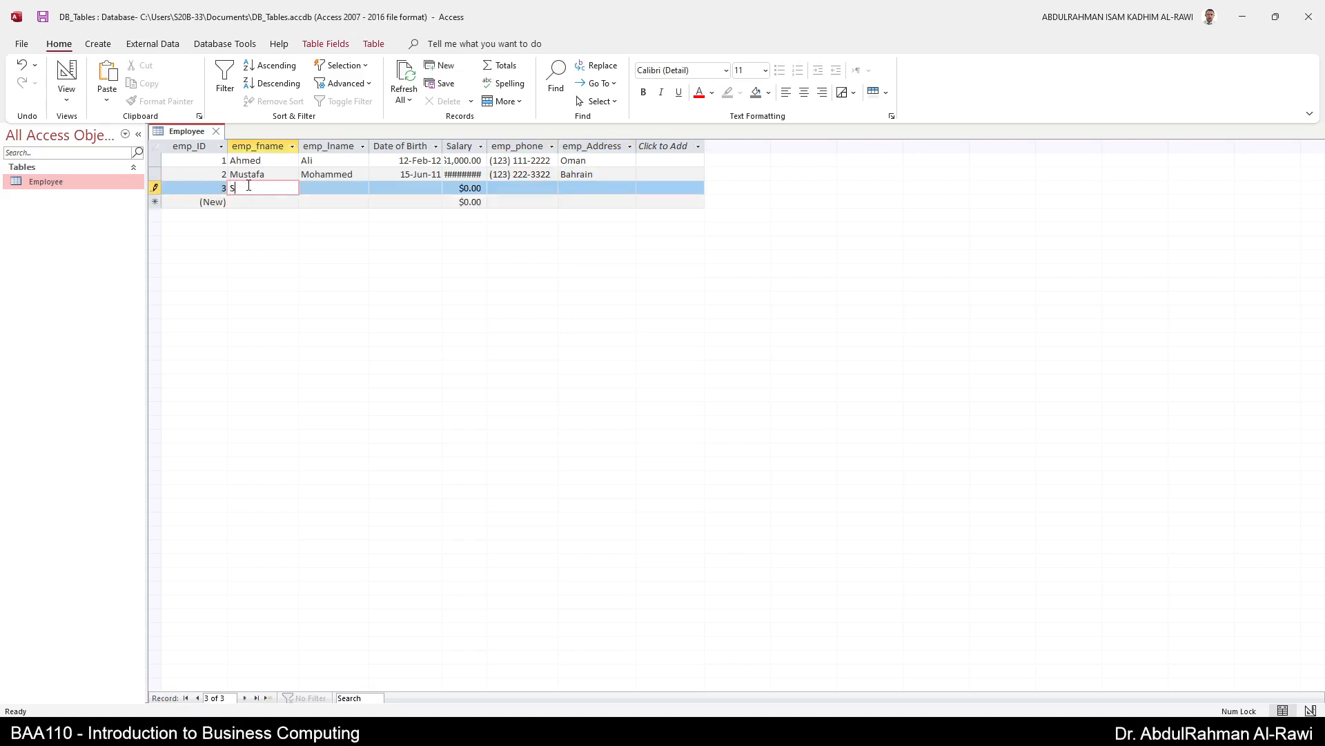
key(Tab)
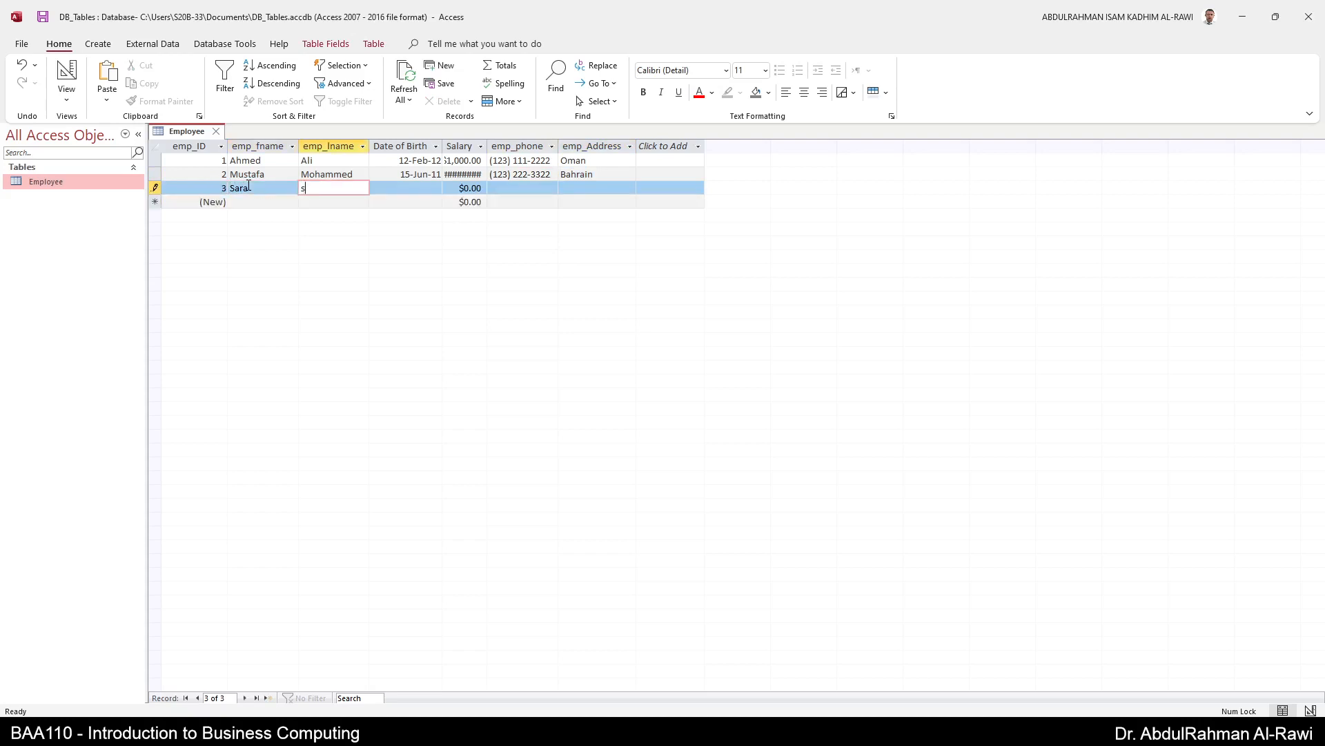
key(Tab)
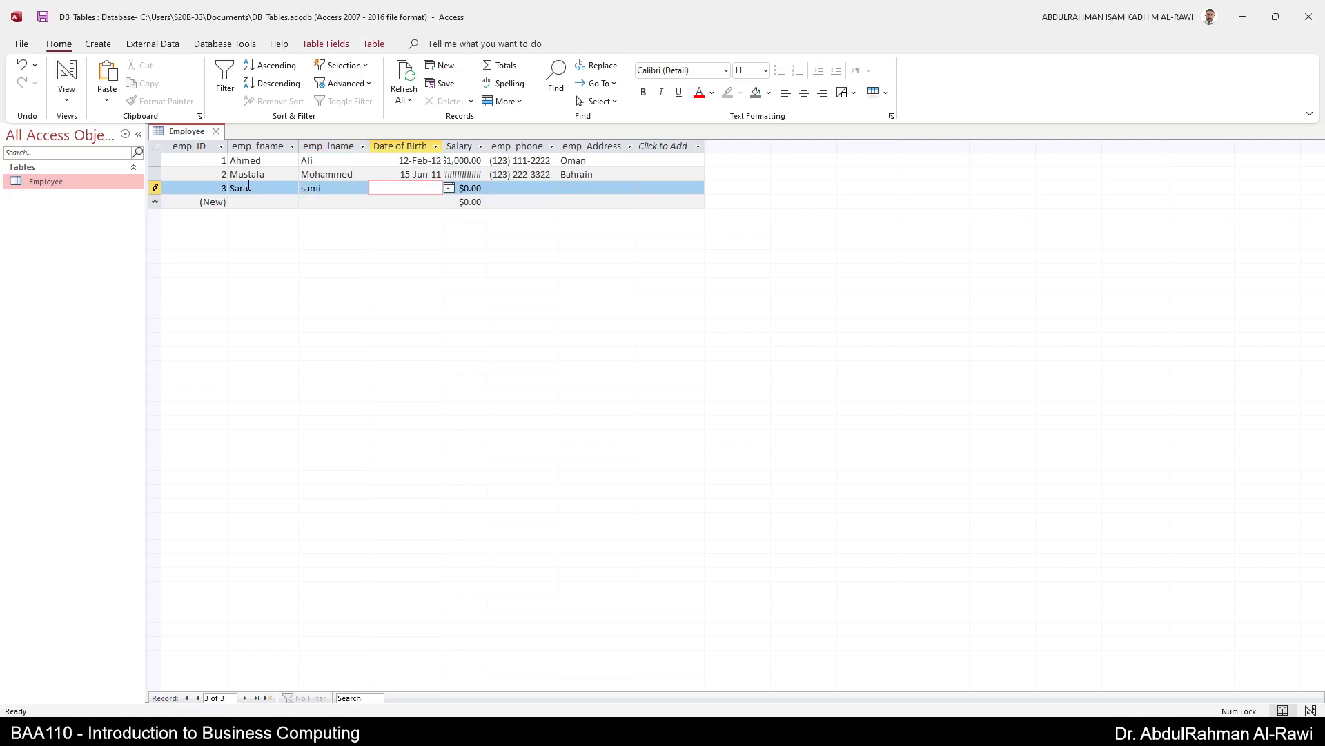
text(13-Jul-10)
key(Tab)
- Give the third employee salary 1320, a phone number and address KSA, then save
text(1320)
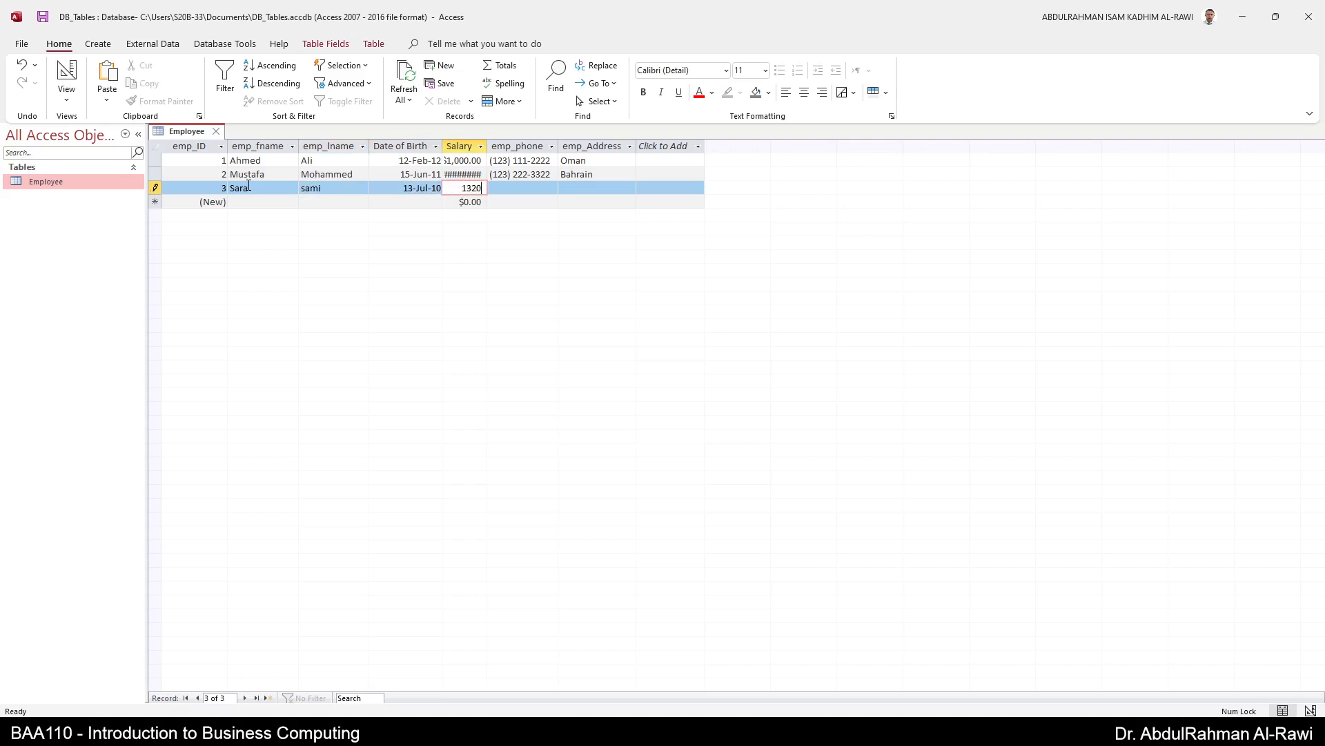
key(Tab)
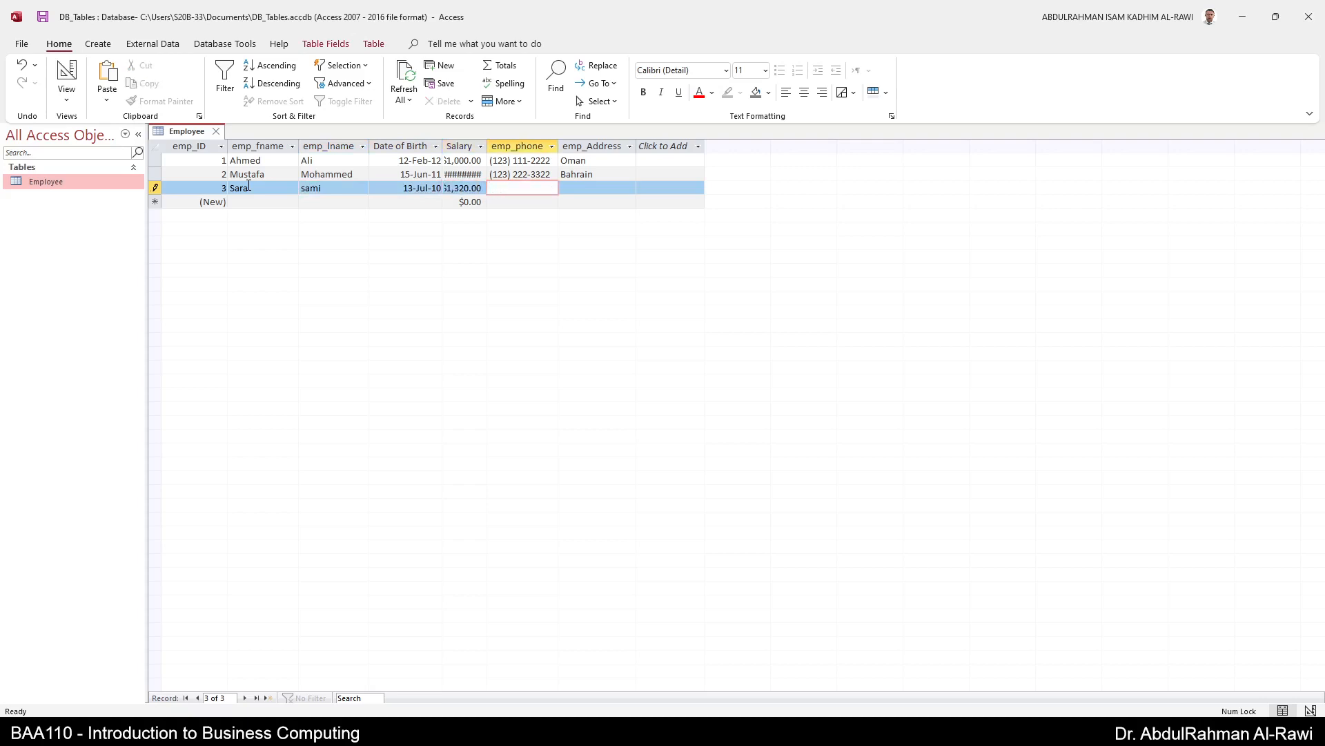
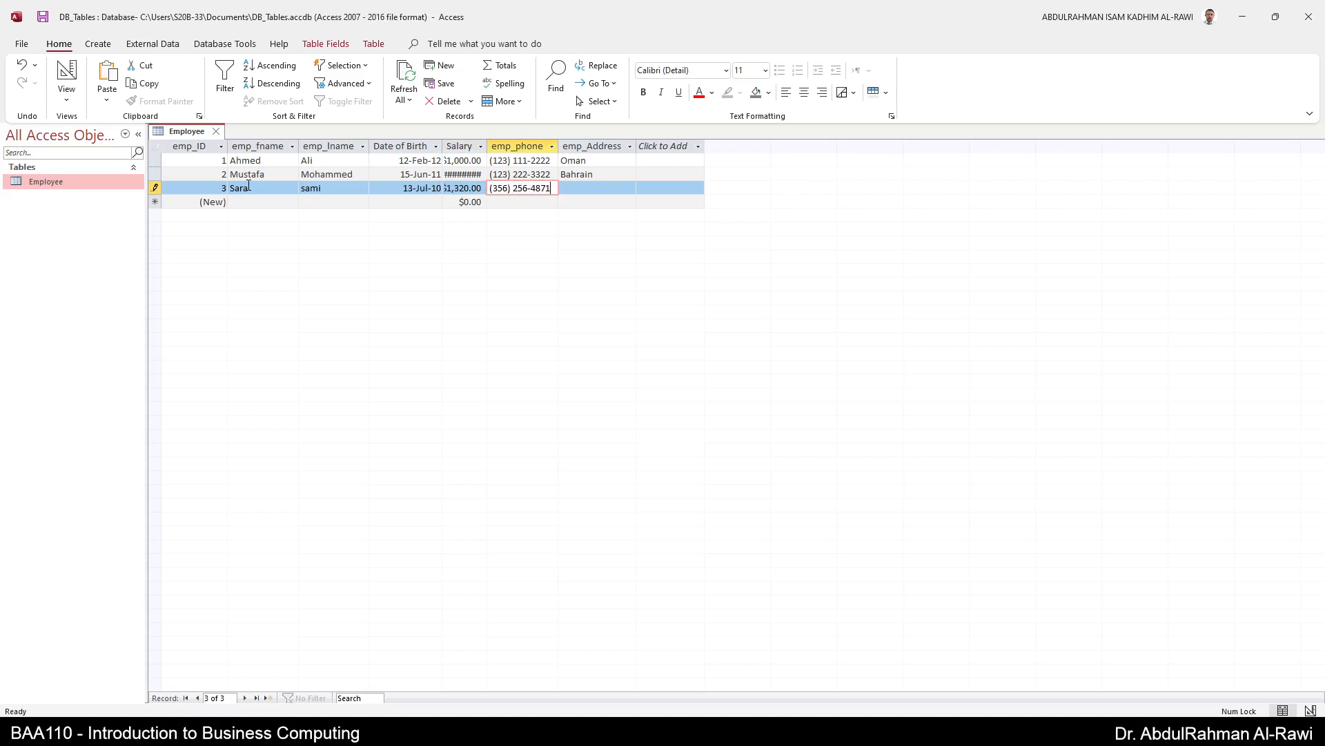
key(Tab)
text(k)
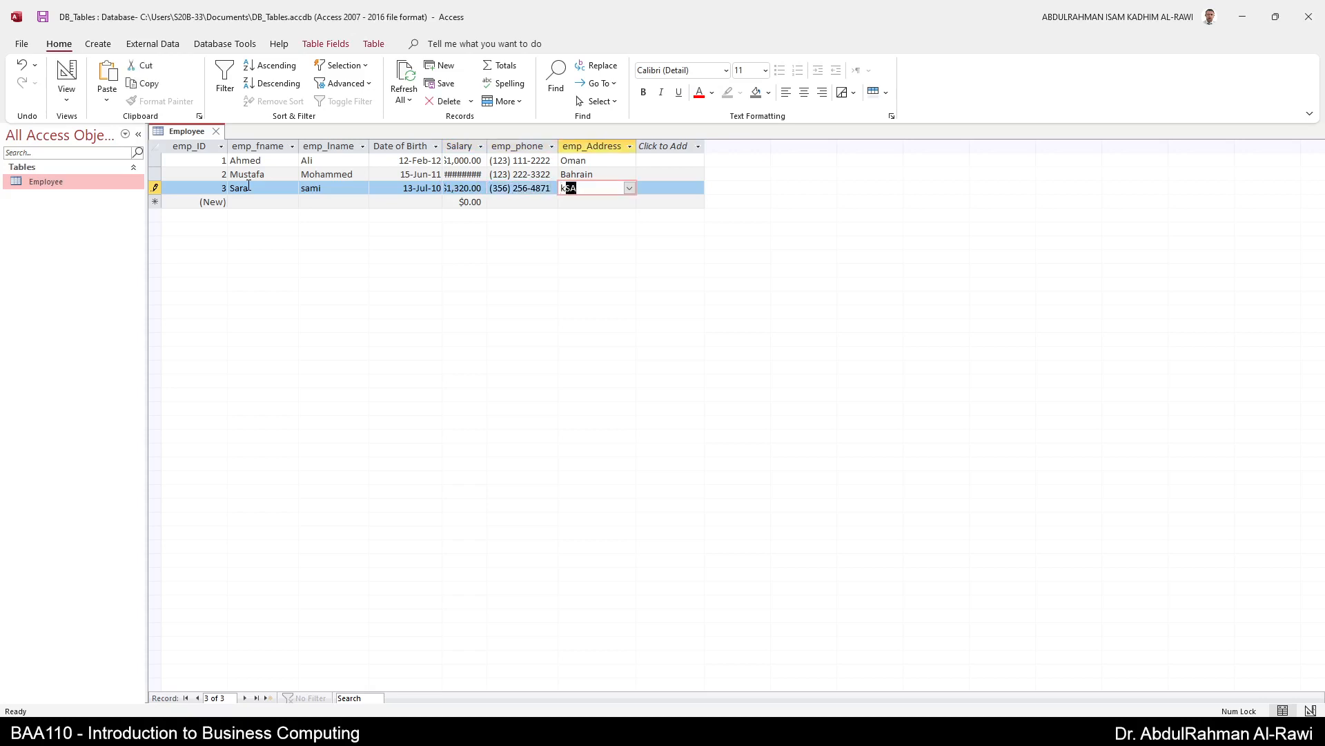
key(Tab)
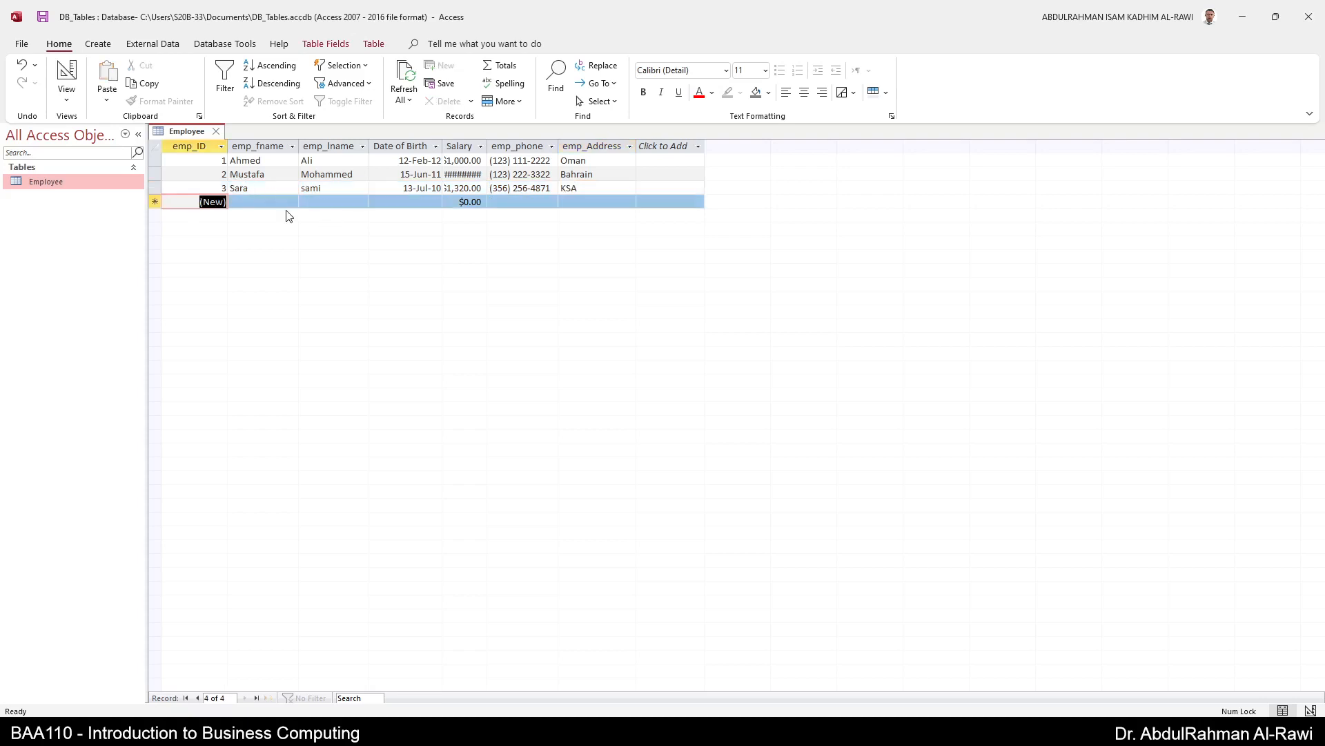
key(Tab)
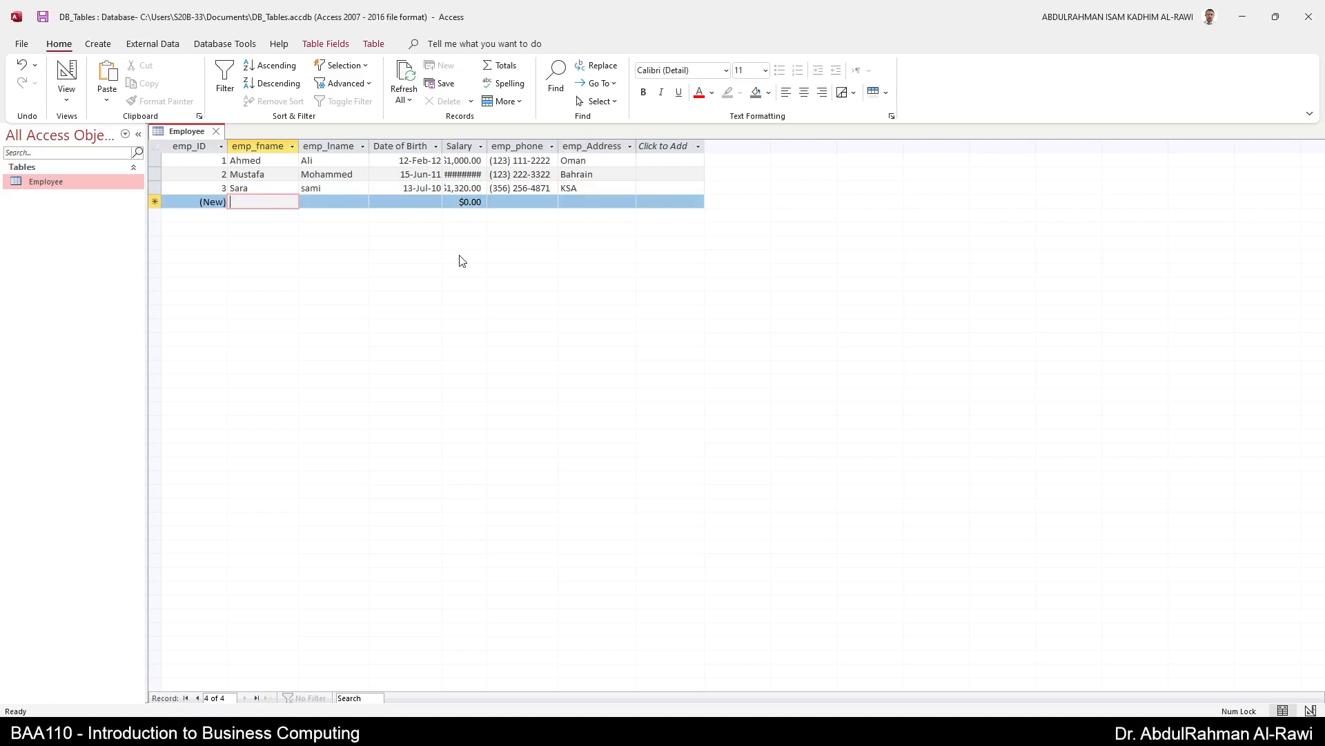
- Enter the fourth employee's first and last name, correcting the misspelt last name
key(Tab)
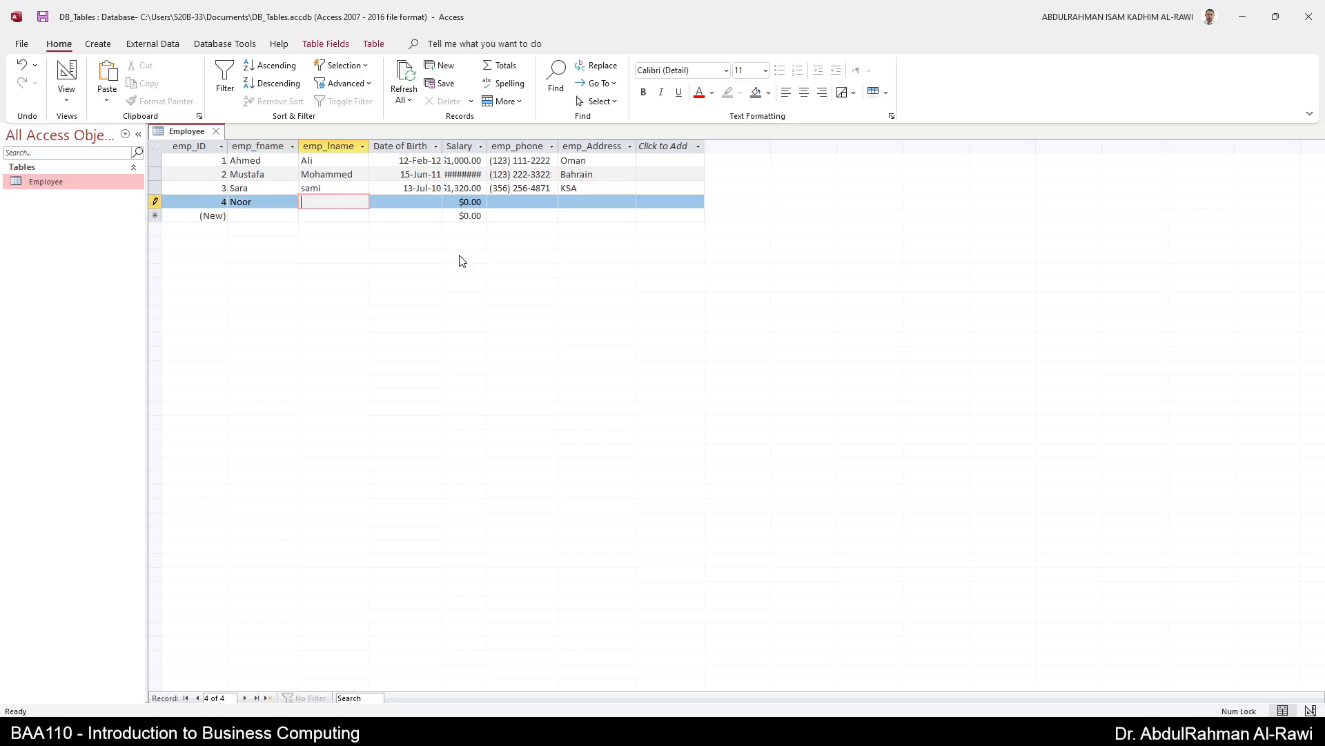
key(Tab)
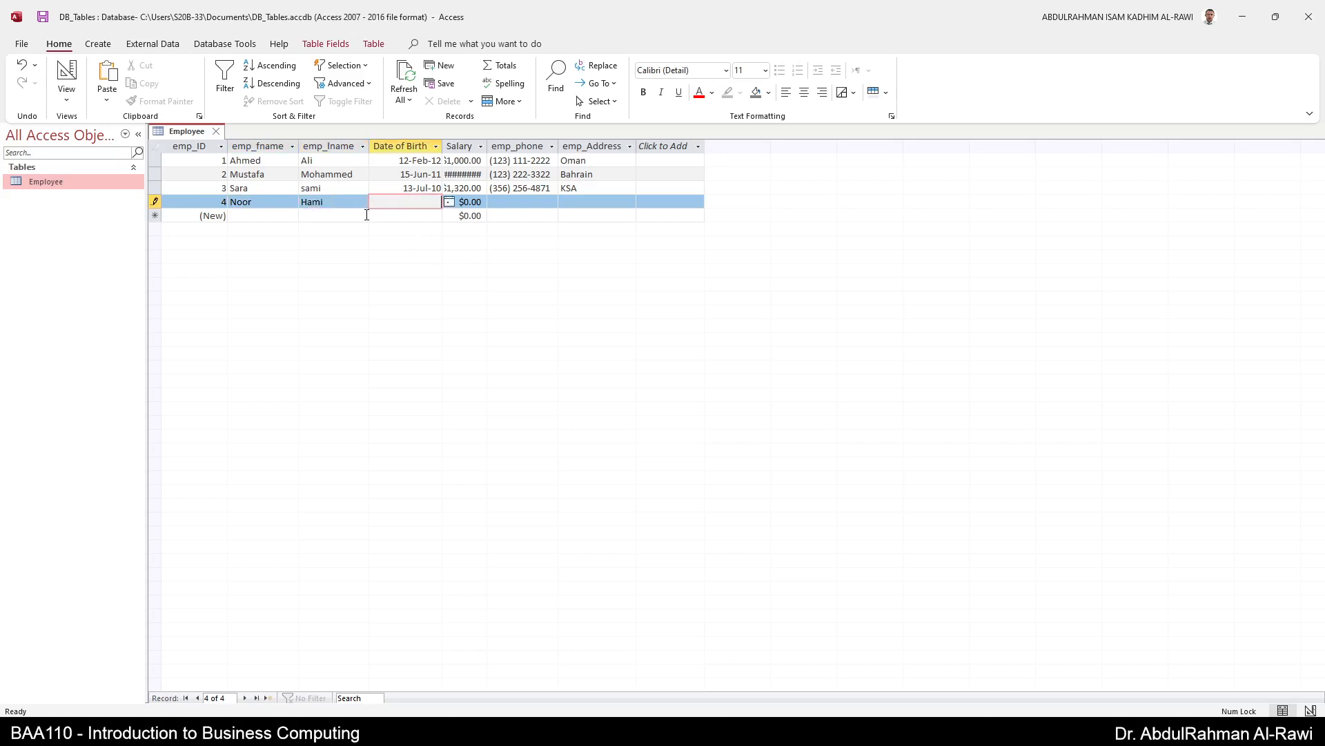
click(334, 198)
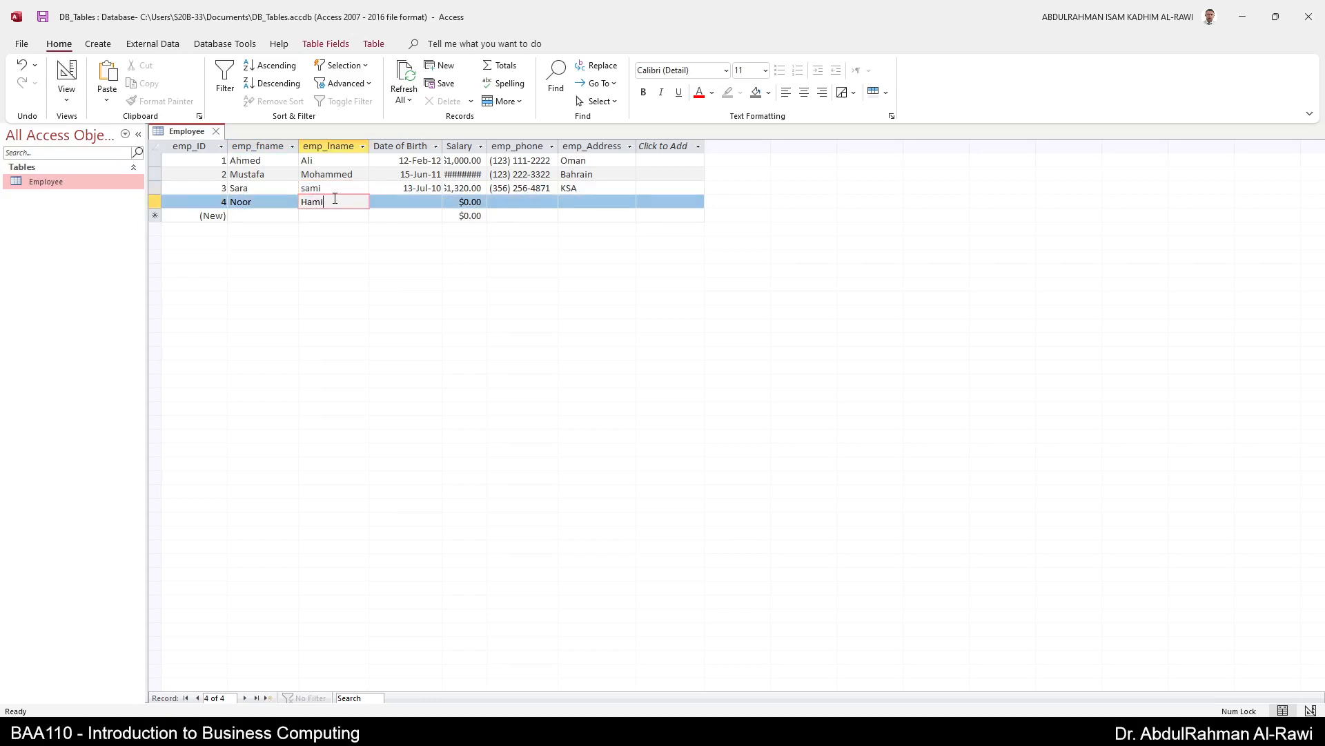
key(BackSpace)
key(BackSpace)
key(Tab)
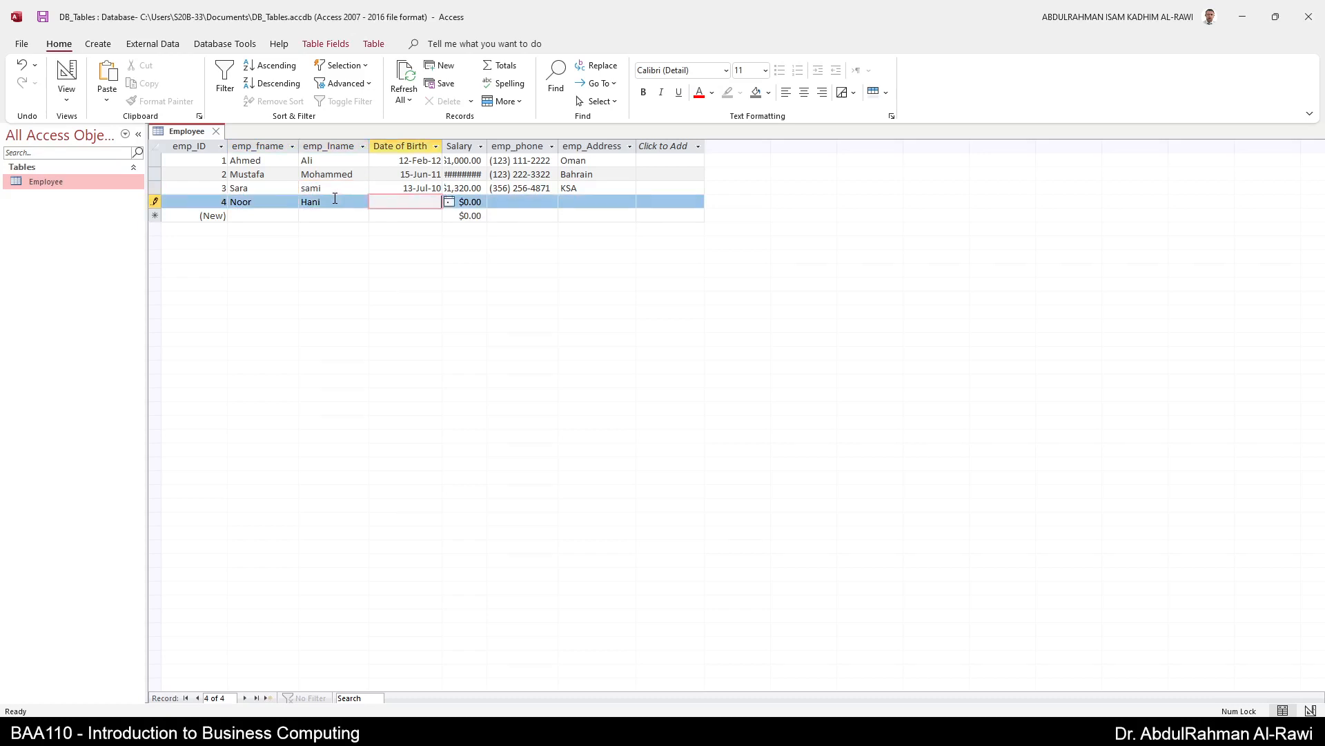
- Enter birth date 10-Mar-14, salary 2000, a phone number and address 'kuwa'
text(10-Mar-14)
key(Tab)
text(2000)
key(Tab)
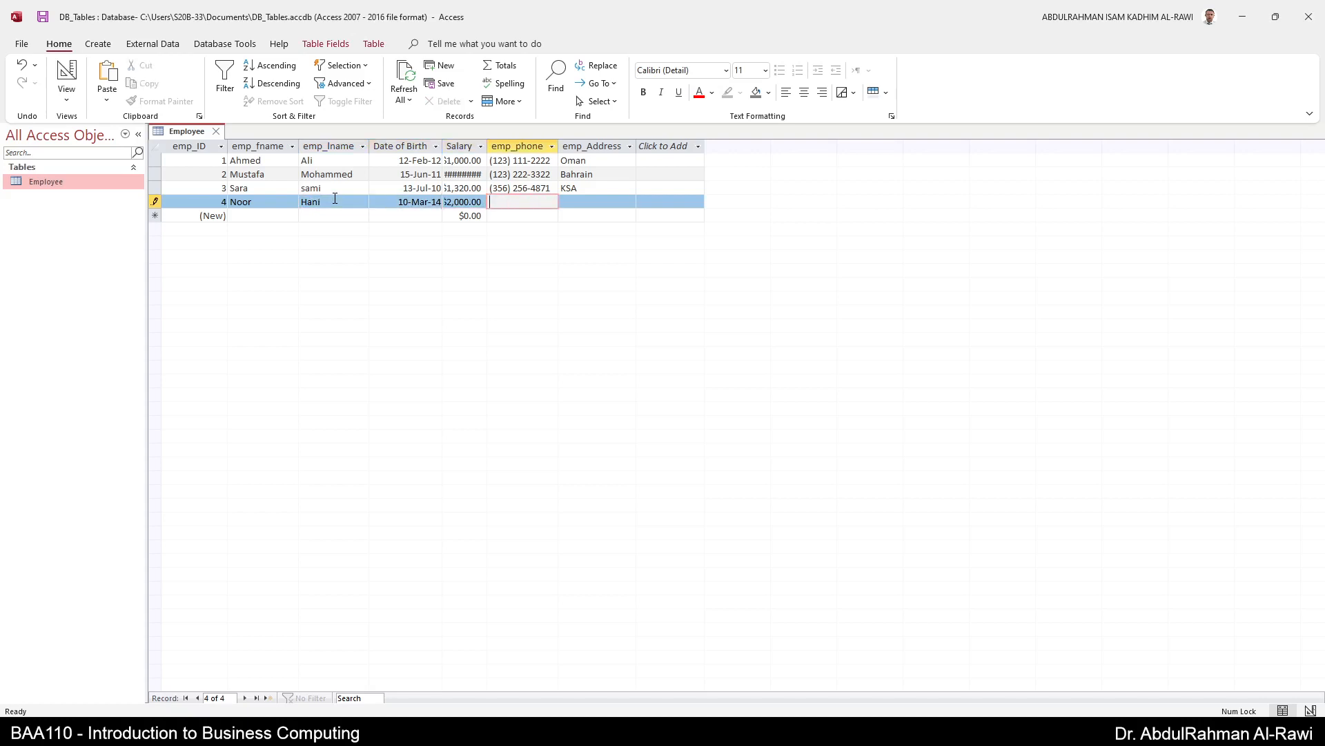
text(111) 222-3333)
key(Tab)
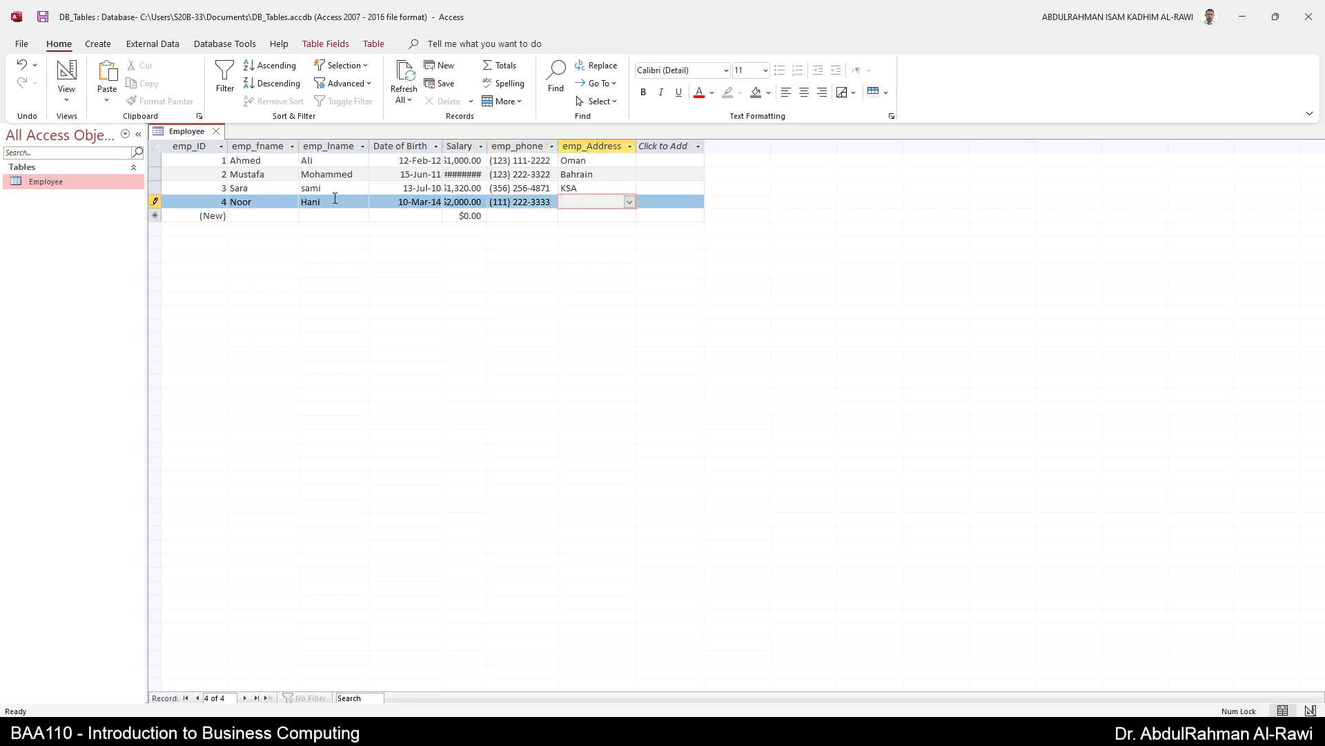
text(kuwa')
key(Tab)
- Dismiss the not-in-list prompt without editing the list, choose Kuwait as address, and save
key(Left)
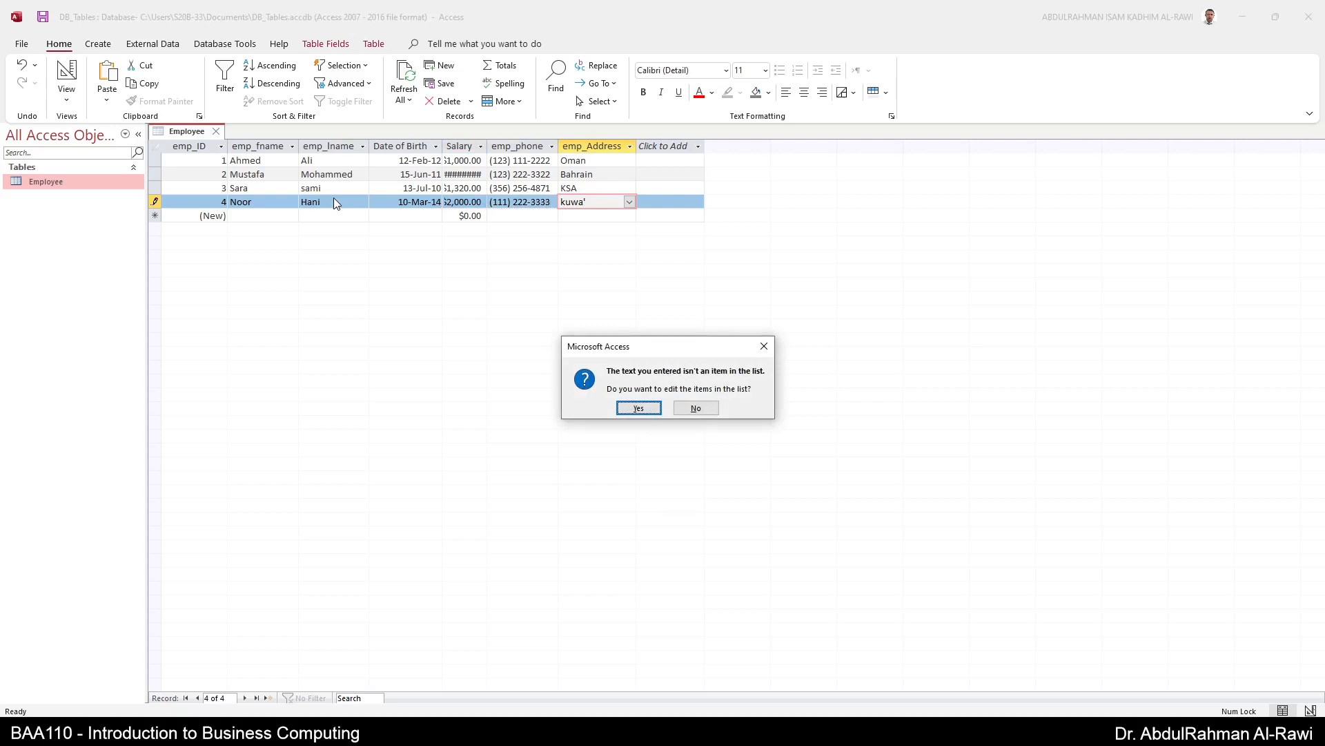
key(Return)
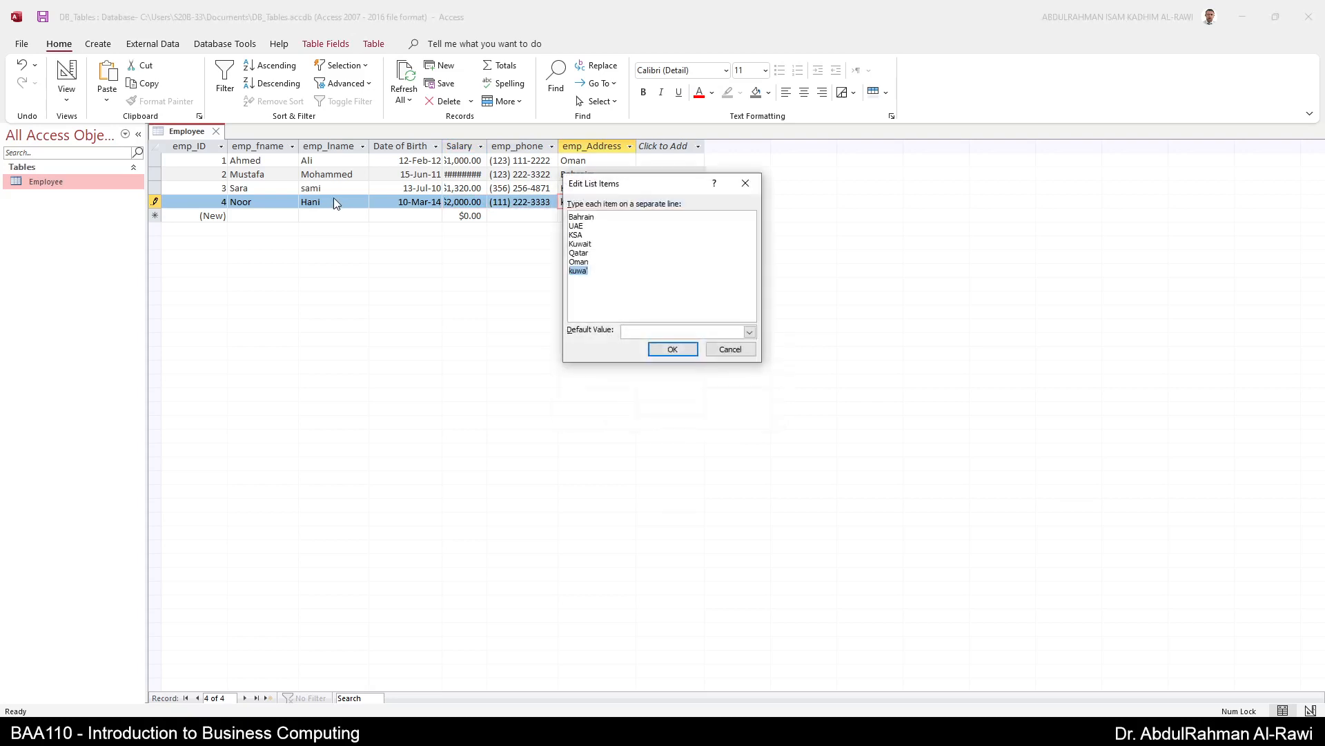
key(Escape)
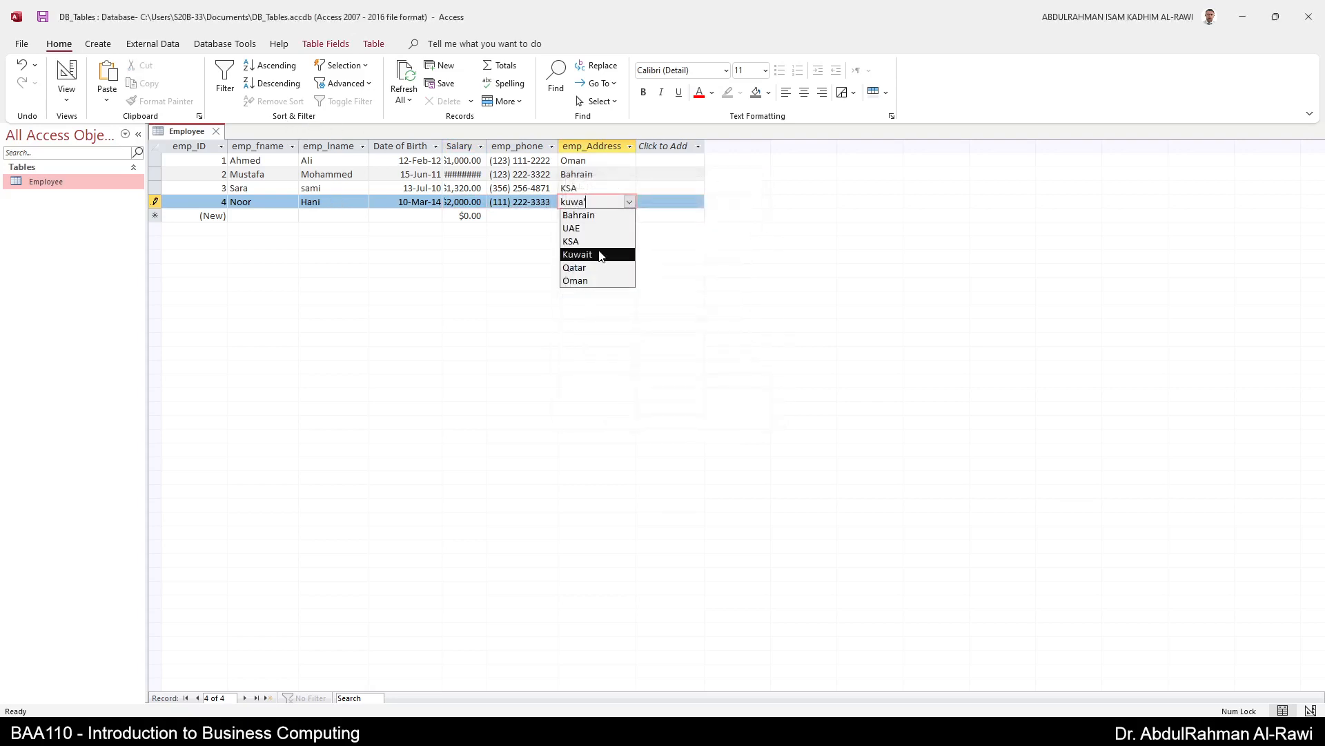
click(600, 255)
click(629, 201)
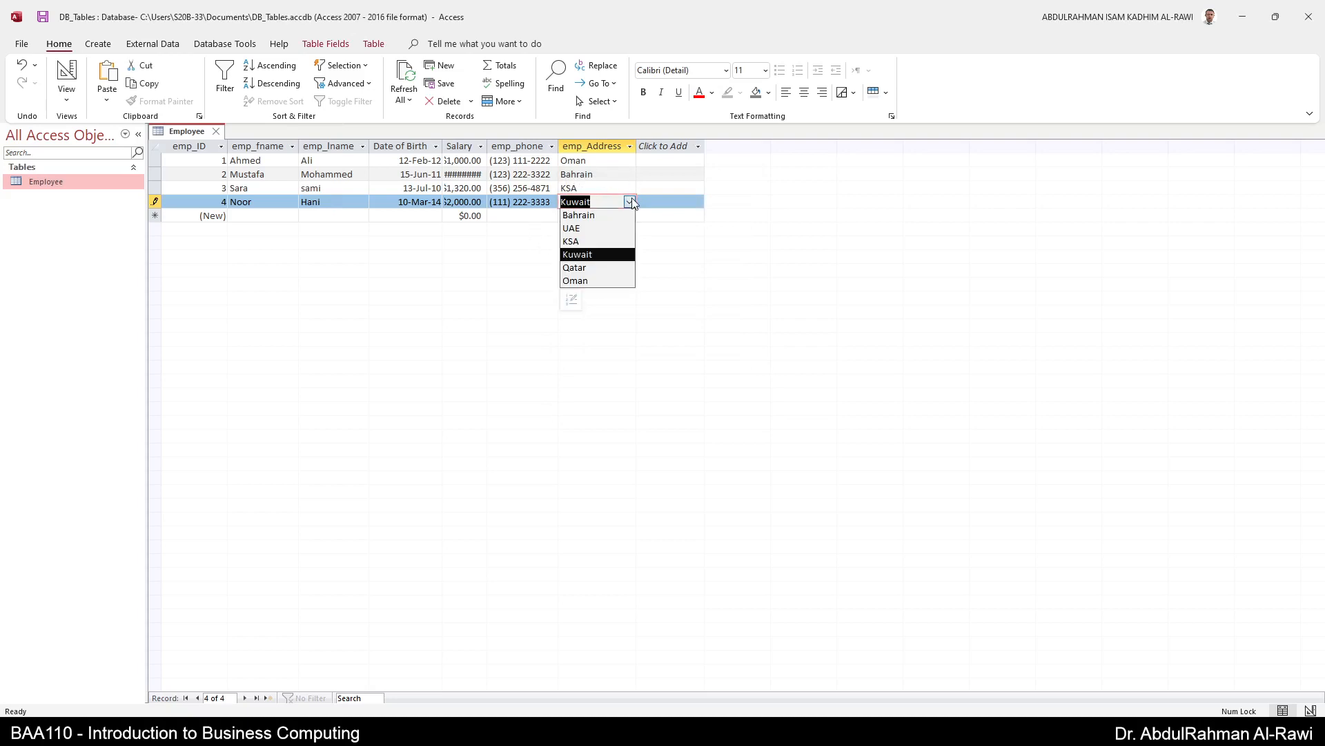
click(621, 187)
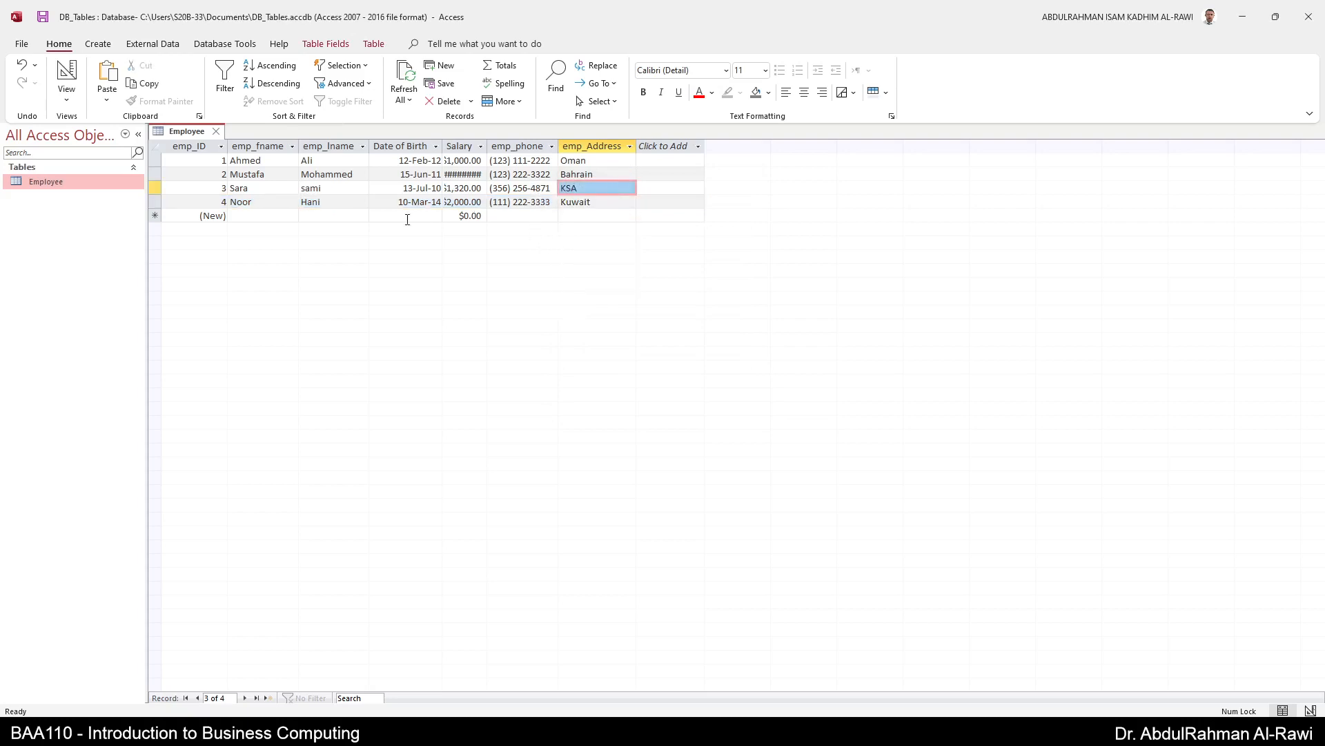
click(273, 216)
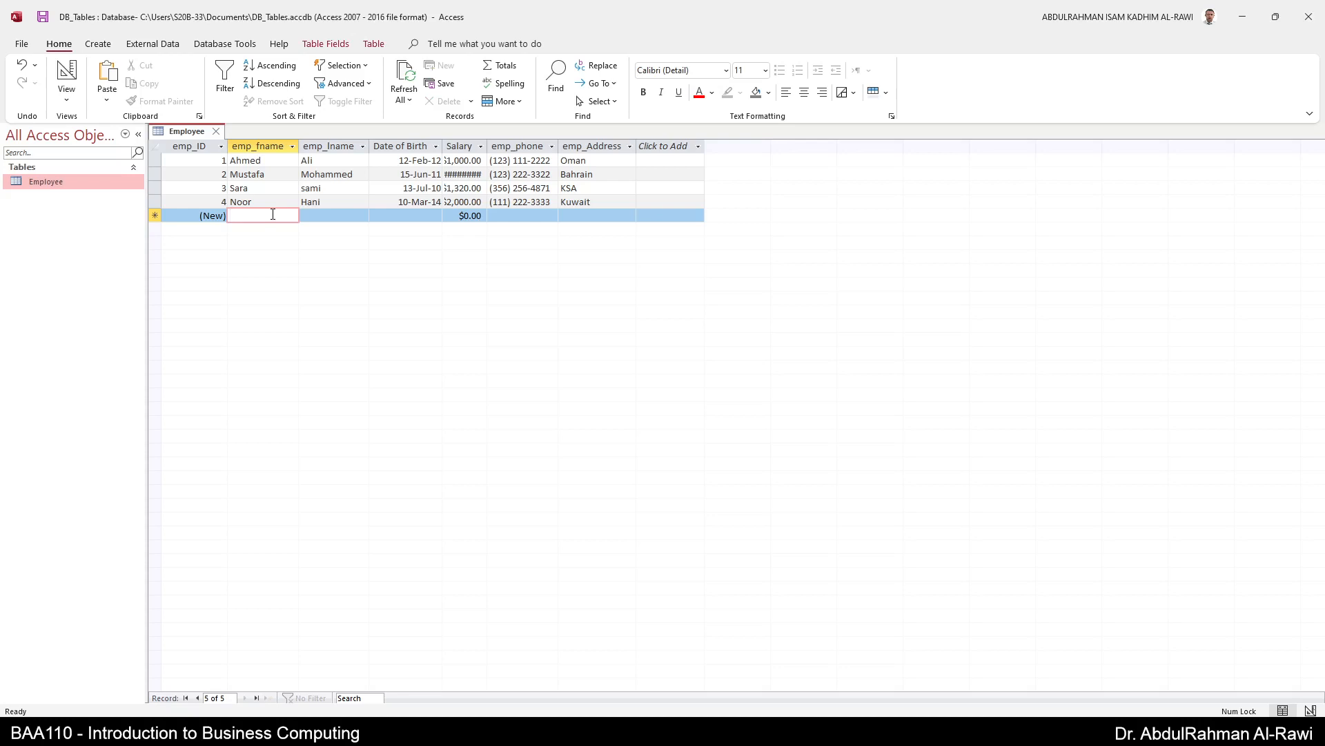
- Widen the Salary column to fit its values and select all the data columns
double_click(488, 146)
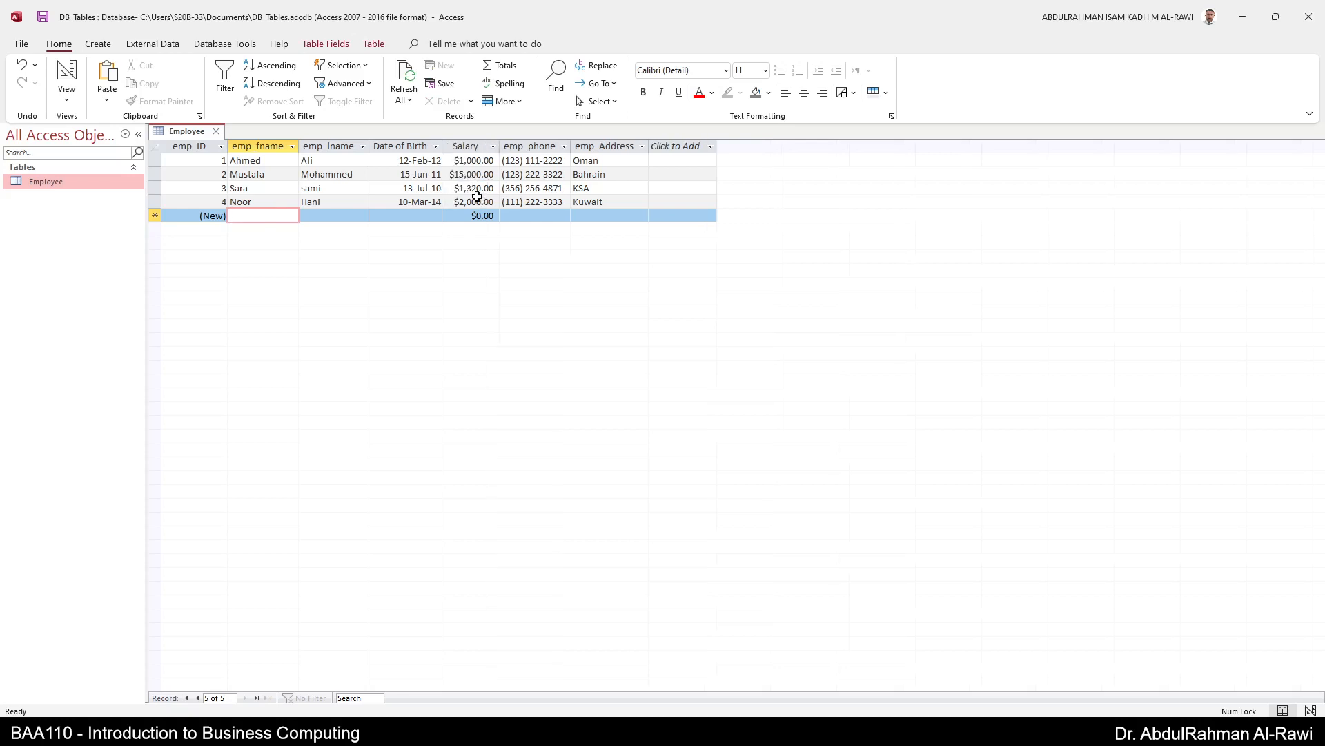
drag(186, 147, 674, 145)
click(675, 146)
click(805, 99)
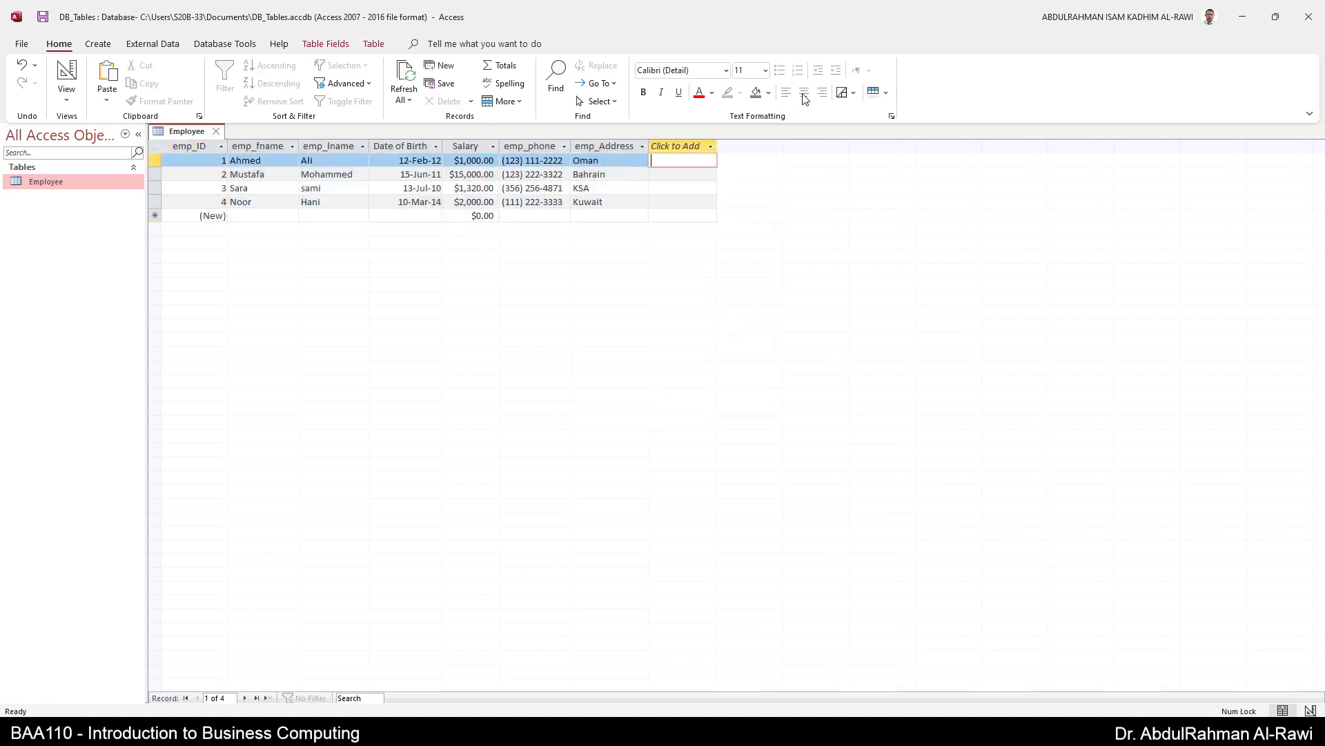
- Center the emp_Address column, make the datasheet text bold, and select the Salary column
click(586, 146)
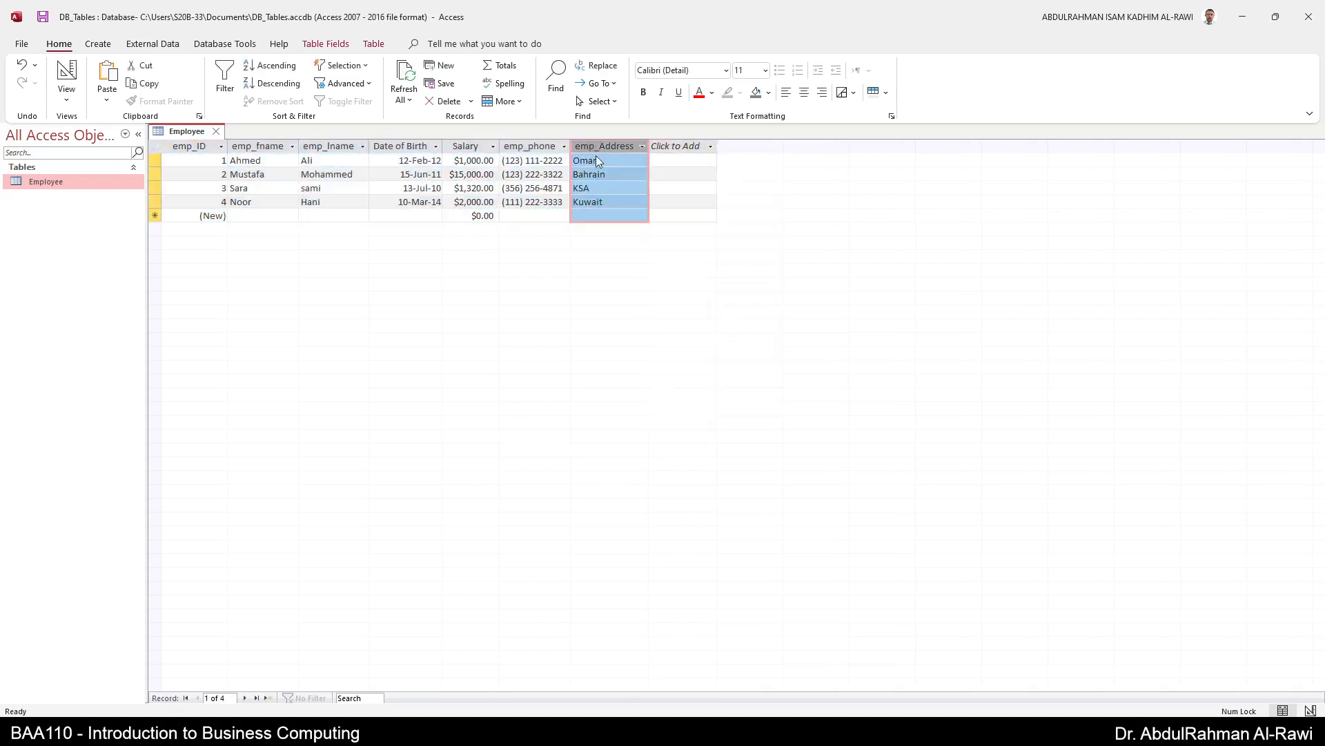
click(805, 94)
click(643, 92)
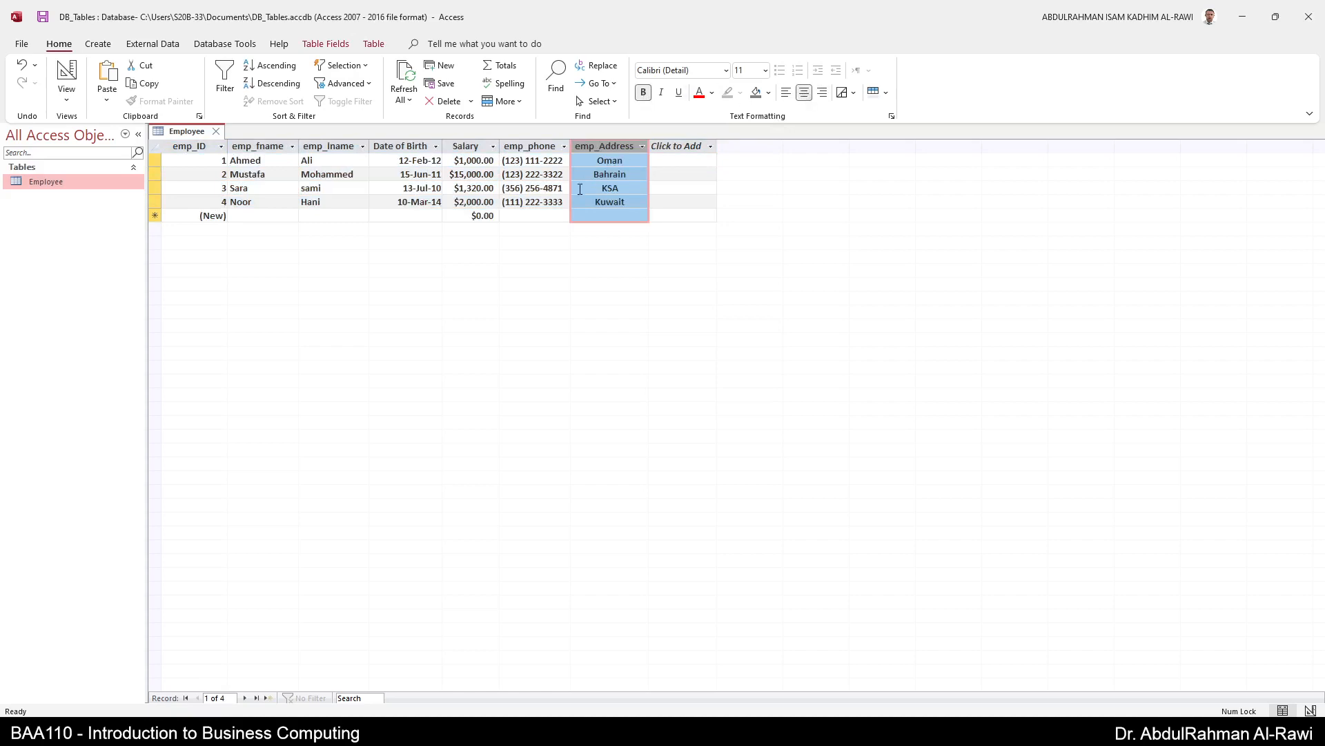
click(442, 177)
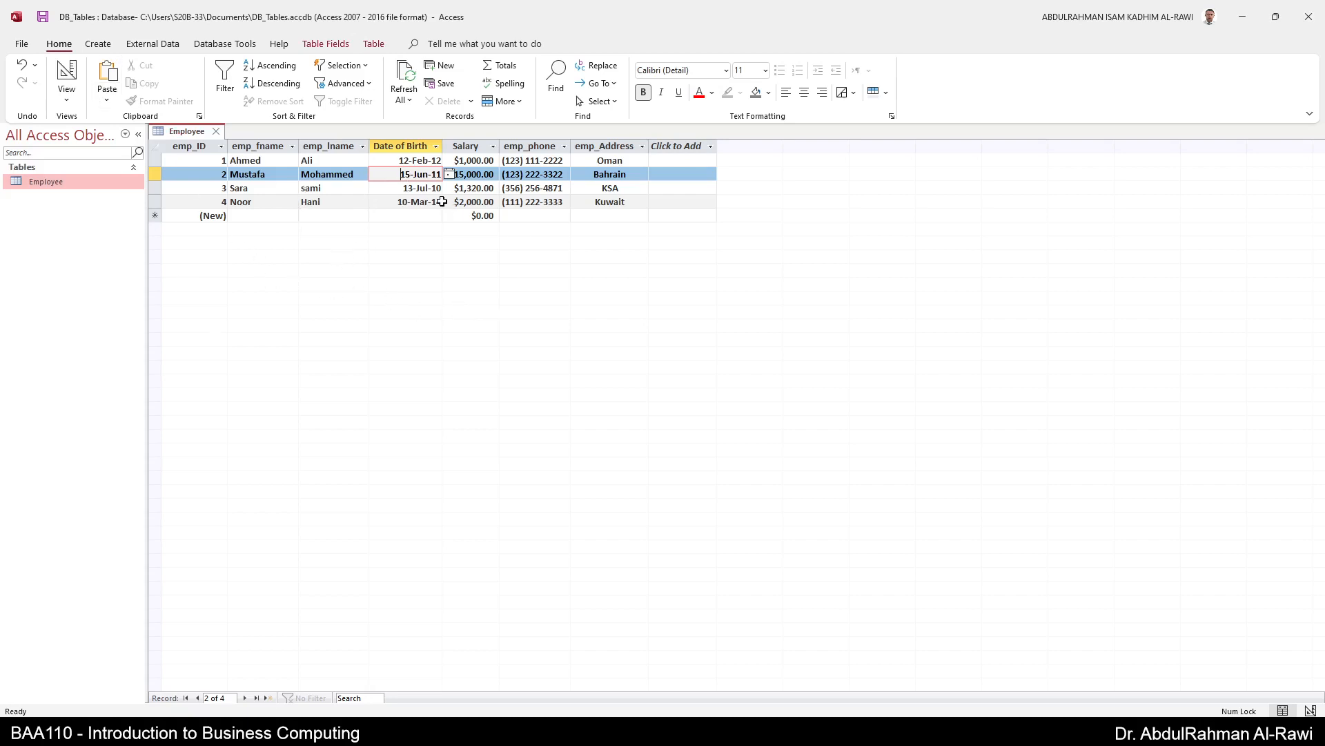
click(414, 200)
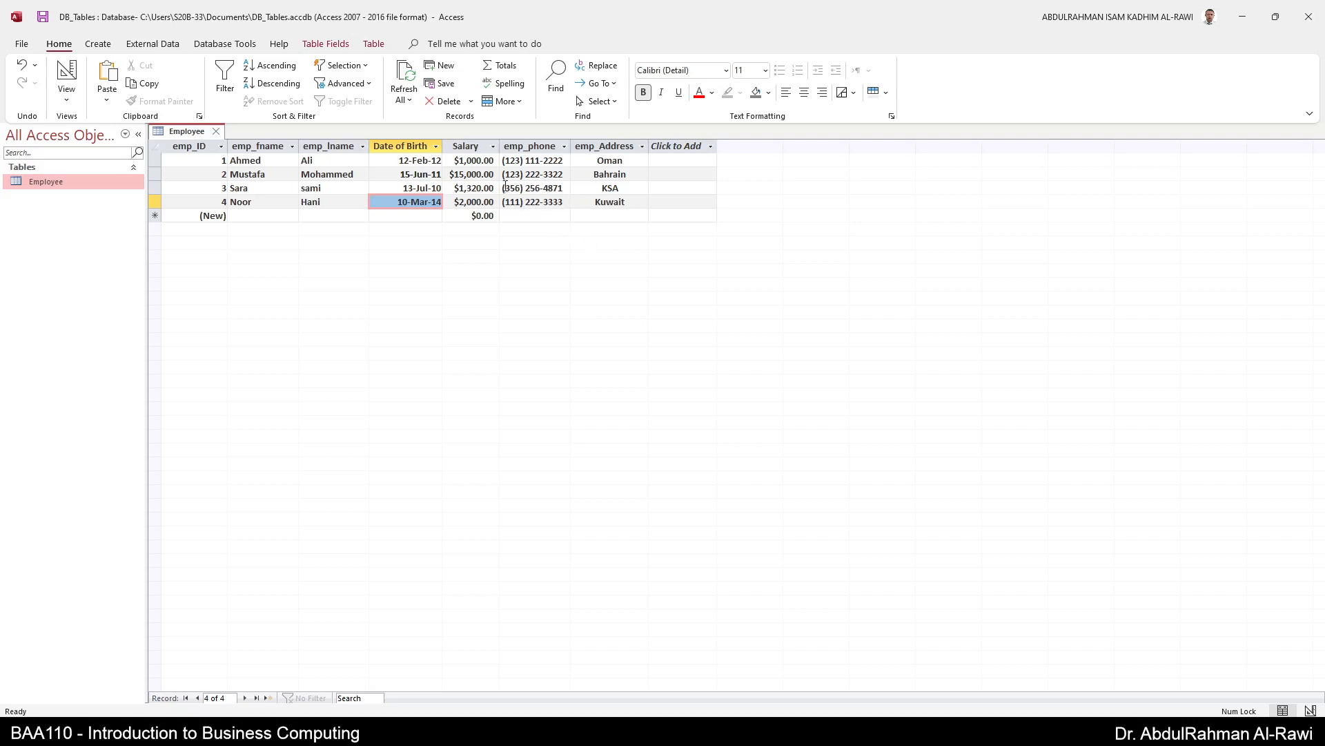
click(477, 148)
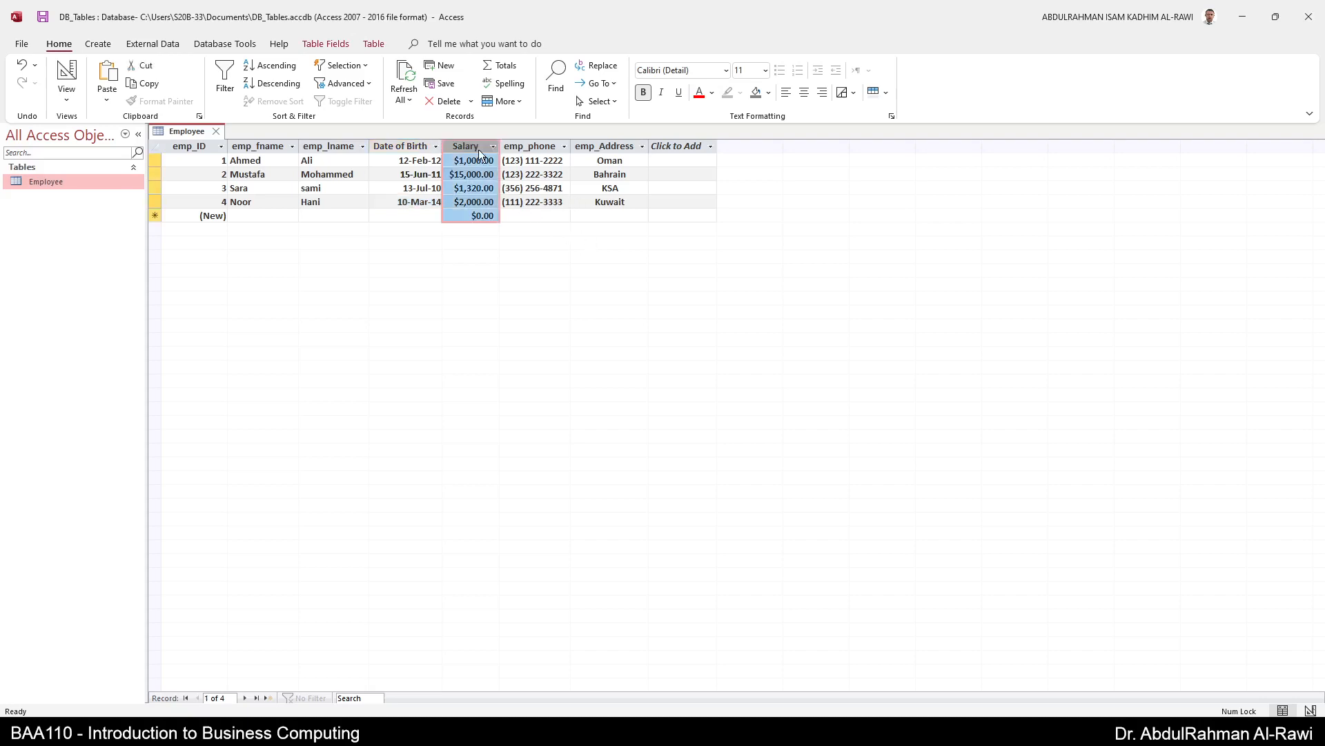
- Set the Salary field's format to Euro in Table Fields
click(316, 46)
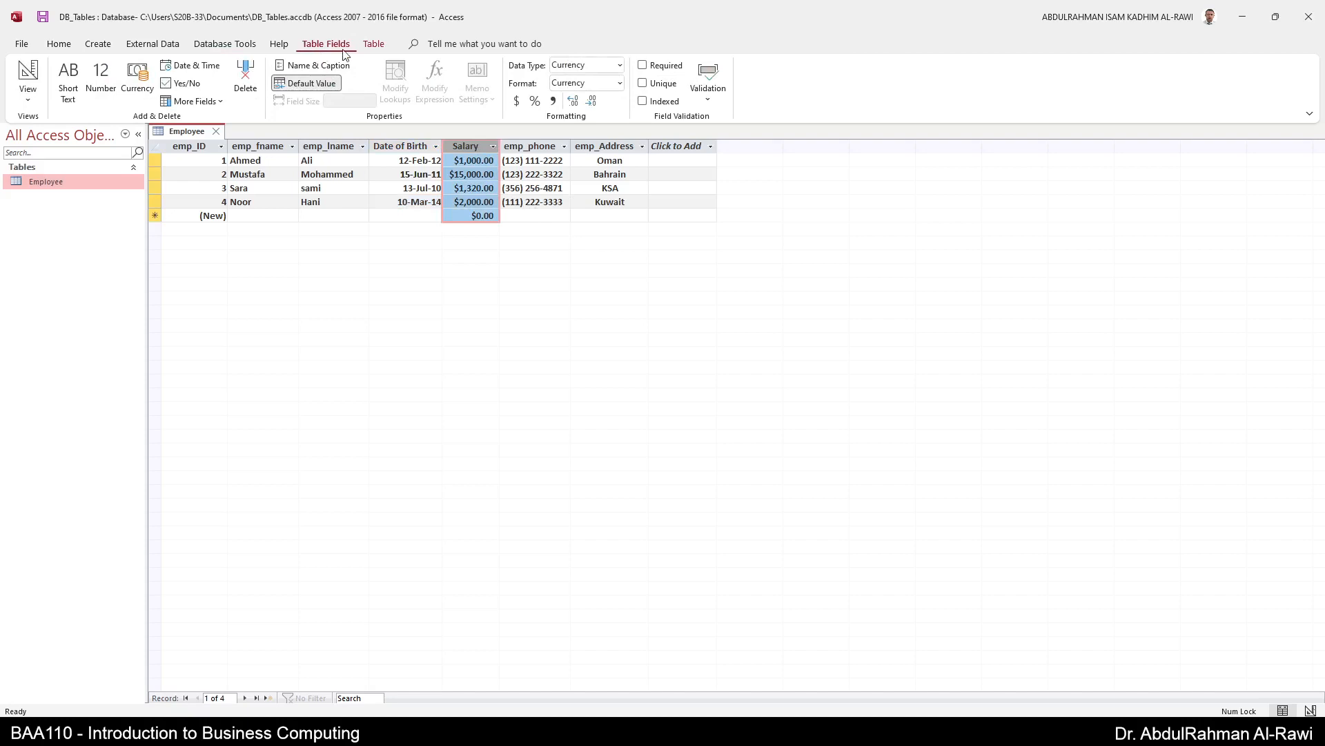
click(620, 83)
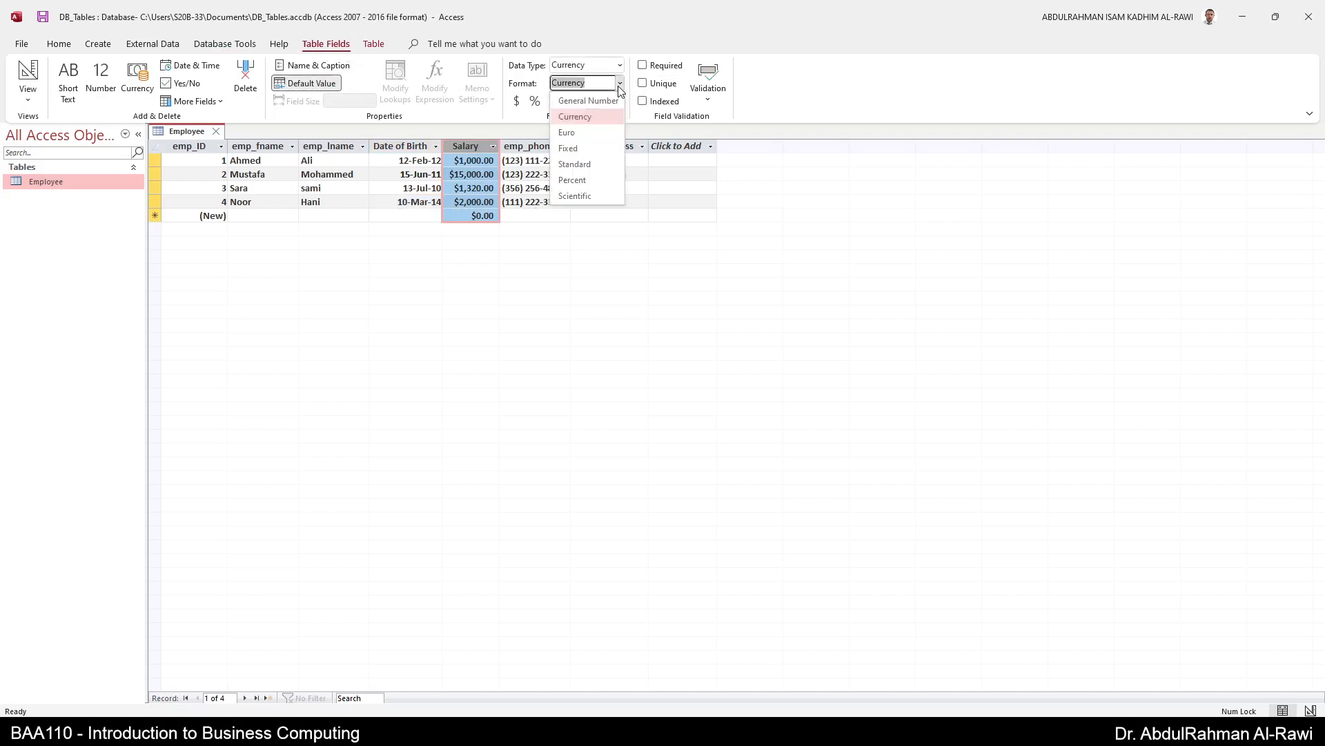
click(599, 134)
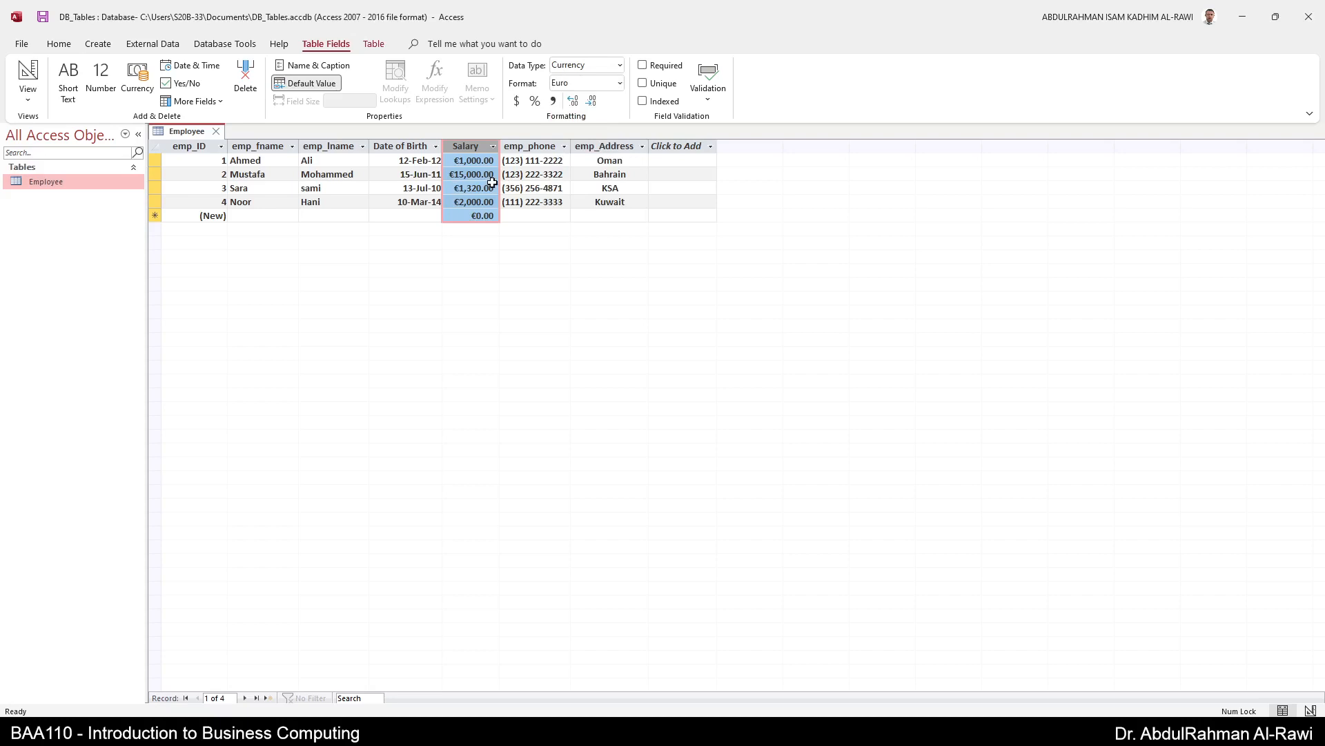
click(197, 148)
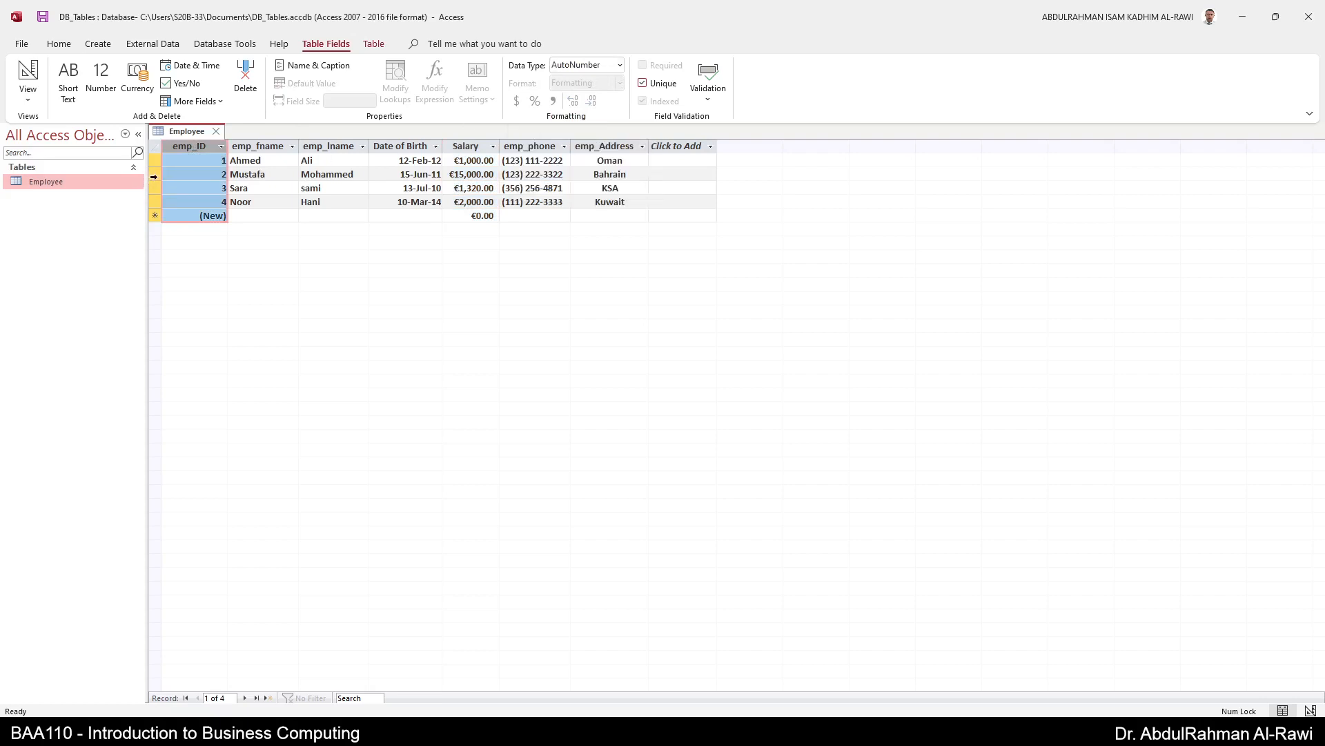
- Delete the record with ID 3 (the KSA employee) and confirm the deletion
click(154, 187)
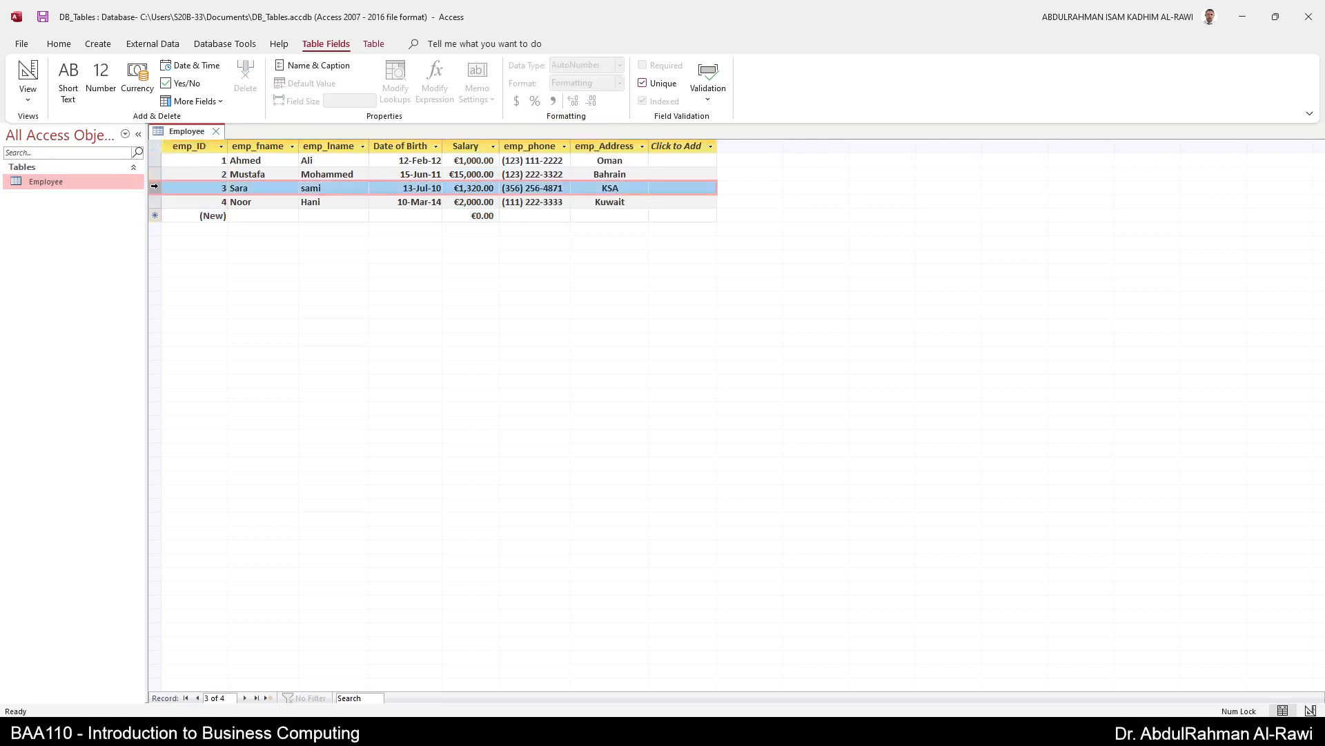
right_click(154, 186)
click(194, 217)
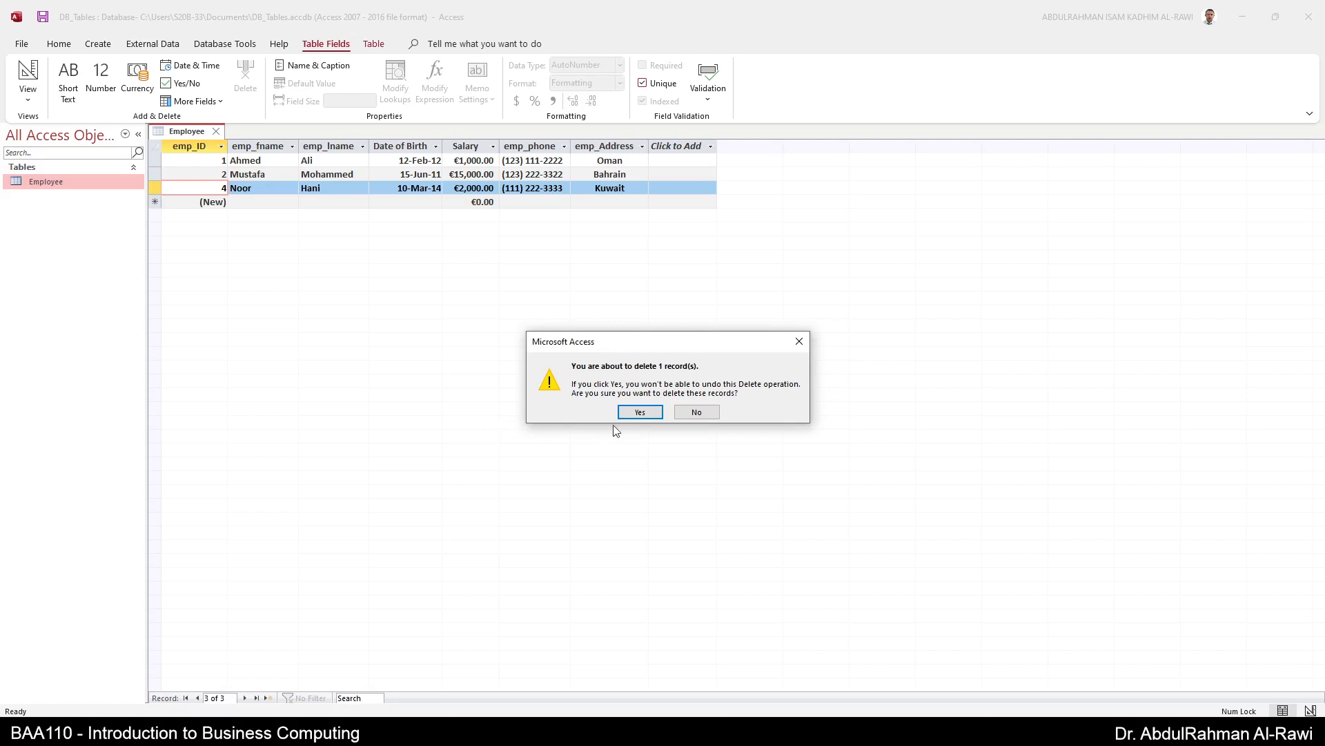
click(640, 411)
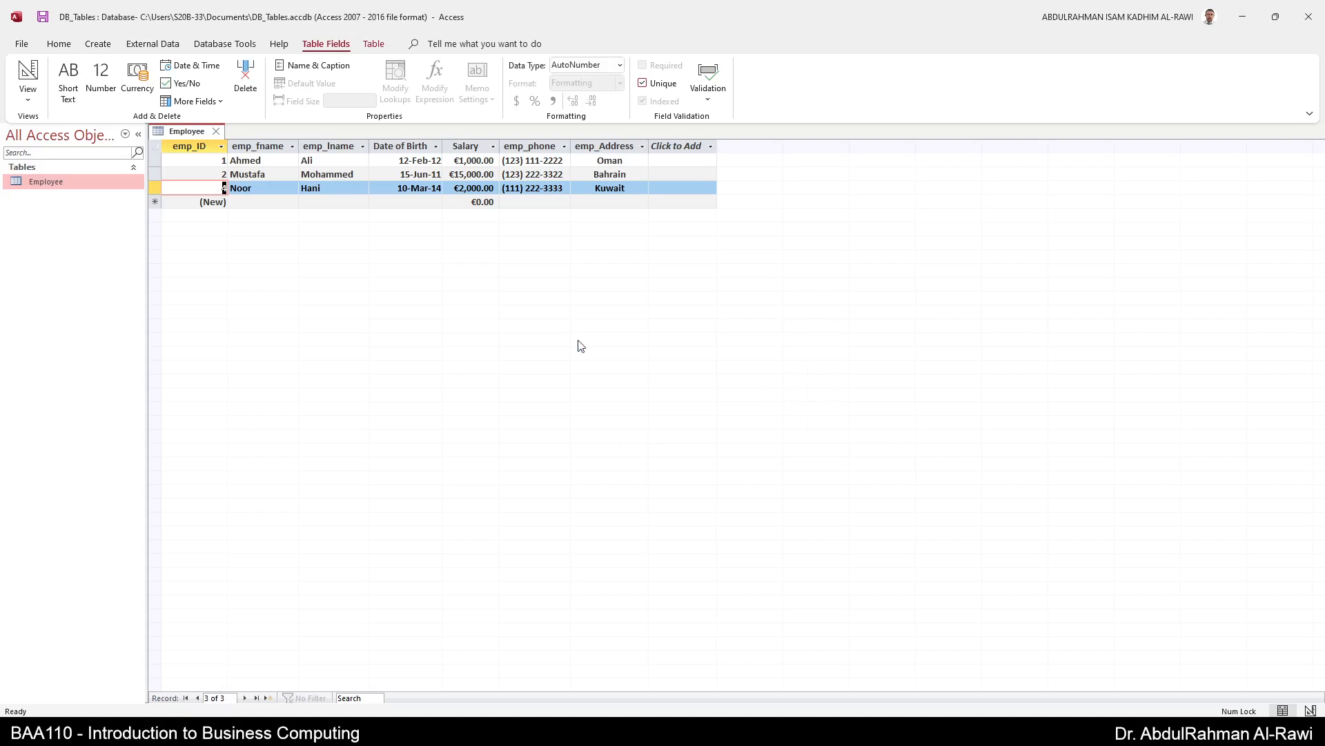
- Start a new record with the employee's first and last name and birth date 15-Aug-12
click(272, 201)
text(Sra)
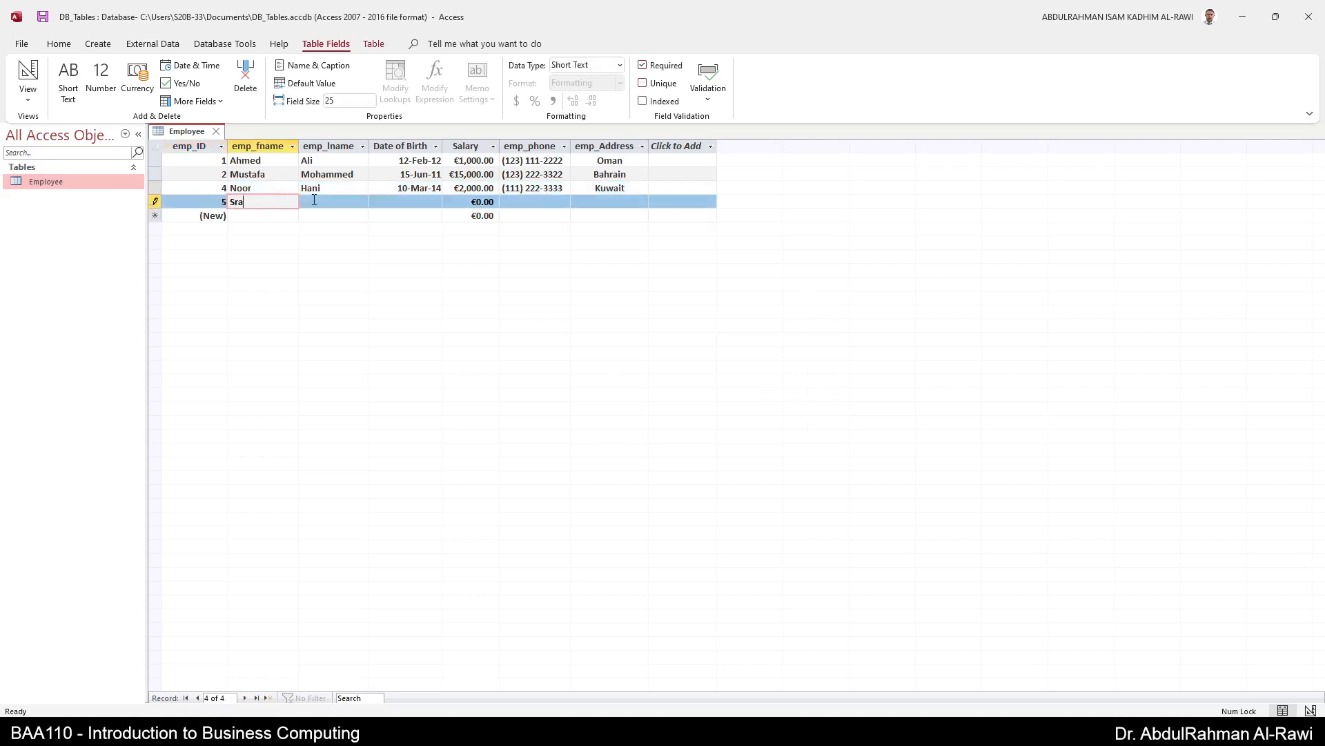
key(BackSpace)
key(BackSpace)
click(315, 199)
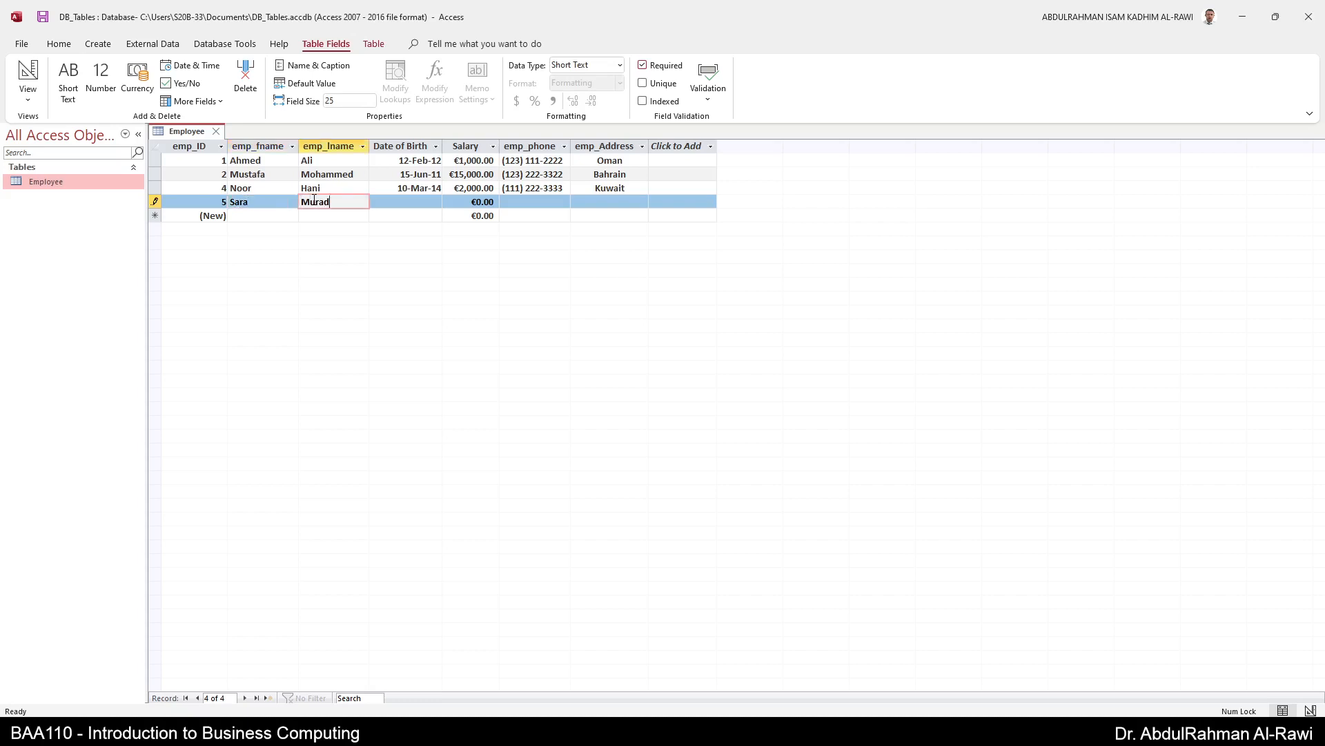
key(Tab)
text(15-)
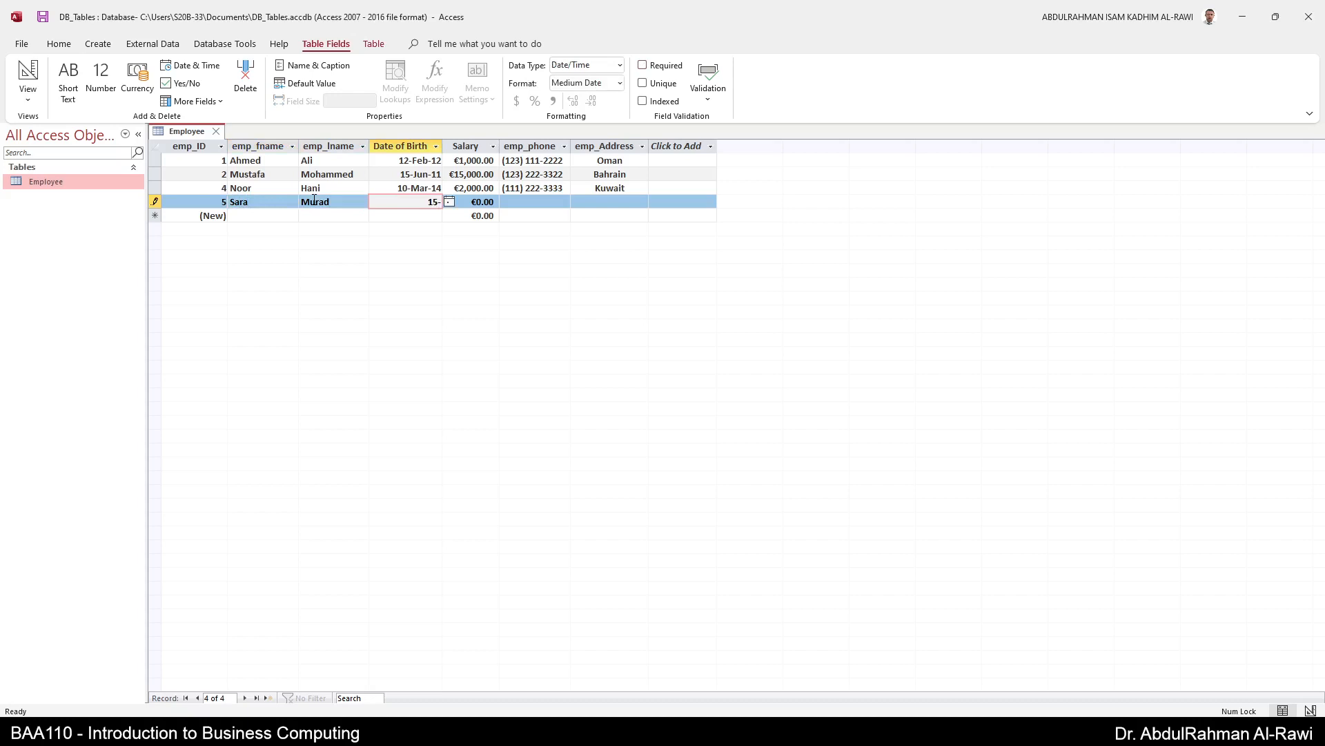
text(Aug-12)
key(Tab)
- Enter salary 1523, a phone number and address UAE, then save the record
text(1523)
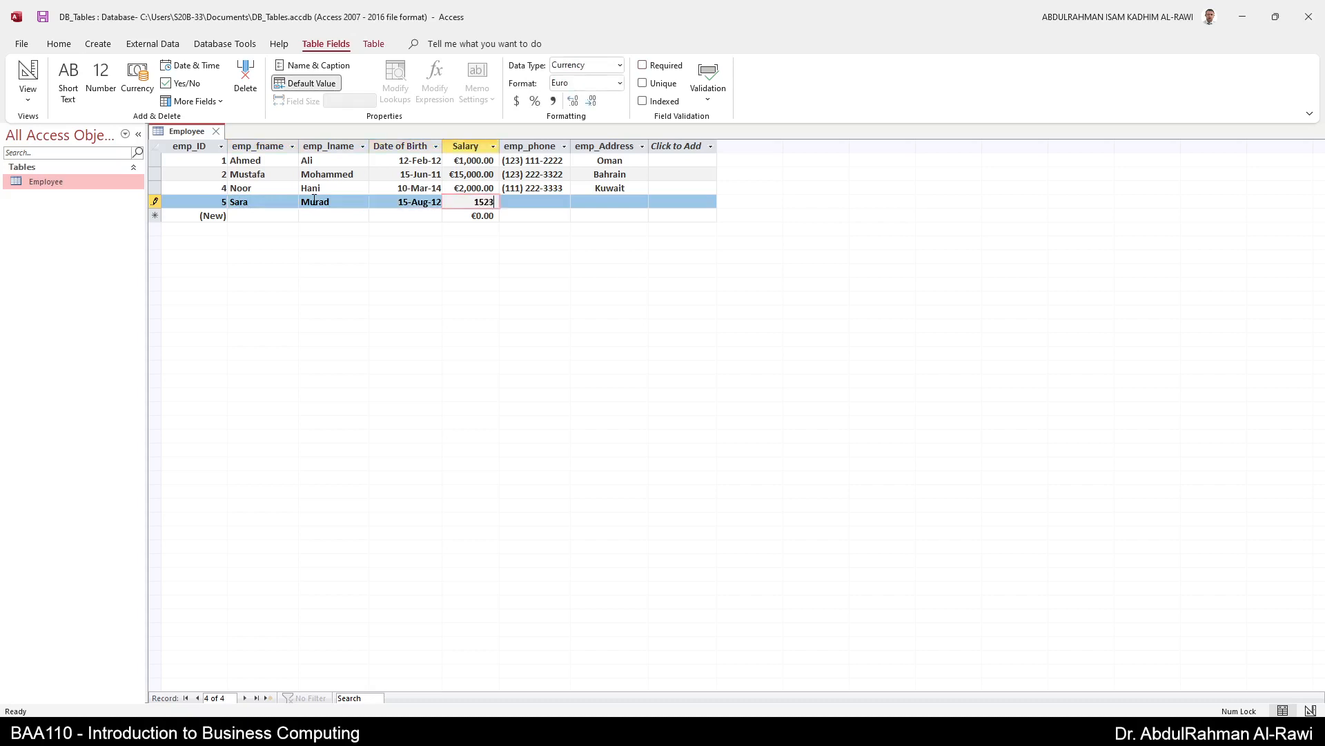
key(Tab)
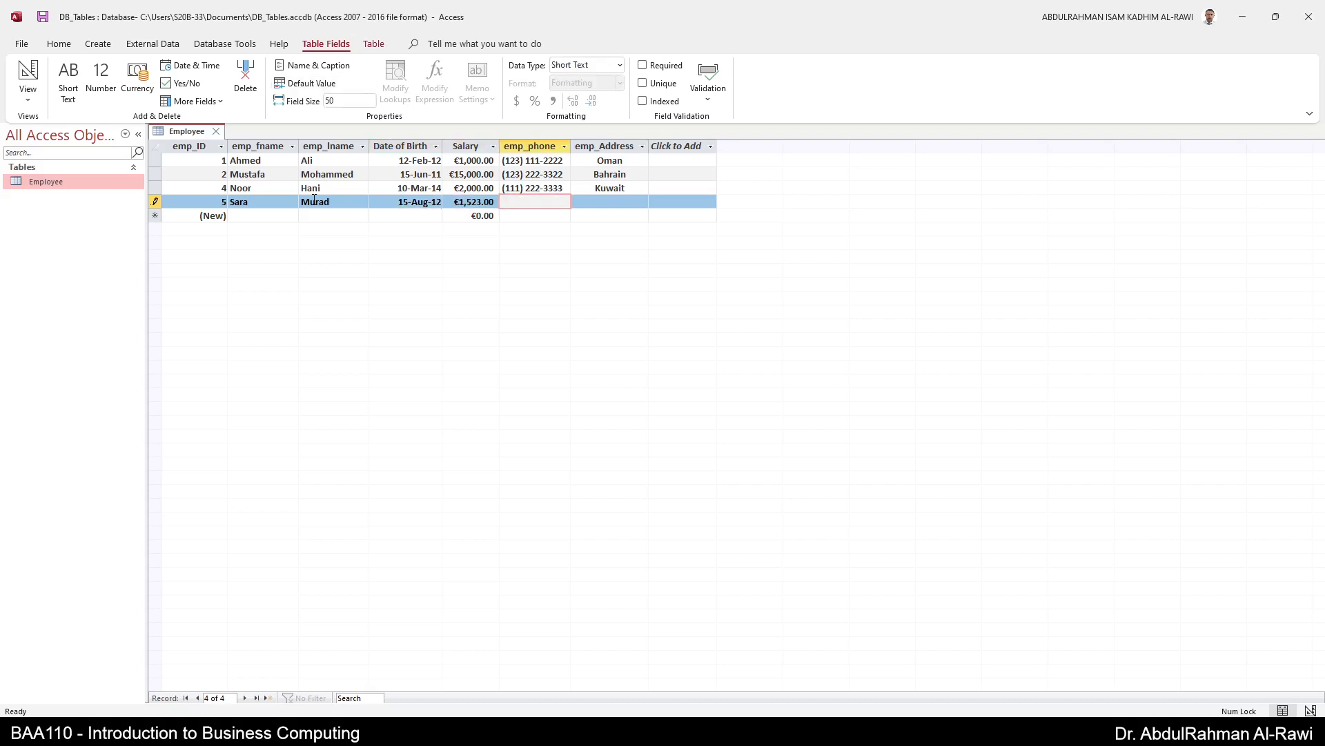
key(Tab)
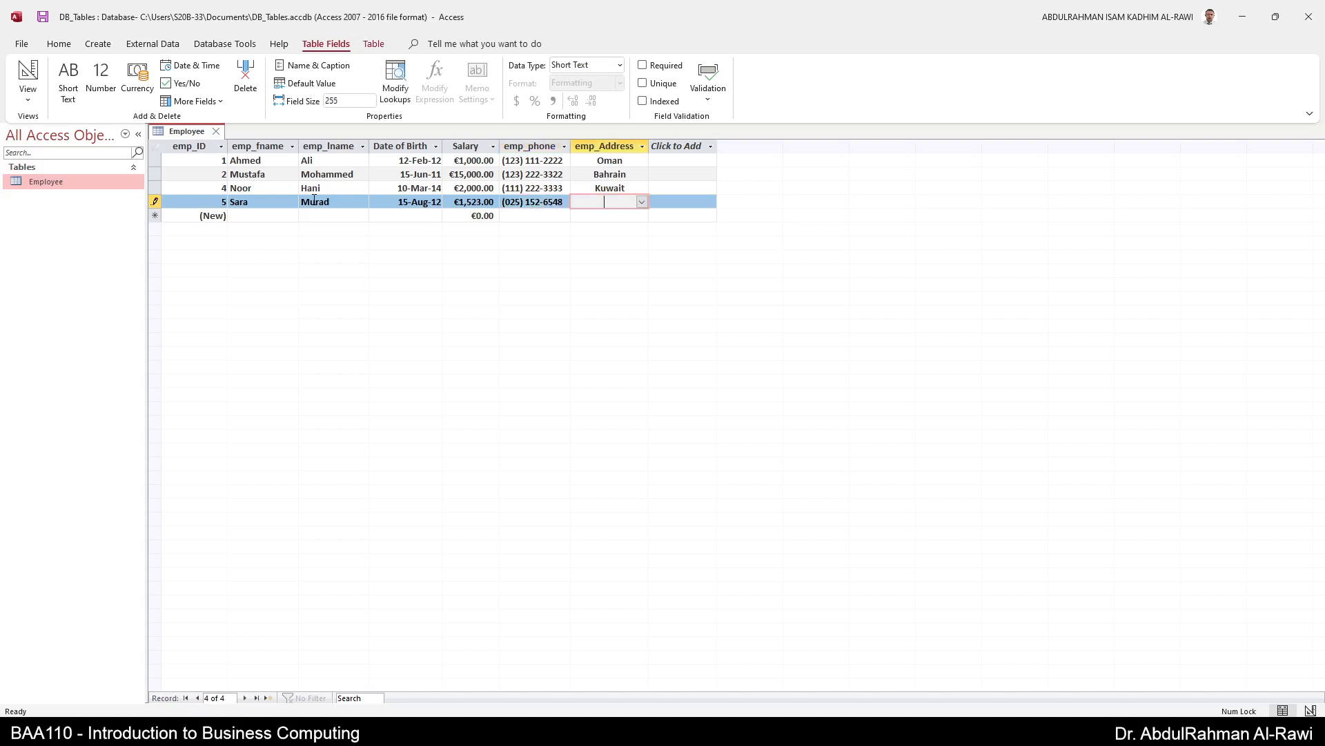
text(uae)
key(Tab)
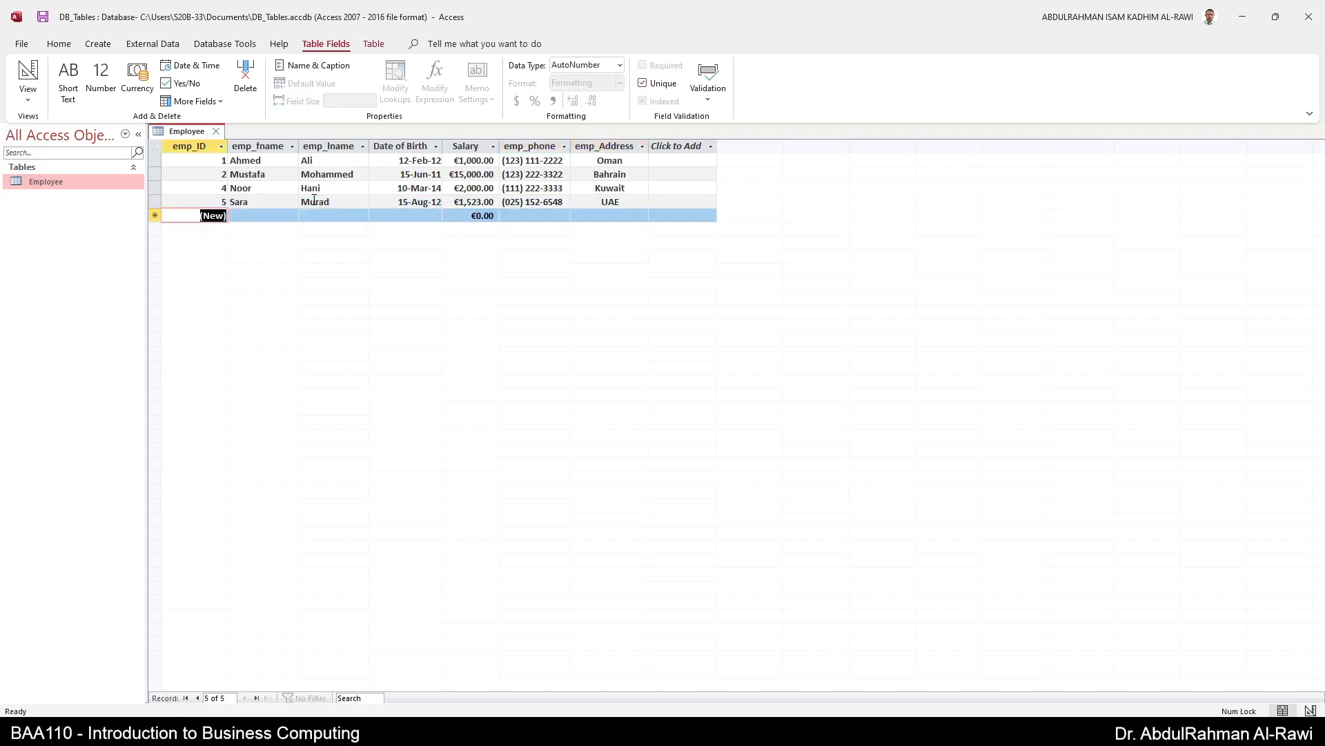
click(219, 205)
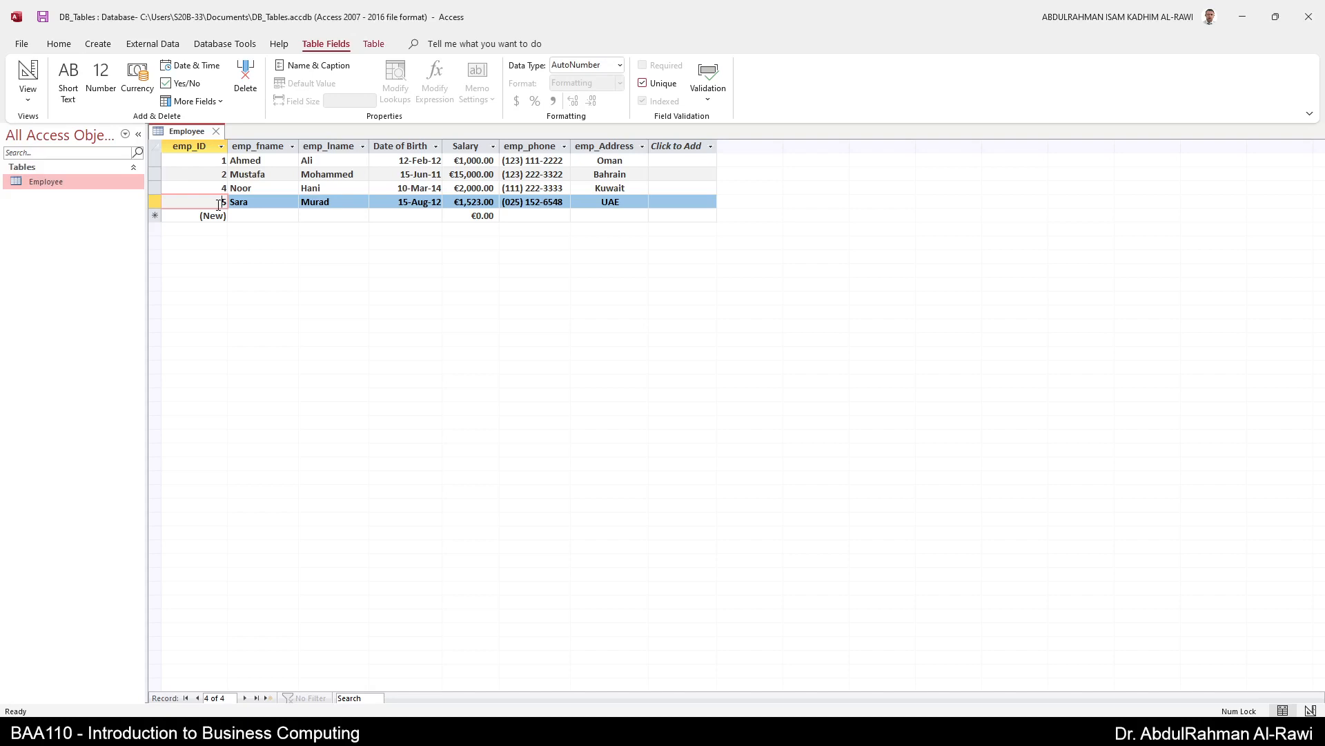
- Change emp_ID's data type to Number, leave its format unchanged, and switch to Design View
click(204, 144)
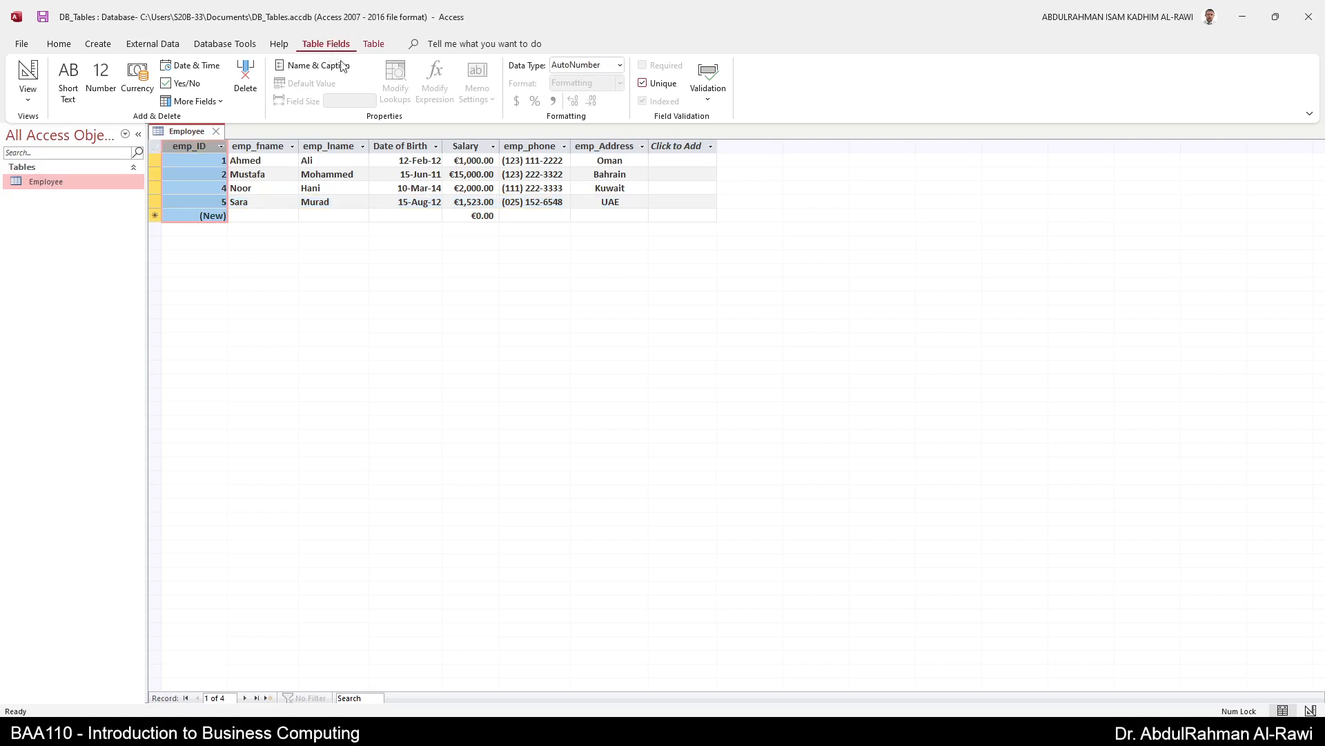
click(619, 65)
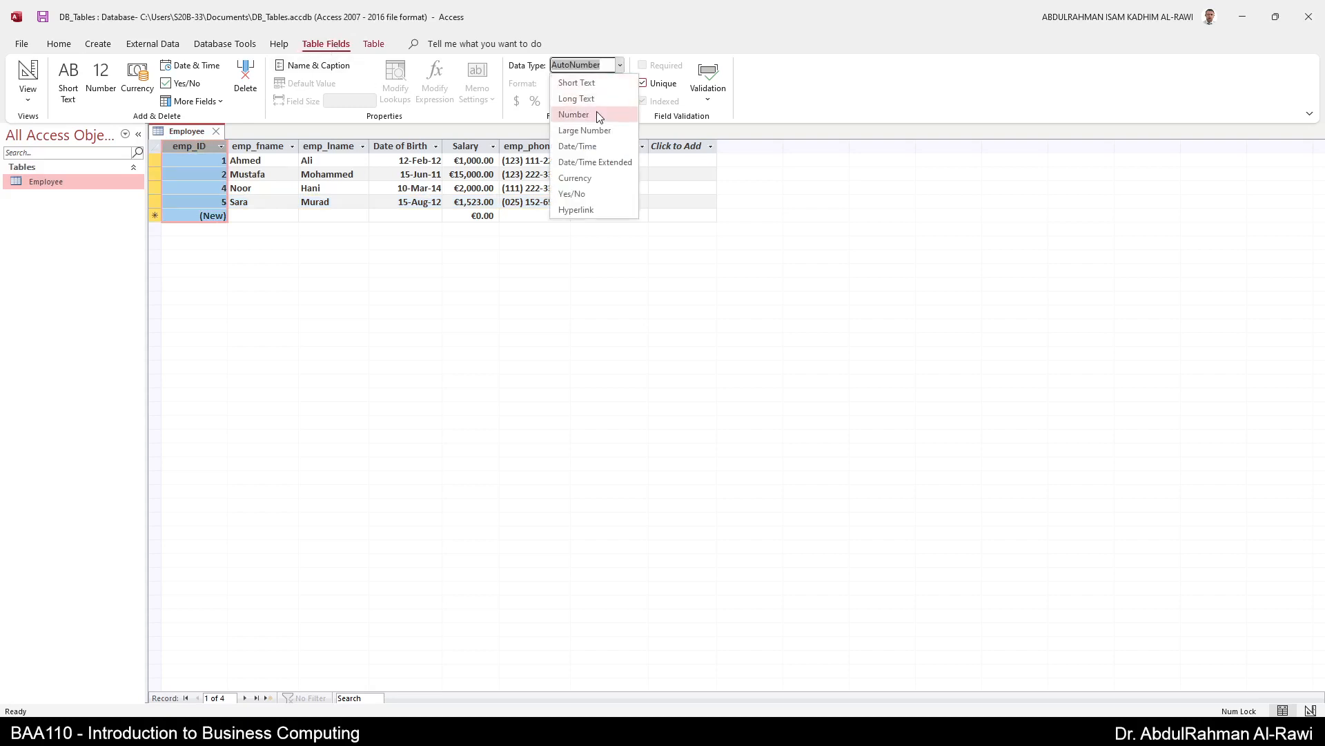
click(588, 109)
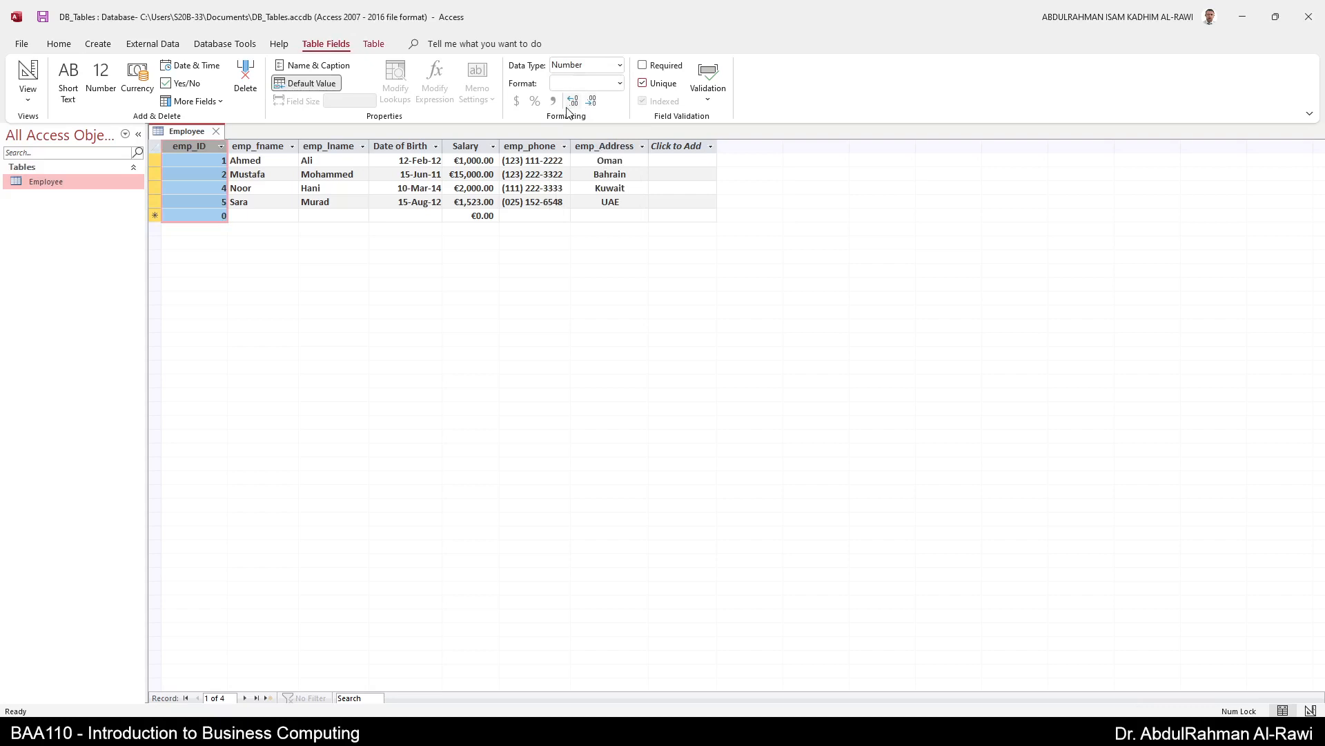
click(619, 83)
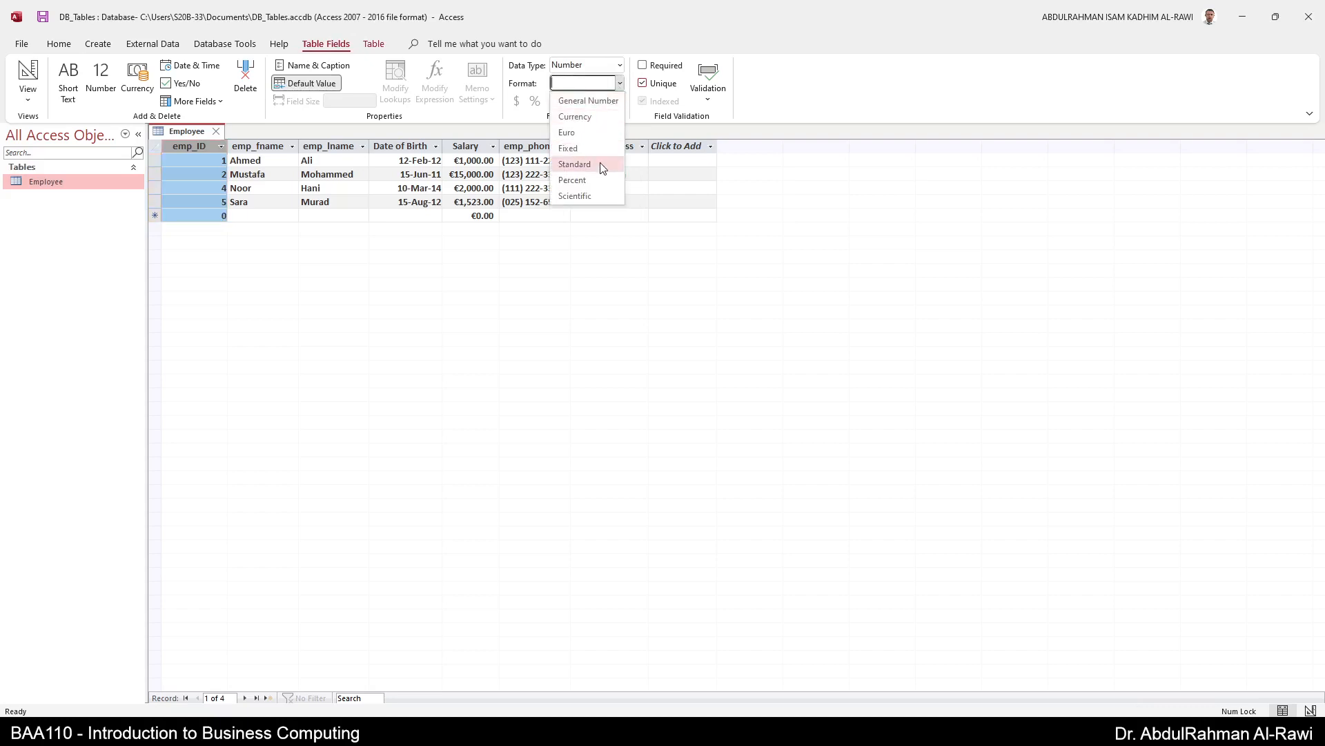
click(189, 148)
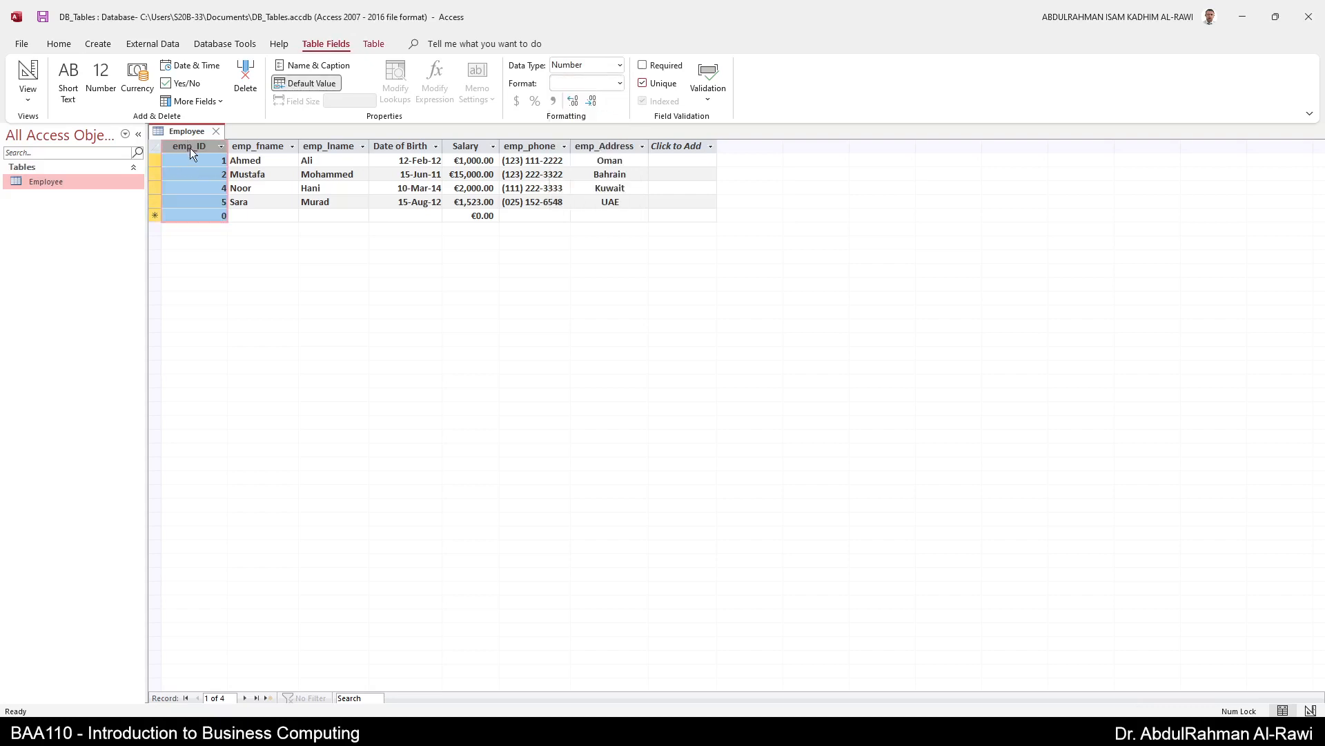
click(620, 83)
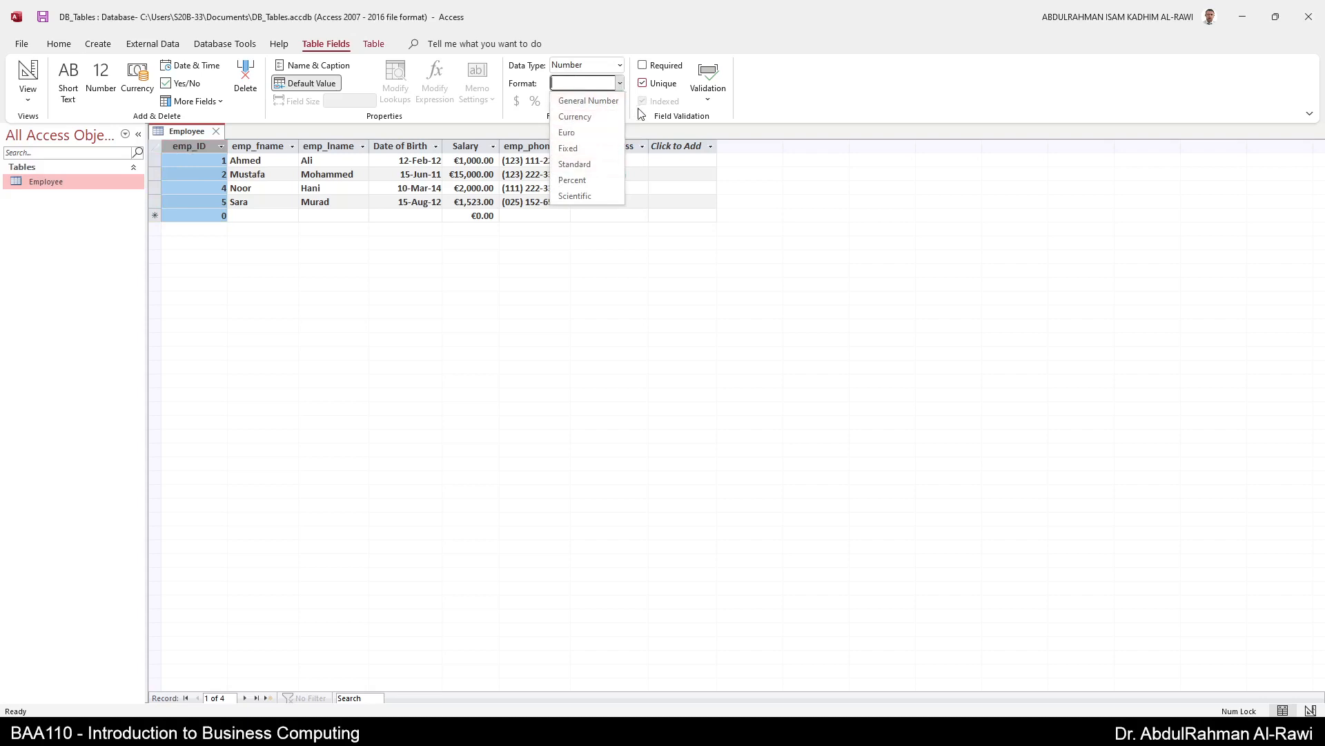
click(802, 98)
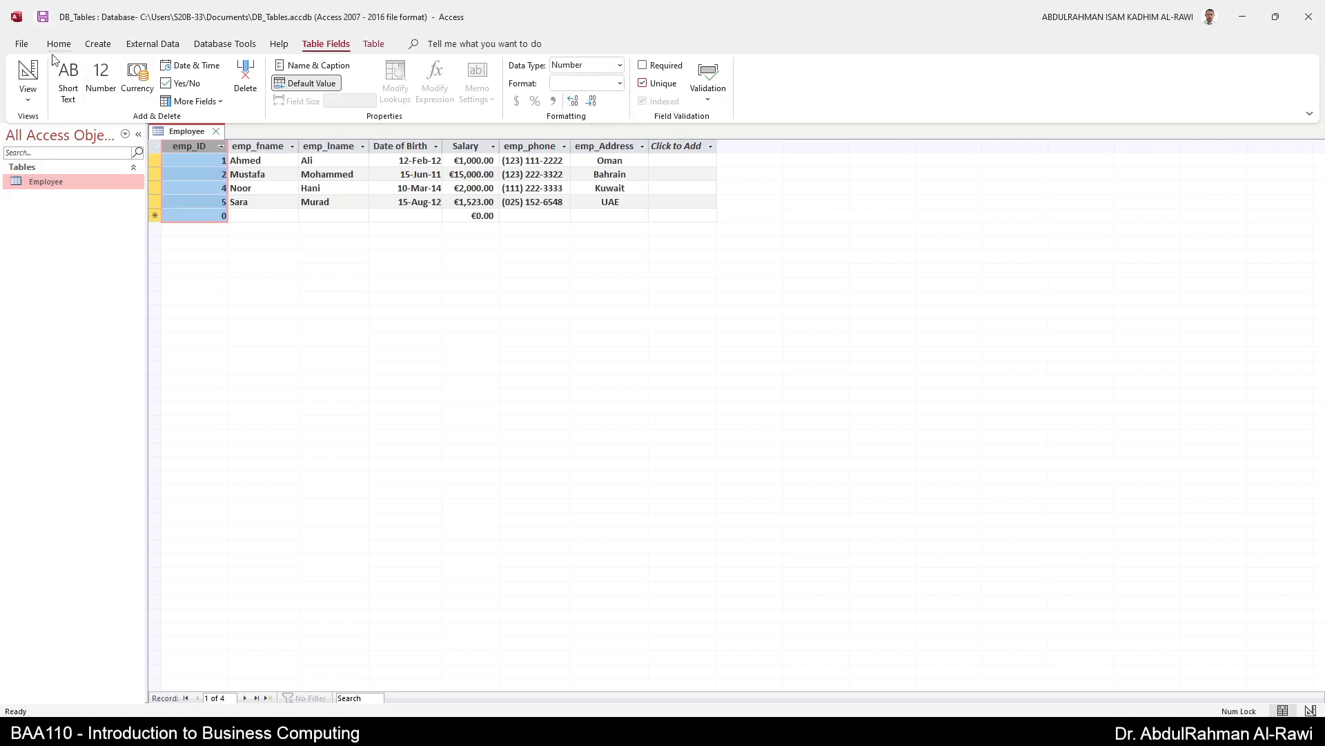
click(28, 76)
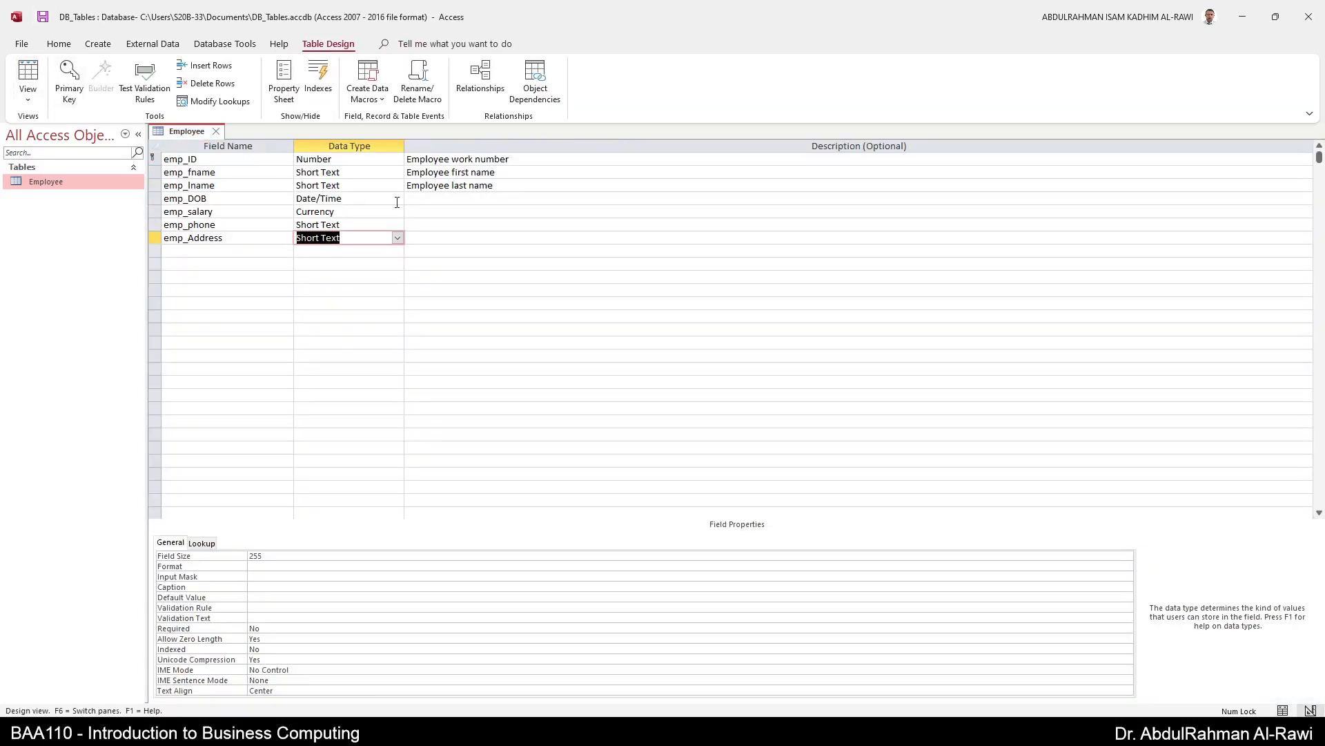
- Select the emp_ID Number field and drop down its Field Size list in Field Properties
click(386, 160)
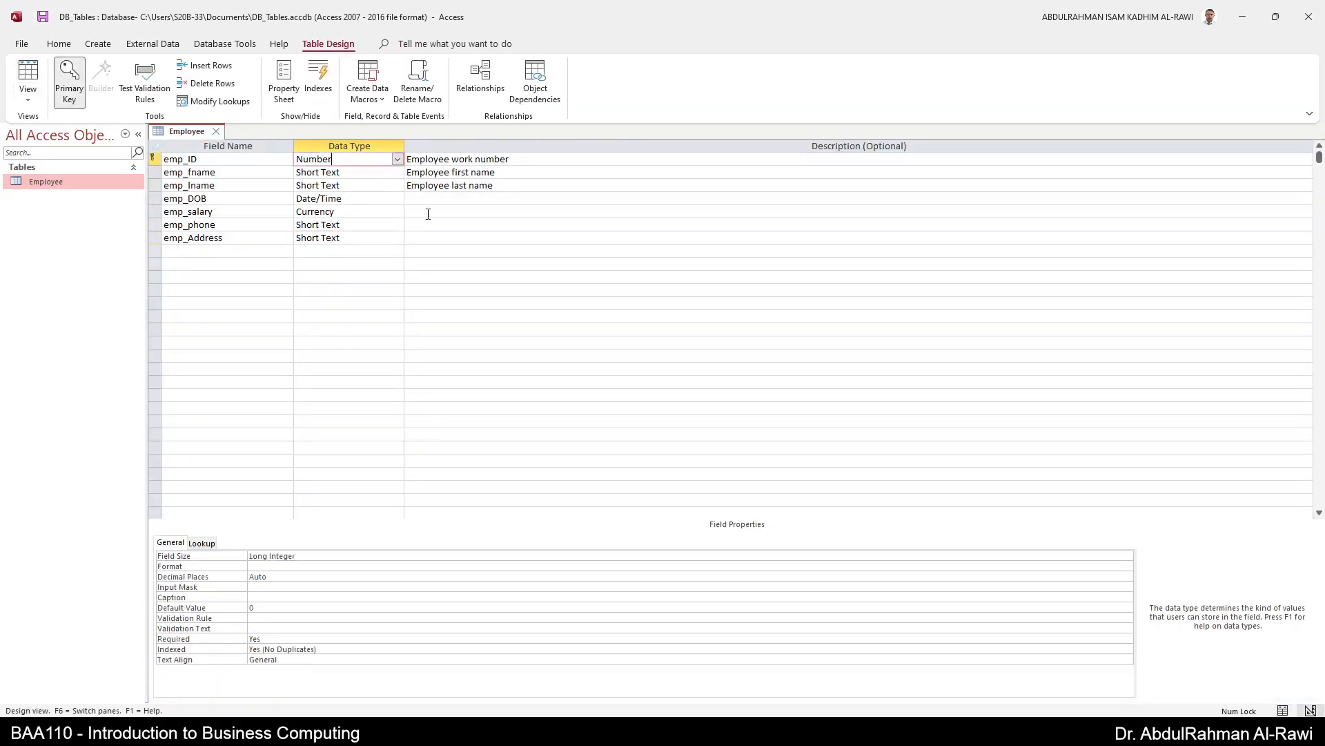
click(382, 558)
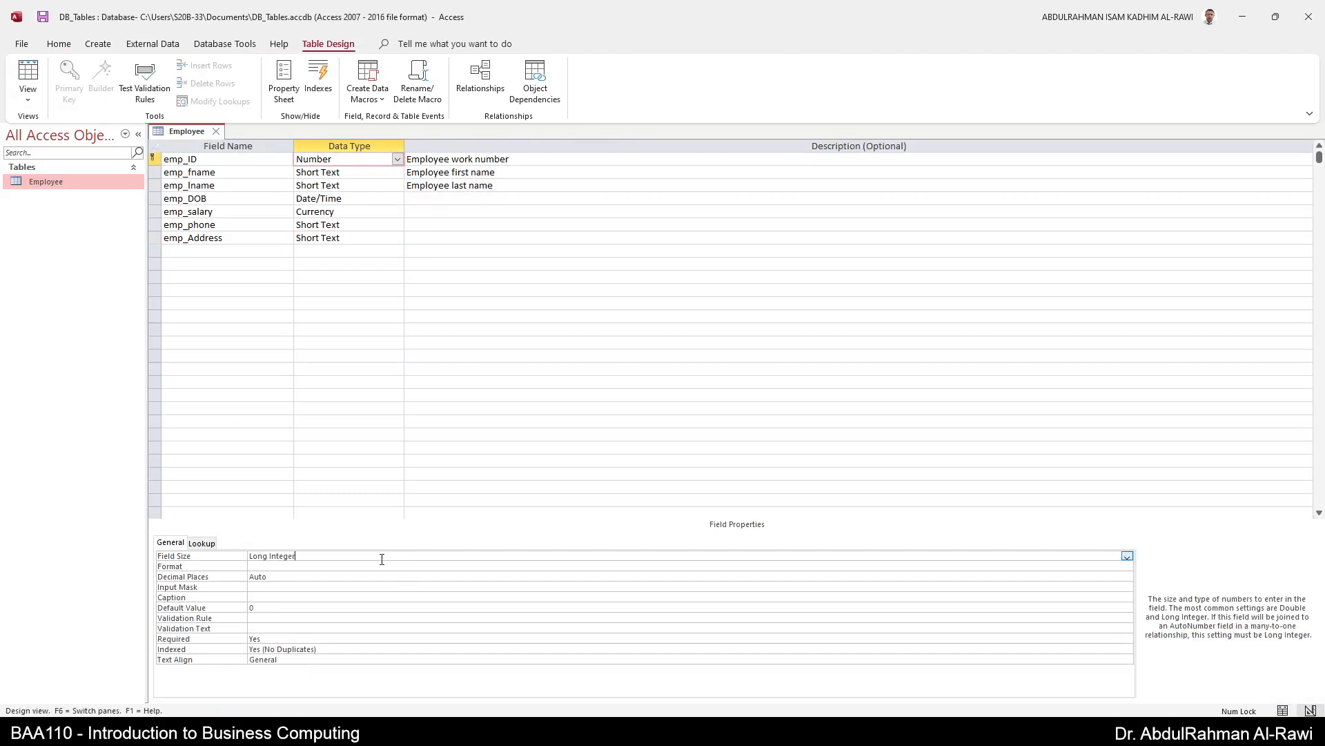
click(1127, 556)
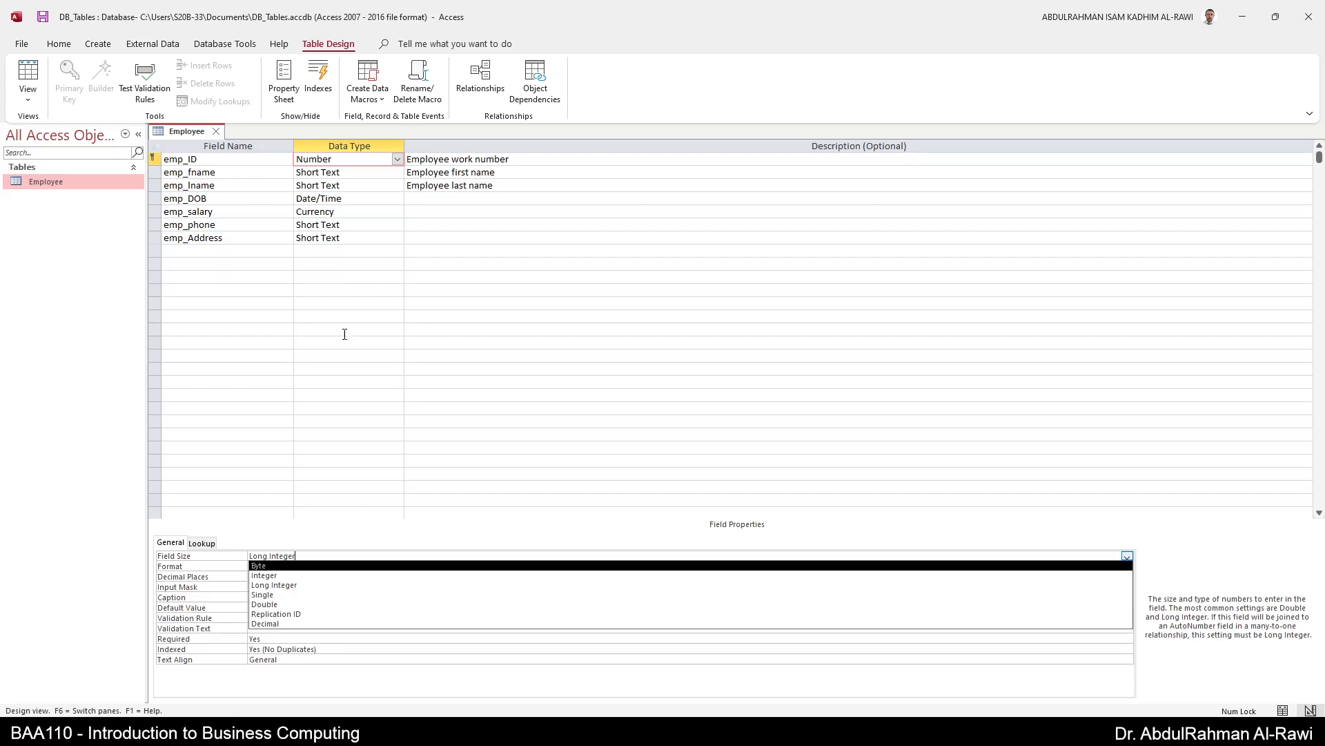
- Set emp_ID's field size to Byte, then change the UAE employee's ID from 5 to 3
click(264, 566)
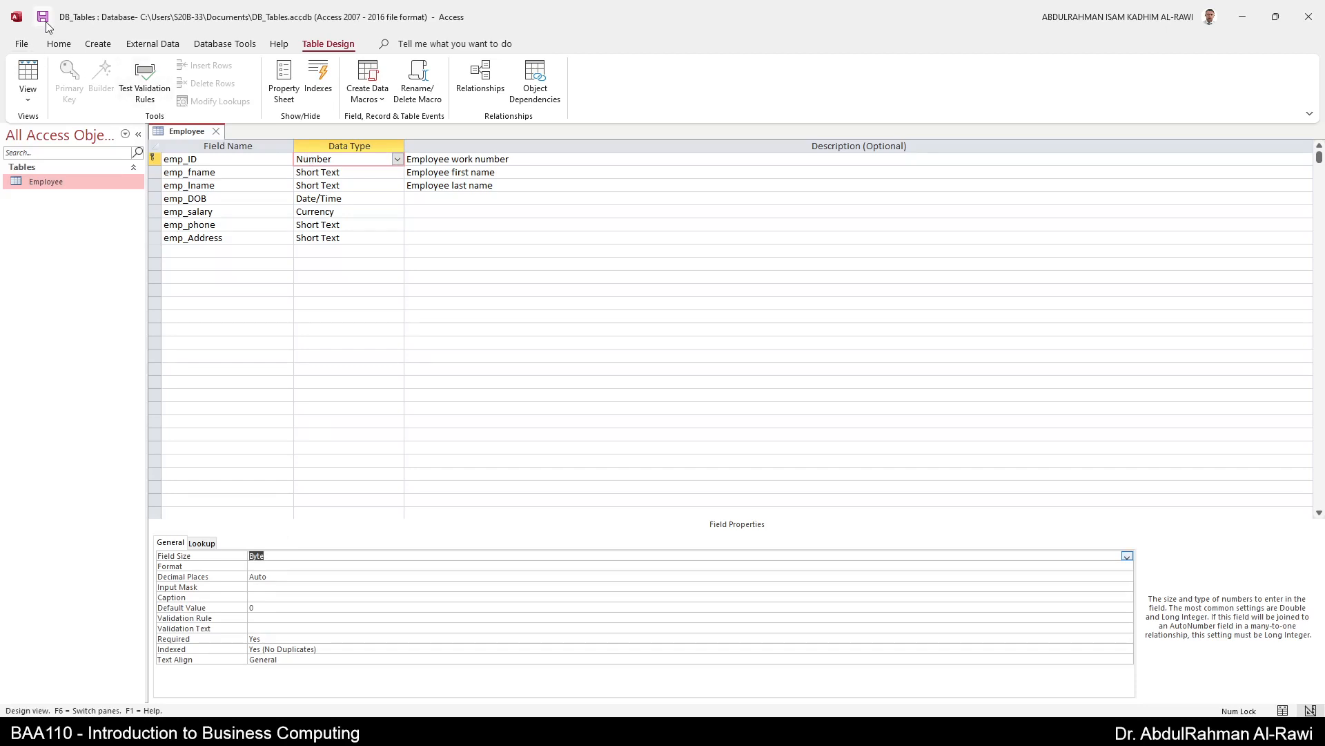
click(40, 77)
drag(208, 203, 259, 205)
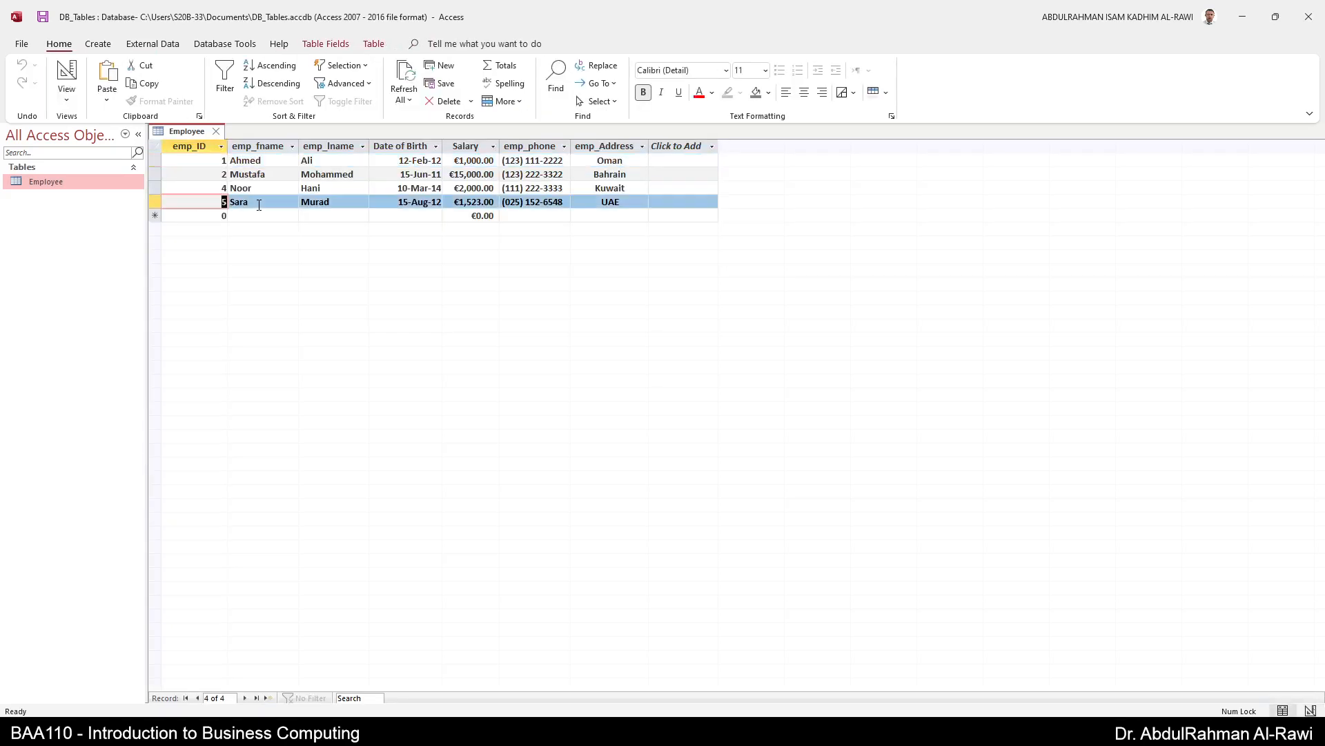
text(3)
key(Tab)
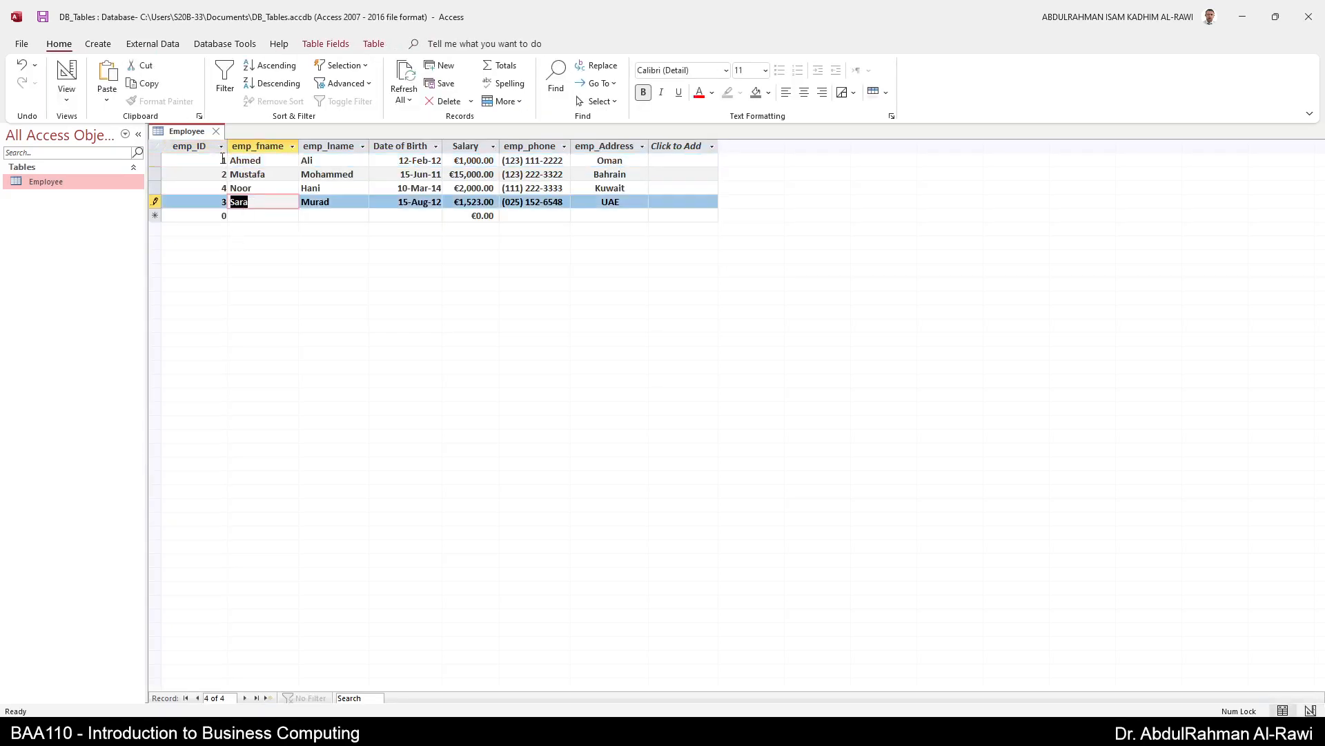
- Close and reopen the Employee table, then switch it to Design View
click(216, 131)
double_click(48, 181)
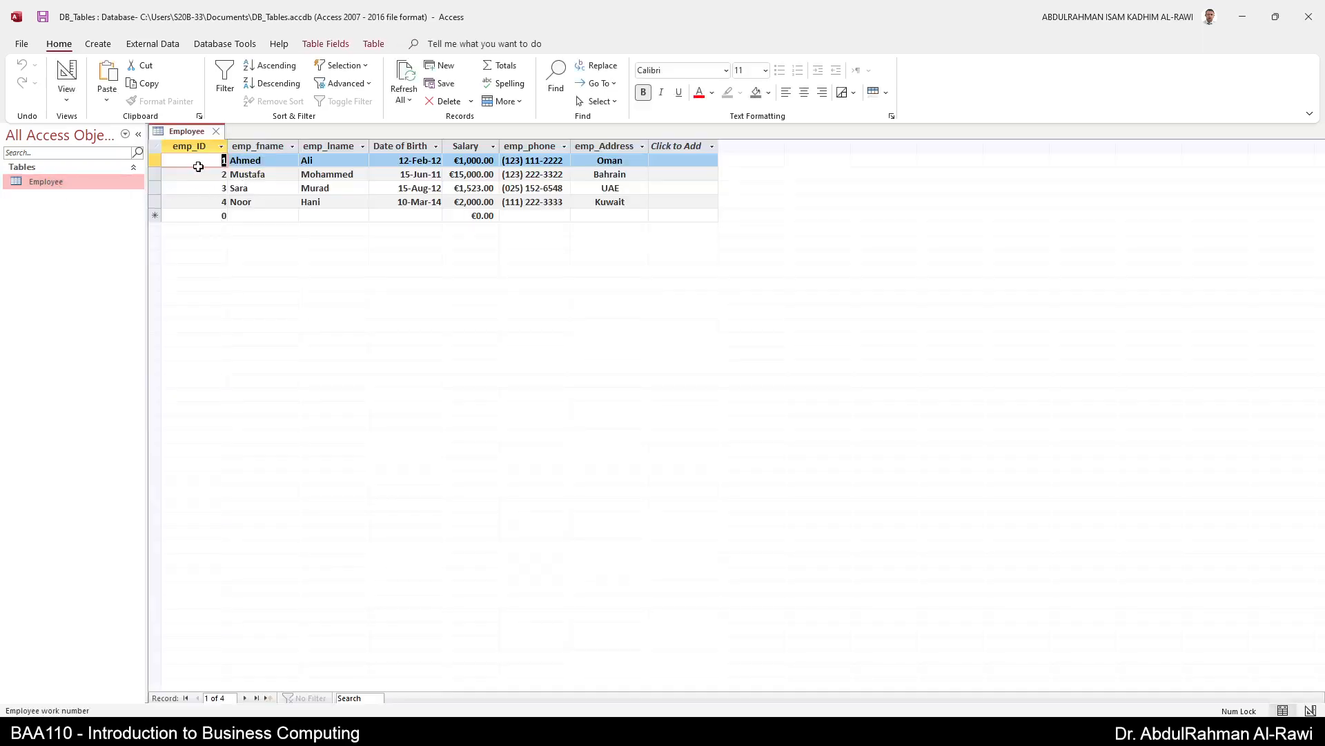
click(66, 75)
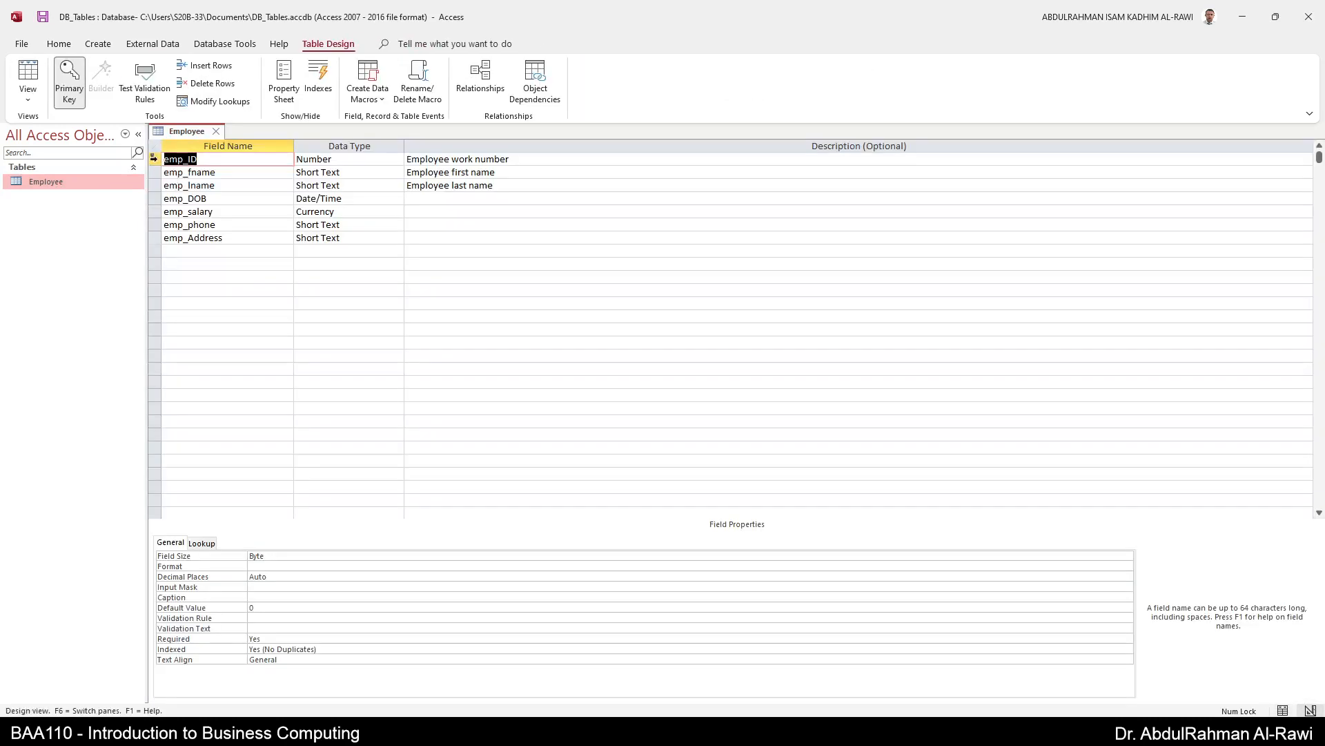
- Try a combined primary key on emp_ID, emp_fname and emp_lname, then deselect them
click(155, 213)
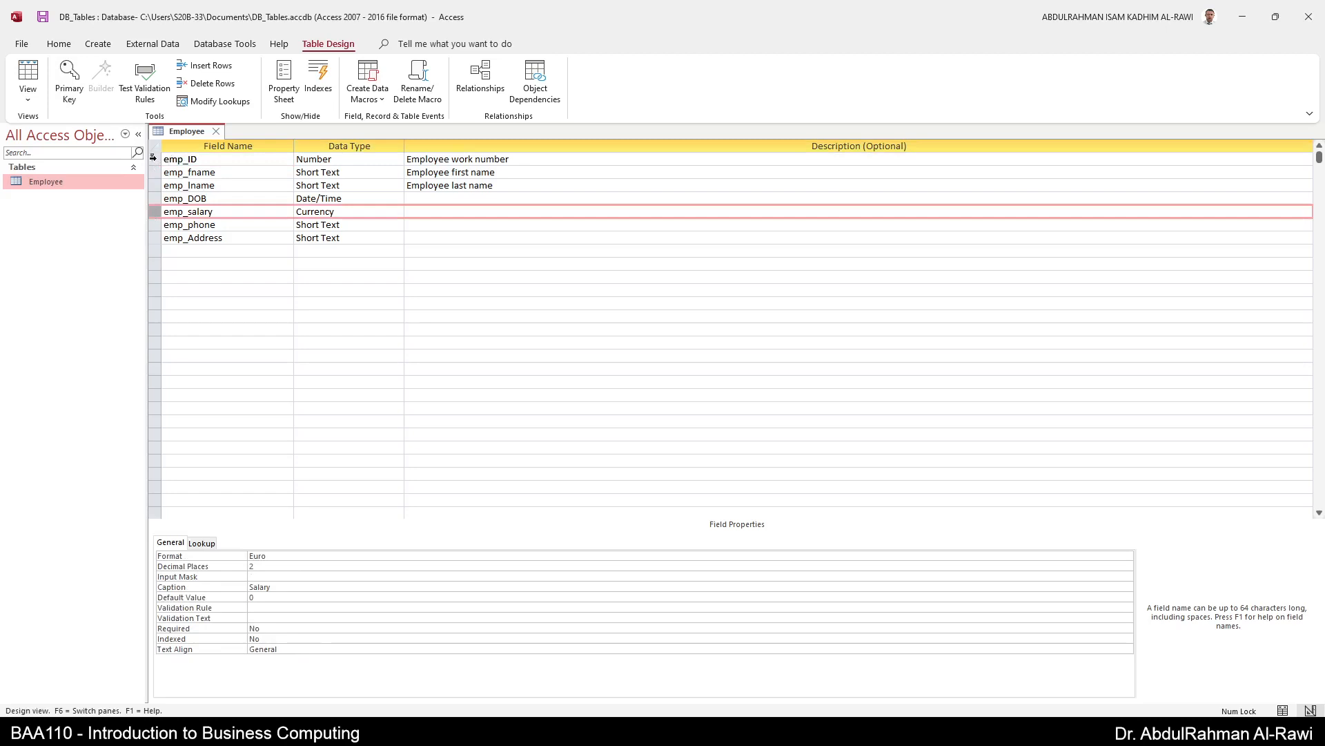
click(181, 160)
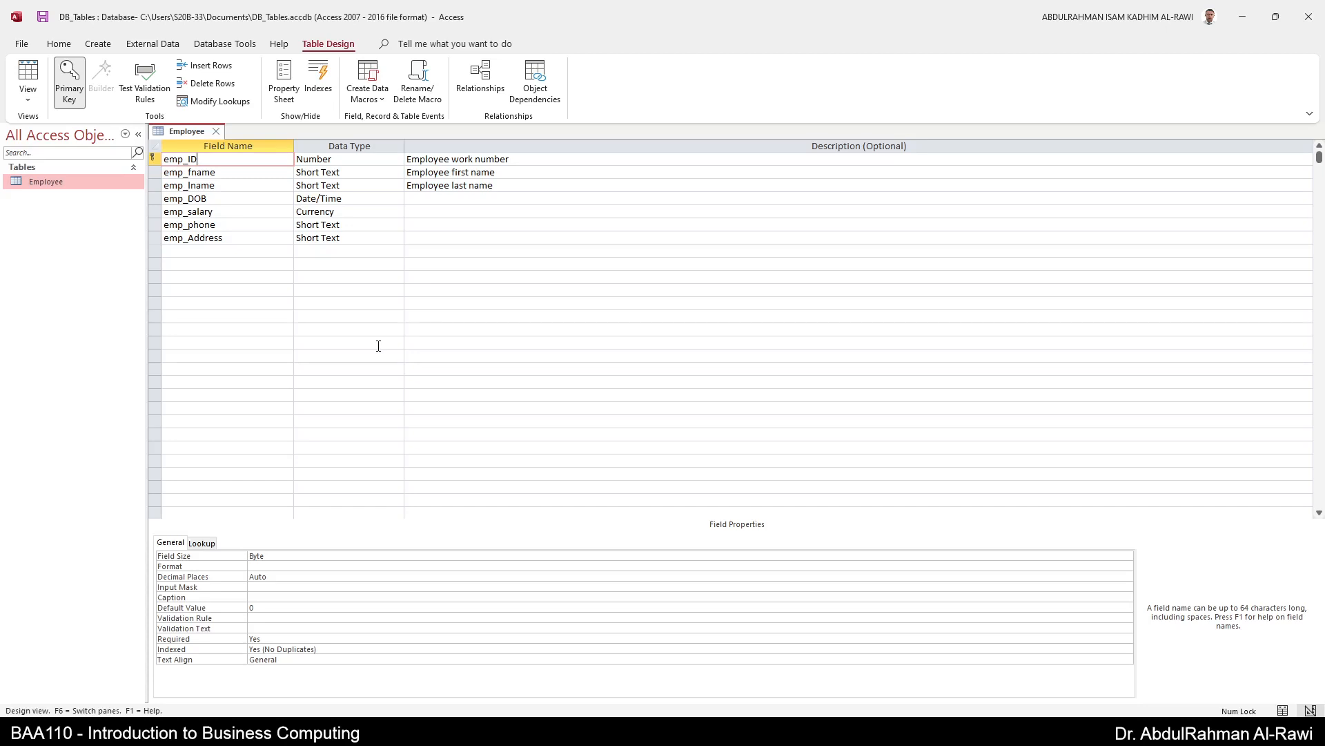
drag(154, 160, 155, 188)
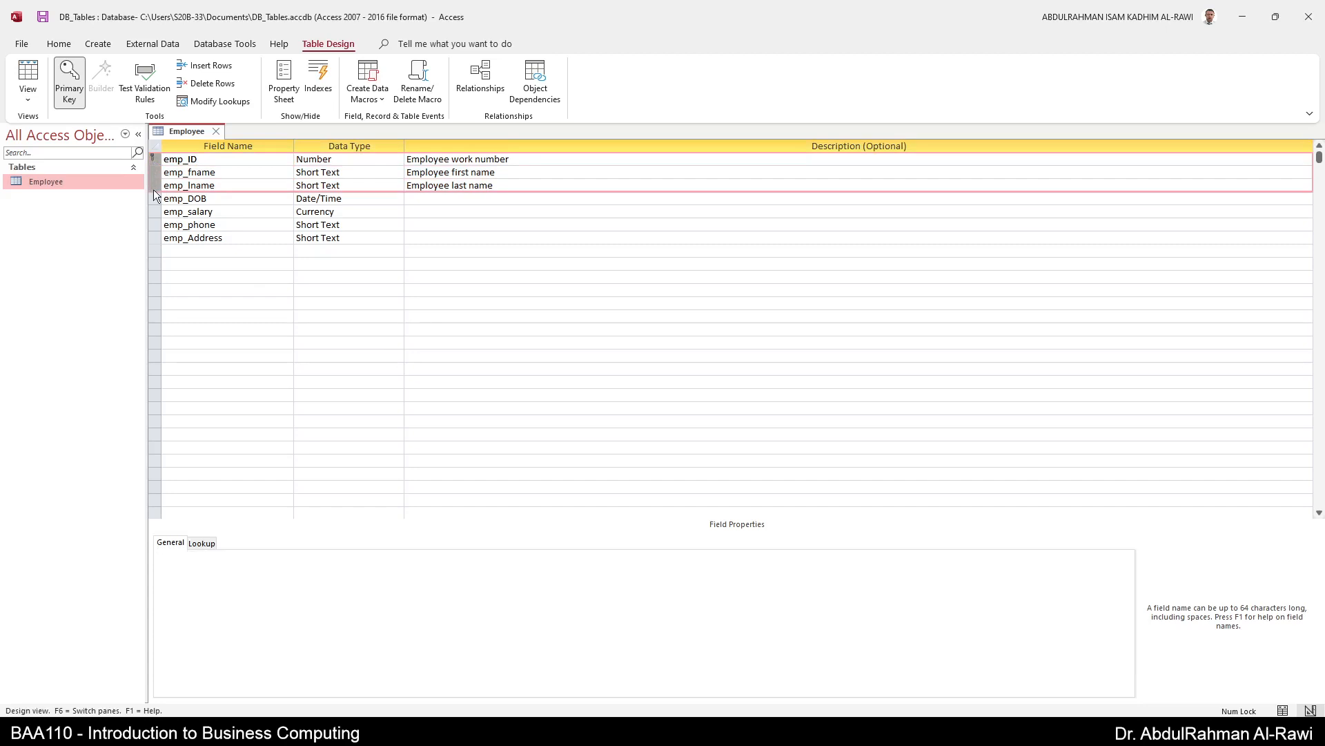
click(66, 83)
click(191, 250)
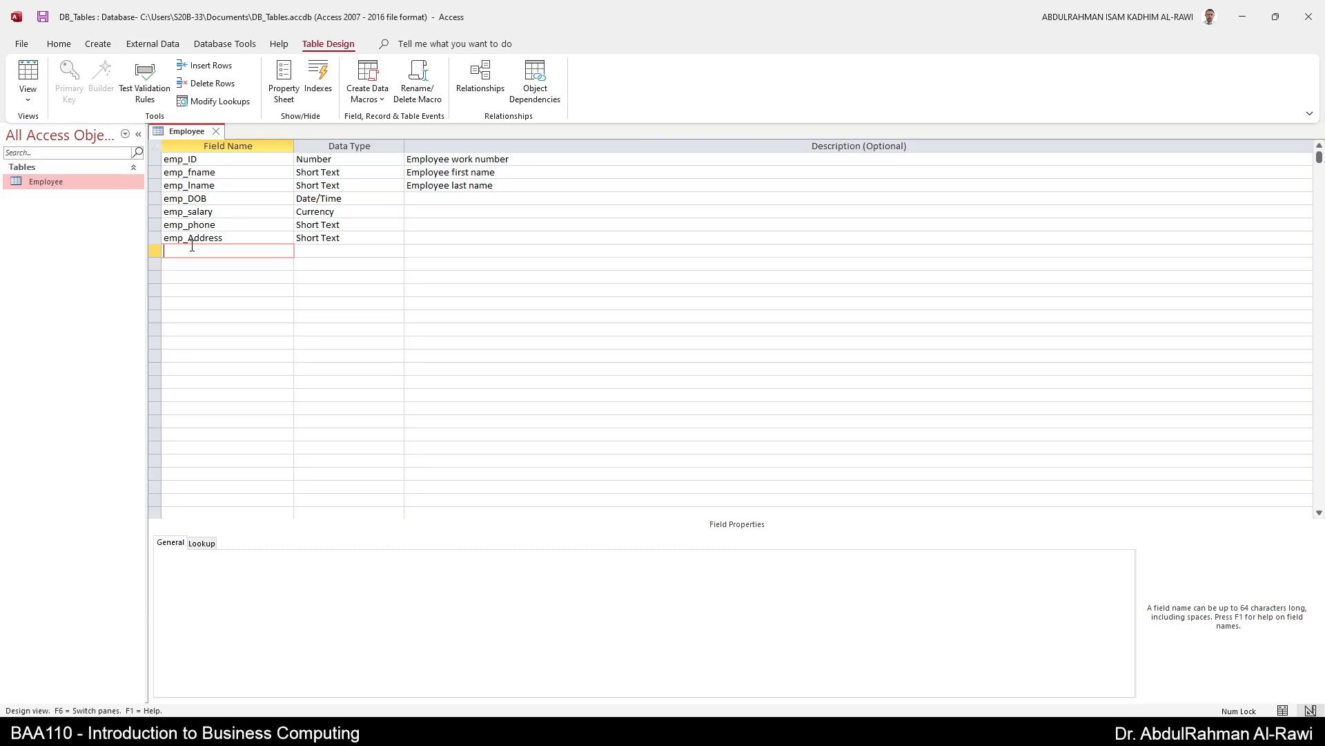
- Make emp_ID the sole primary key and return to Datasheet View
click(156, 159)
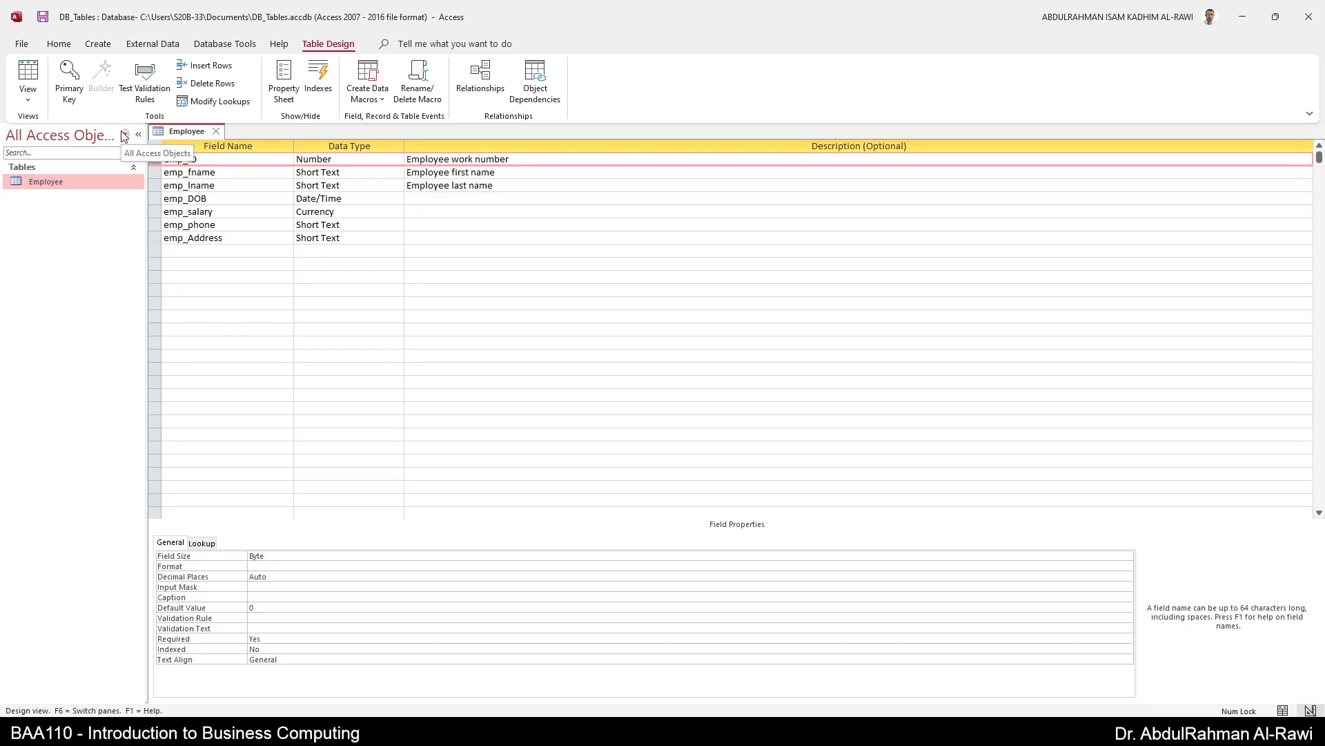
click(69, 81)
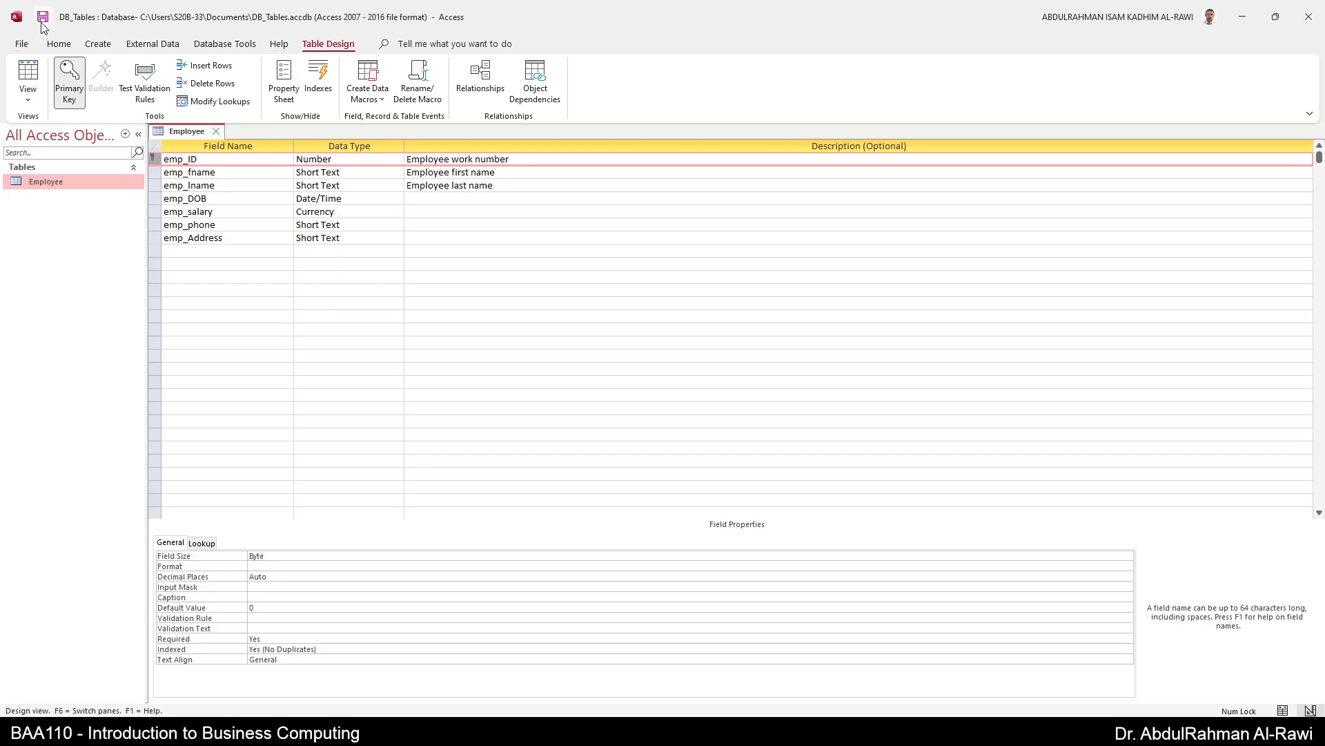
click(27, 74)
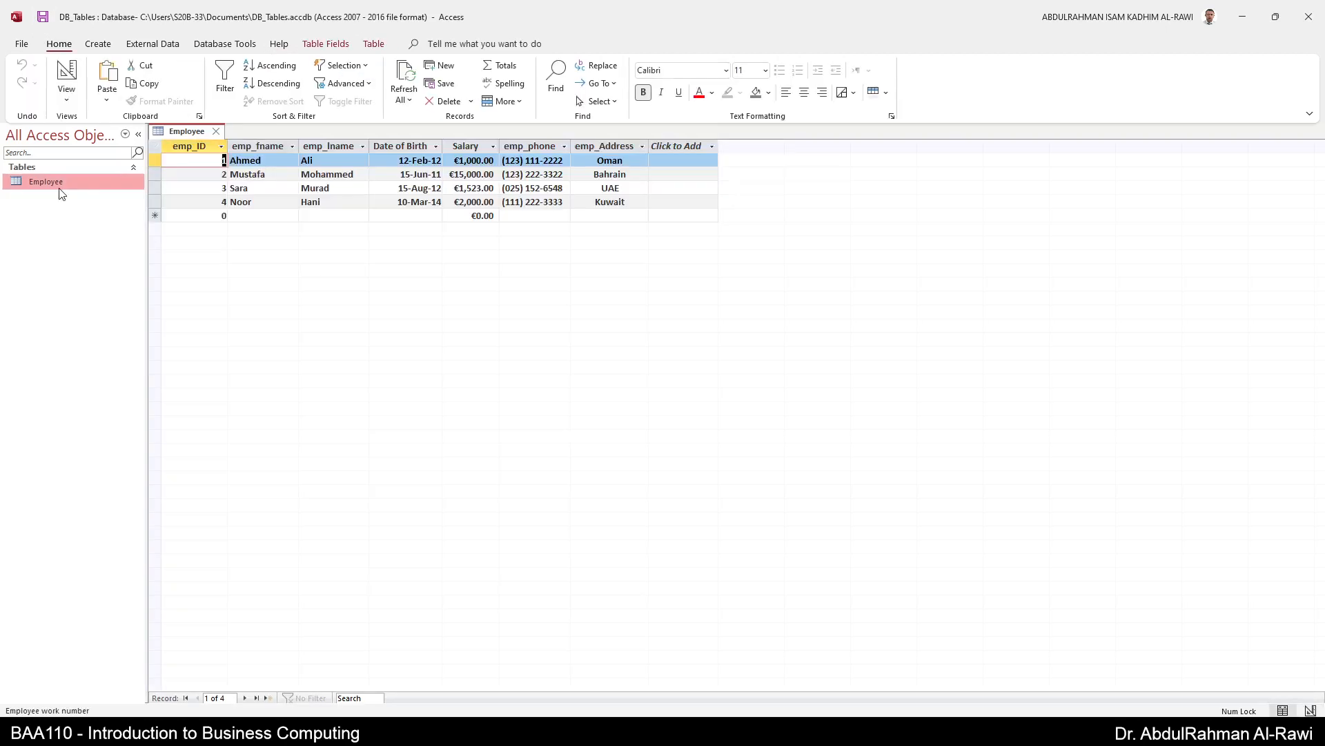
- Sort the employee records by emp_lname from Z to A
click(363, 147)
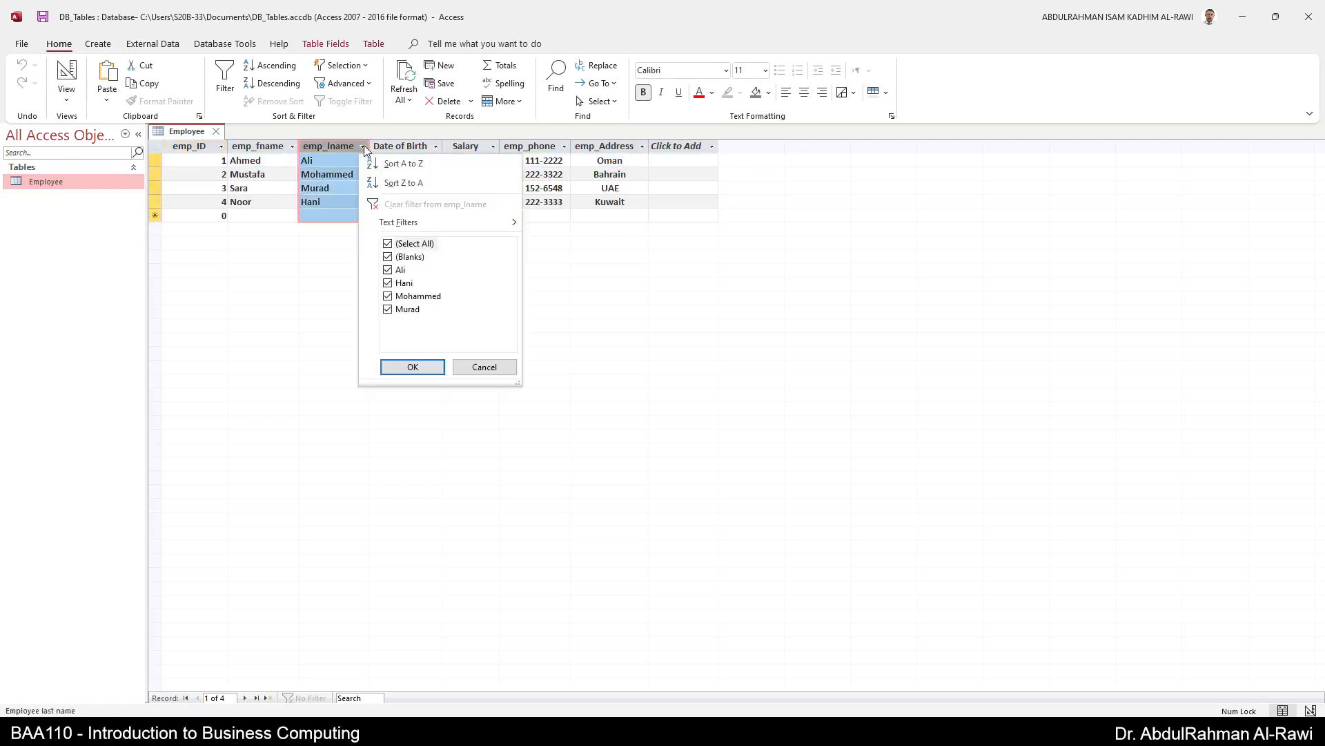
click(404, 183)
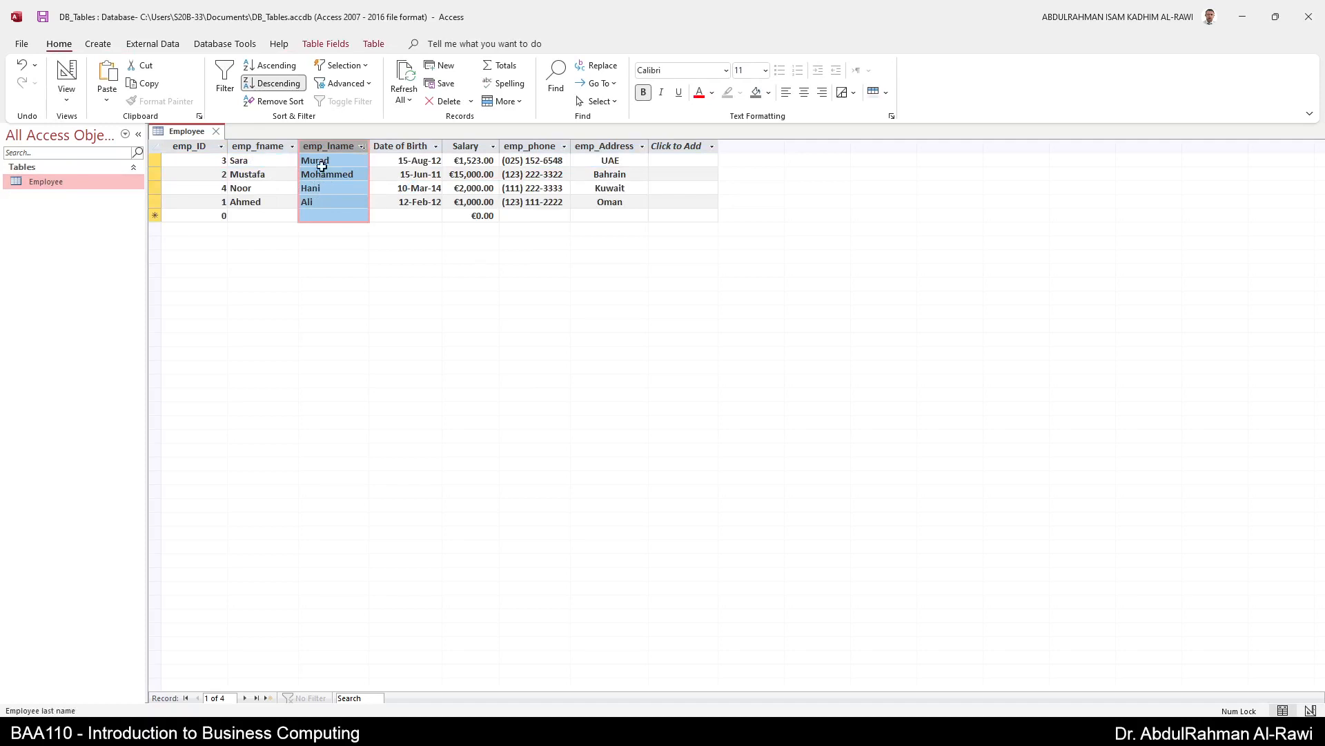
click(178, 165)
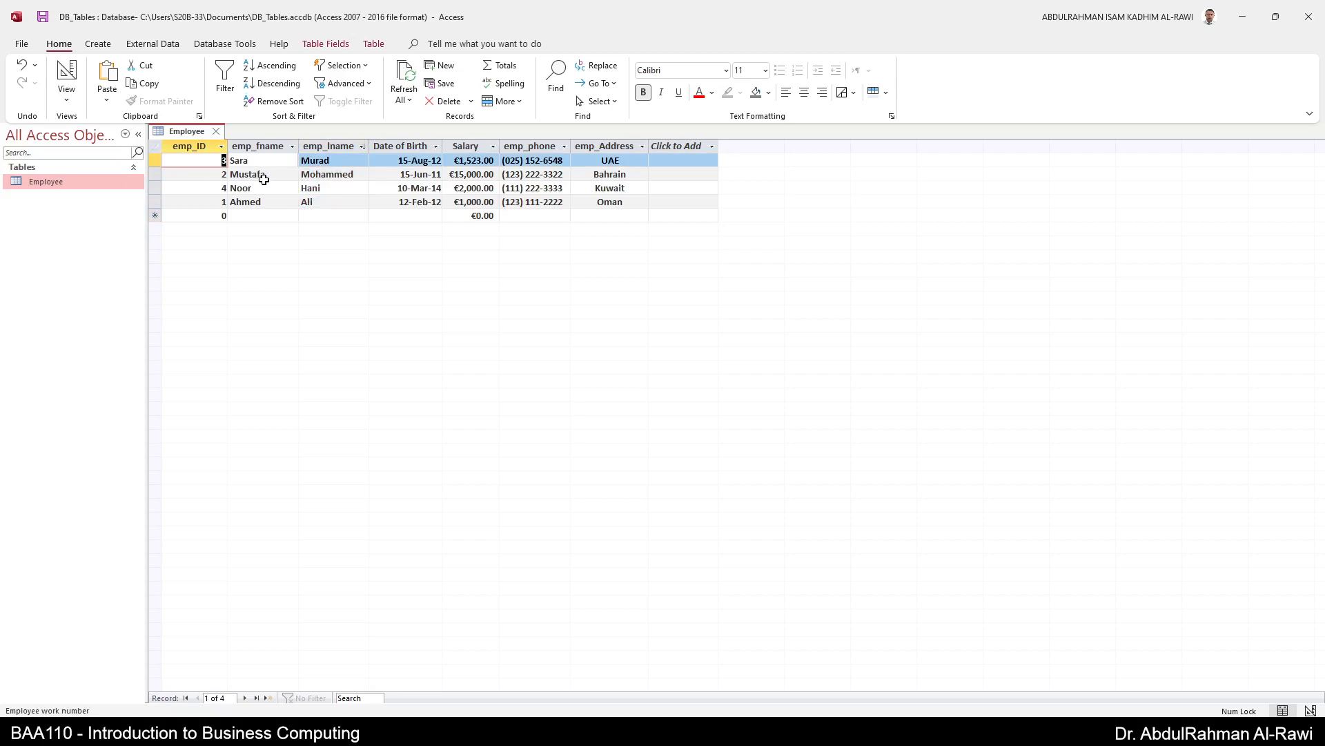
- Inspect the emp_ID column and Kuwait record shortcut menus without making changes
click(160, 159)
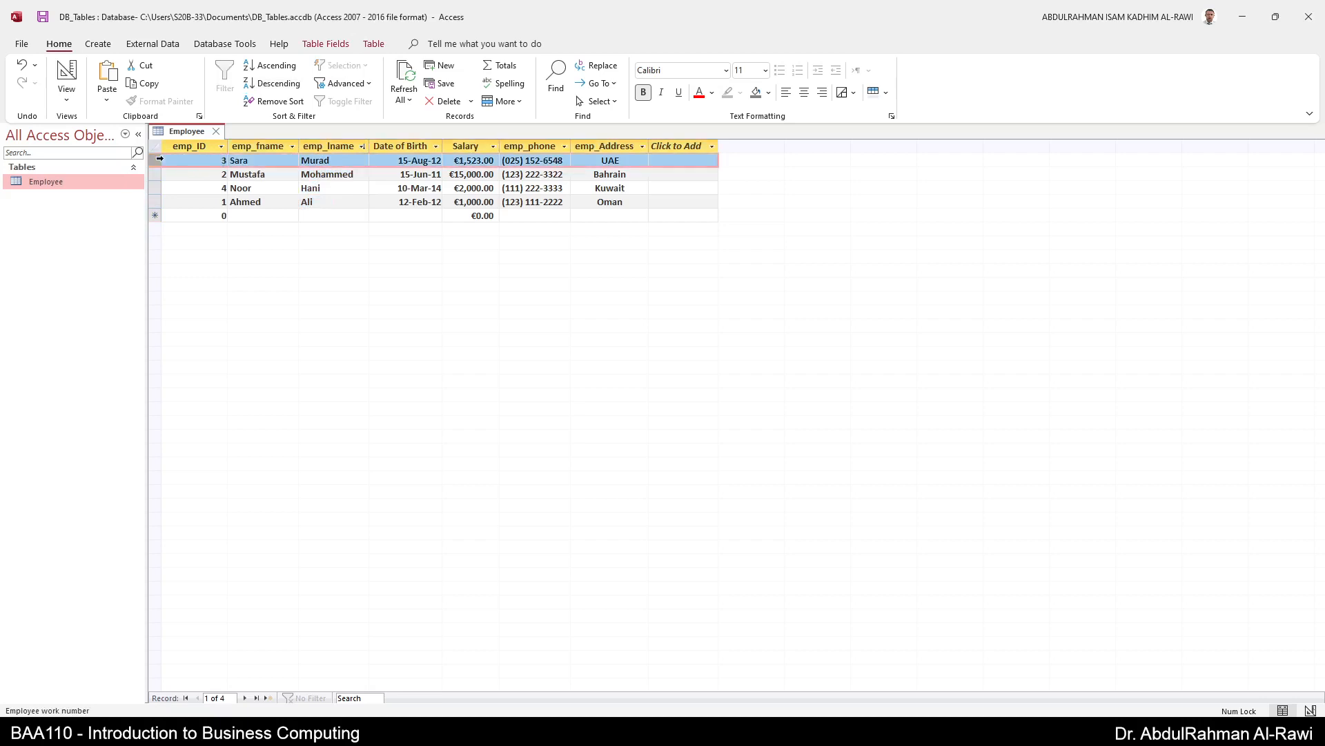
click(189, 146)
right_click(191, 151)
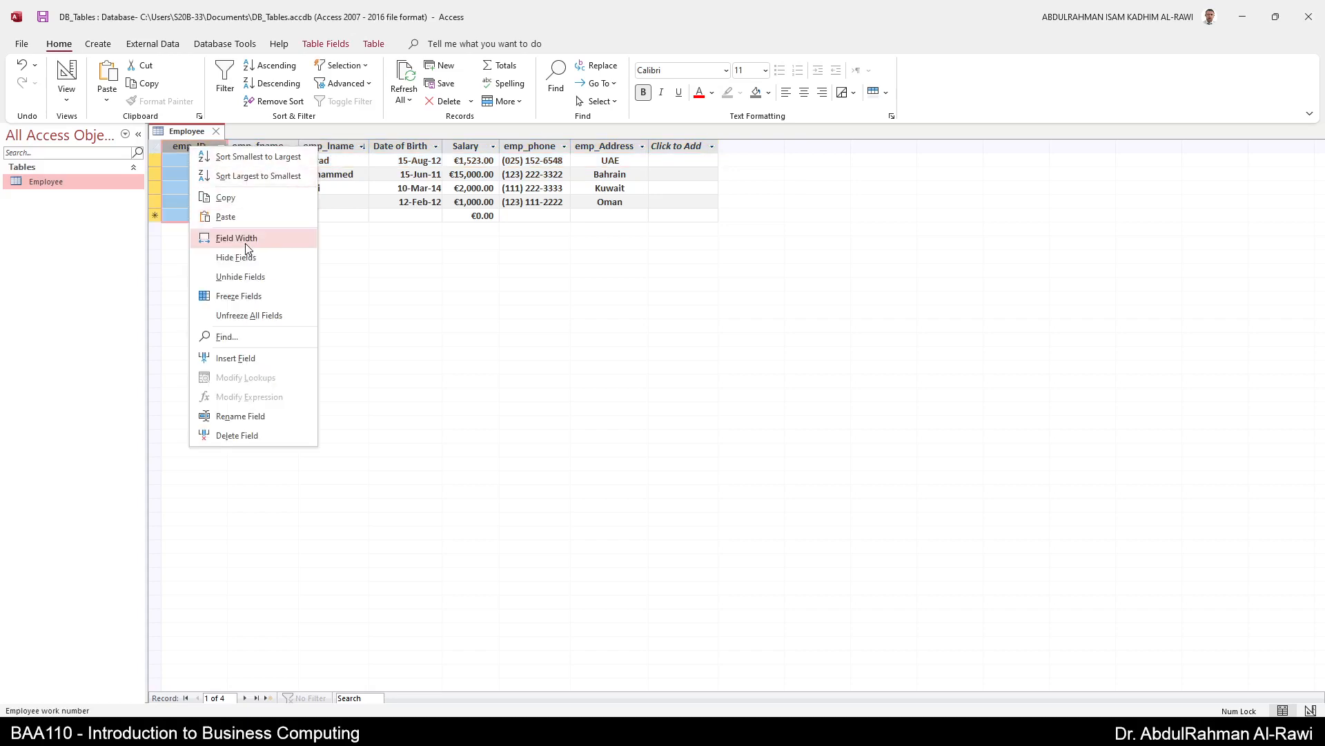
right_click(151, 185)
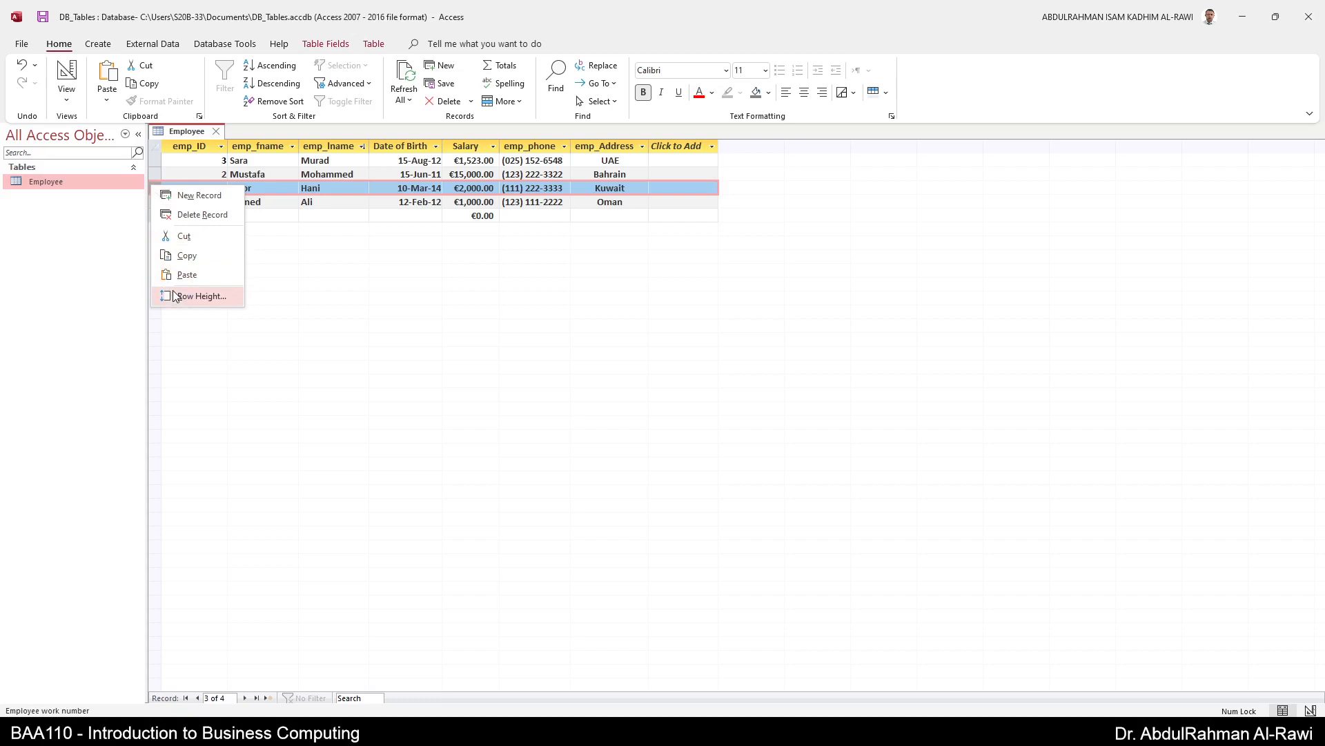
click(328, 304)
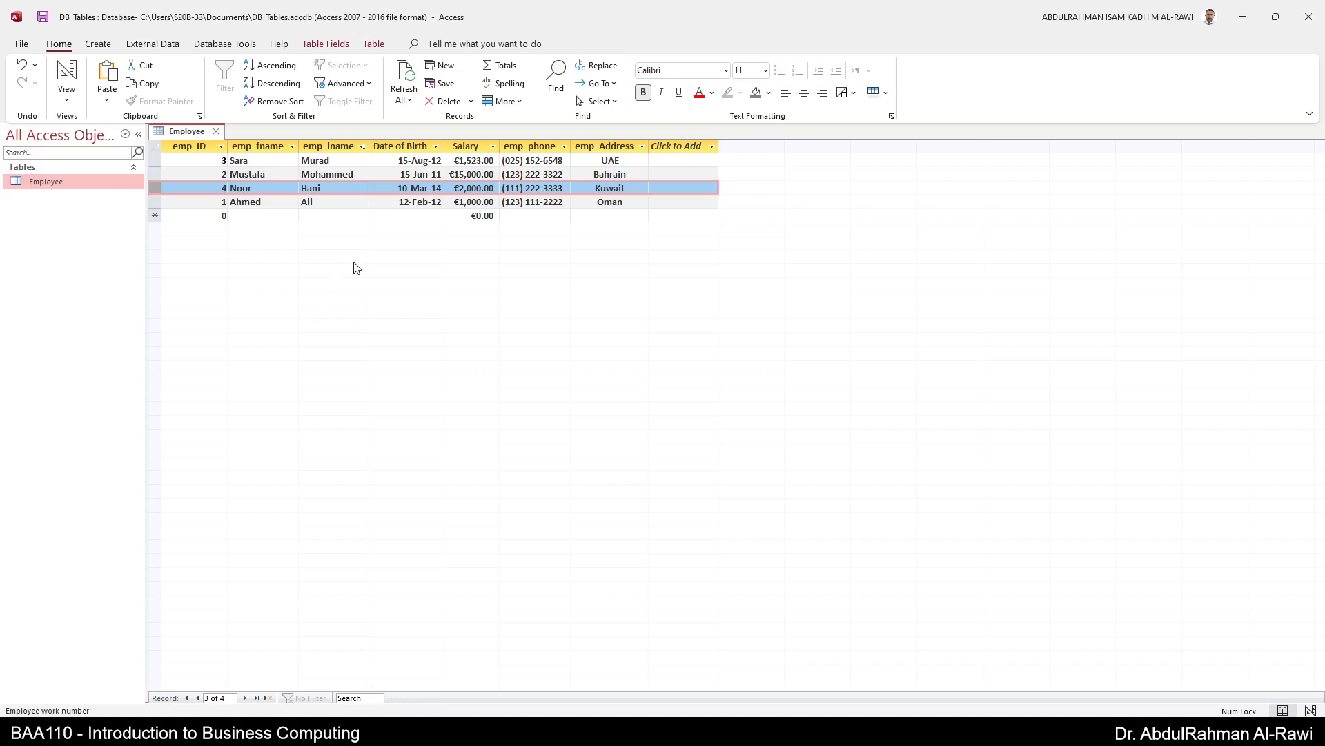
click(384, 193)
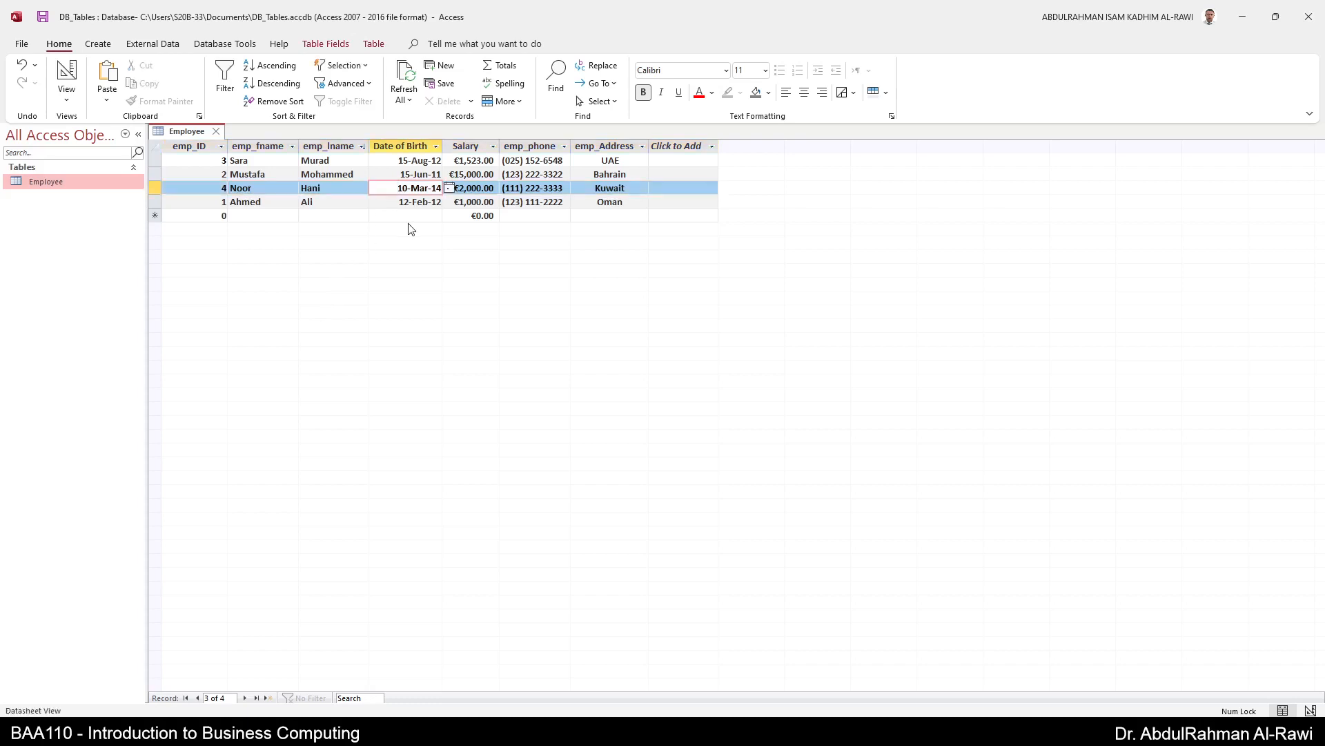
- Add a Yes/No field named Status after emp_Address and show its Table Fields settings
click(716, 148)
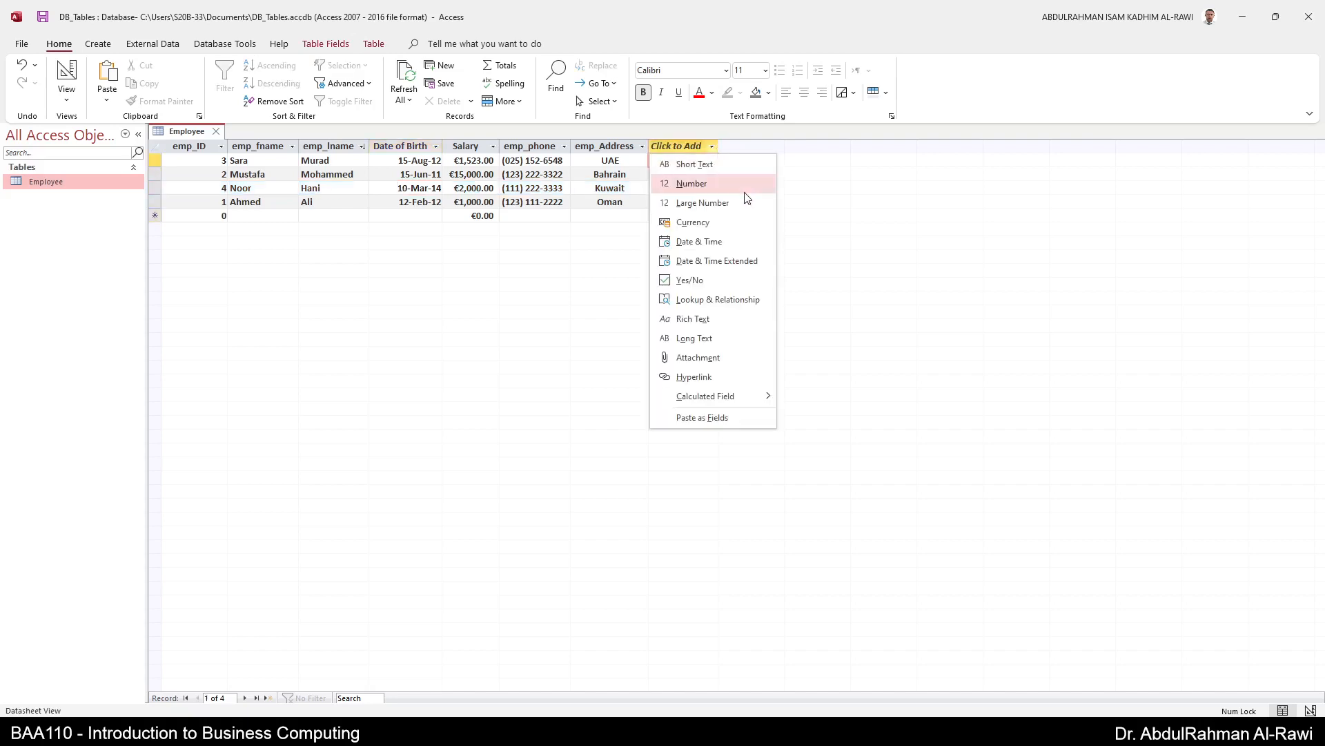
click(704, 278)
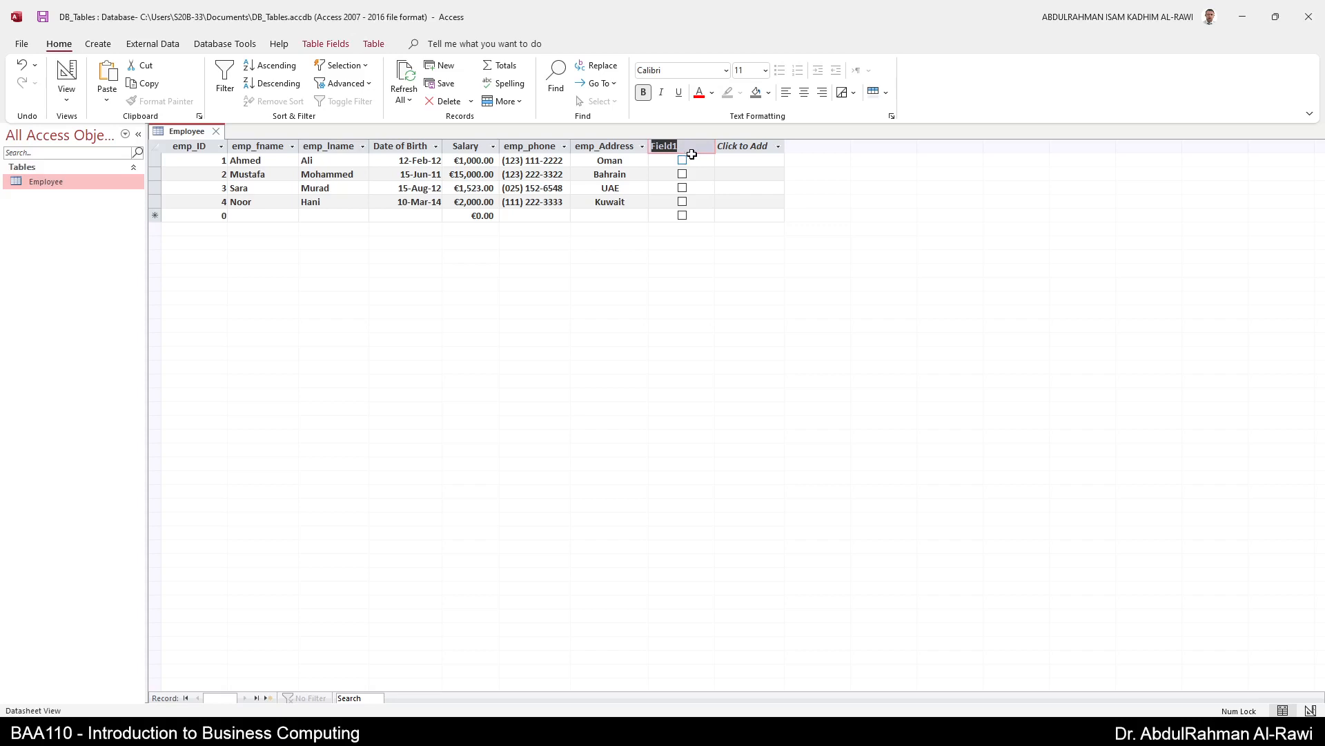
text(Status)
key(Return)
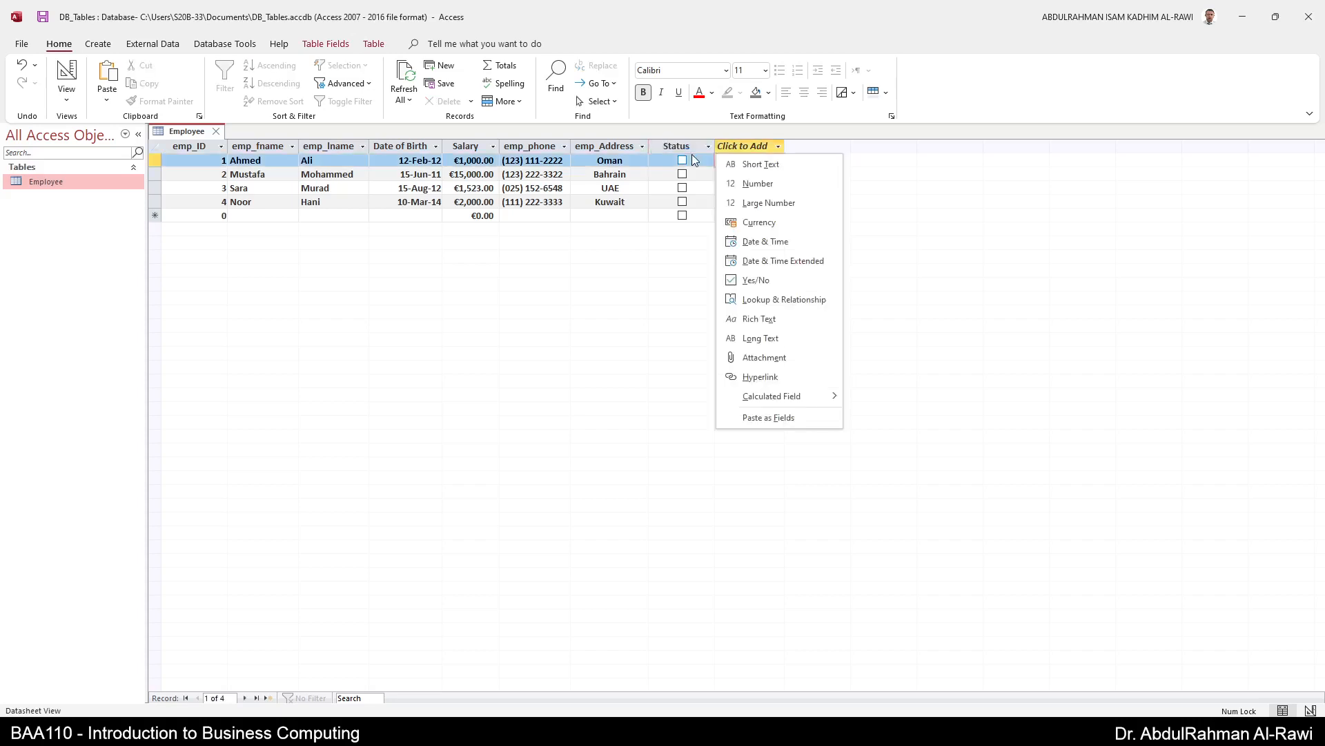
key(Escape)
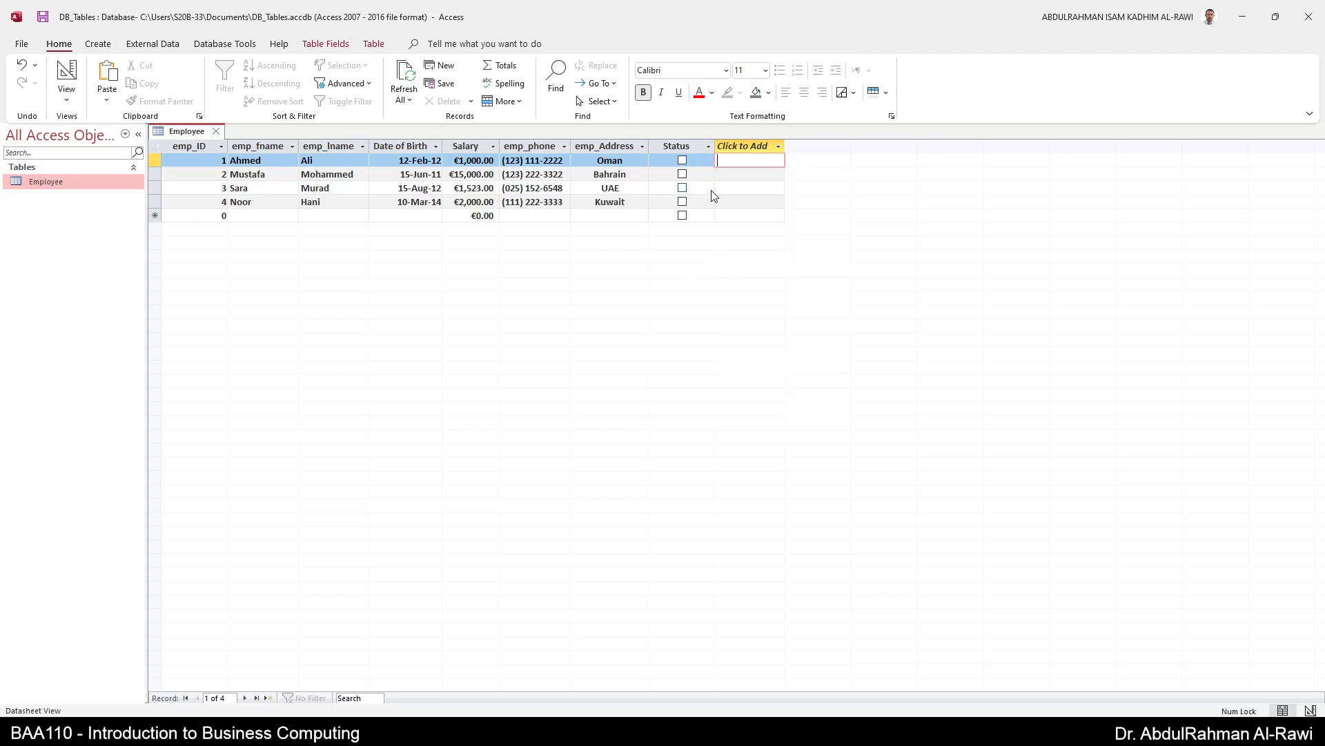
click(682, 160)
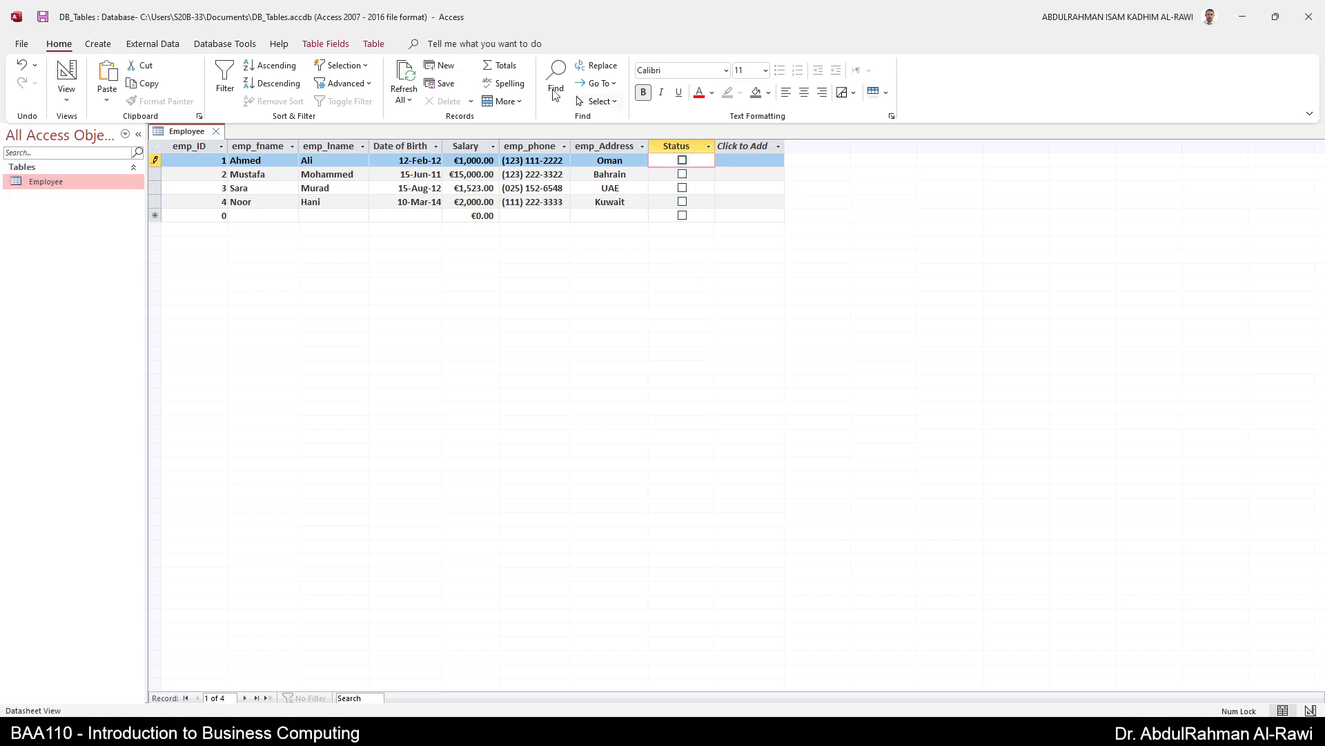
click(308, 41)
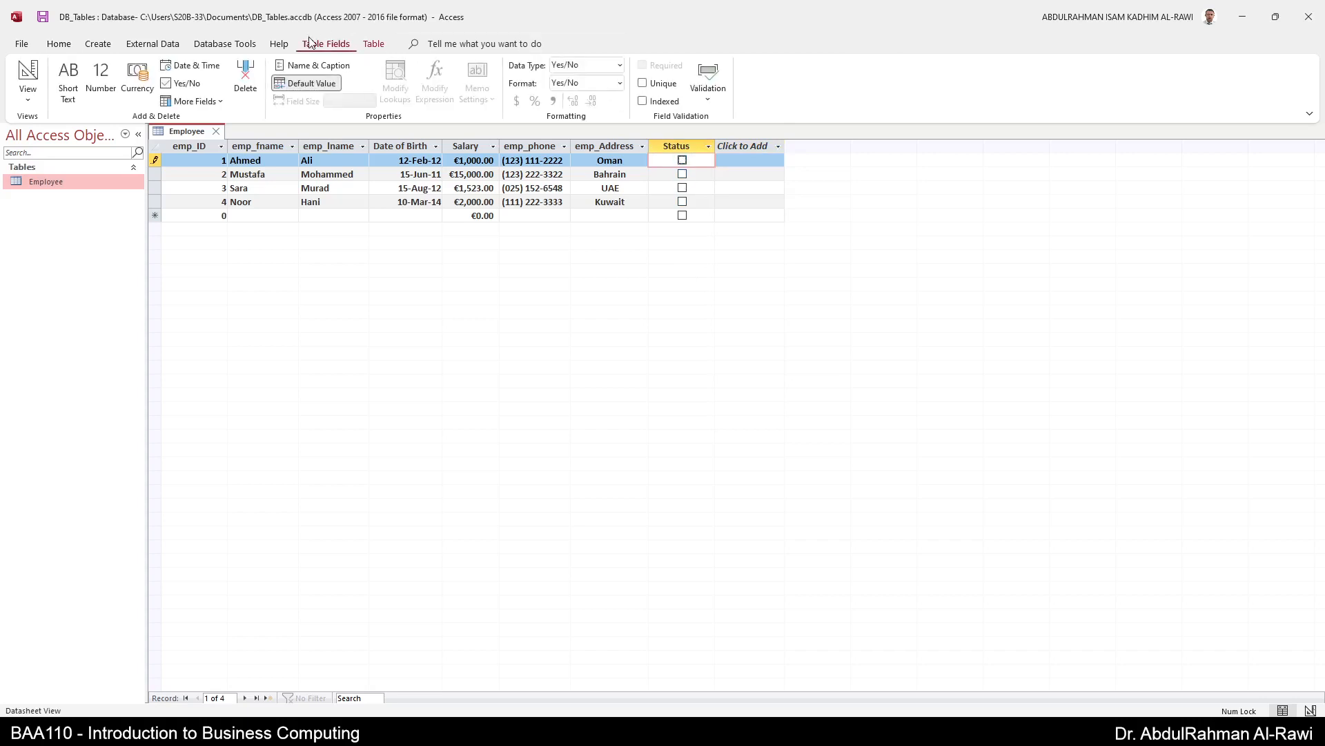
- Try the True/False and On/Off formats, then set the format back to Yes/No
click(607, 84)
click(620, 83)
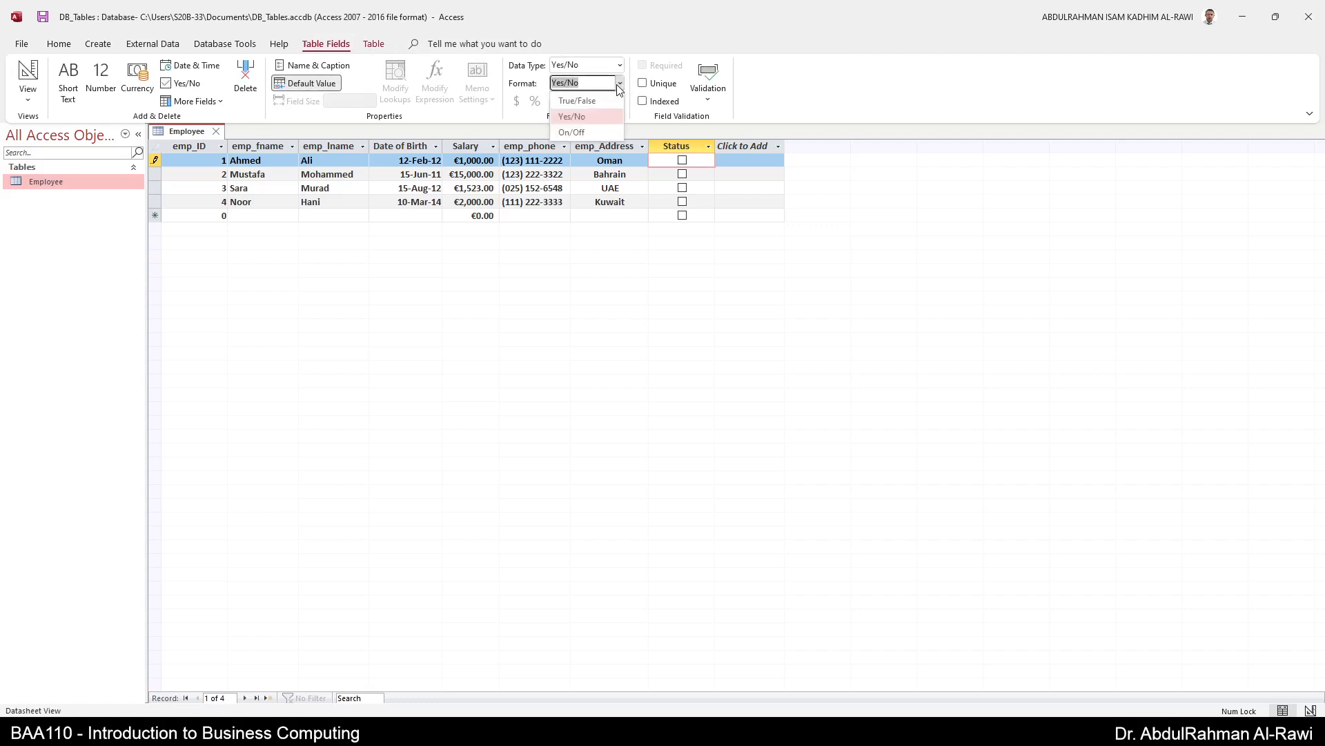
click(587, 127)
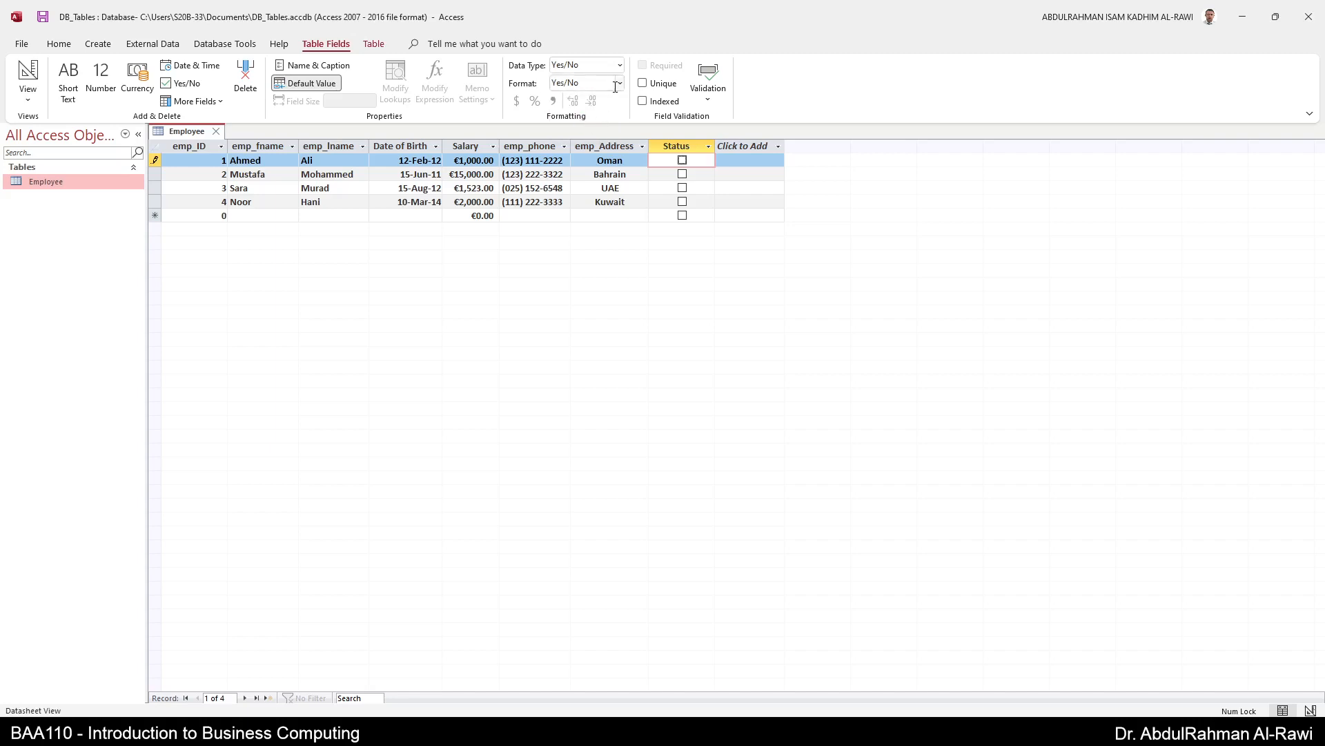
click(619, 84)
click(606, 103)
click(619, 83)
click(599, 135)
click(619, 84)
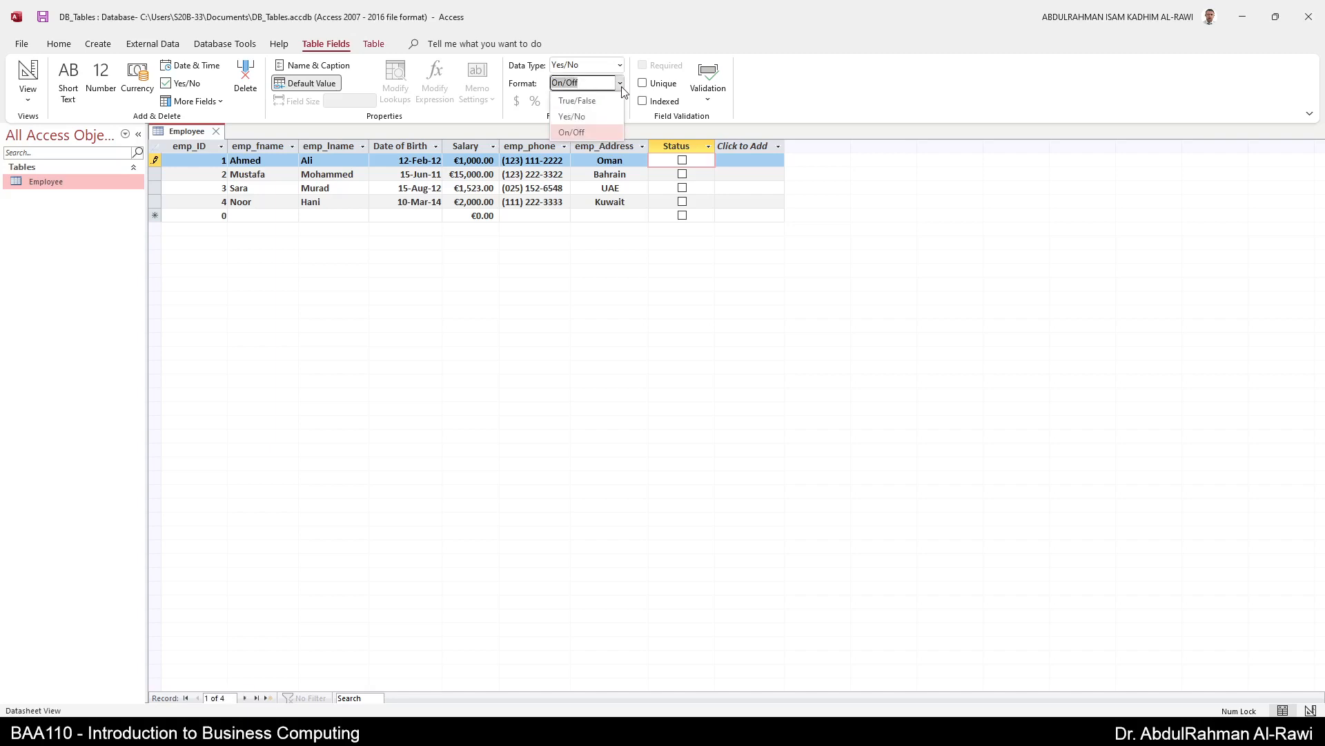
click(602, 116)
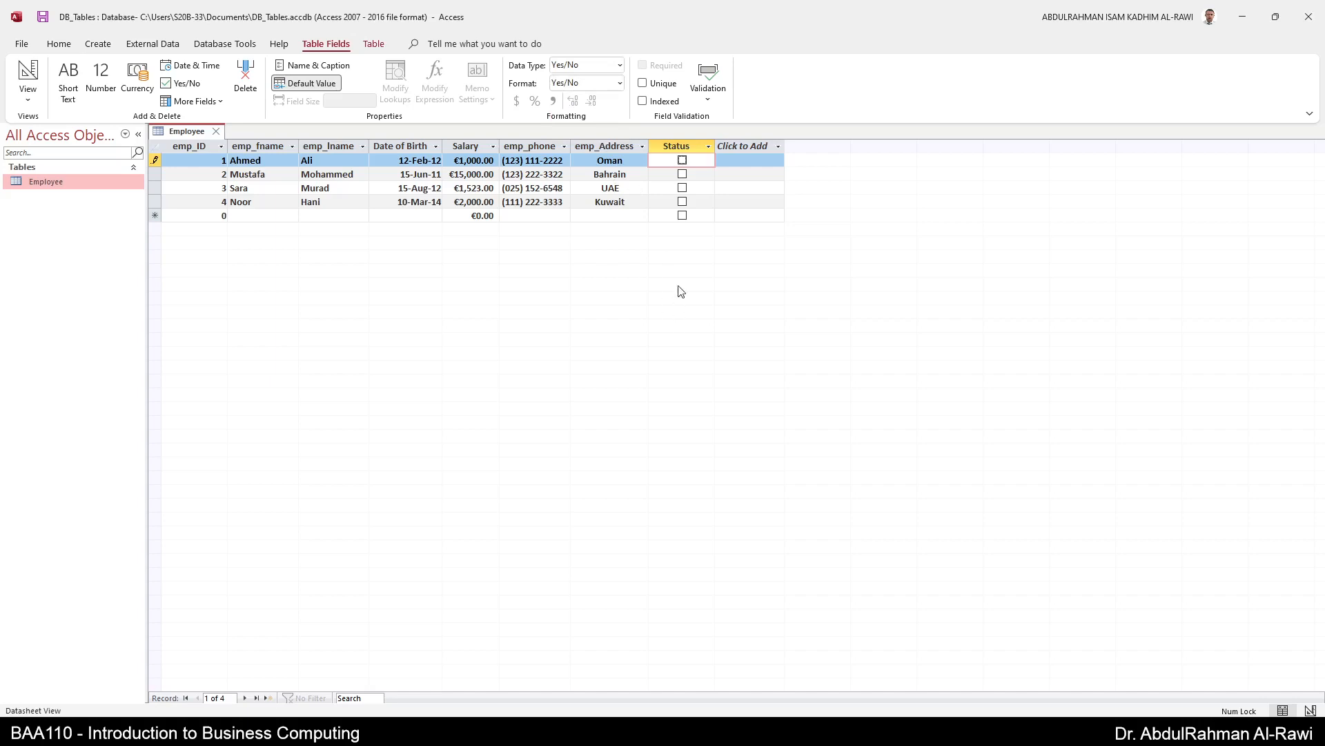
- Rename the Status column to On Leave
double_click(674, 149)
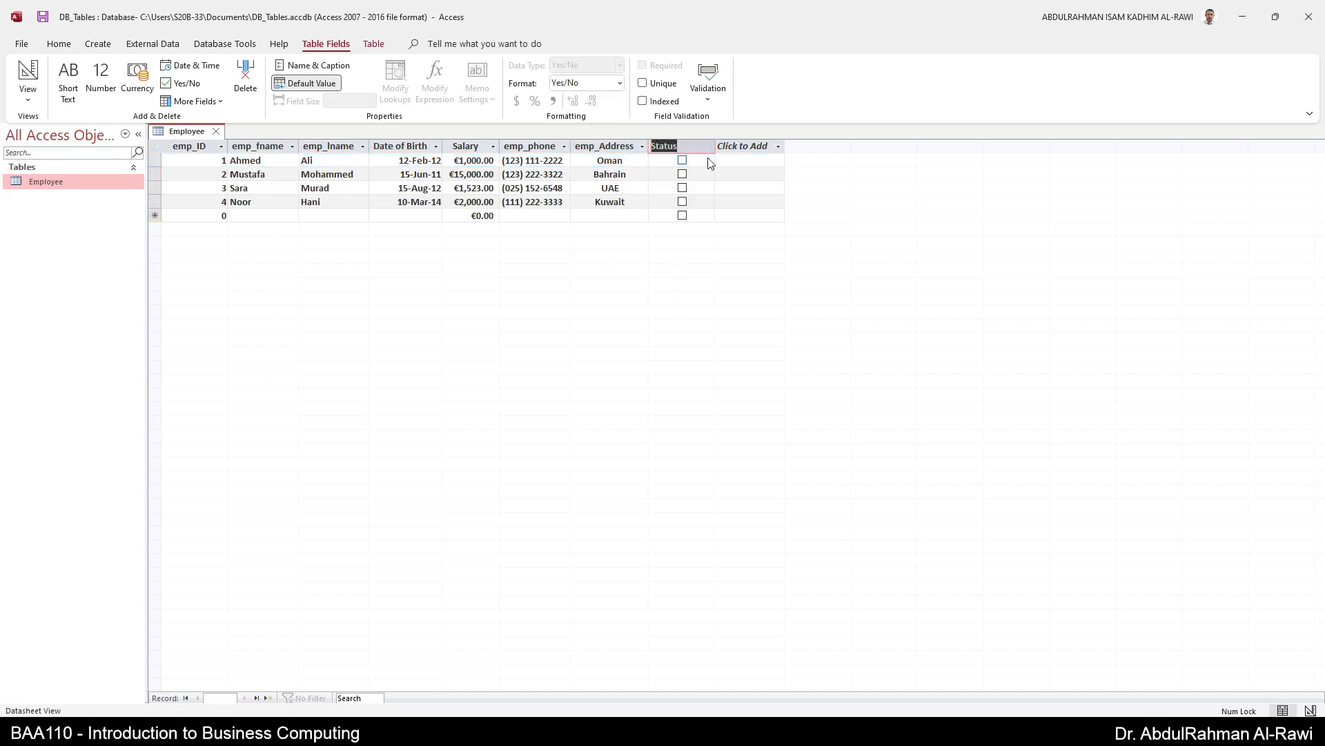
text(Onleave)
key(BackSpace)
key(BackSpace)
key(BackSpace)
key(BackSpace)
key(BackSpace)
text(Leave)
key(Return)
key(Escape)
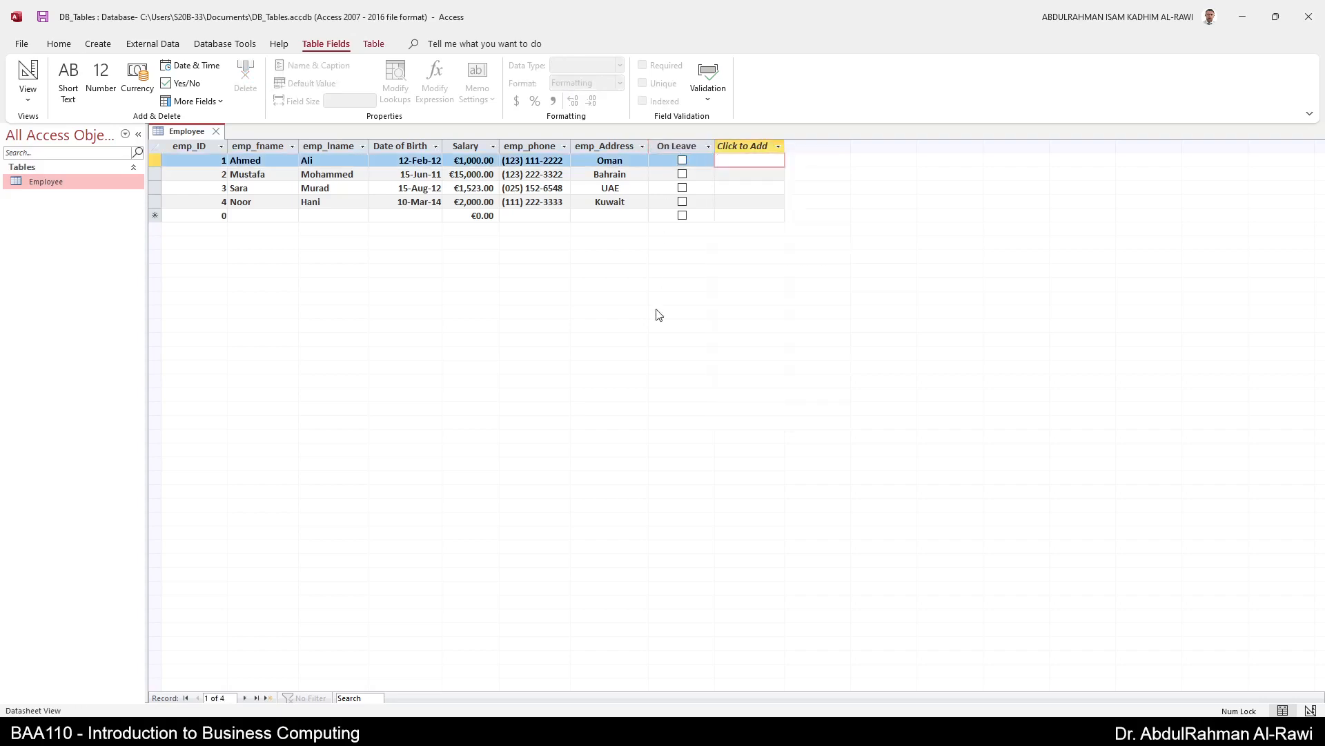
- Tick On Leave for the Bahrain and Kuwait employees
click(682, 174)
click(682, 202)
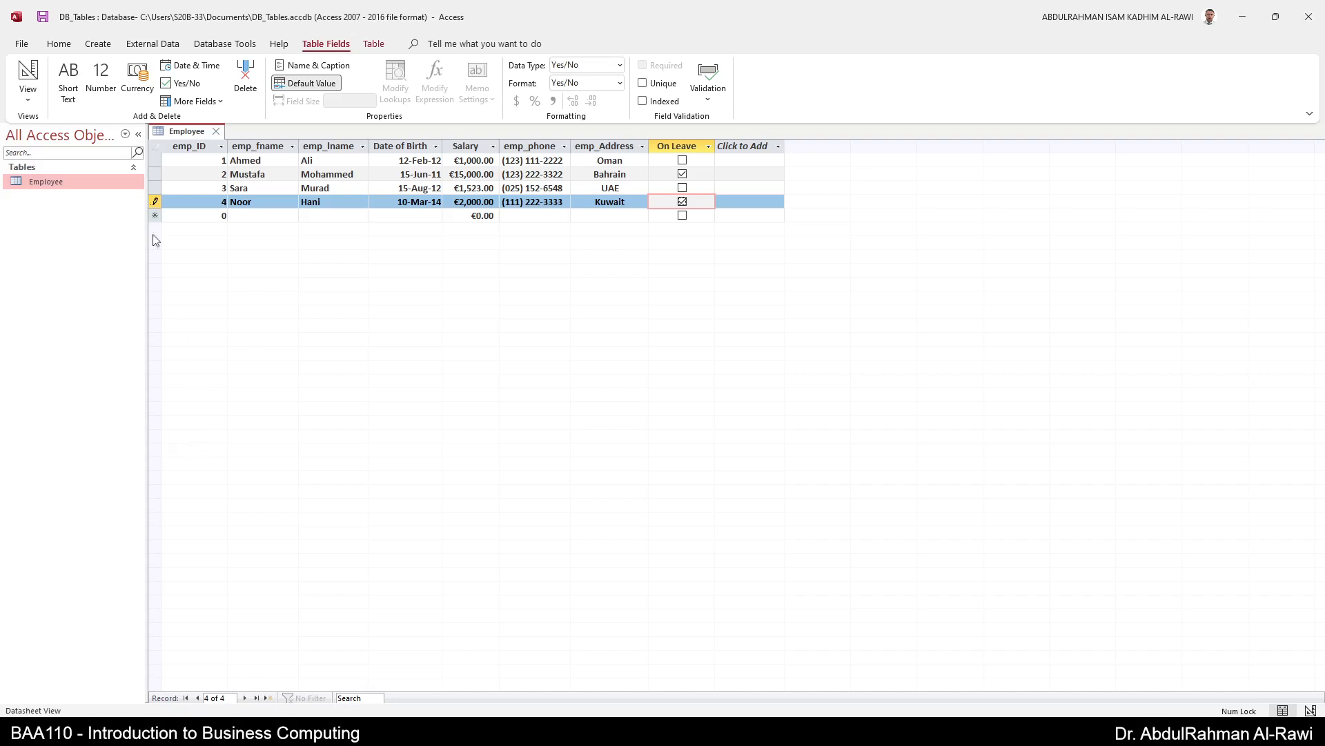
click(98, 44)
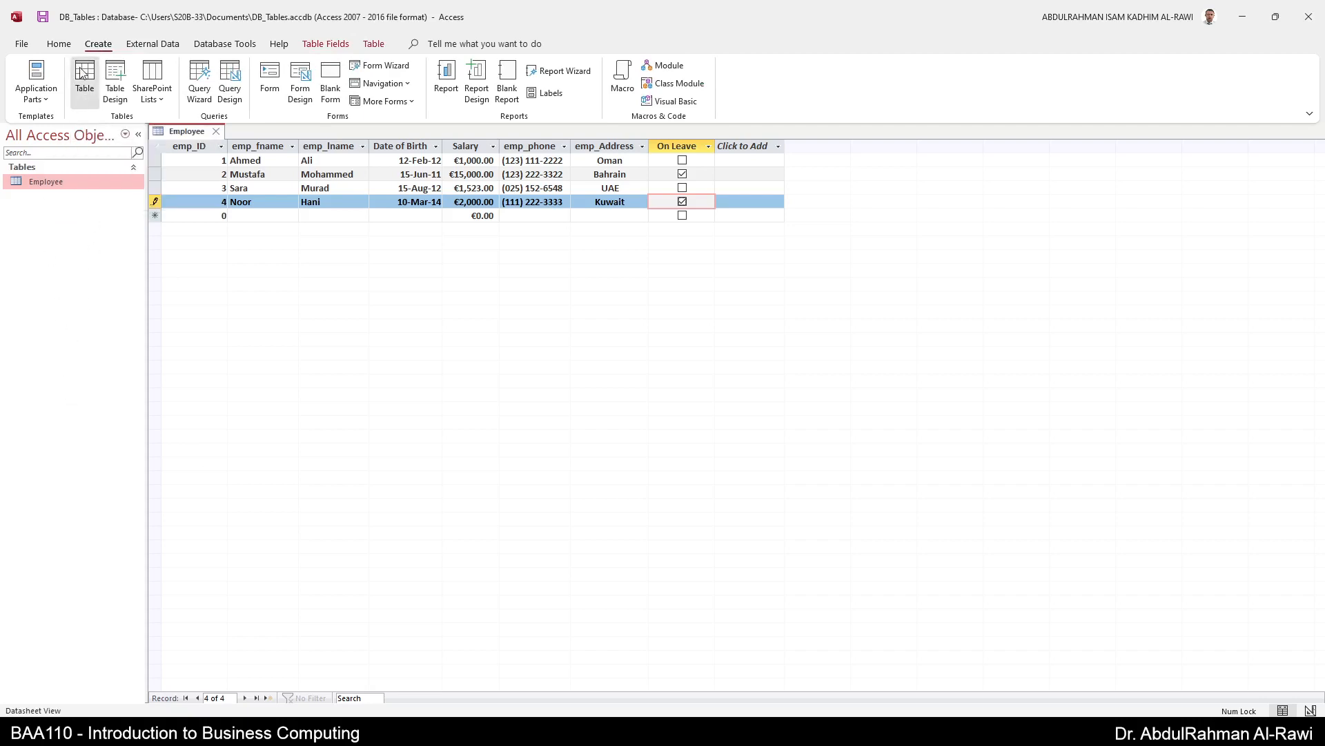
- Create a new blank Table1 and cancel saving it when switching to Design View
click(82, 73)
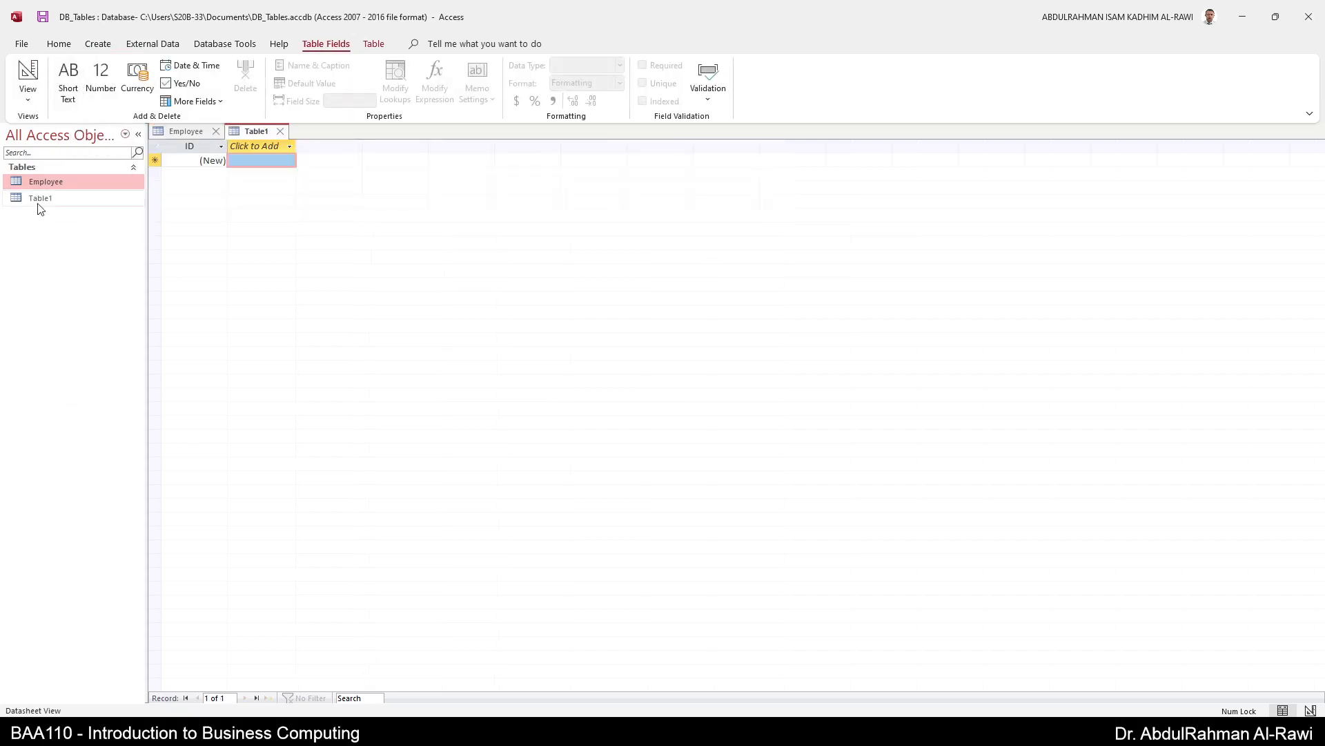
click(27, 70)
click(729, 281)
- Attempt deleting the open Table1 twice, then close it without saving
click(41, 205)
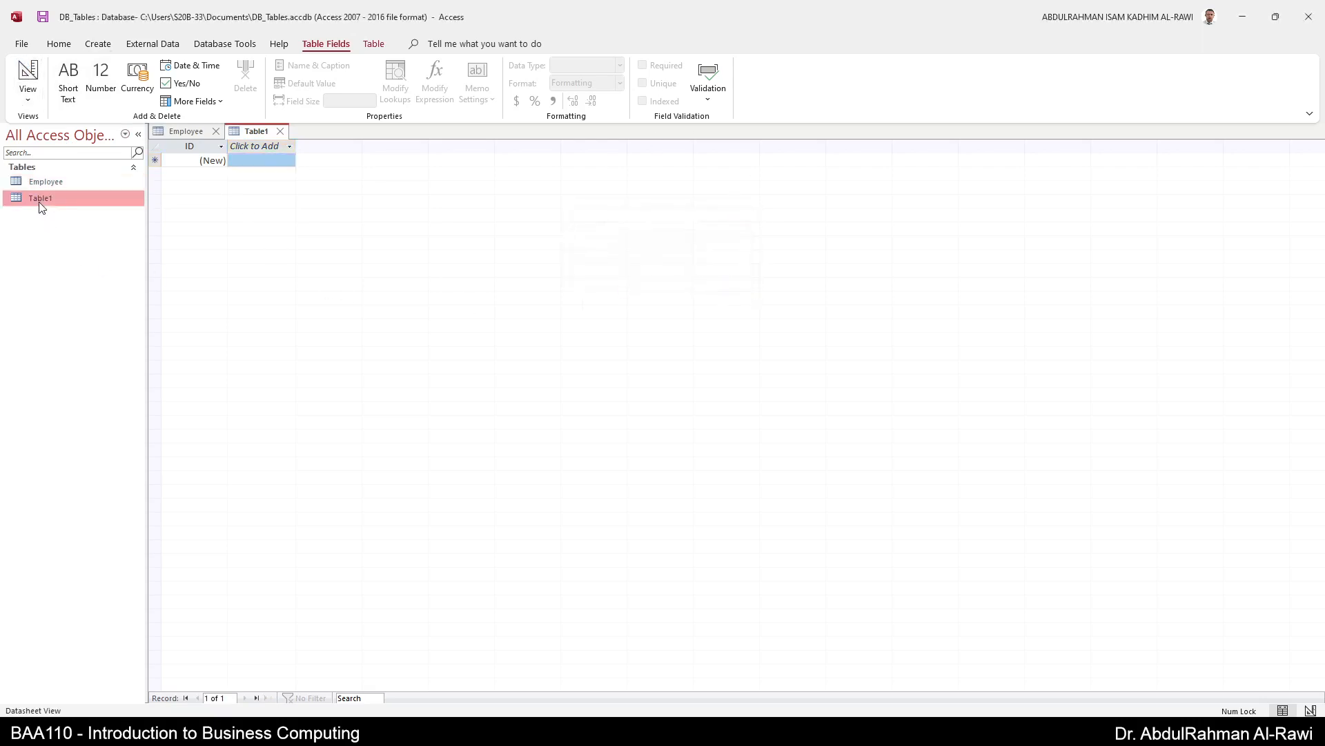
key(Delete)
click(663, 409)
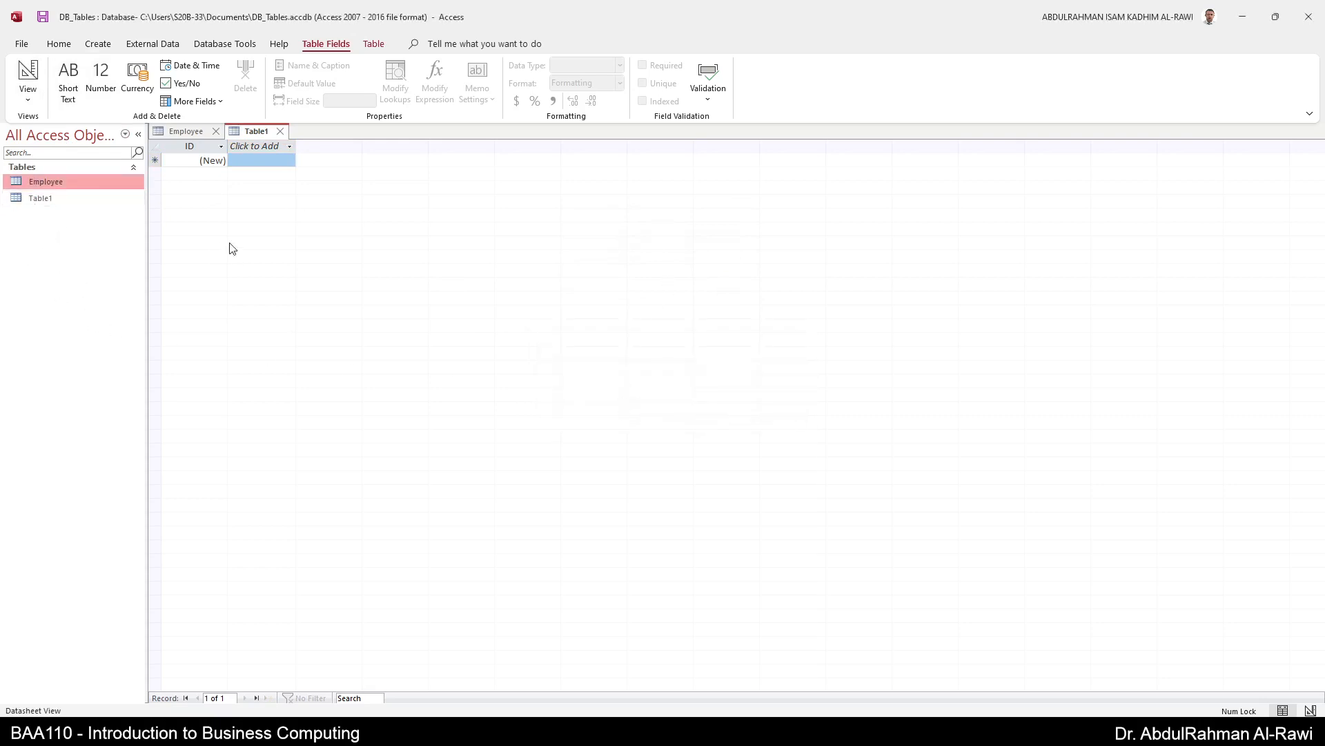
click(40, 202)
key(Delete)
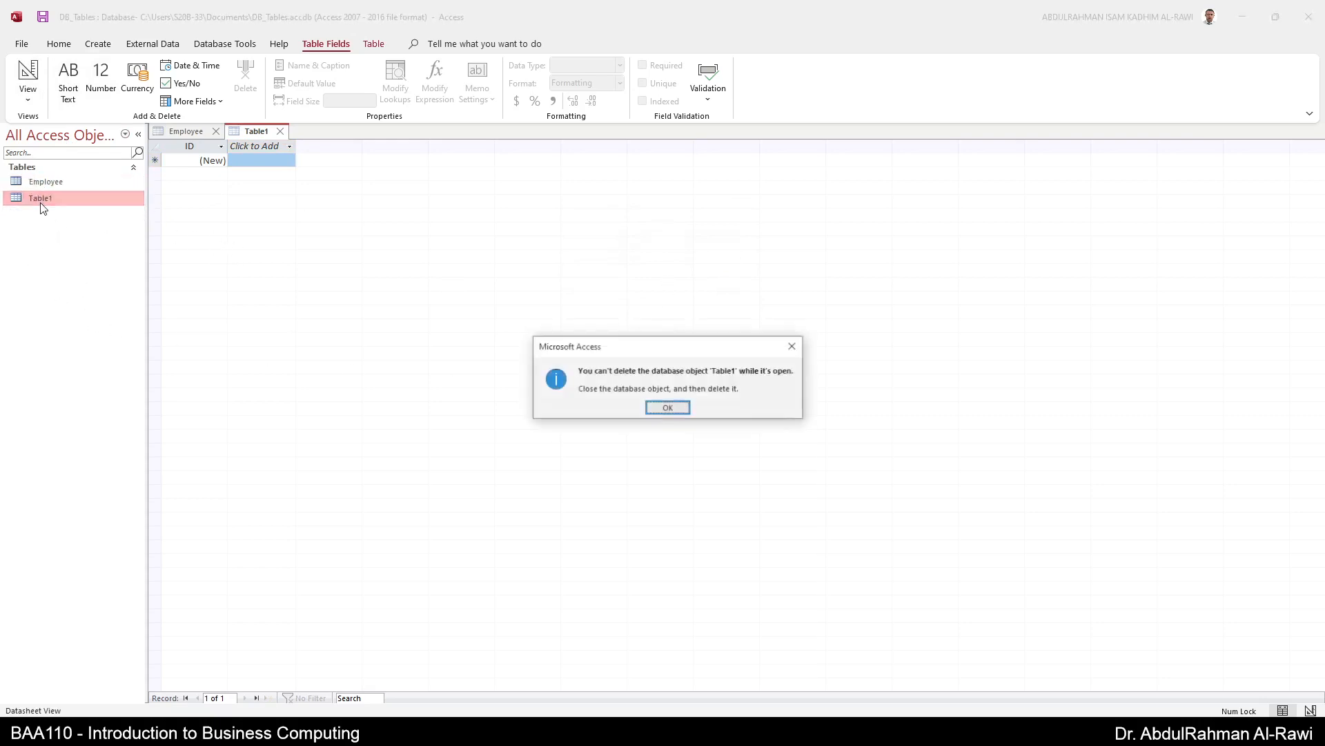
click(666, 409)
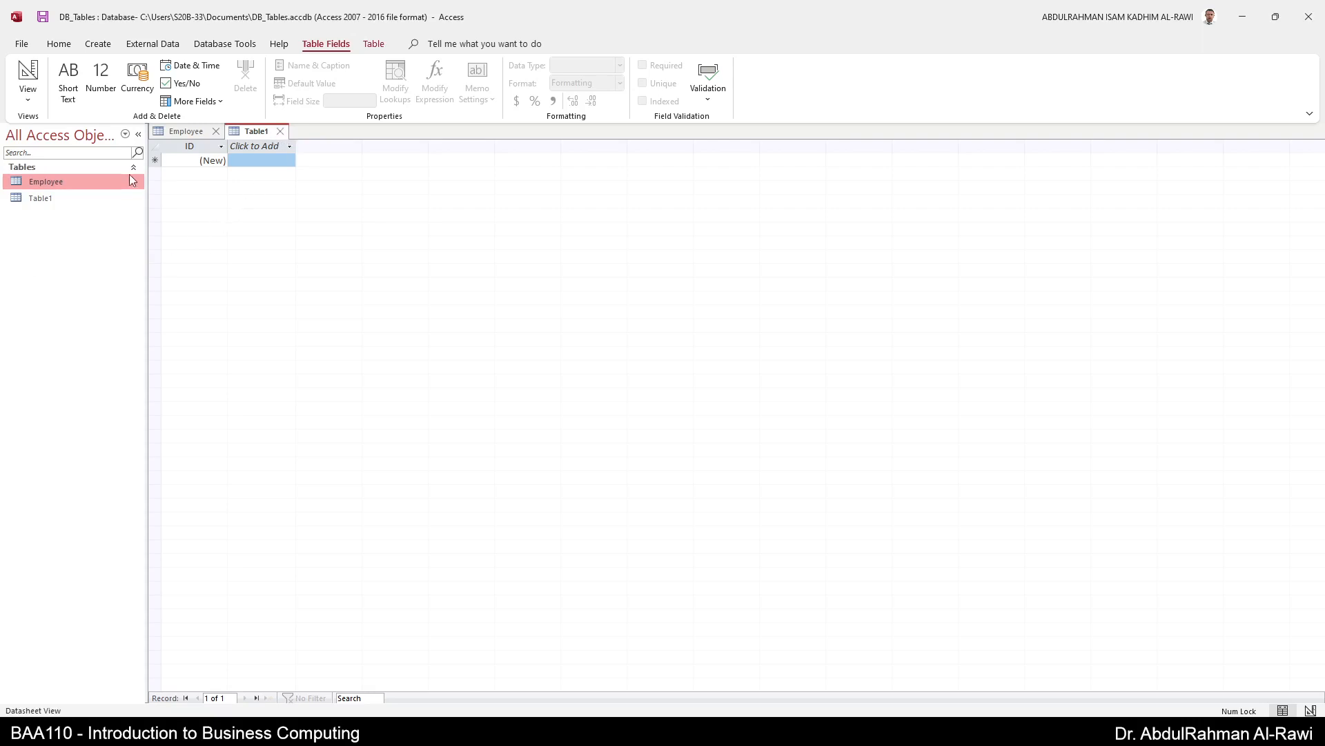
click(279, 131)
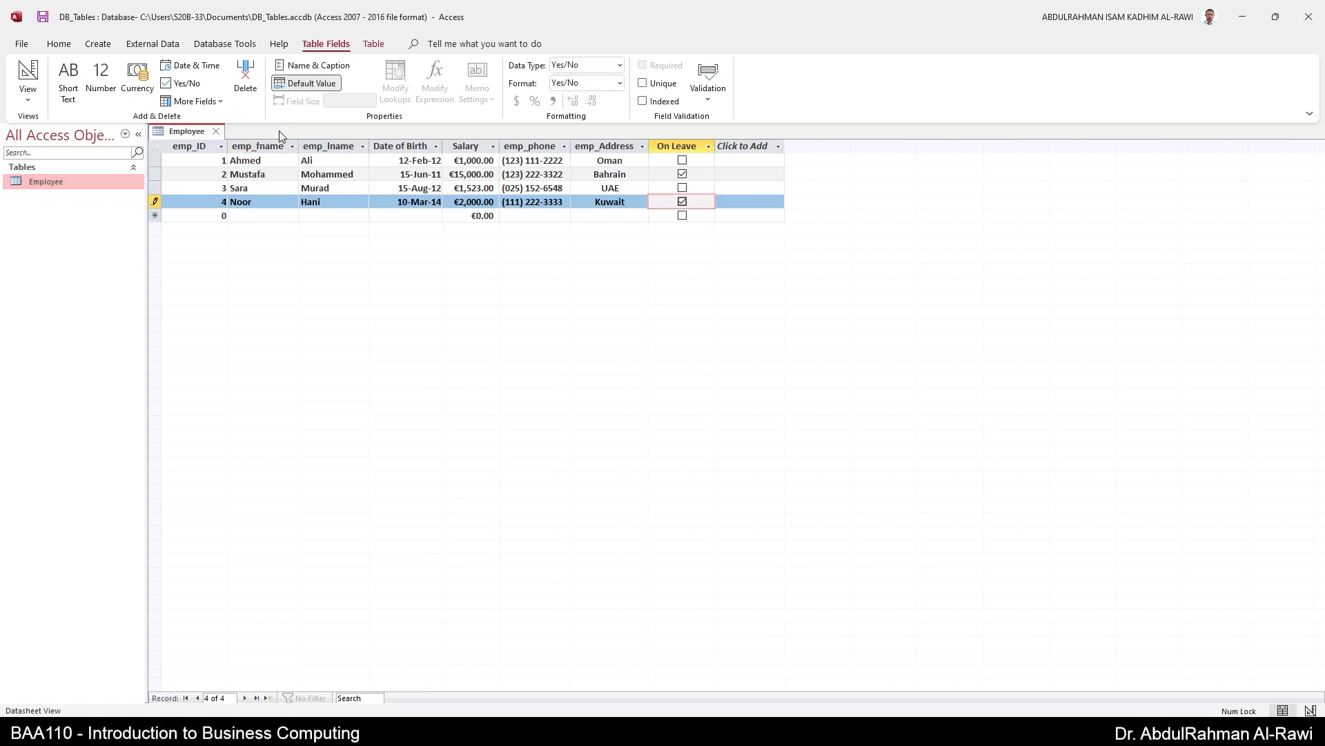
- Attempt deleting the open Employee table, then close the Employee table
click(61, 192)
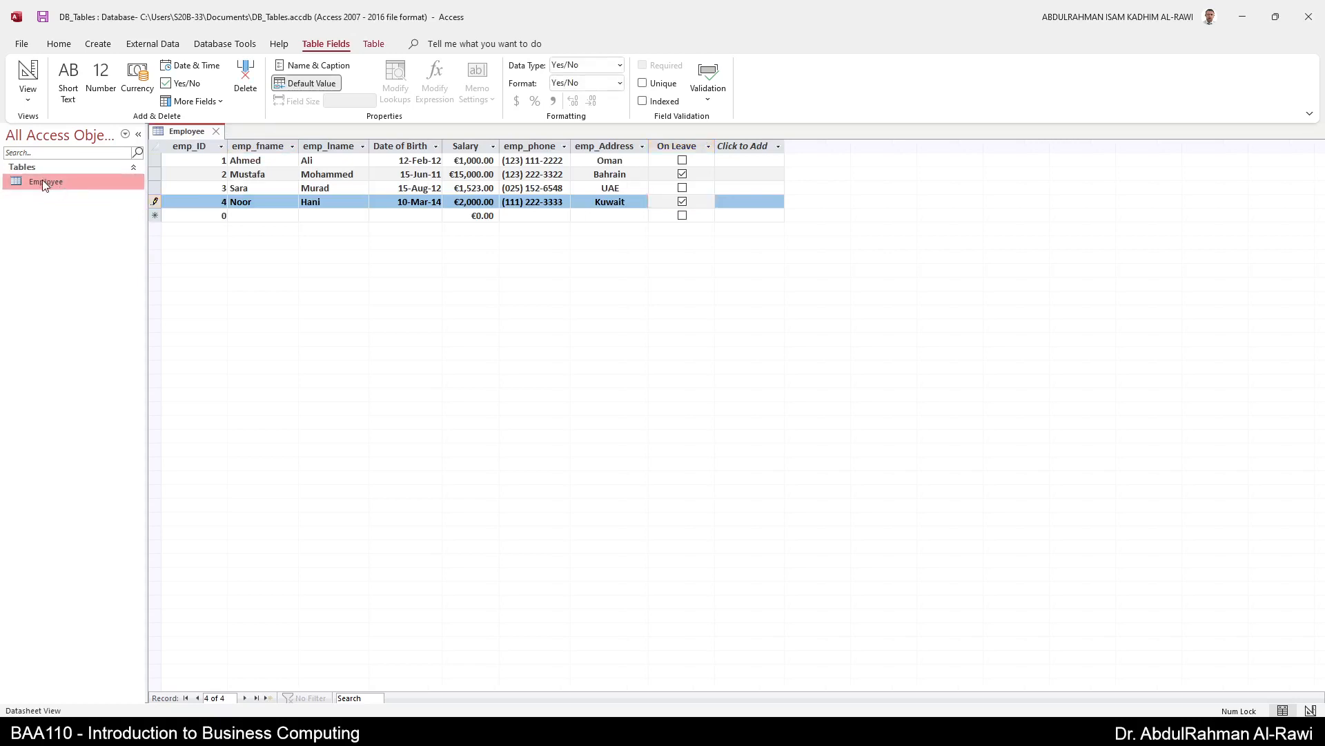
key(Delete)
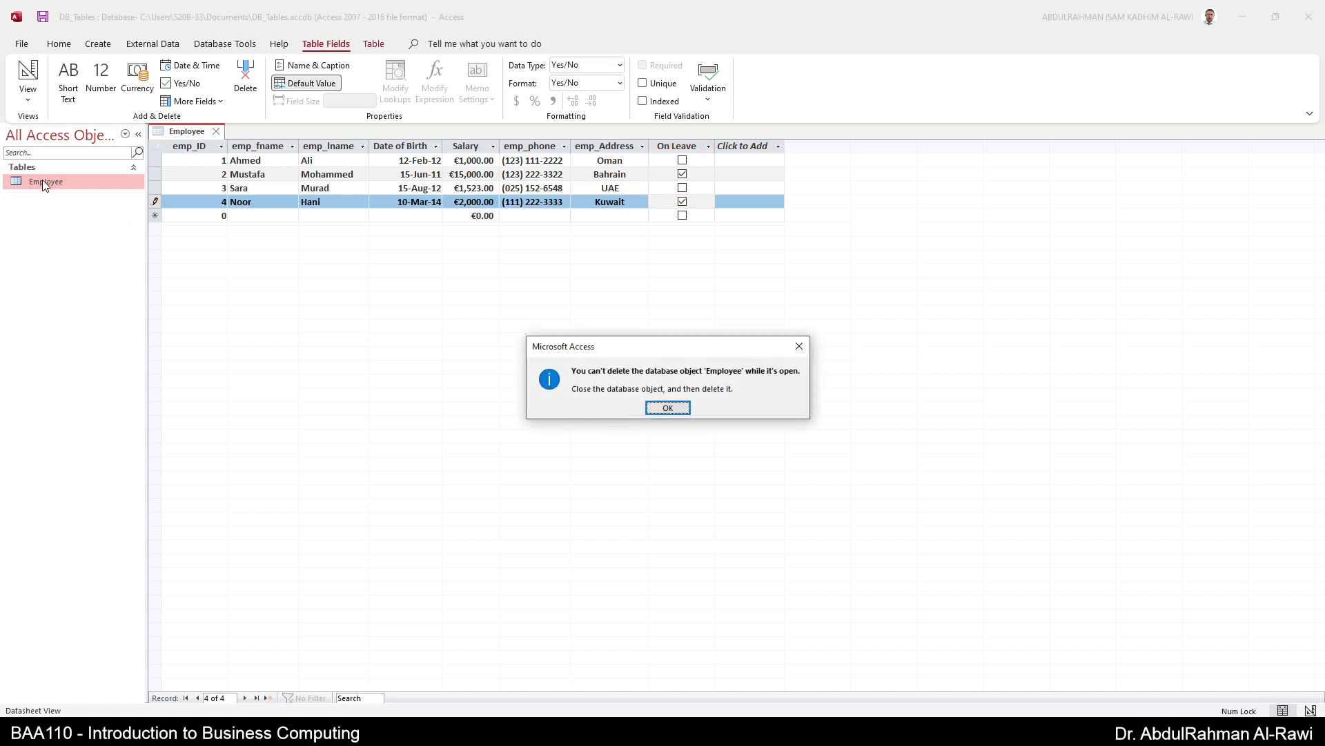
click(668, 409)
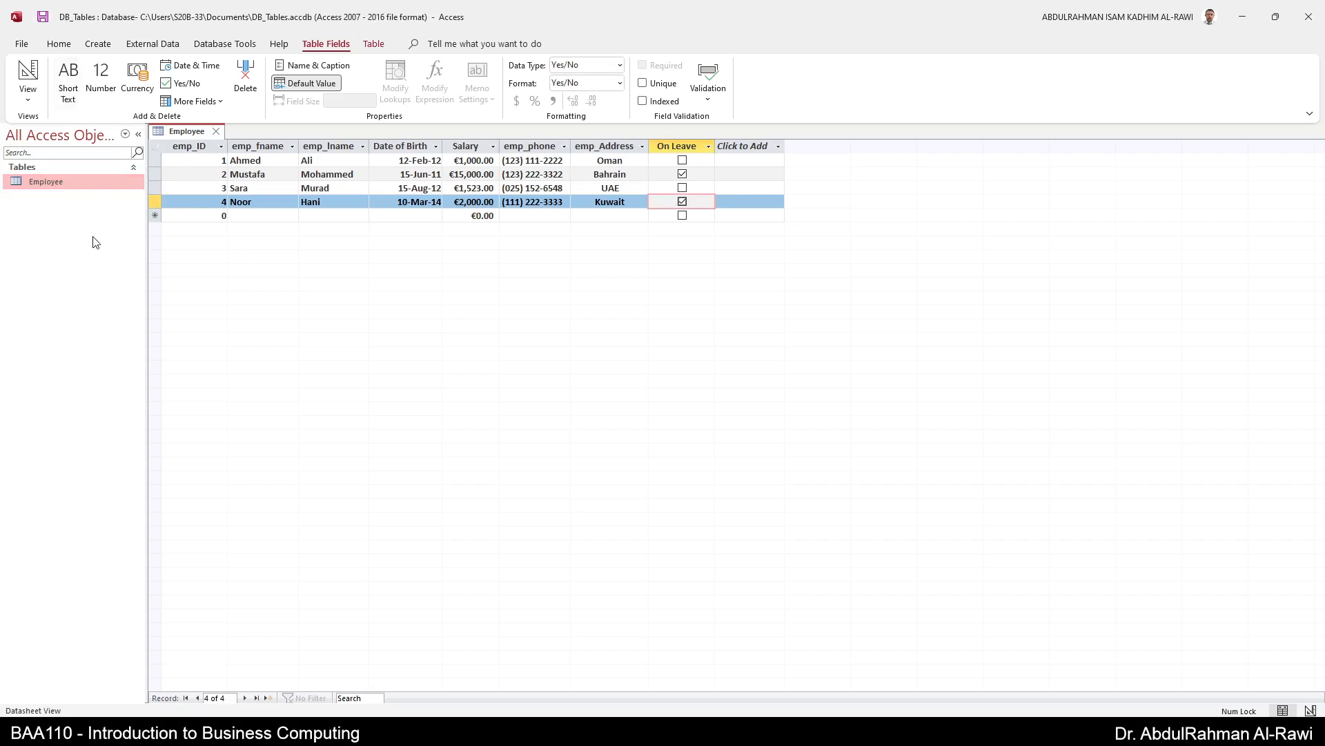
click(216, 131)
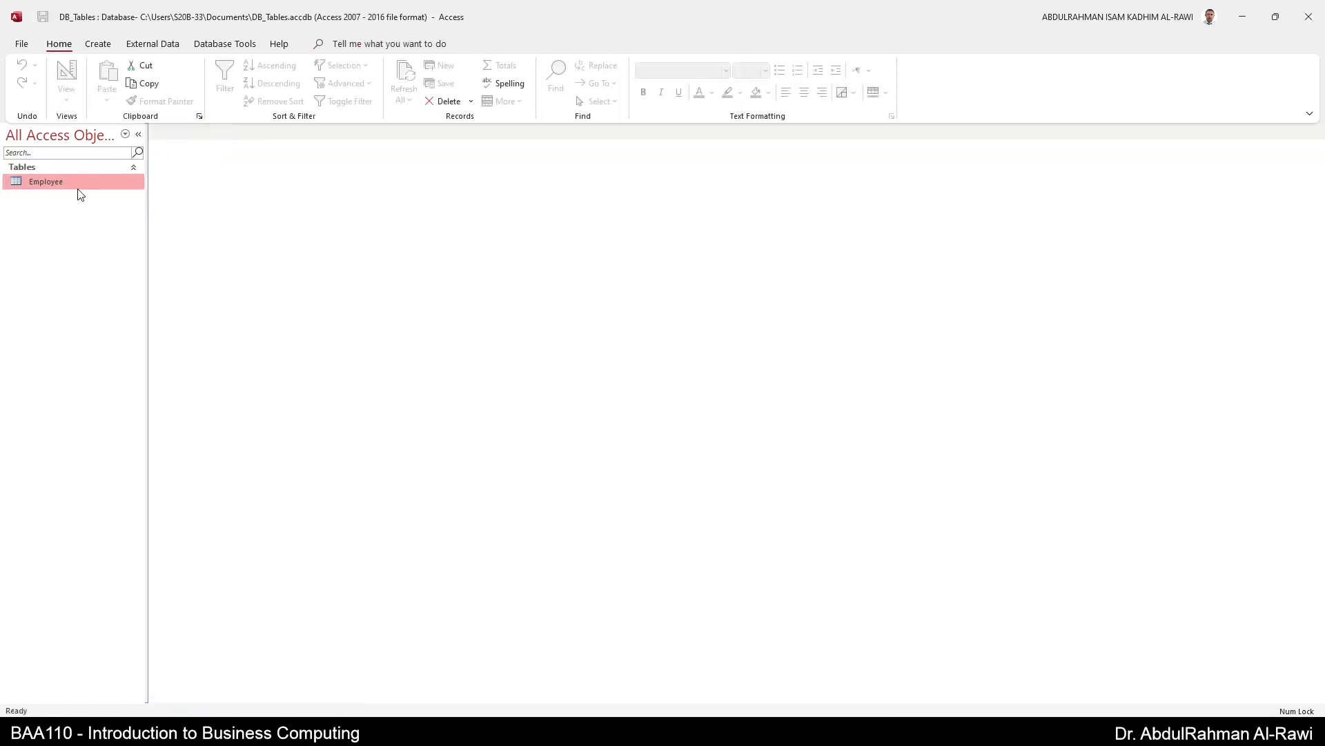